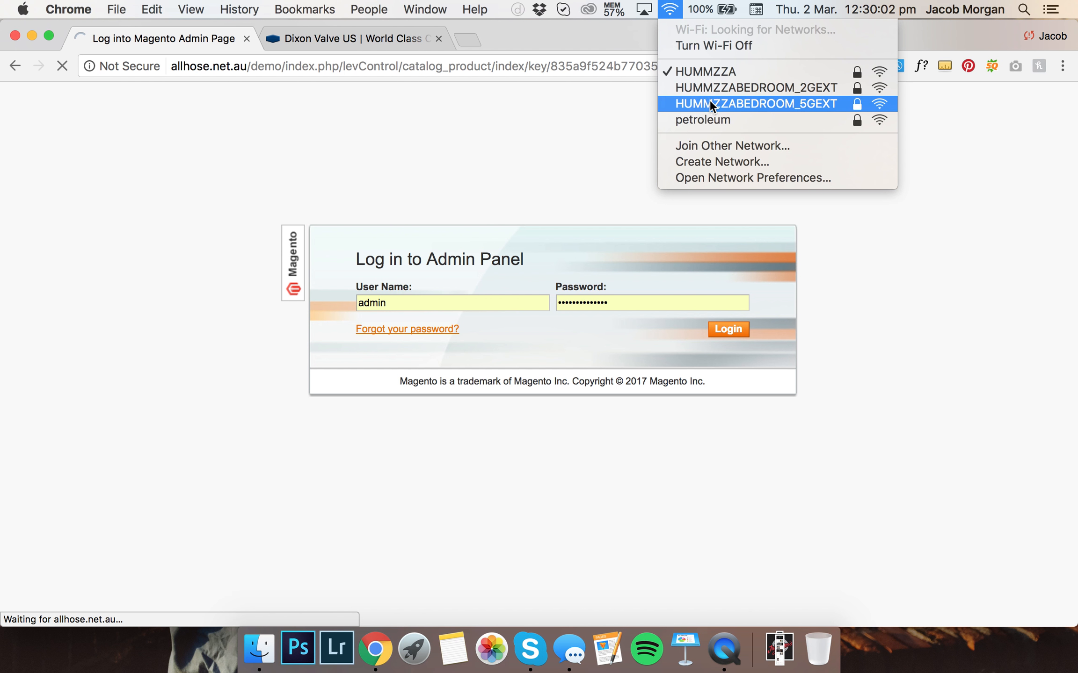
Switch to the HUMMZZABEDROOM_5GEXT Wi-Fi network and open the catalog's Manage Products grid
click(709, 100)
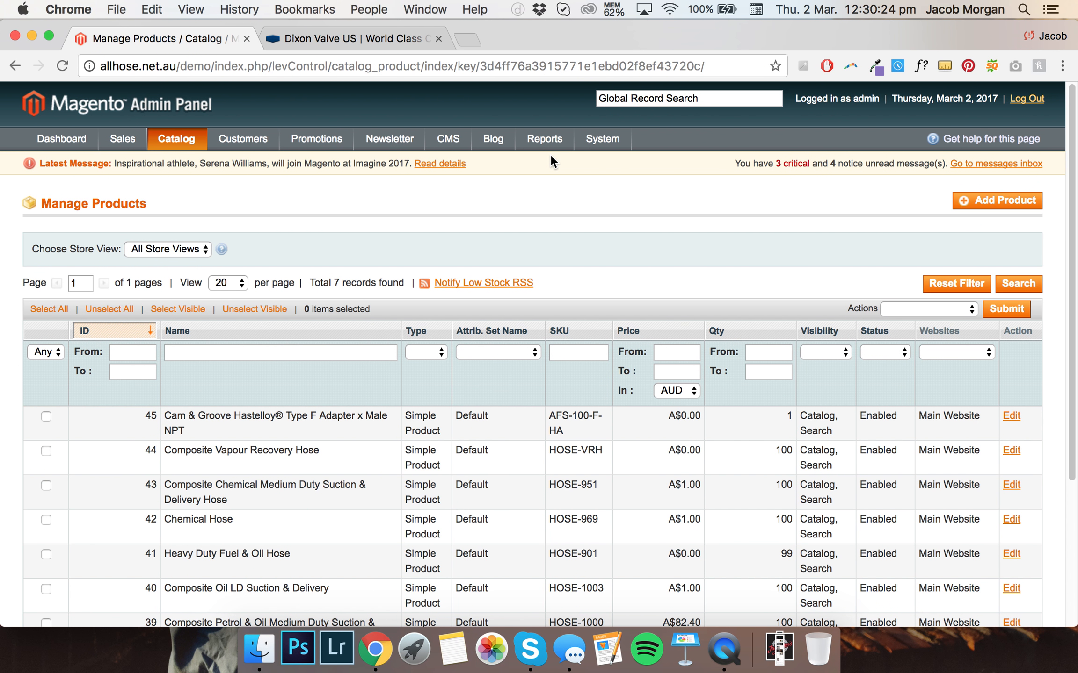
mouse_move(187, 133)
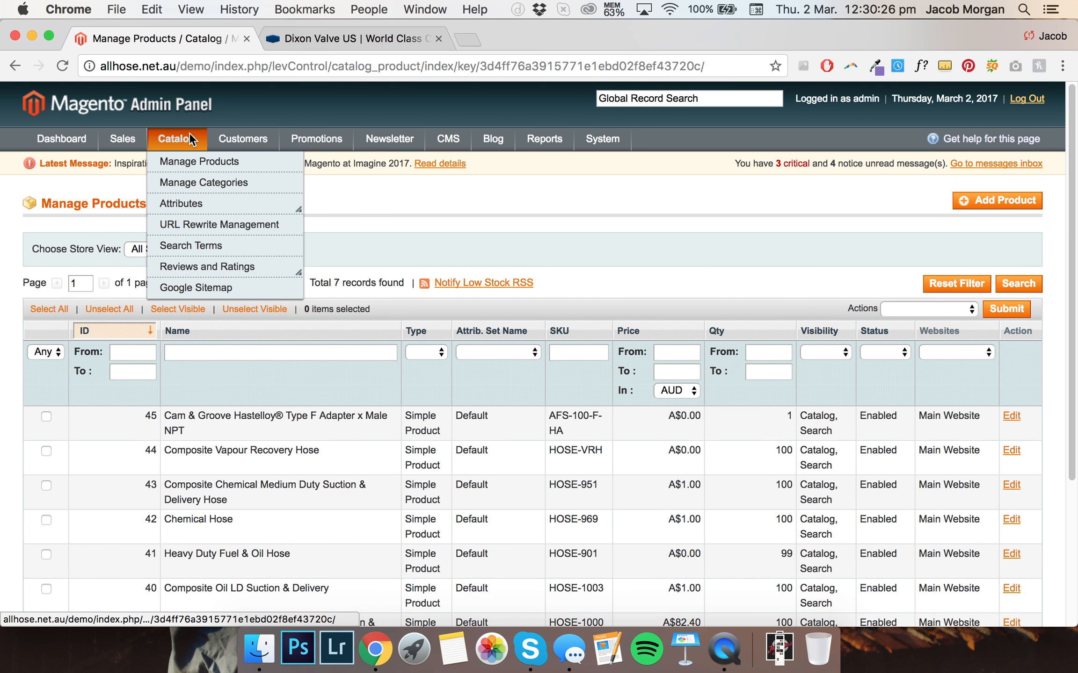
click(192, 164)
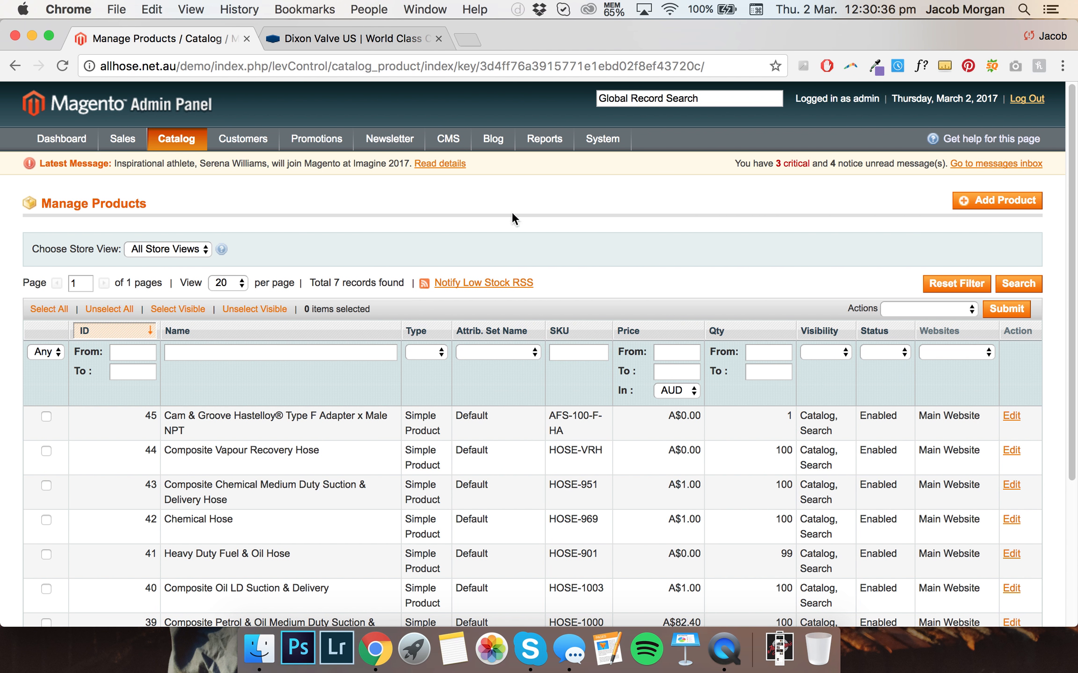
scroll(313, 194, down, 3)
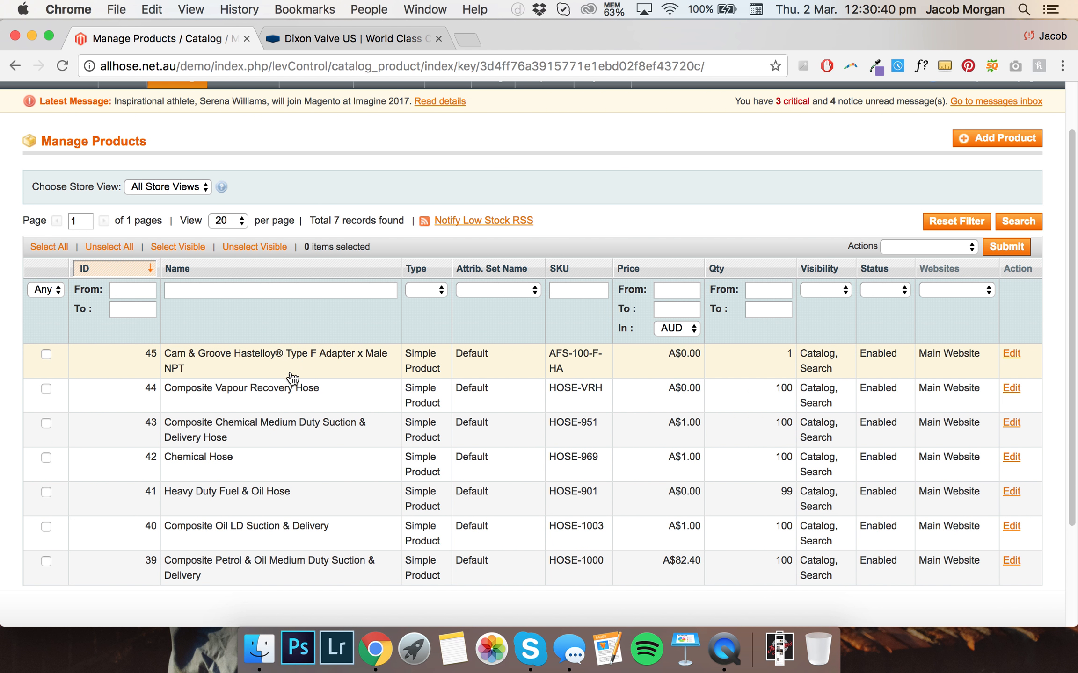
scroll(314, 229, up, 1)
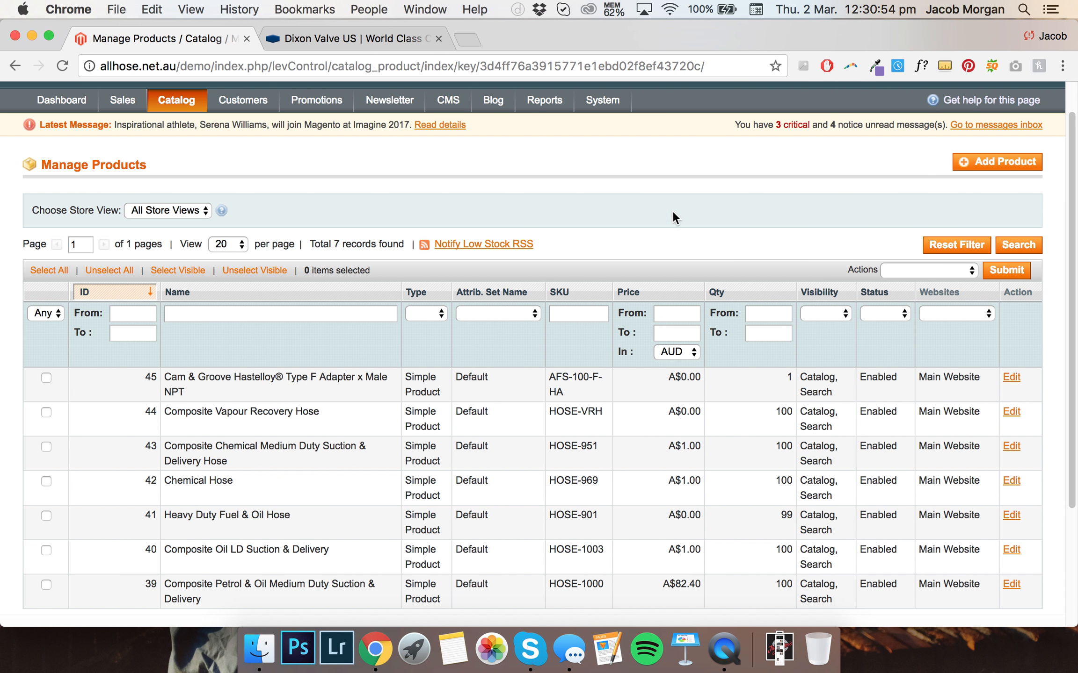
scroll(515, 224, up, 2)
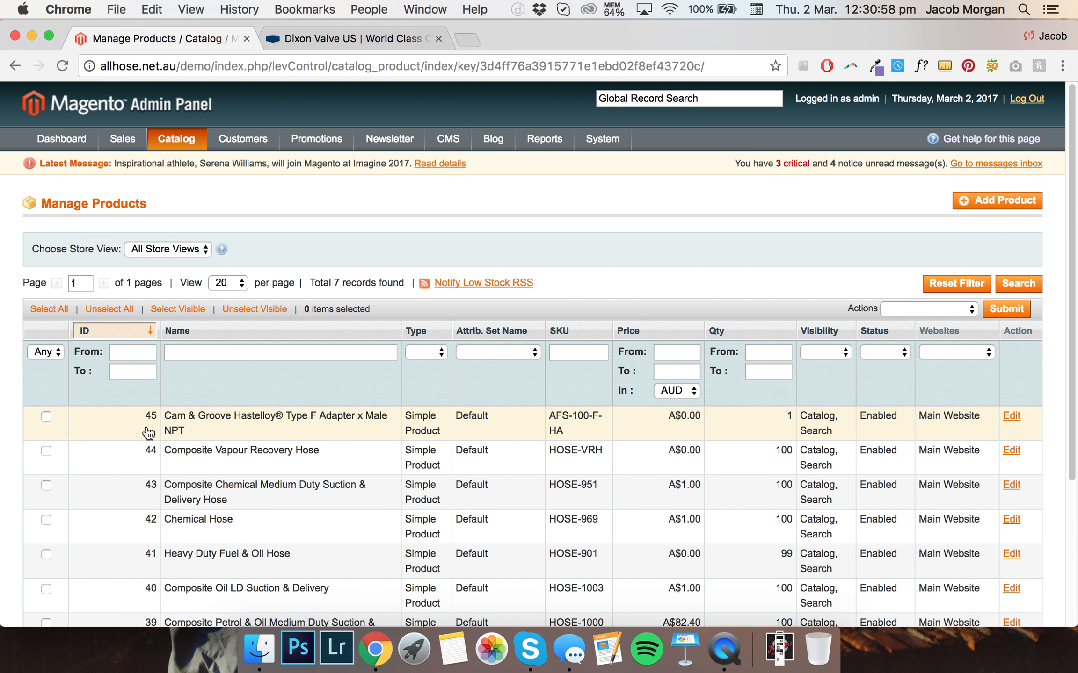
Delete the Cam & Groove Hastelloy Type F Adapter x Male NPT product, ID 45, from the catalog
click(46, 416)
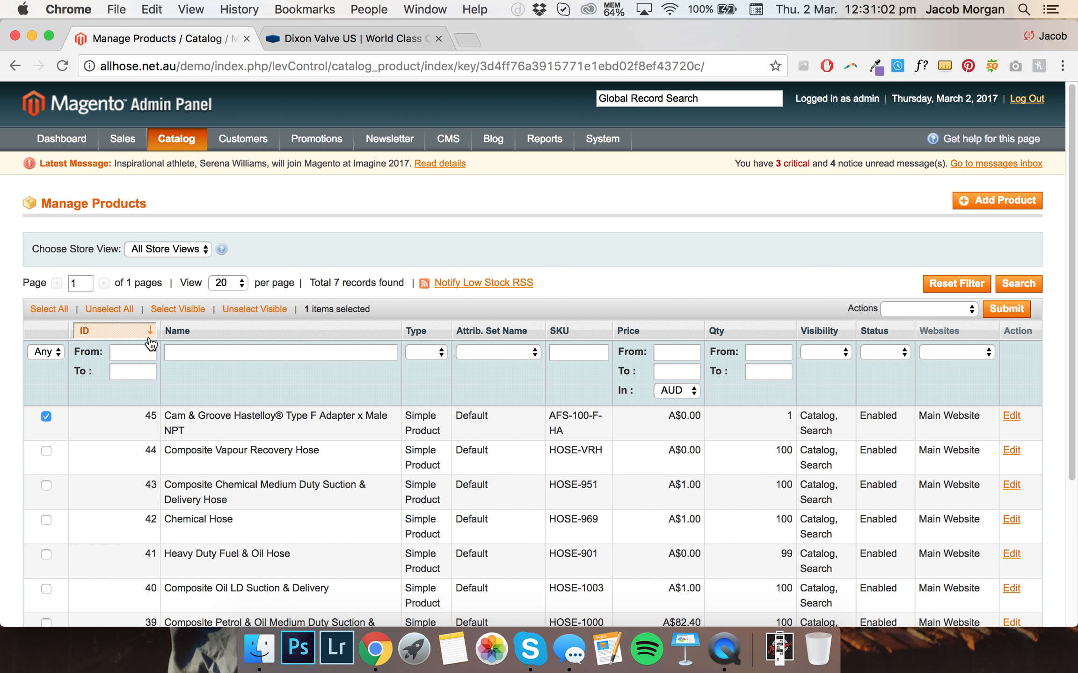
scroll(601, 356, down, 1)
click(957, 299)
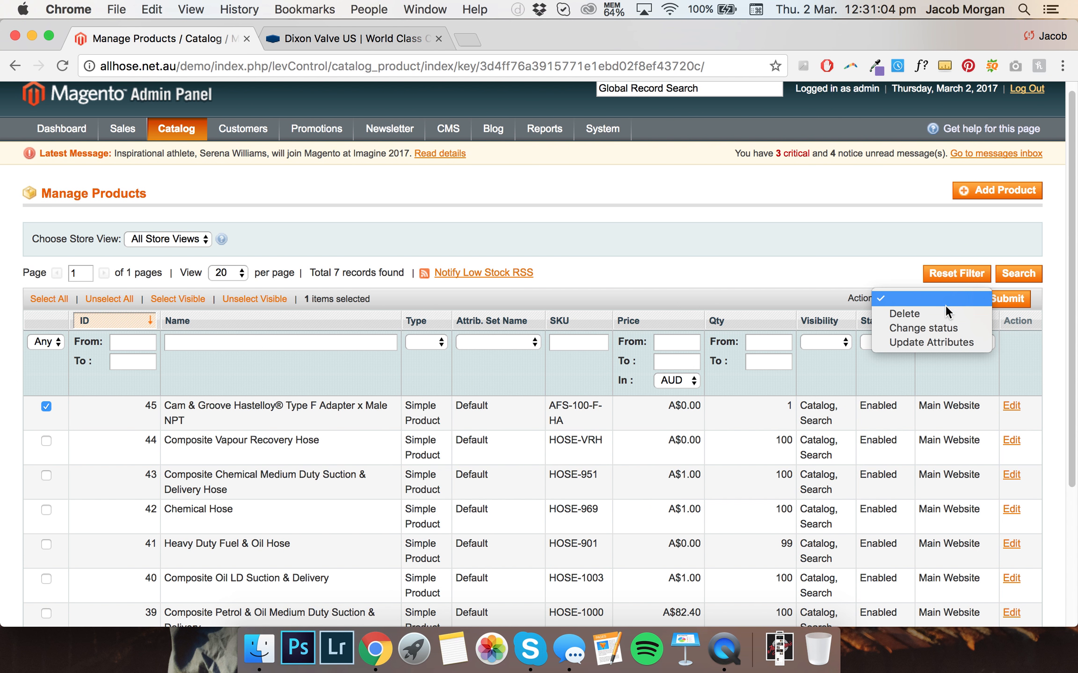
click(940, 315)
click(1001, 304)
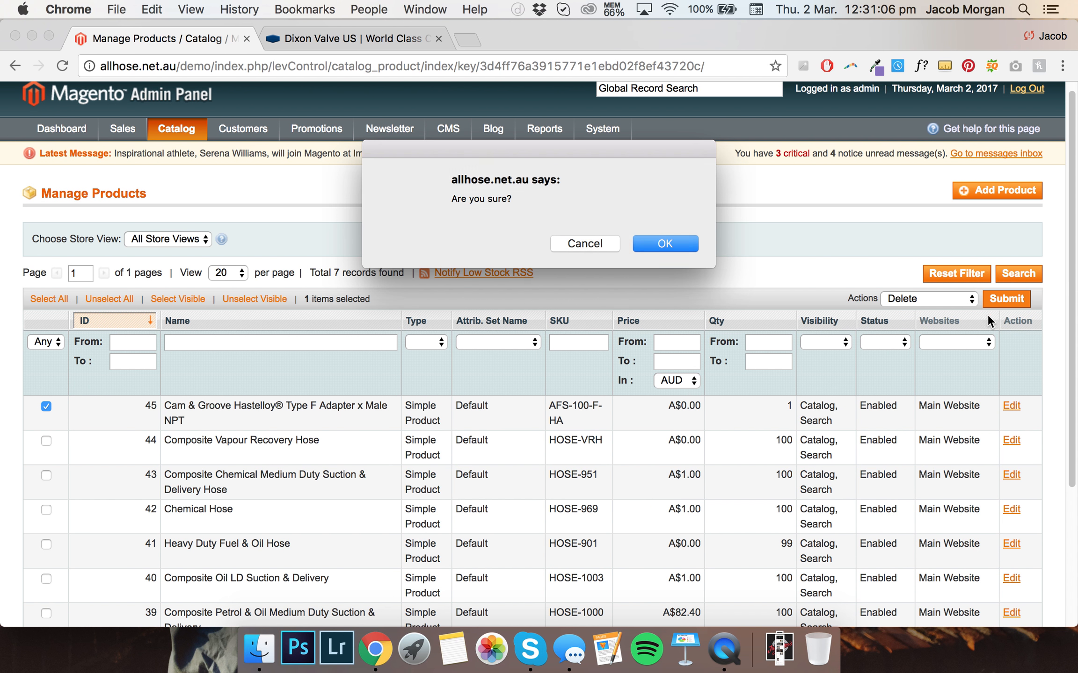
click(671, 245)
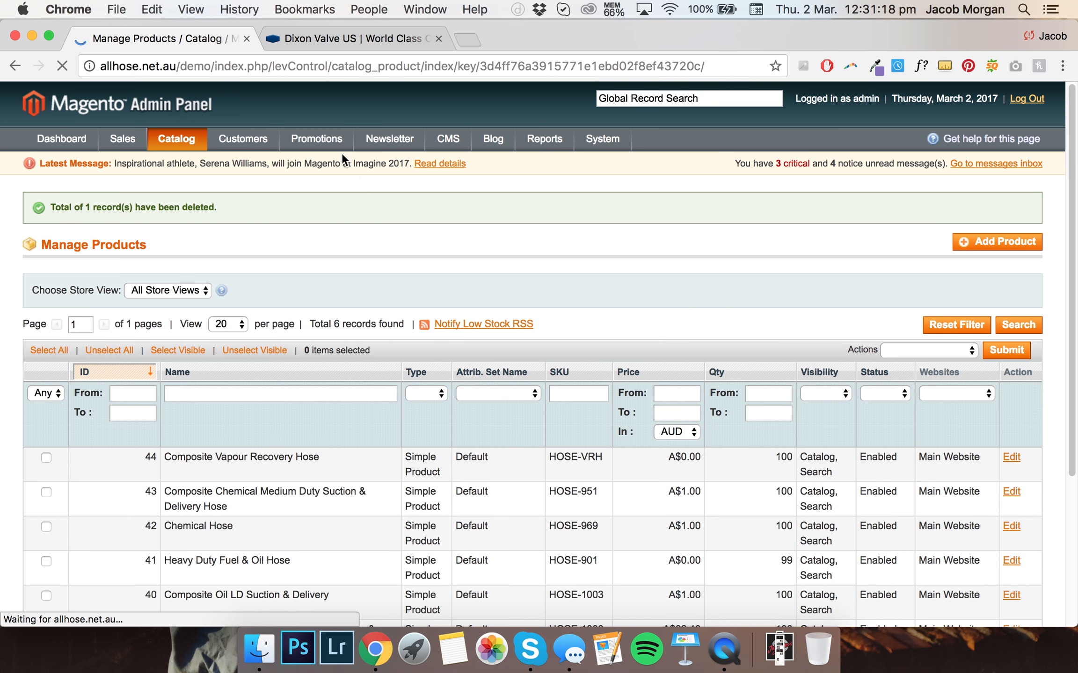
Review the Cam & Groove Hastelloy Type F Adapter product page on the Dixon Valve site
scroll(362, 180, down, 1)
click(331, 43)
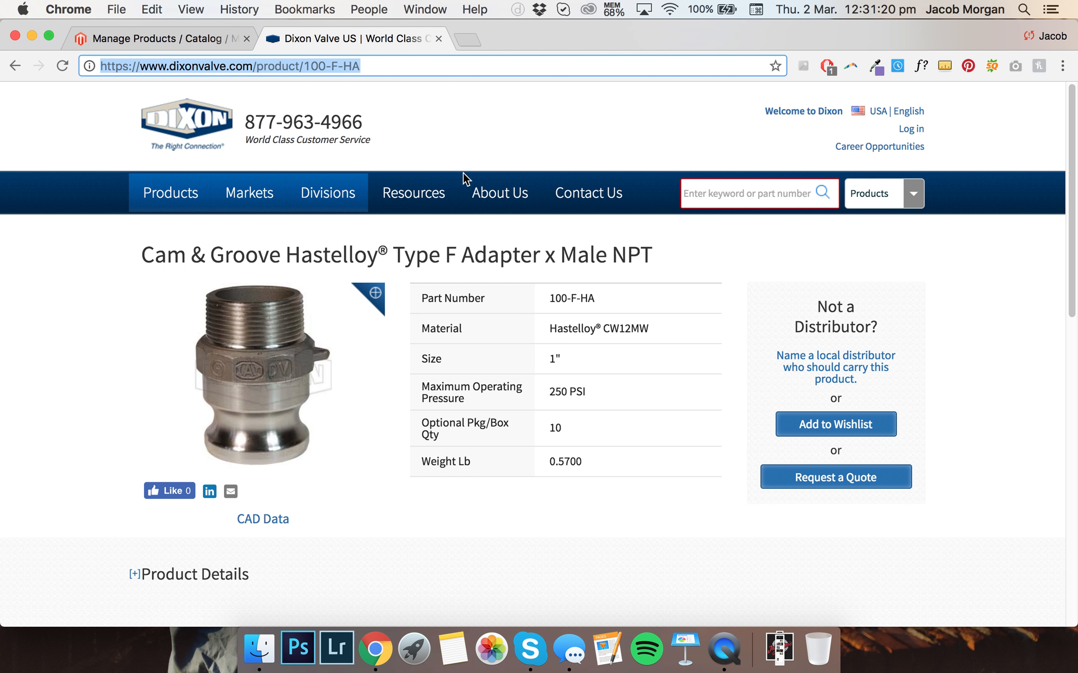
scroll(604, 482, down, 2)
scroll(584, 477, up, 1)
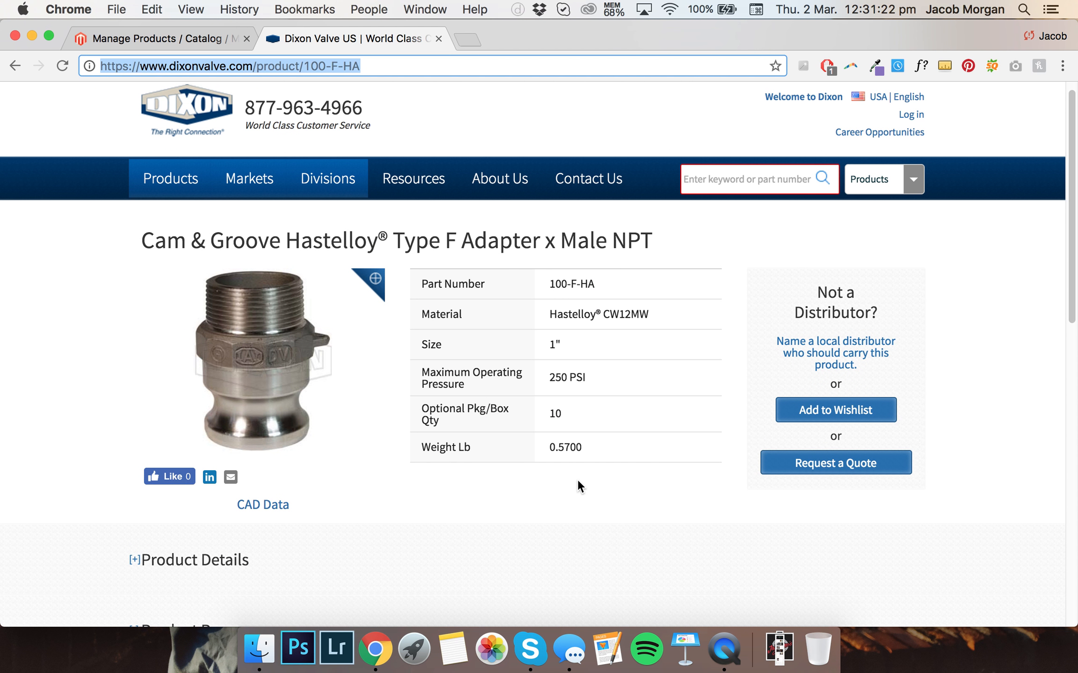
click(578, 479)
scroll(577, 481, down, 3)
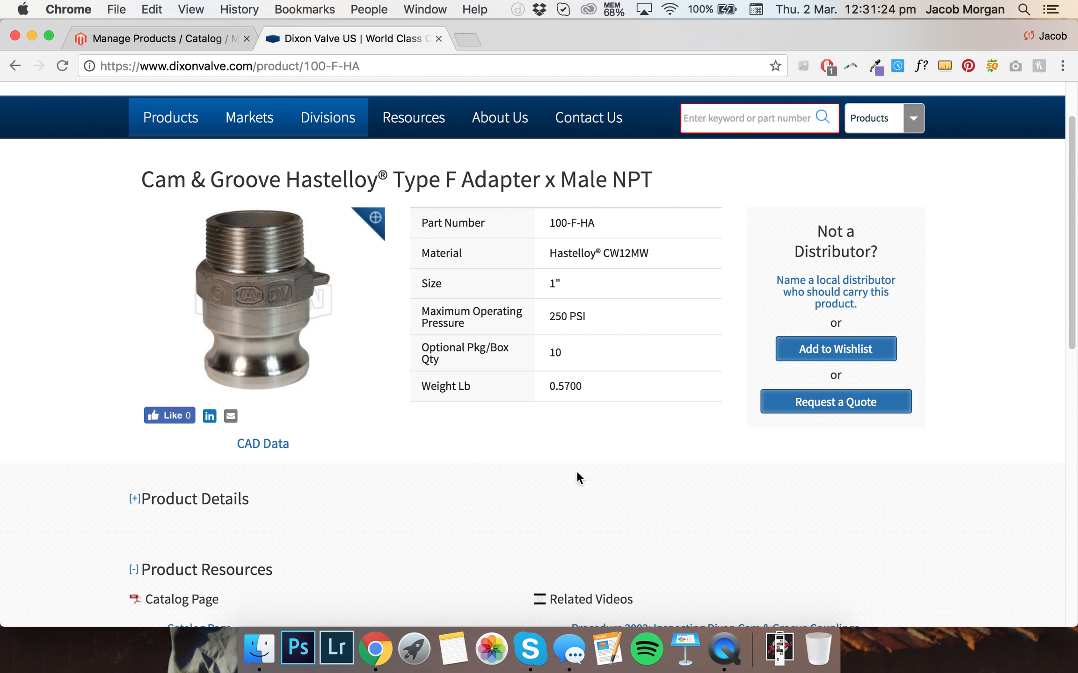
scroll(576, 470, down, 5)
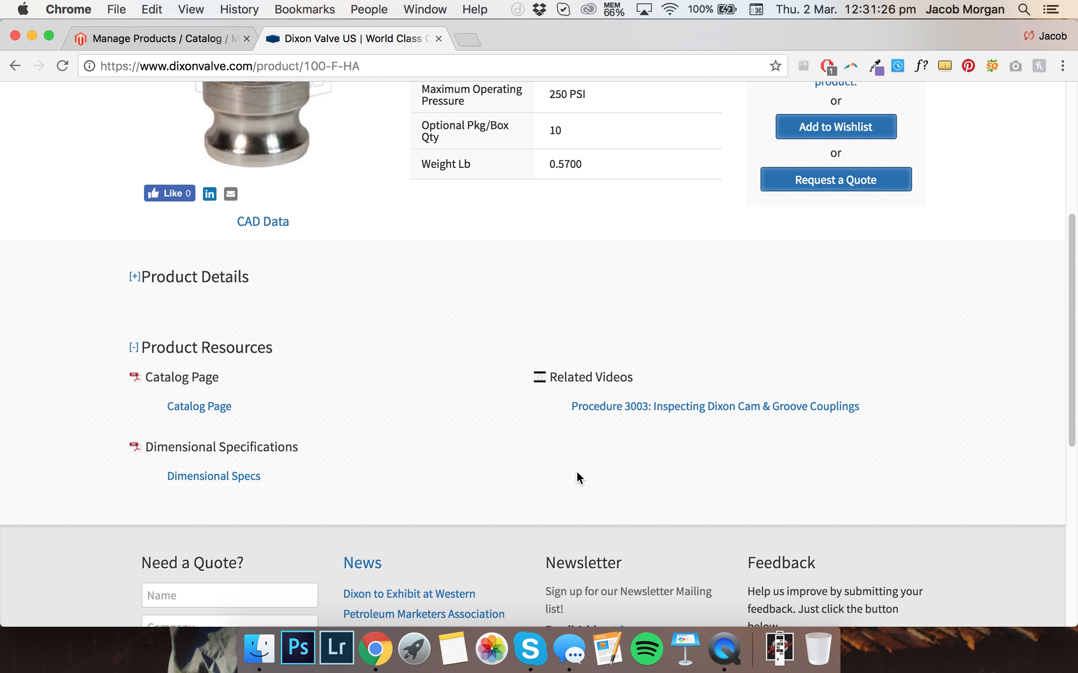
scroll(576, 470, up, 7)
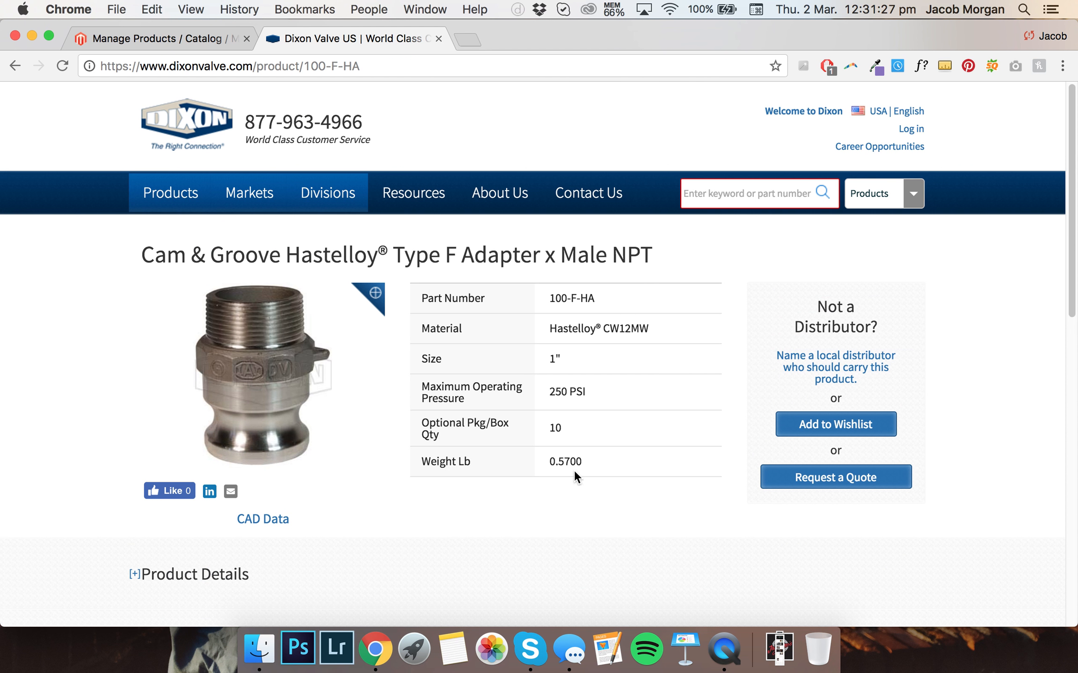
Start a new Simple Product using the Default attribute set
click(191, 40)
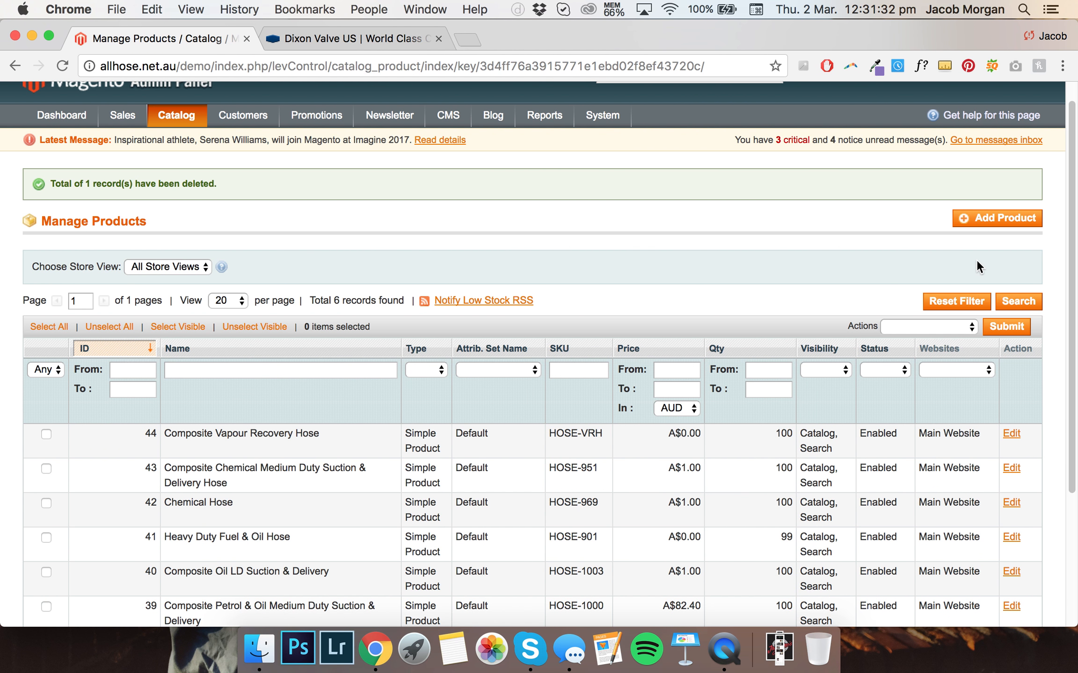
click(988, 224)
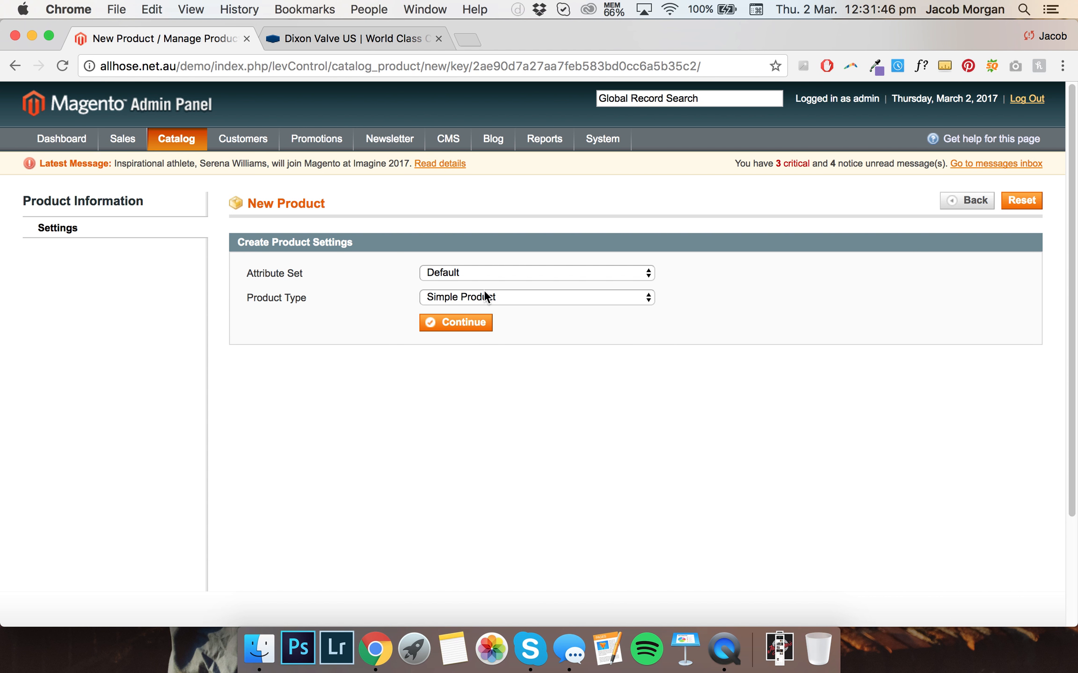
click(454, 328)
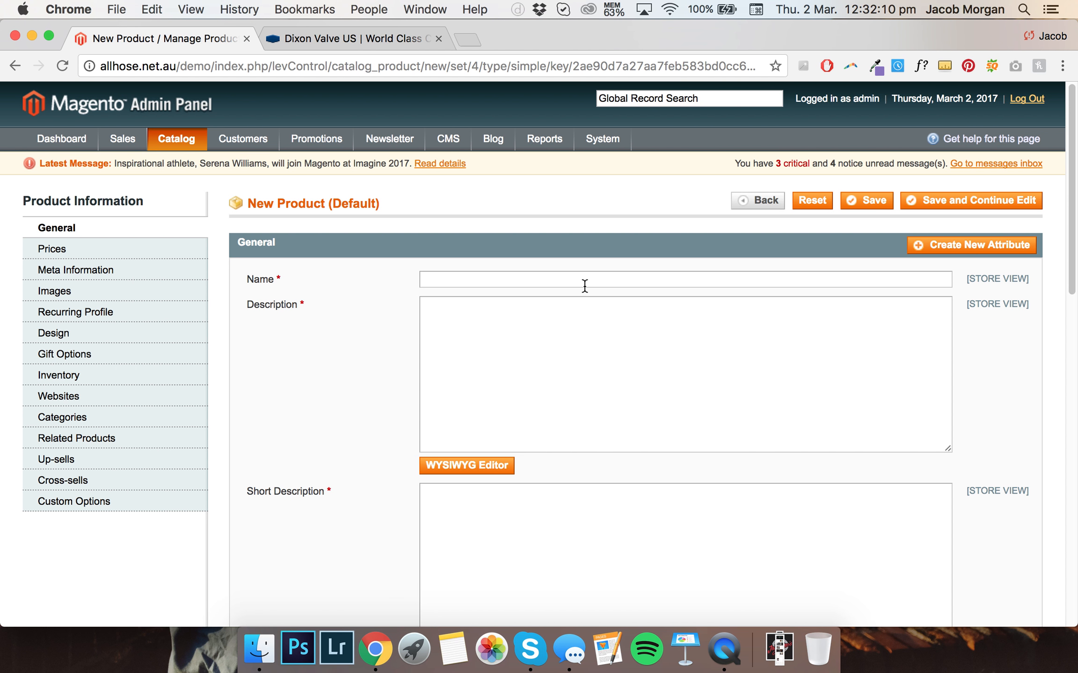
Copy the product title from the Dixon page and paste it as the new product's Name
drag(281, 278, 244, 279)
click(284, 287)
click(377, 41)
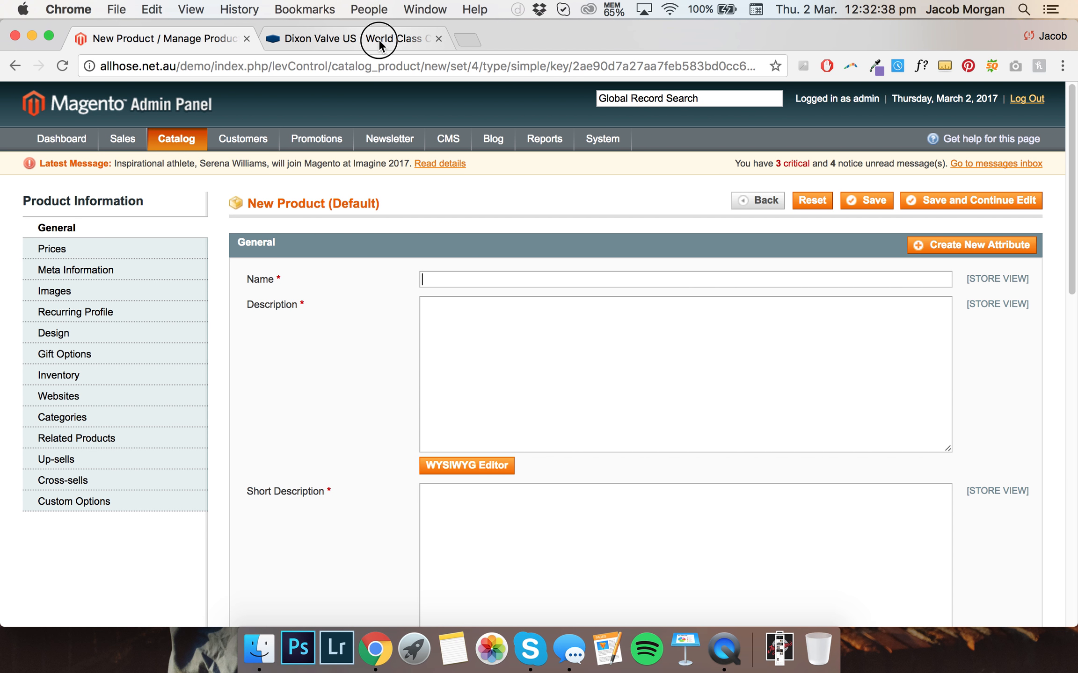
drag(654, 258, 124, 240)
key(super+c)
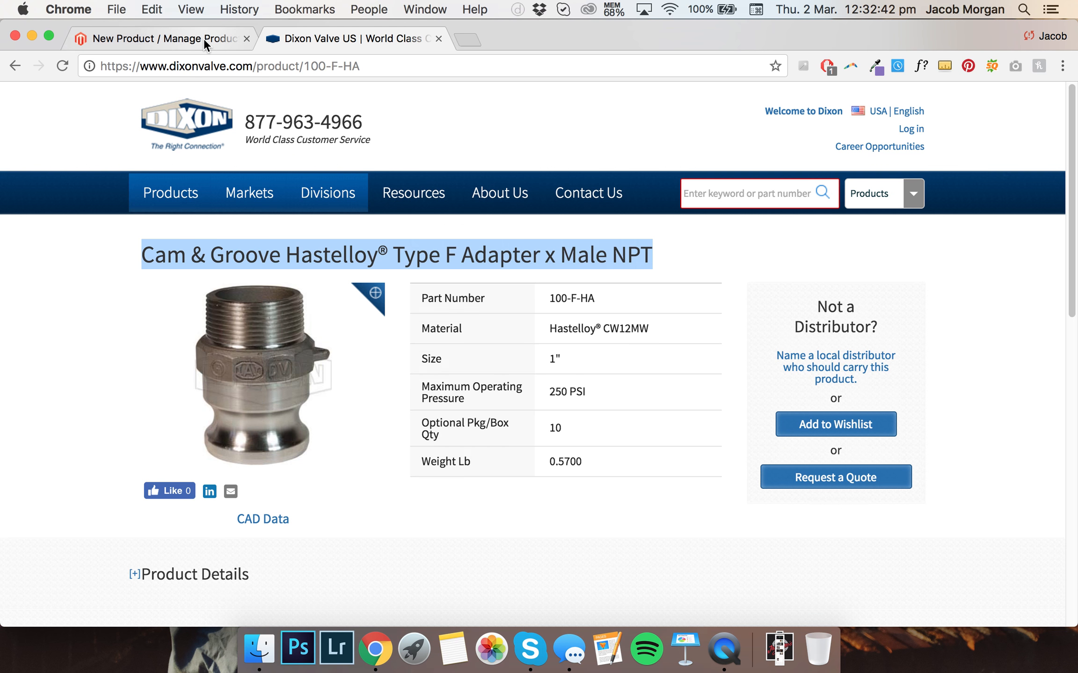
click(140, 39)
key(super+v)
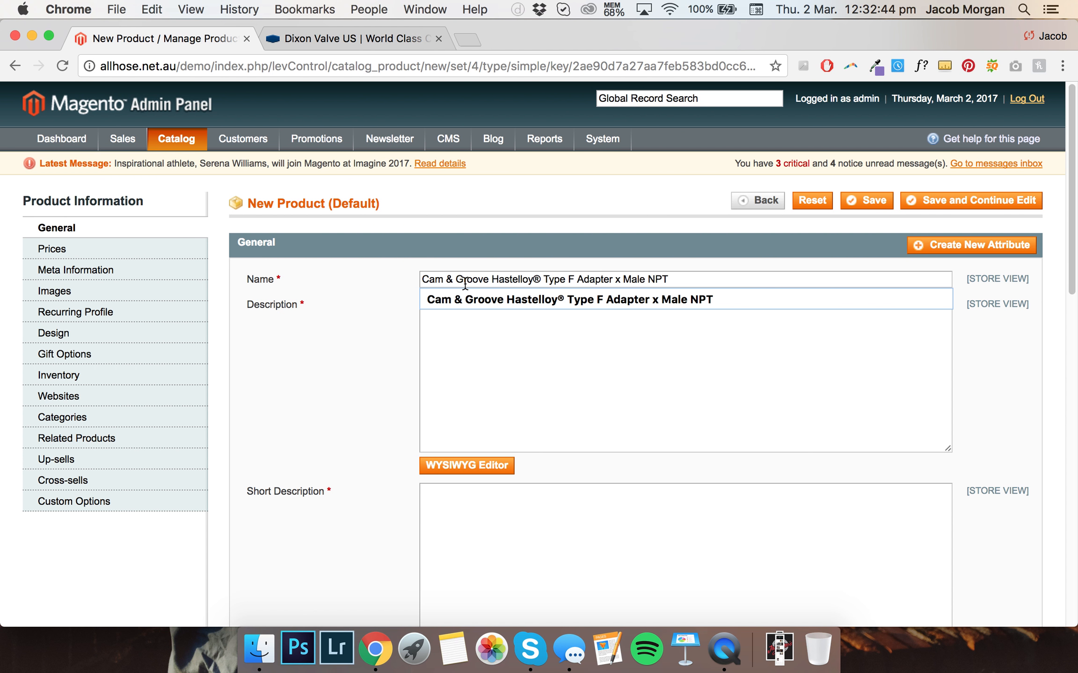
Examine the Dixon product page's Product Details section for description content
click(354, 273)
scroll(437, 283, down, 1)
click(438, 284)
click(346, 39)
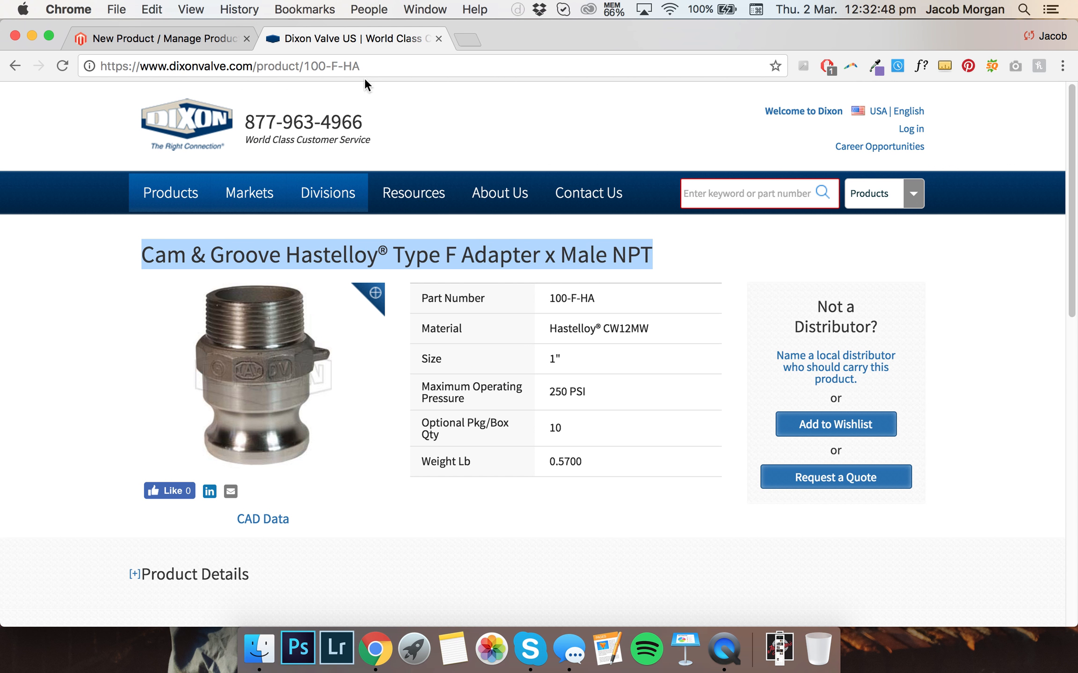
scroll(477, 234, down, 6)
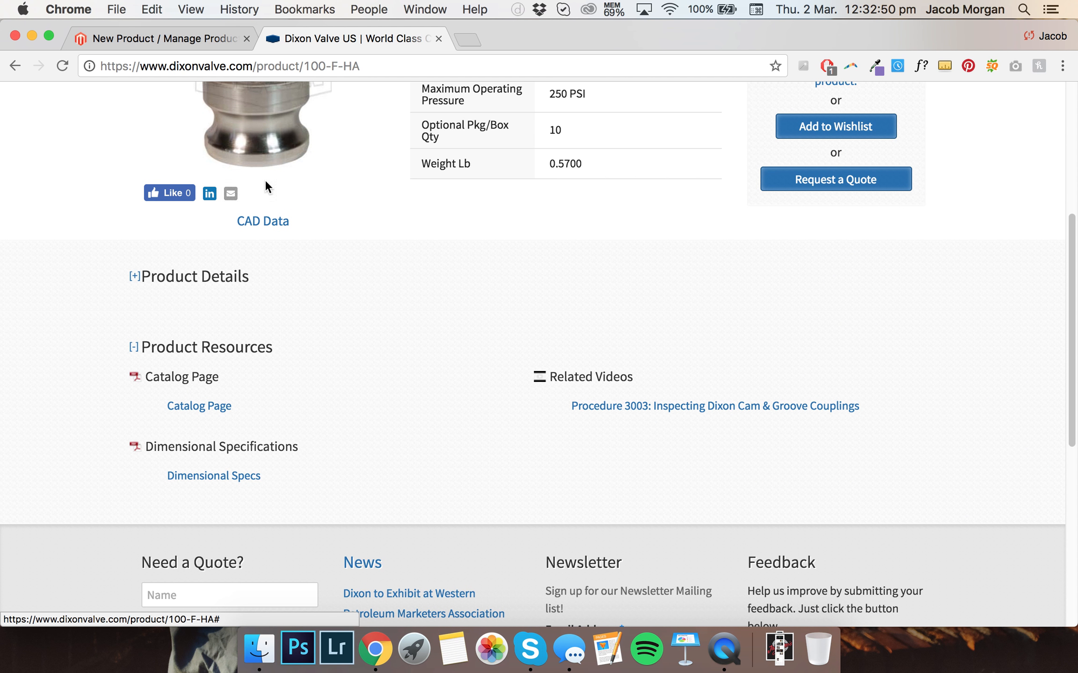
scroll(265, 183, up, 6)
scroll(514, 318, down, 1)
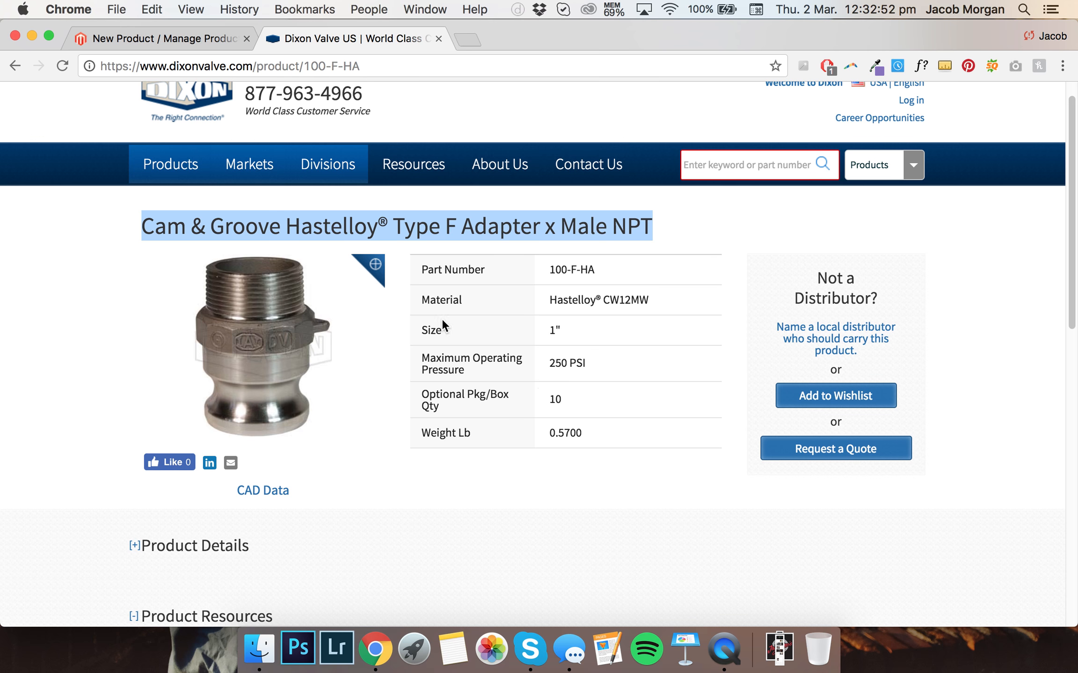
scroll(477, 334, down, 4)
click(145, 384)
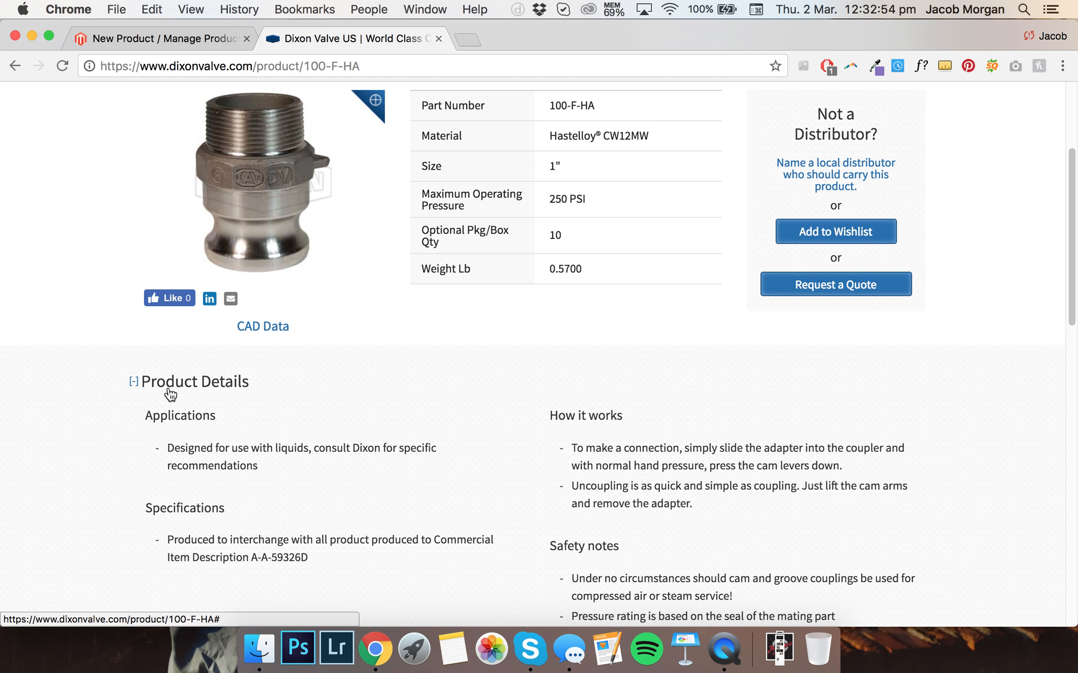
scroll(334, 378, down, 3)
scroll(365, 360, down, 1)
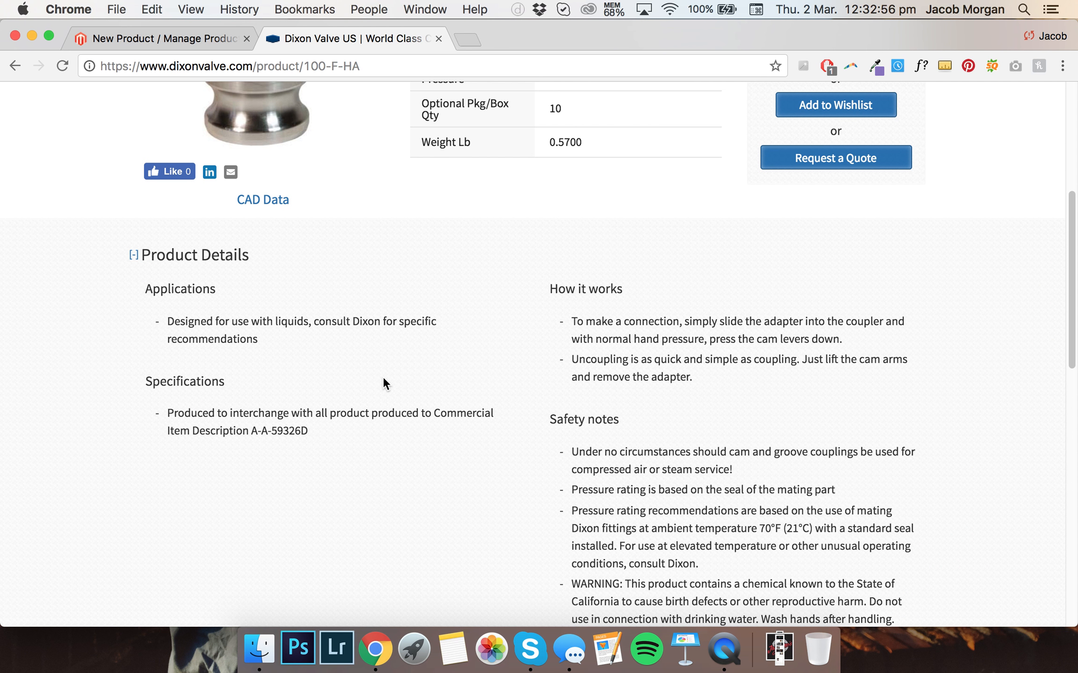
scroll(383, 376, up, 7)
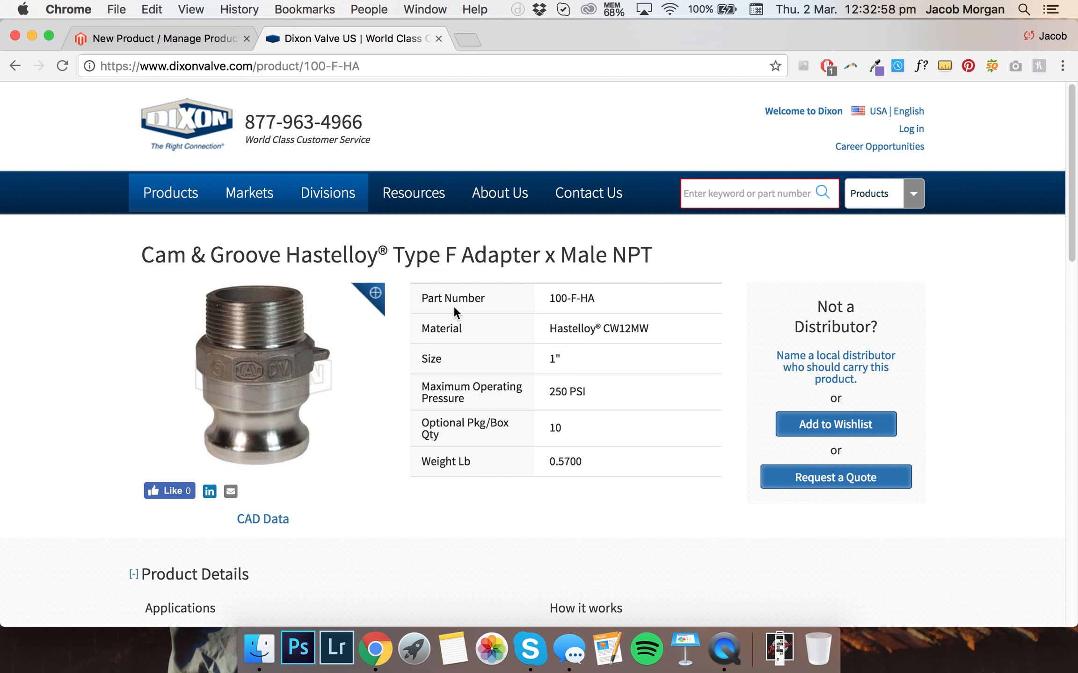
click(140, 47)
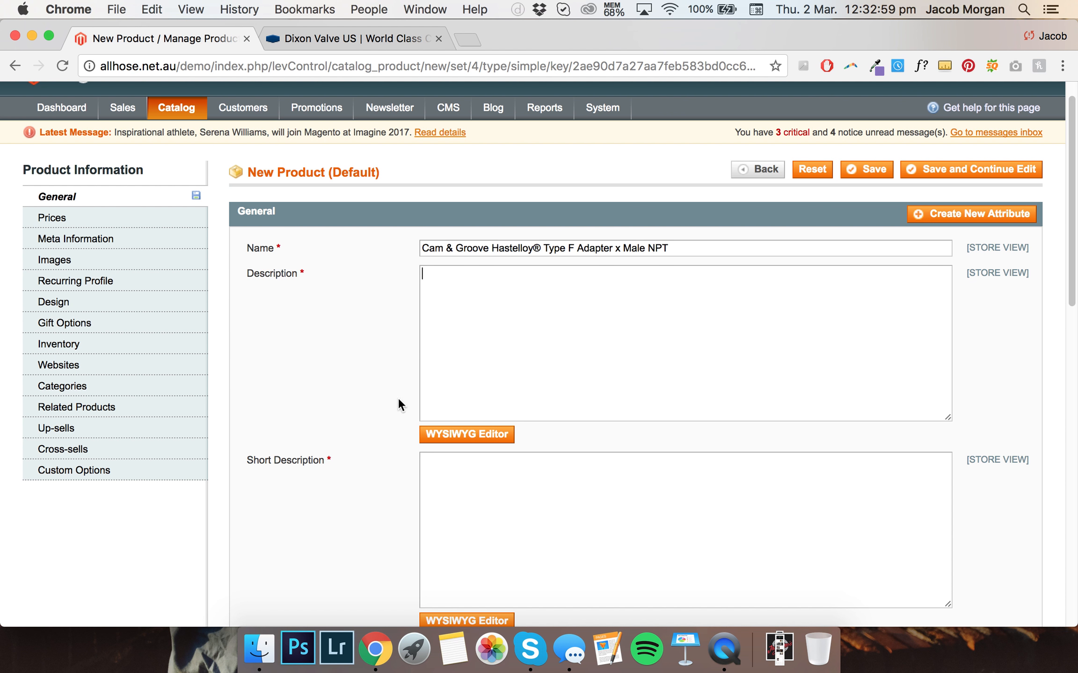
Try to edit the Description in the WYSIWYG editor, toggling the editor display
click(447, 435)
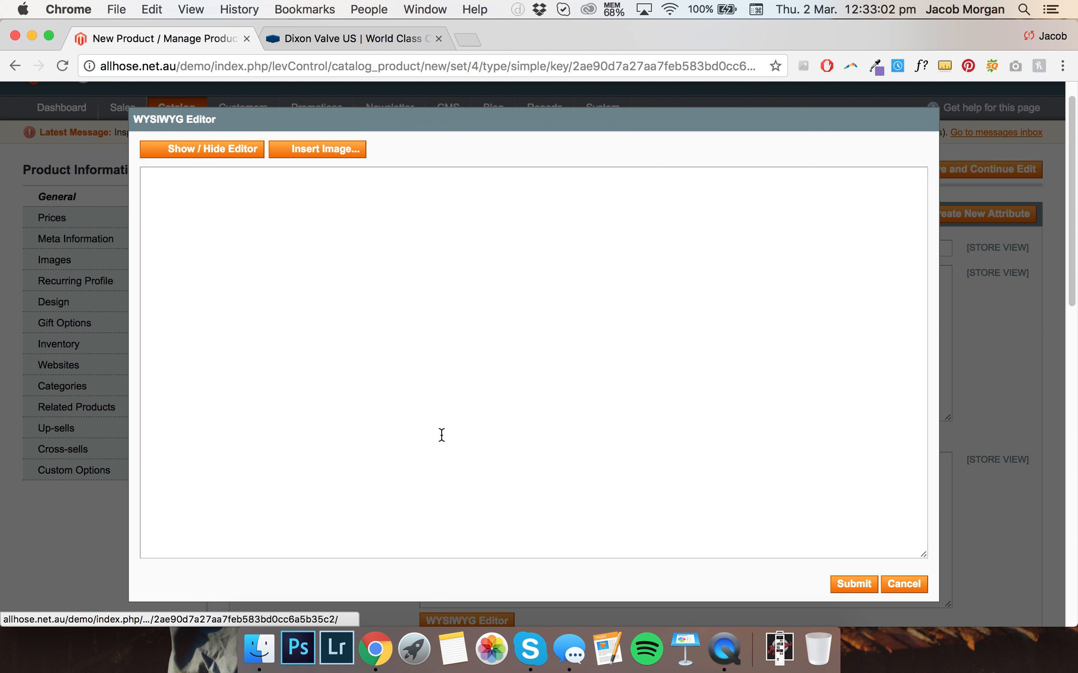
click(897, 584)
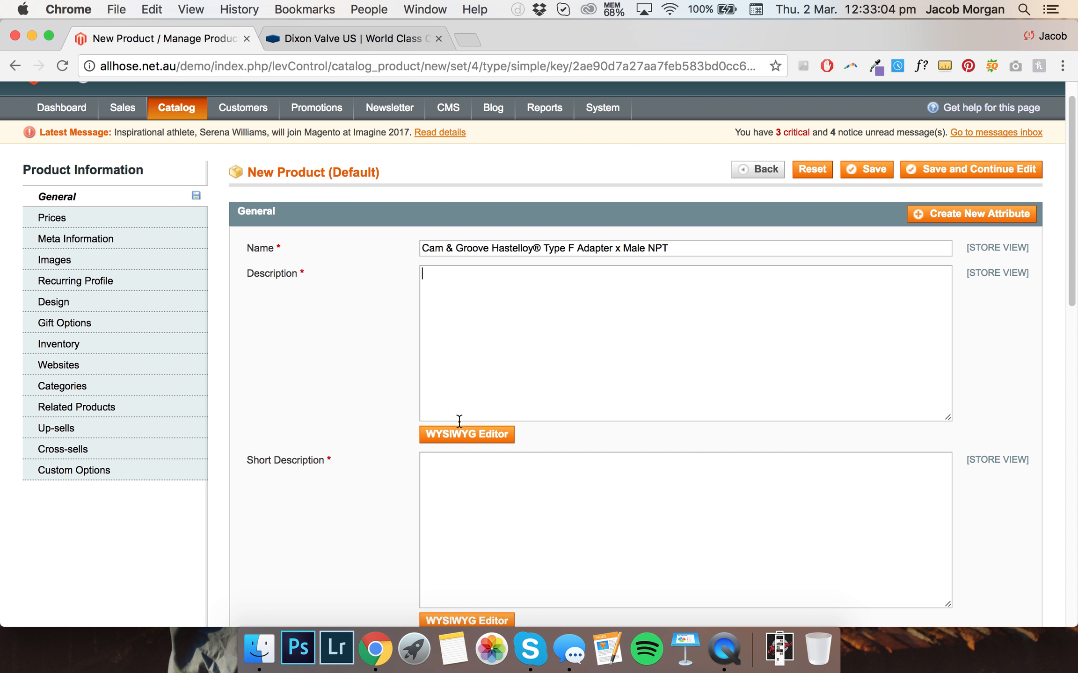
scroll(357, 344, down, 1)
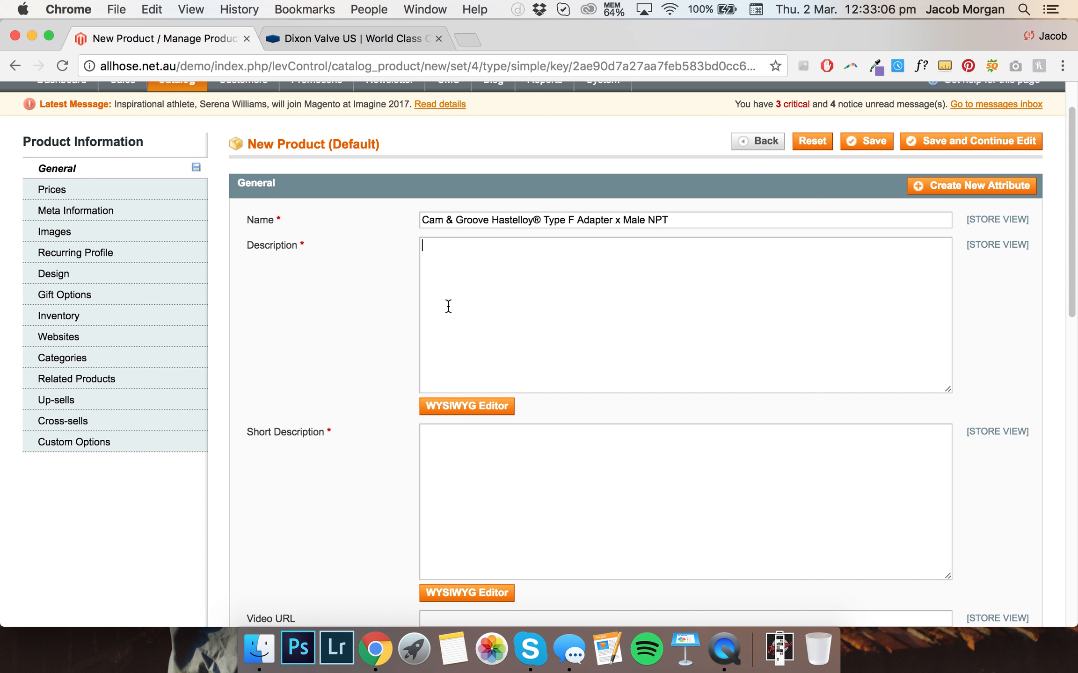
click(467, 411)
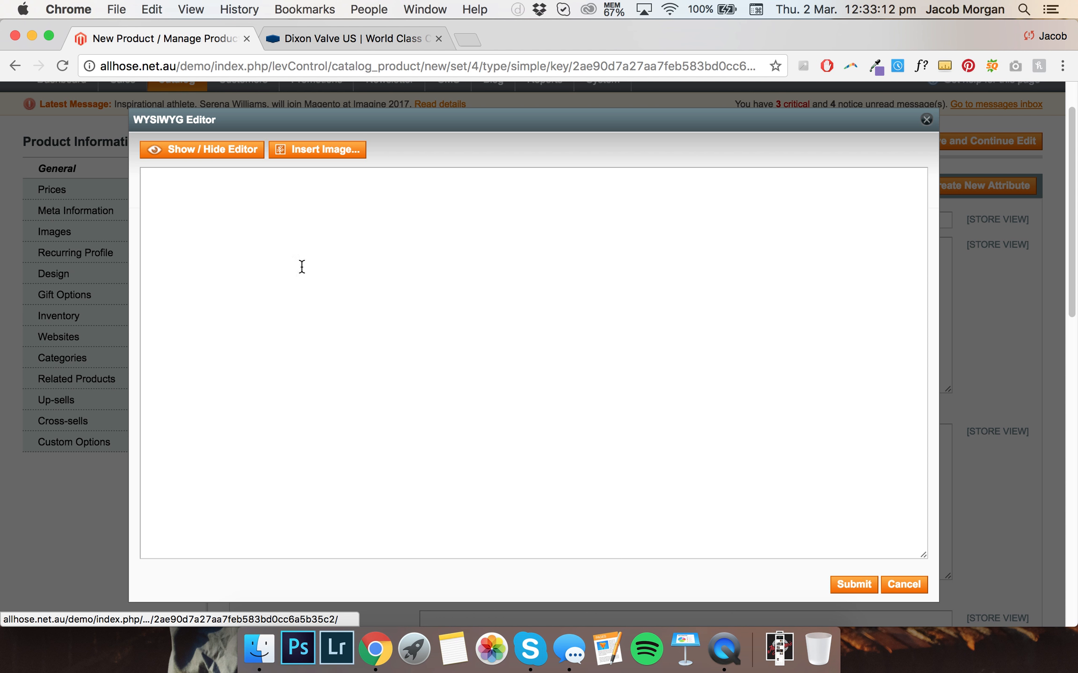
click(209, 153)
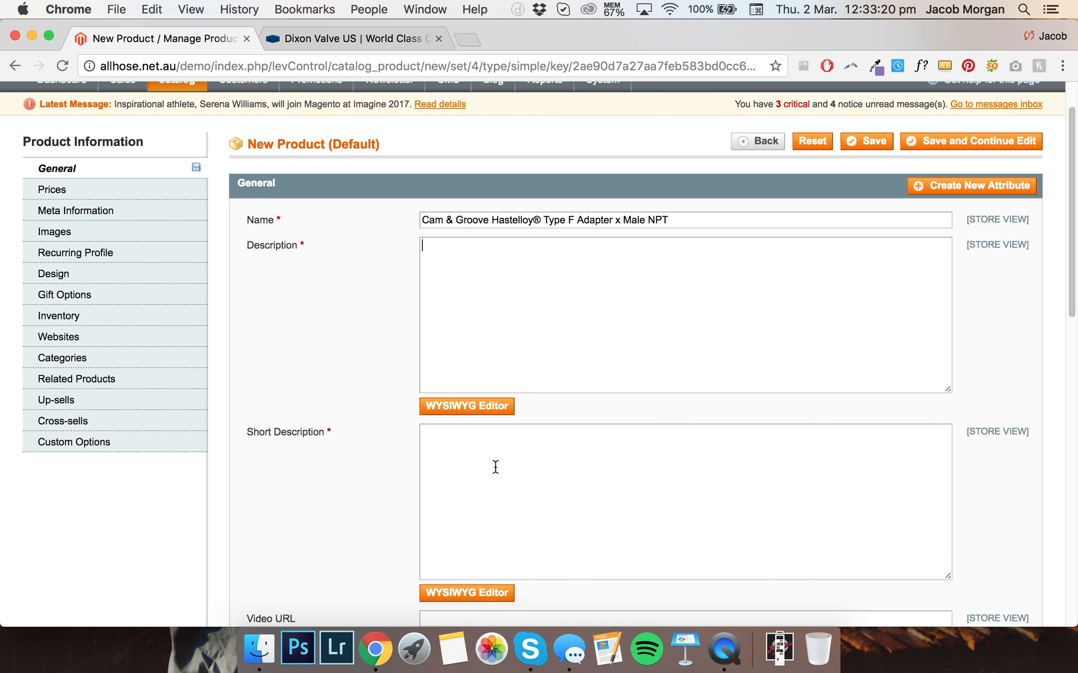
click(442, 407)
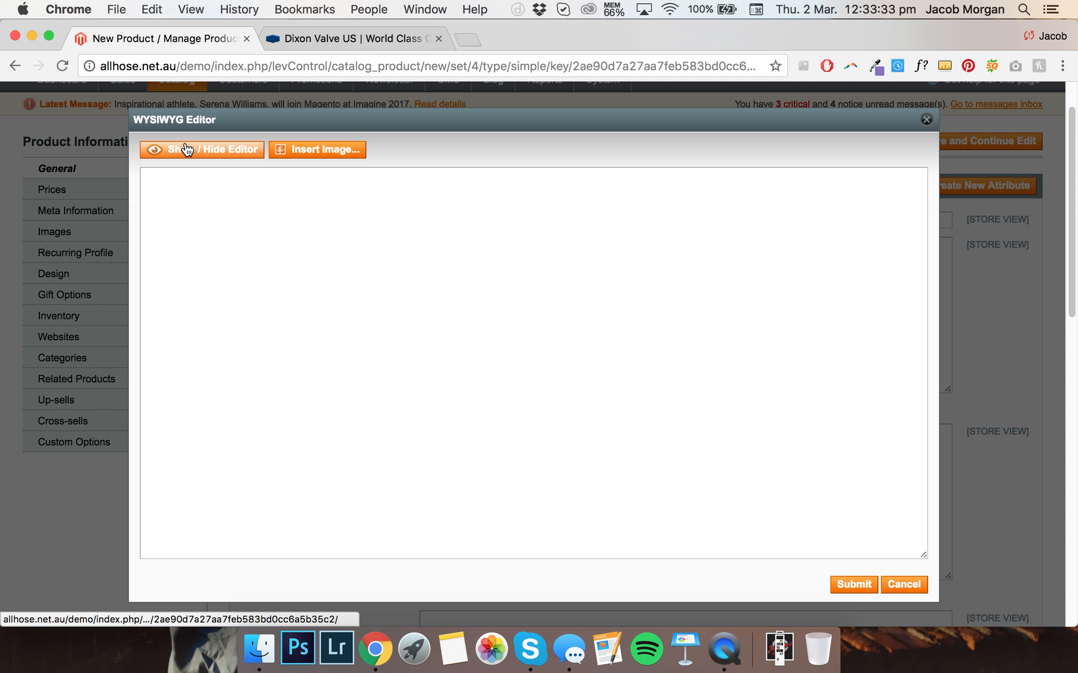
click(187, 150)
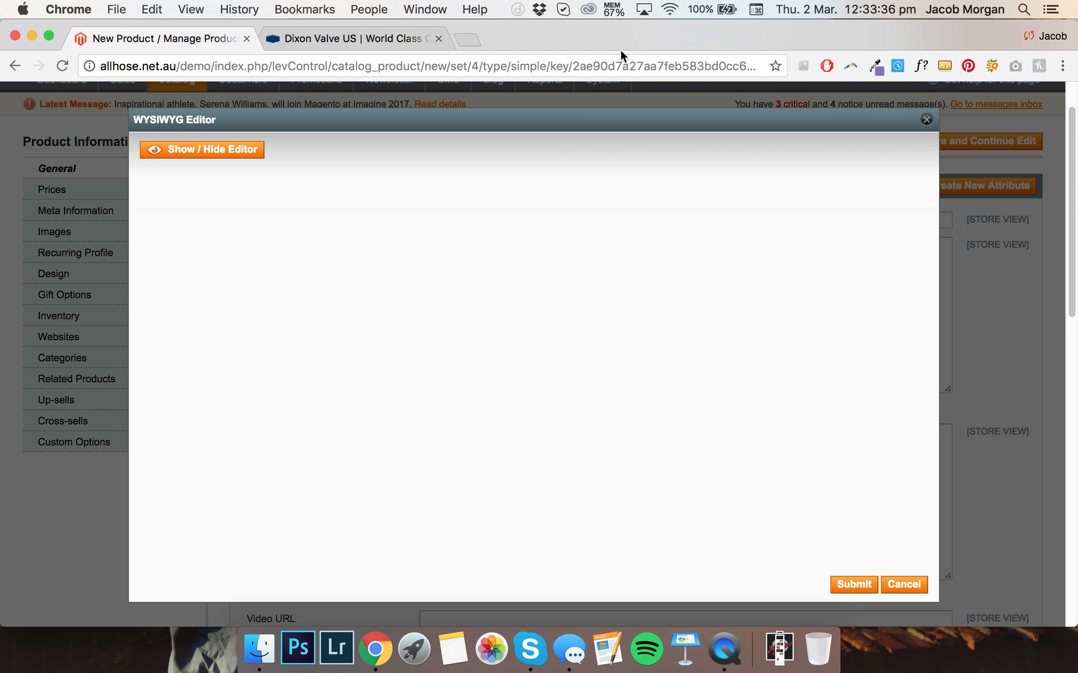
Reload the new product page
click(666, 8)
click(666, 8)
key(super+r)
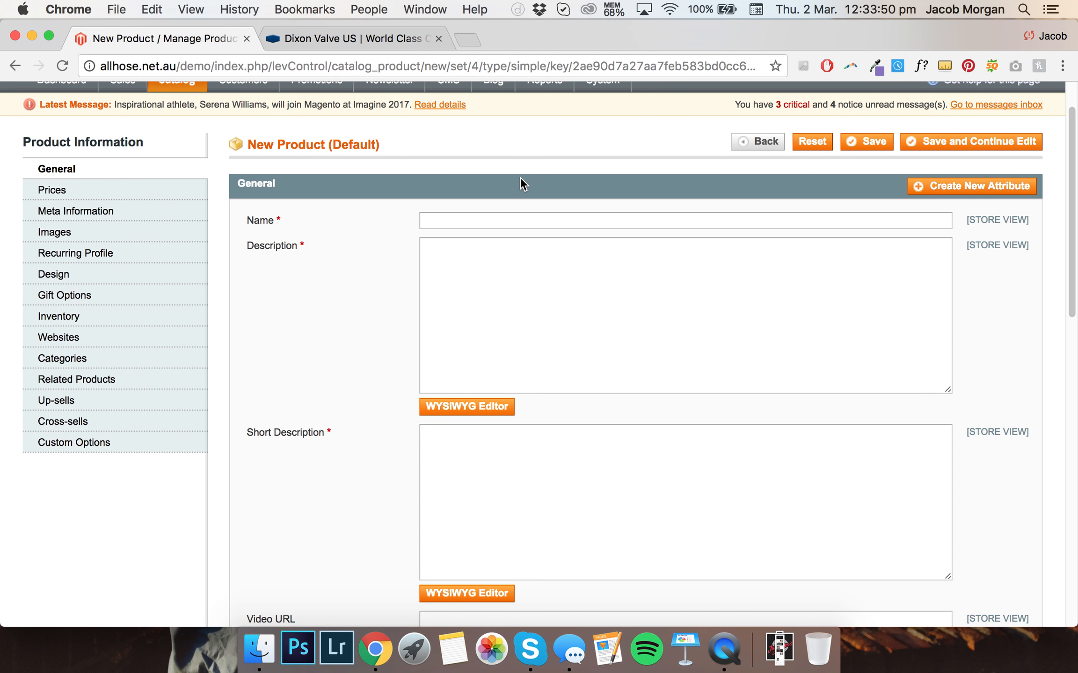
Copy the Dixon product title once more and paste it into the new product's Name field
click(344, 43)
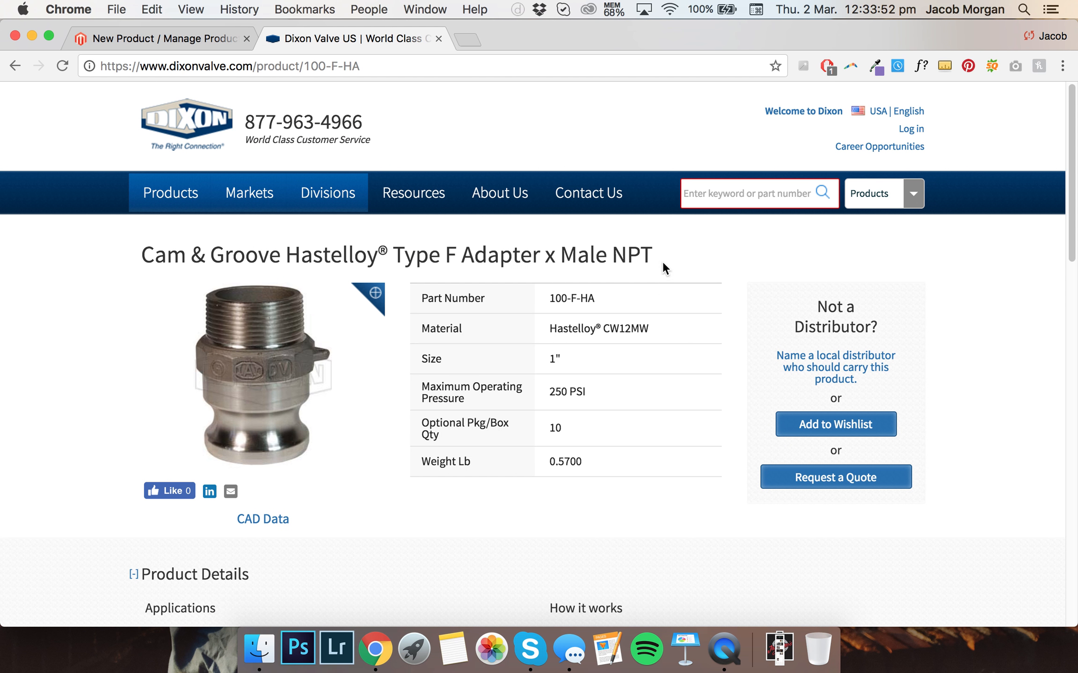
drag(664, 269, 144, 233)
key(super+c)
click(163, 38)
click(531, 224)
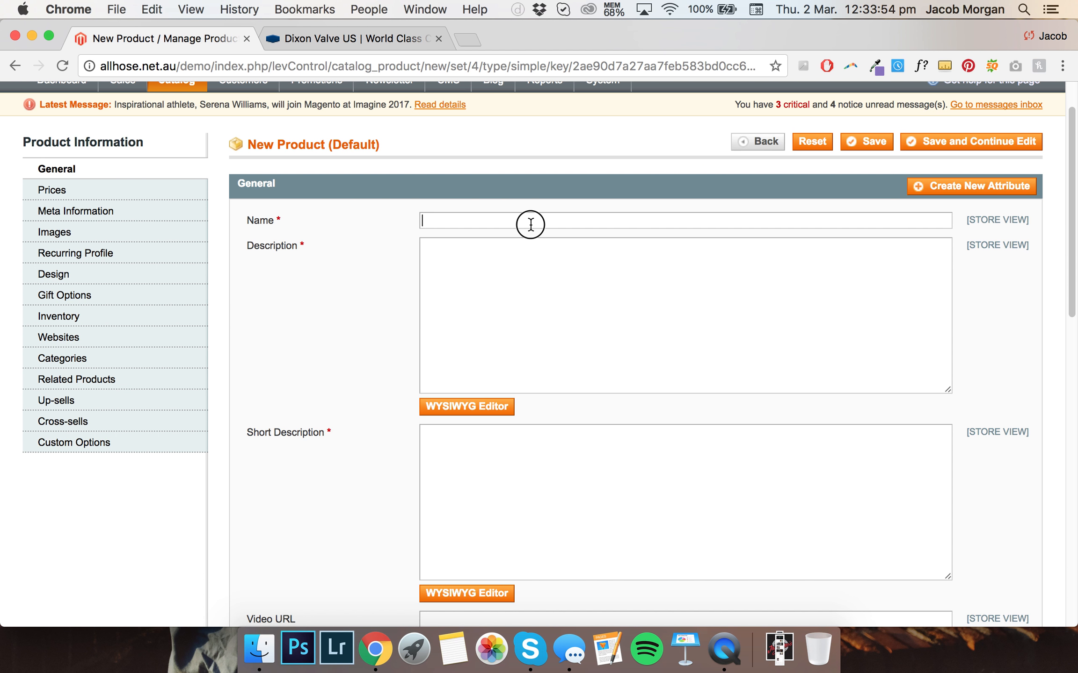
key(super+v)
Open the Description in the WYSIWYG editor with its formatting toolbar shown, checking the Dixon Product Details for reference
click(478, 405)
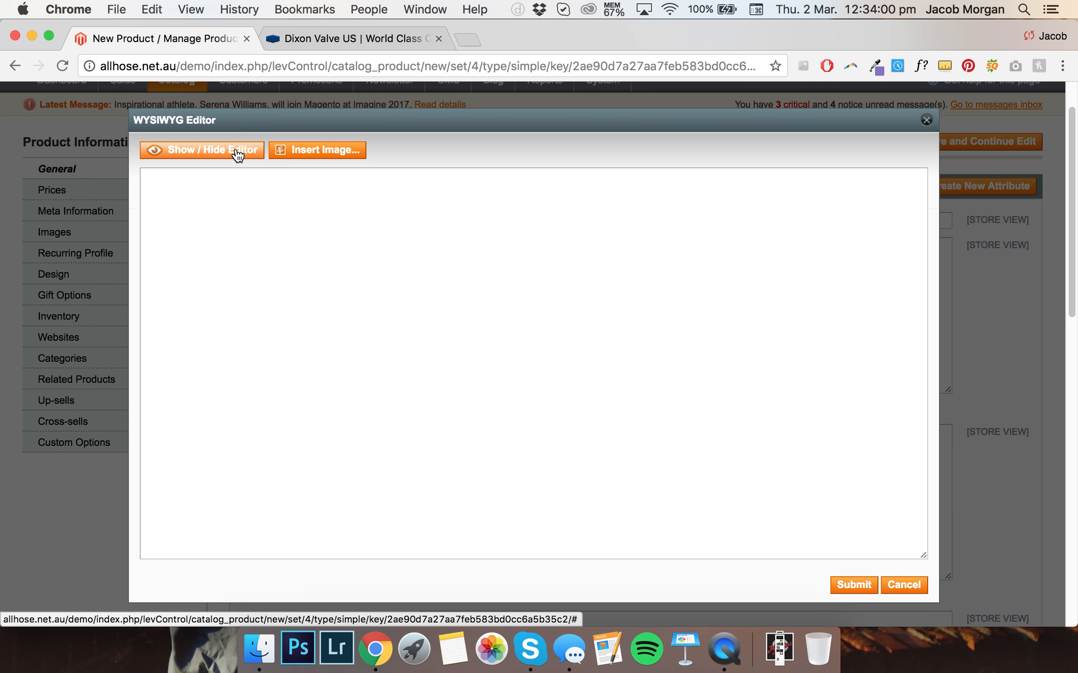
click(238, 153)
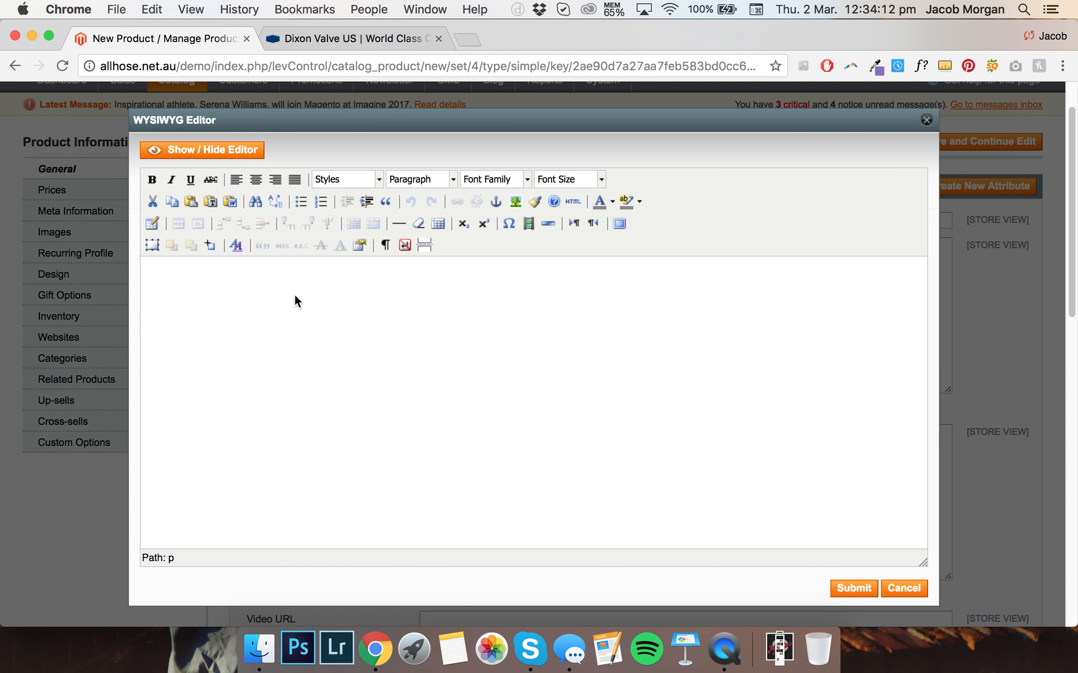
click(343, 50)
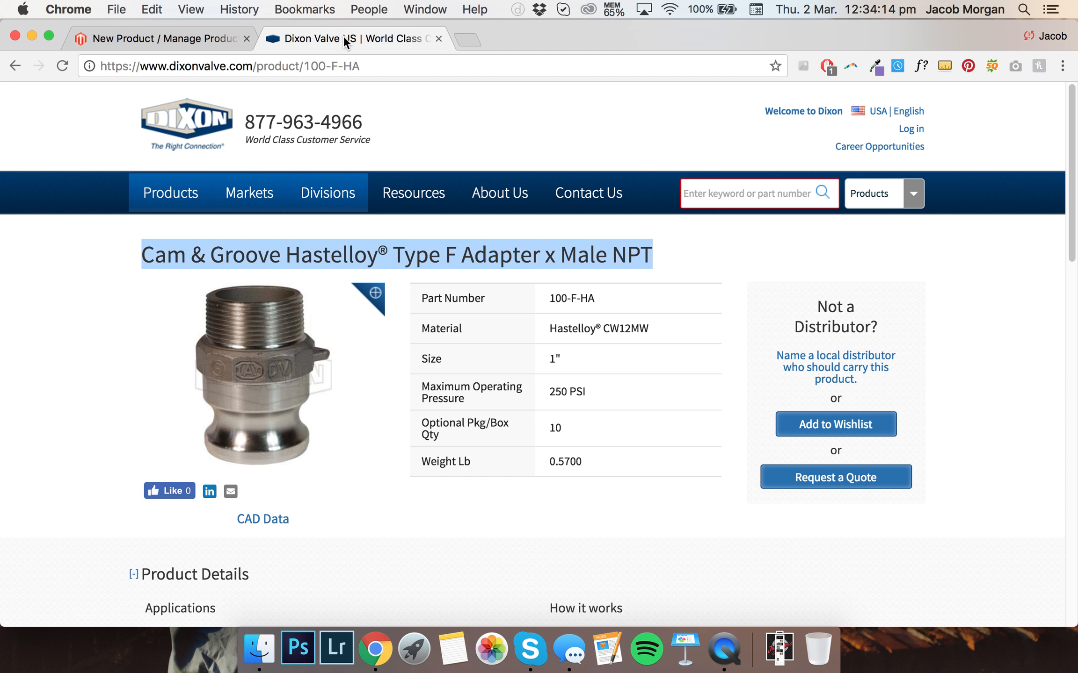
scroll(191, 269, down, 5)
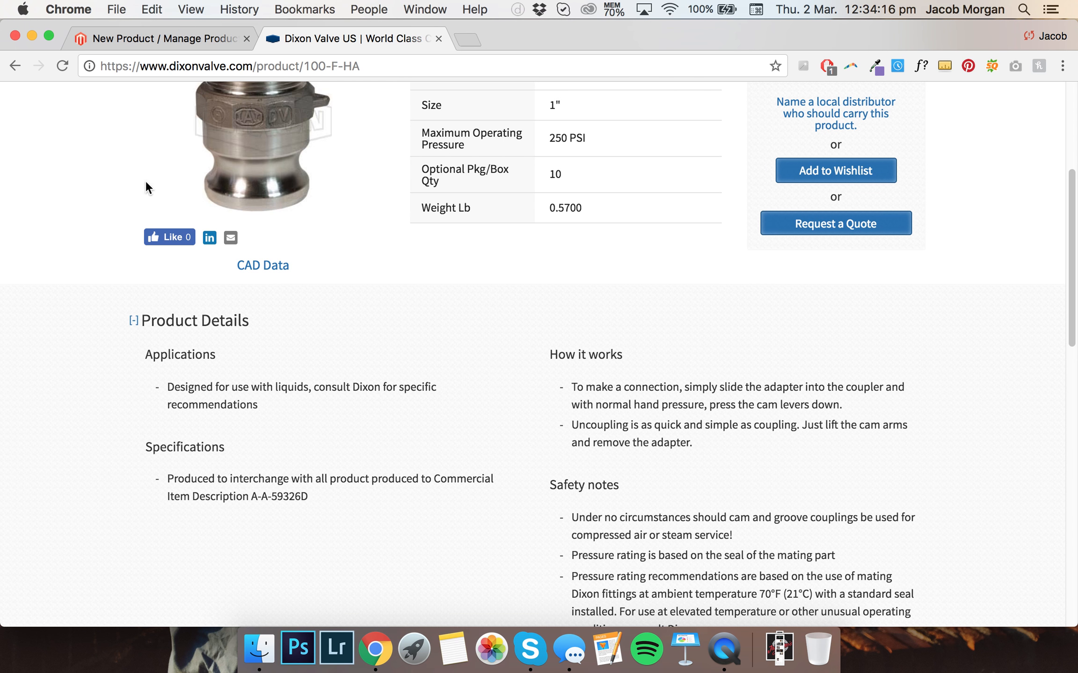
scroll(401, 224, down, 3)
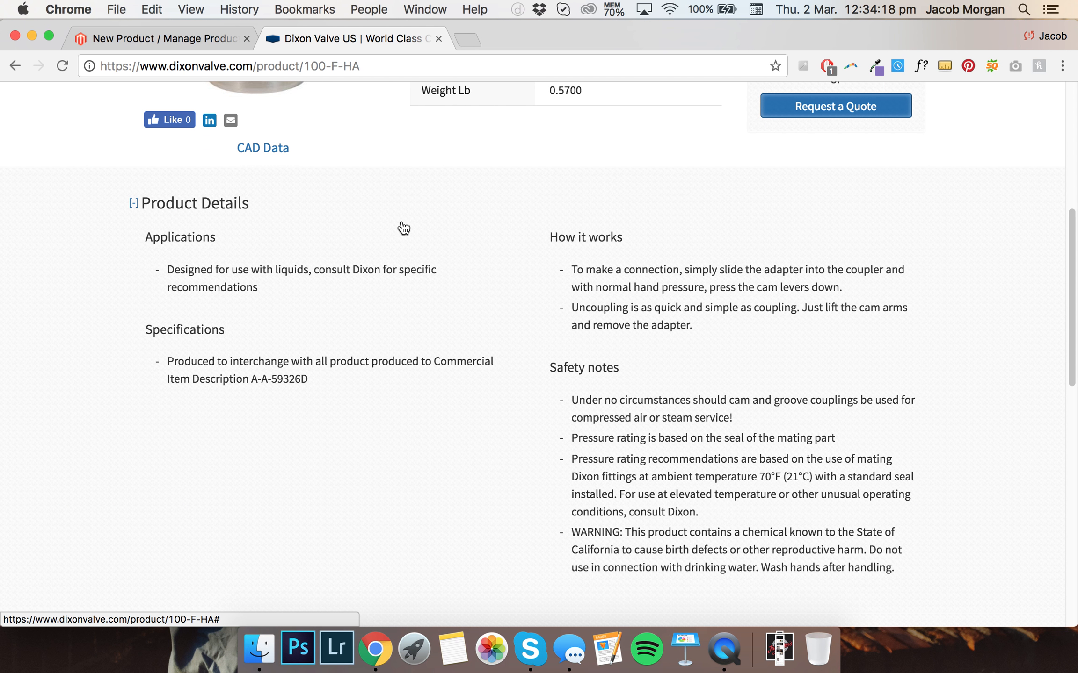
scroll(401, 224, up, 1)
click(176, 38)
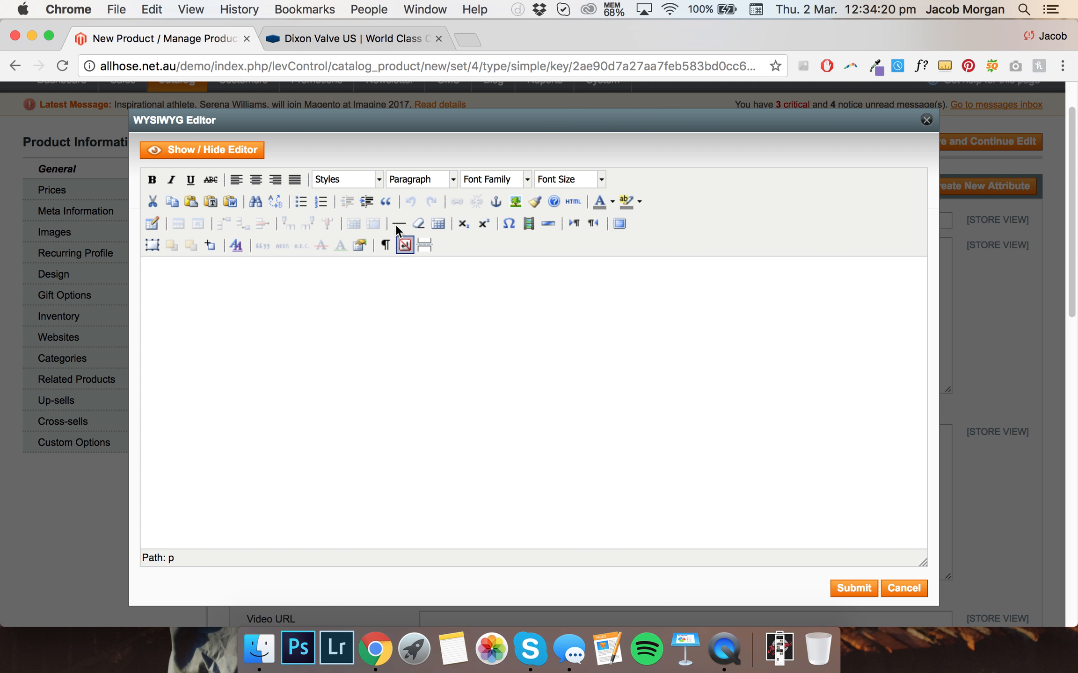
Add a Heading 3 titled 'Product Information' at the top of the description
click(422, 179)
scroll(458, 281, down, 1)
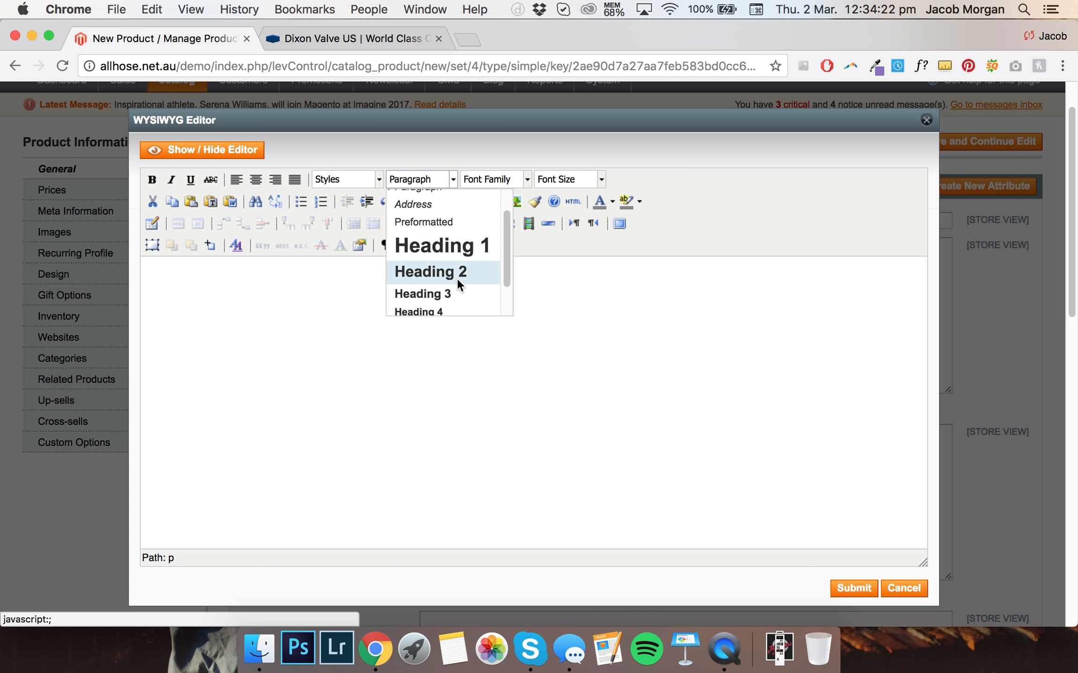
click(456, 290)
text(Product Informa)
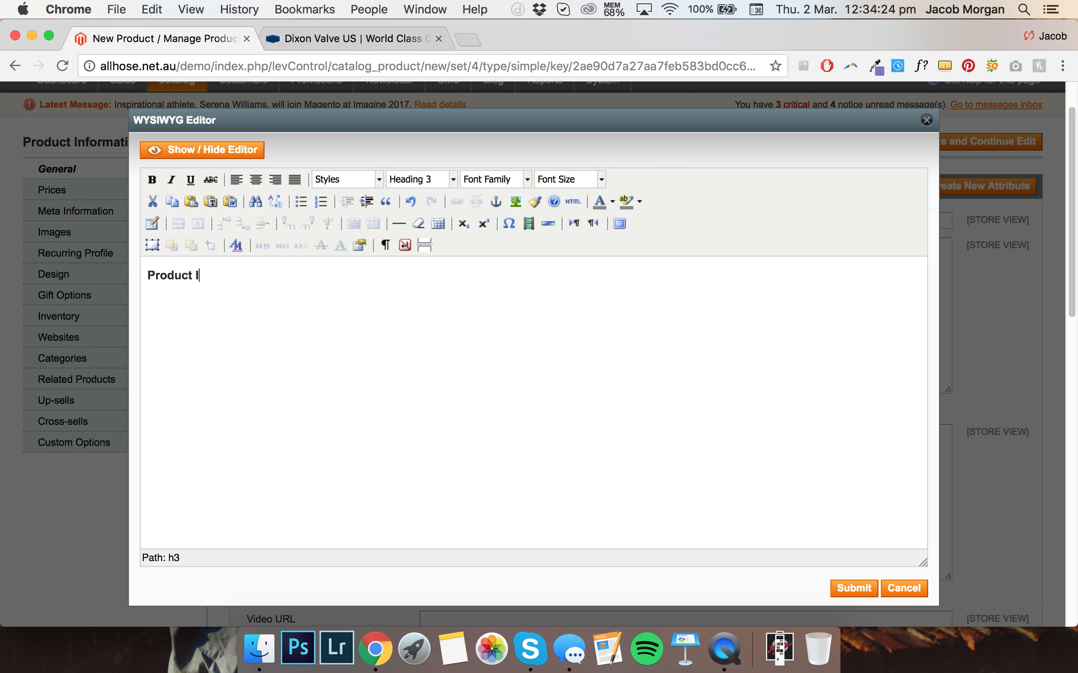
key(BackSpace)
key(BackSpace)
key(BackSpace)
key(BackSpace)
key(BackSpace)
text(formation)
key(Return)
Add a Heading 4 titled 'Applications' below the Product Information heading
click(281, 42)
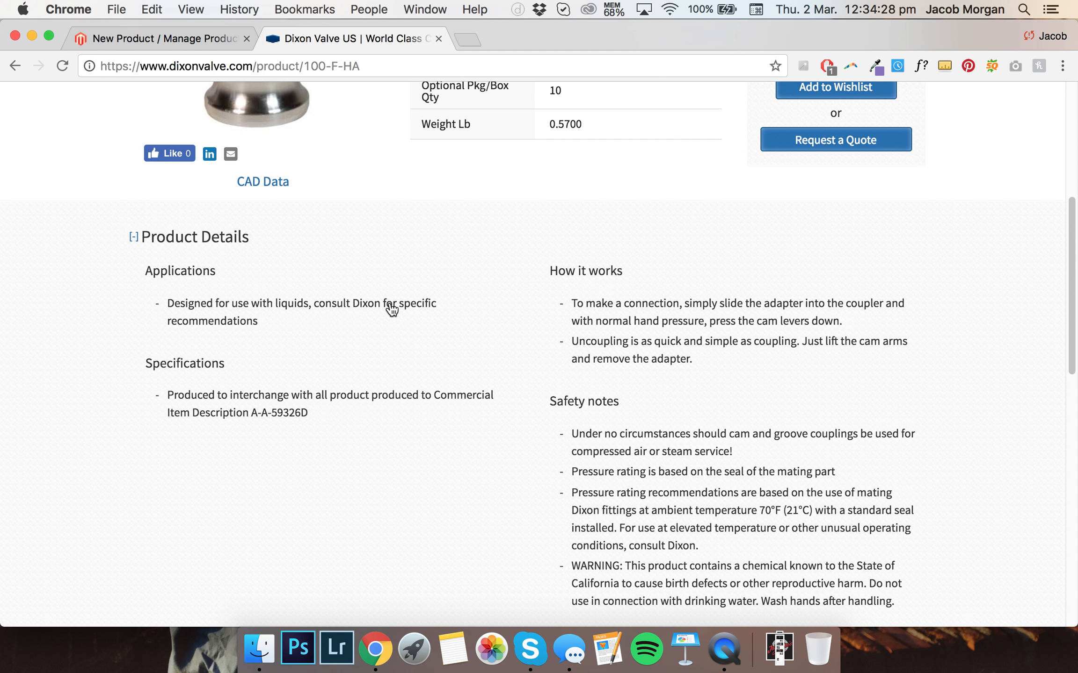
scroll(379, 341, down, 3)
scroll(250, 215, up, 1)
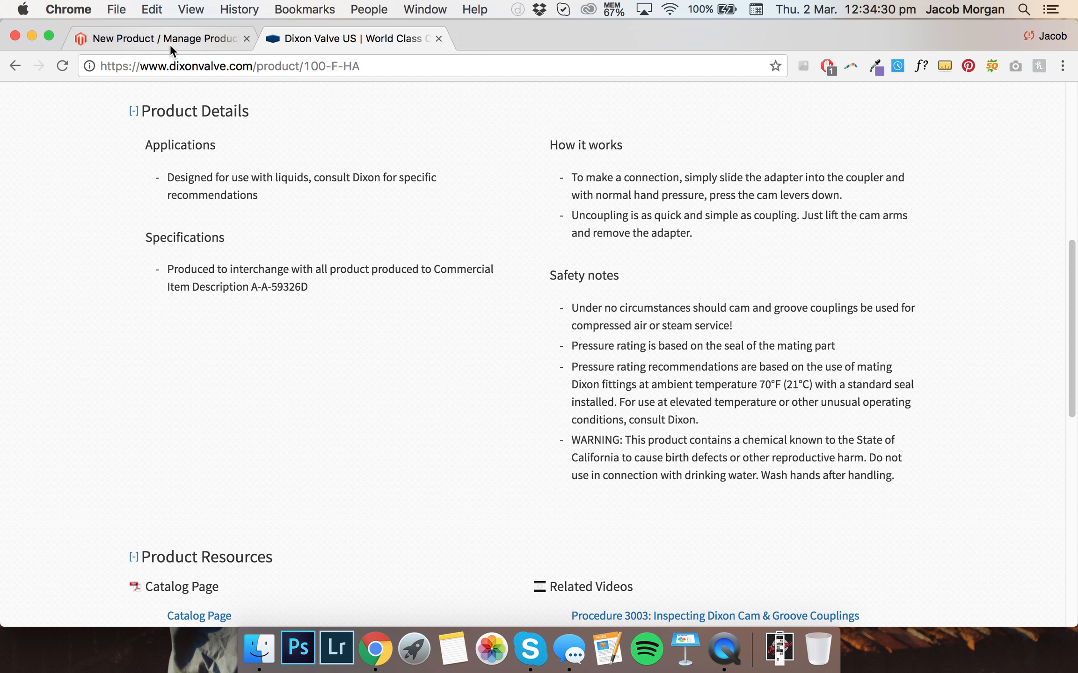
click(170, 39)
click(448, 181)
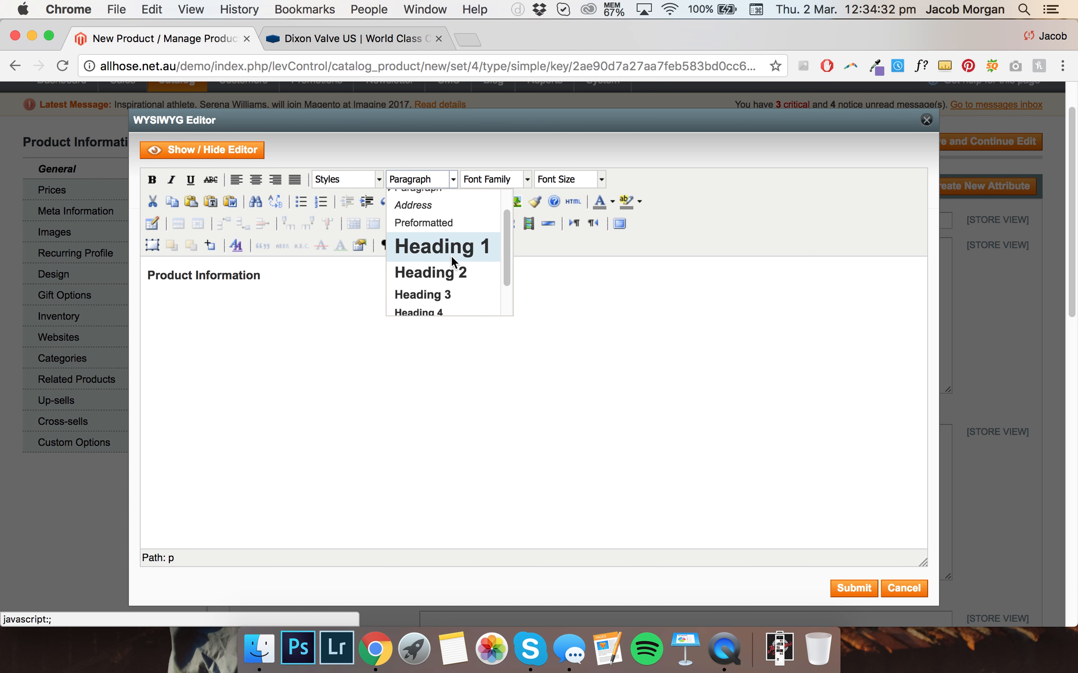
click(445, 307)
click(299, 39)
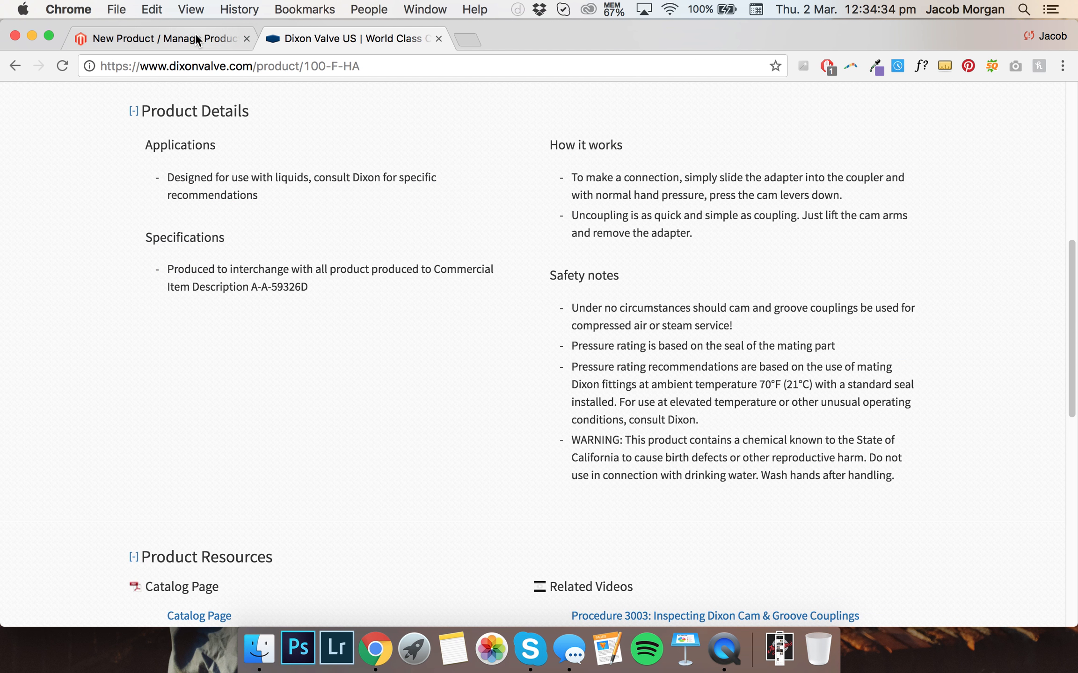
click(180, 36)
text(Applications)
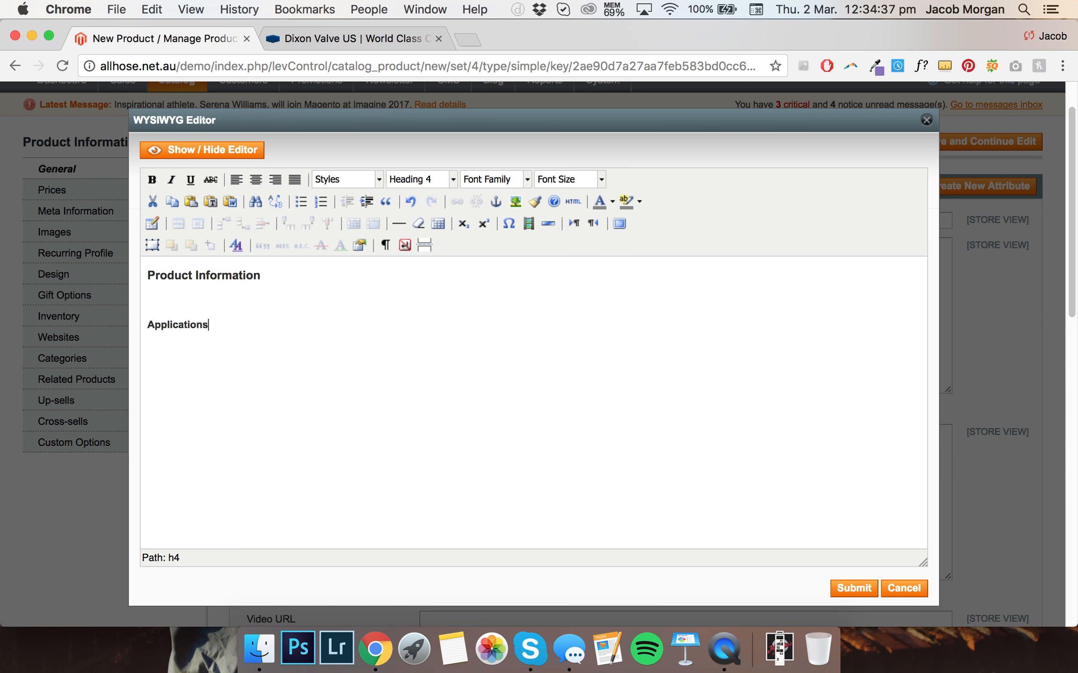
key(Return)
Start a bulleted list under Applications with the text 'Designed for use with'
click(311, 38)
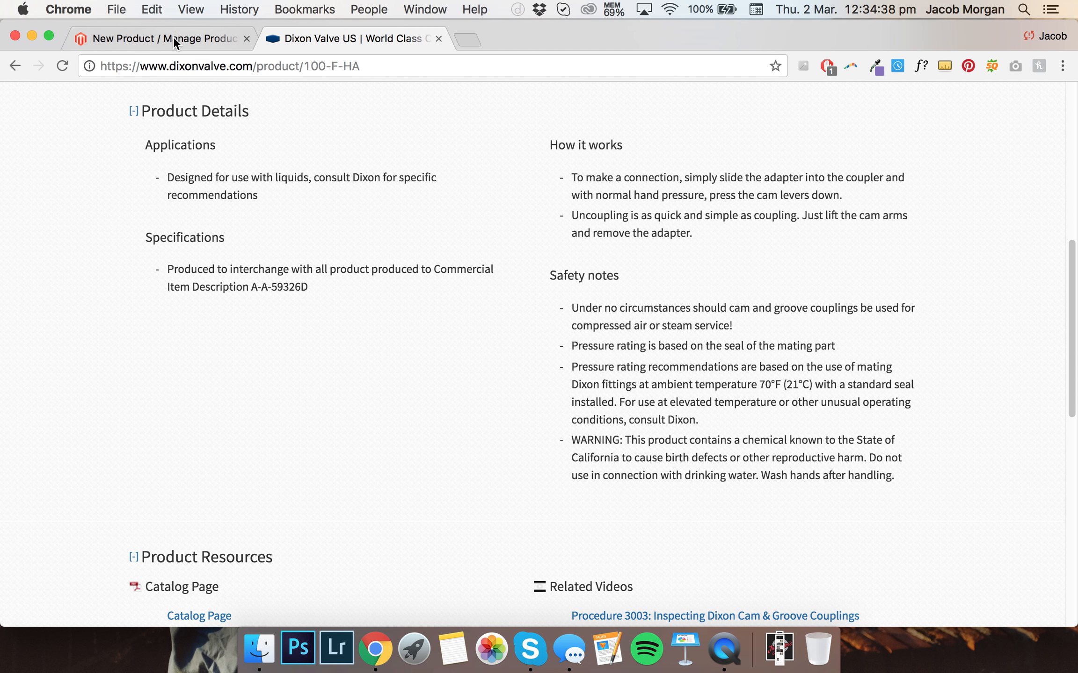
click(165, 34)
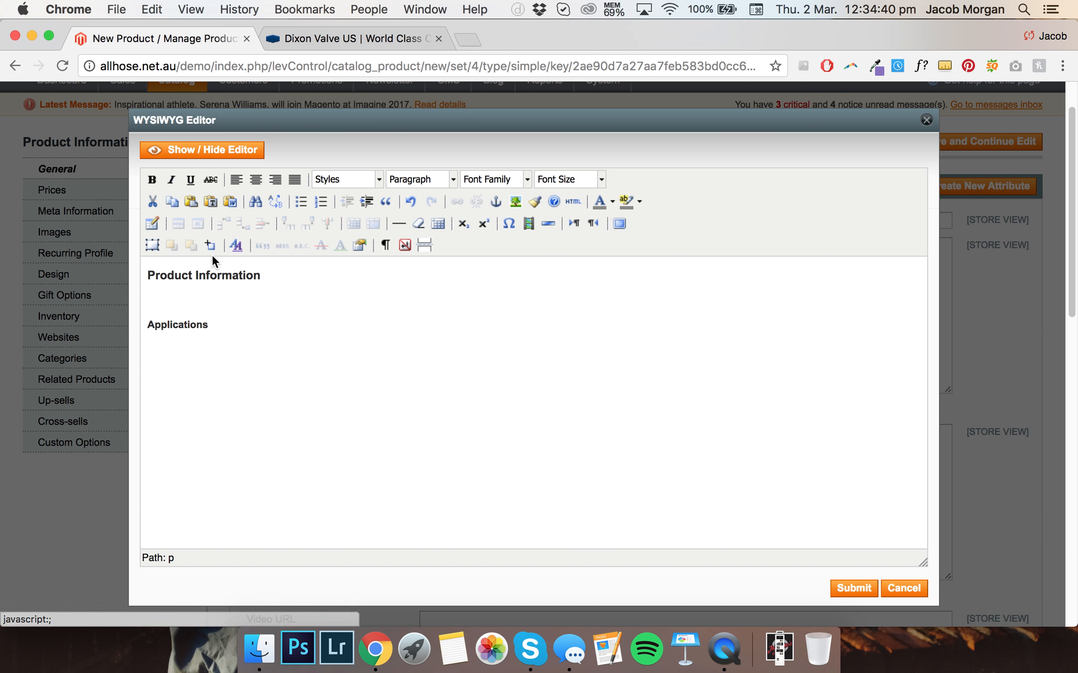
click(298, 204)
text(Designed for use with)
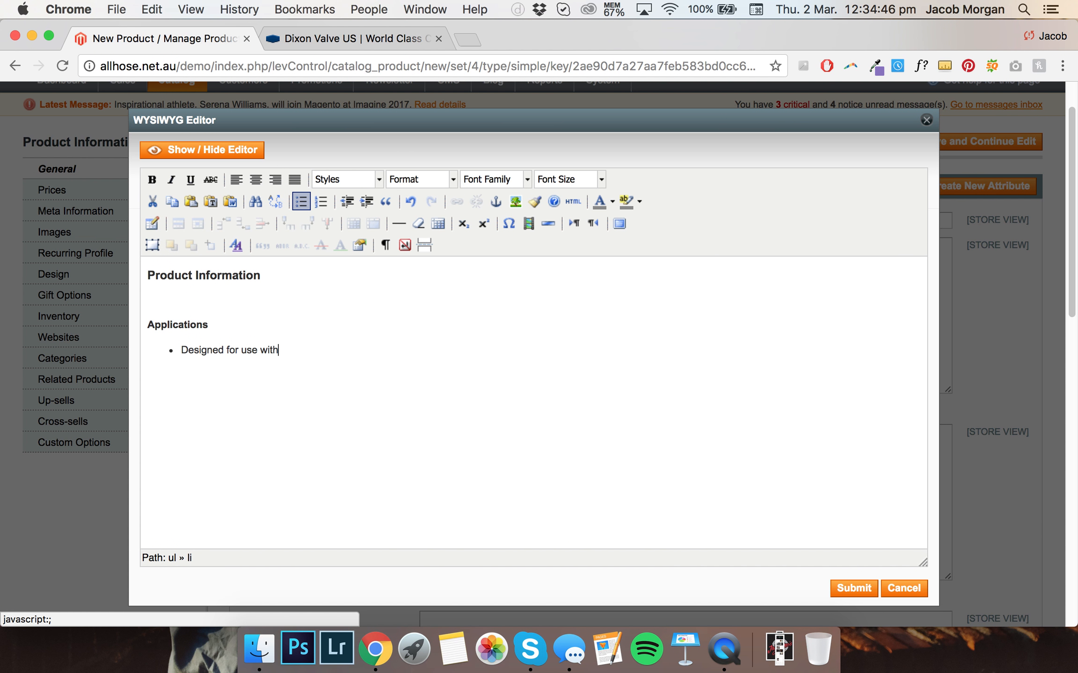
Copy the Dixon product page URL, send it to a contact in Messenger, and close the Messenger tab
click(361, 46)
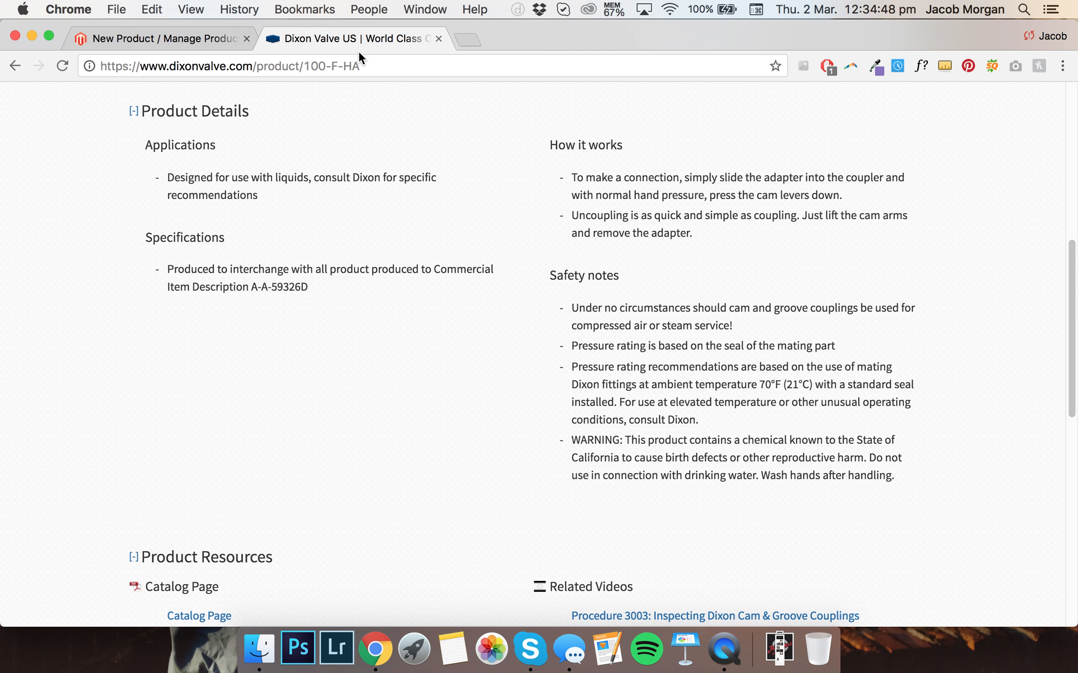
click(368, 66)
key(super+c)
key(super+t)
text(me)
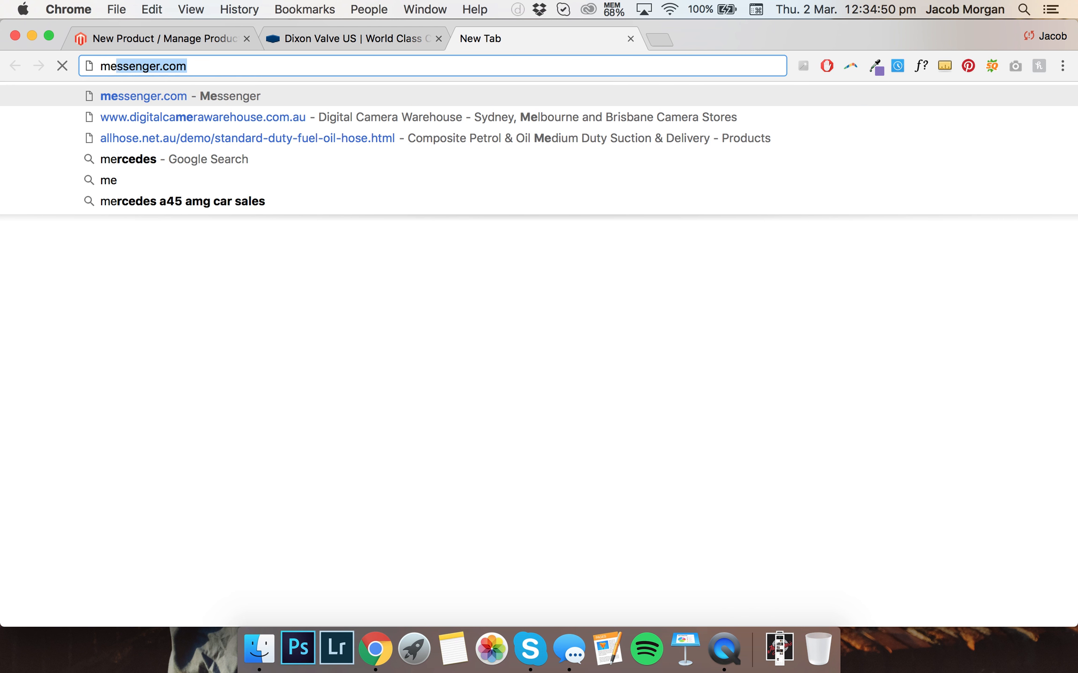
key(Return)
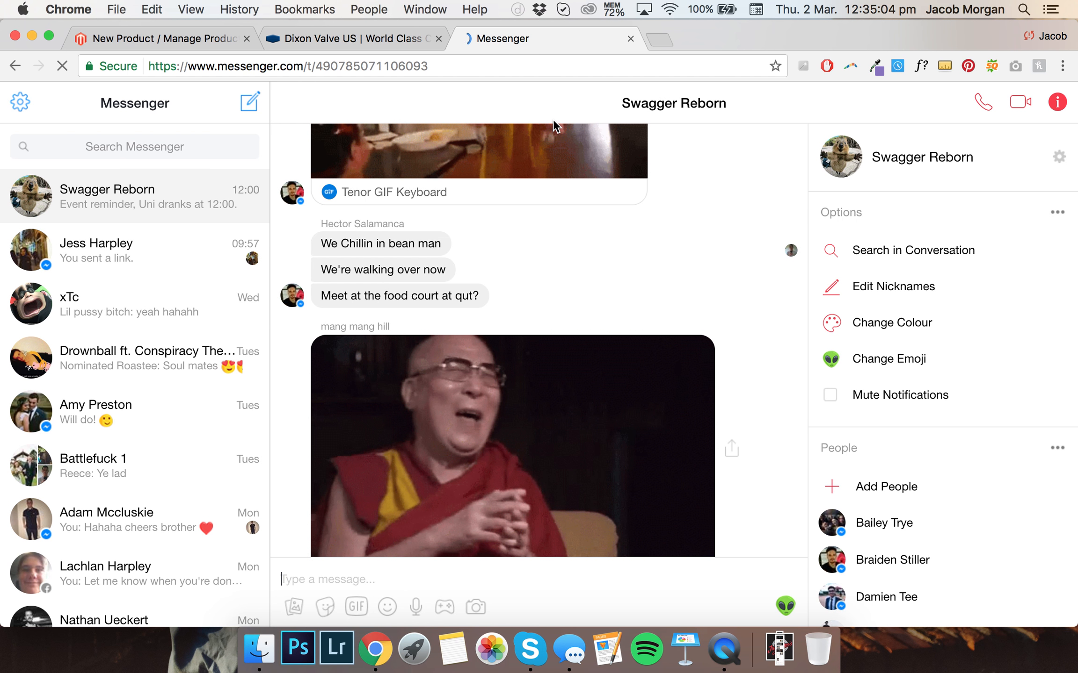
click(166, 249)
key(super+v)
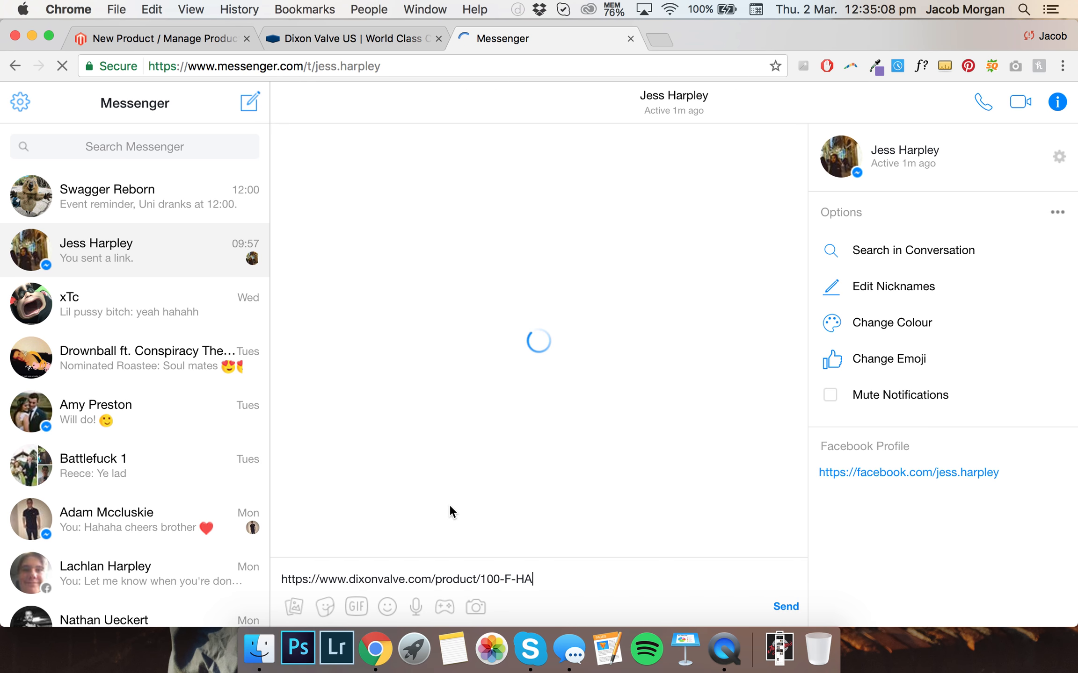
key(Return)
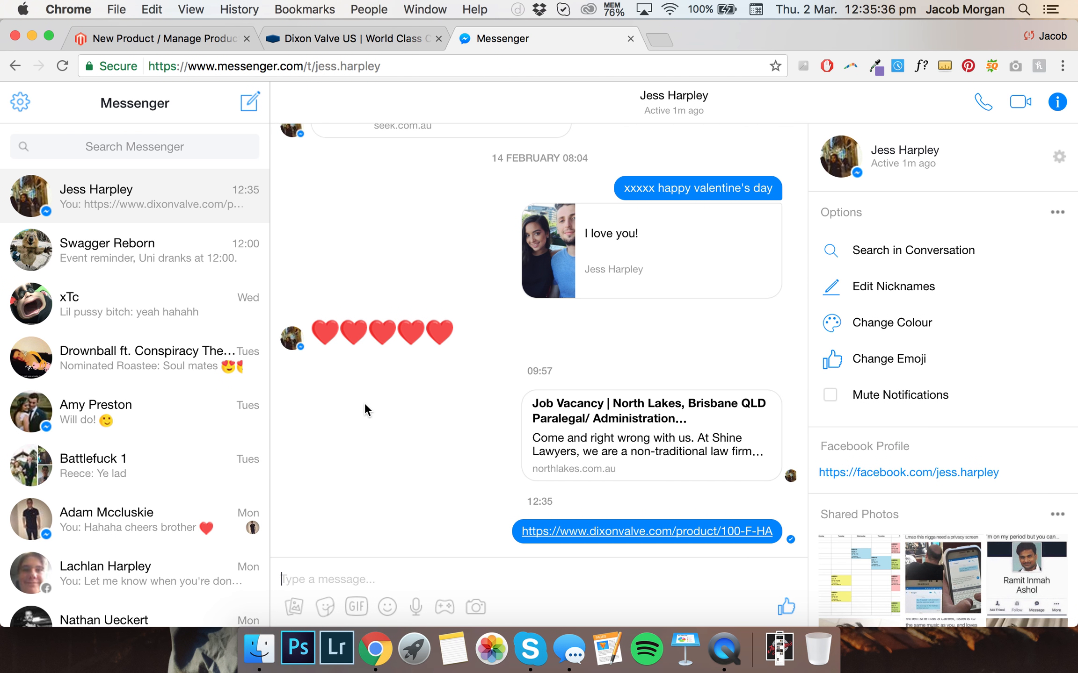
click(630, 38)
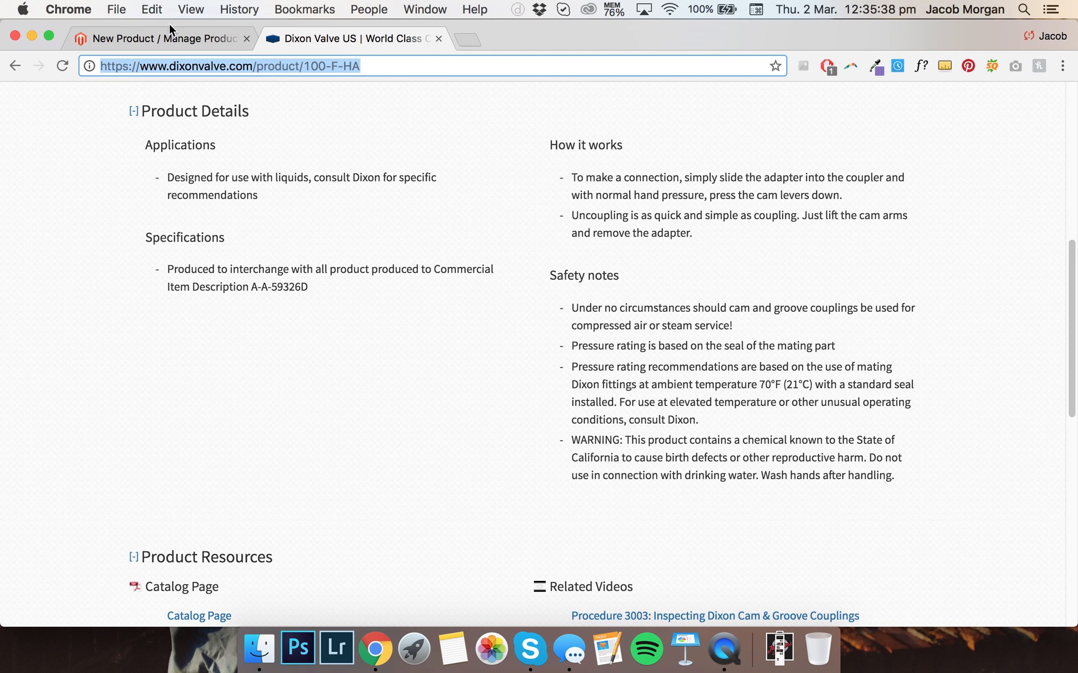
Complete the bullet as 'Designed for use with liquids, consult Dixon for specific recommendations' and end the list
click(173, 37)
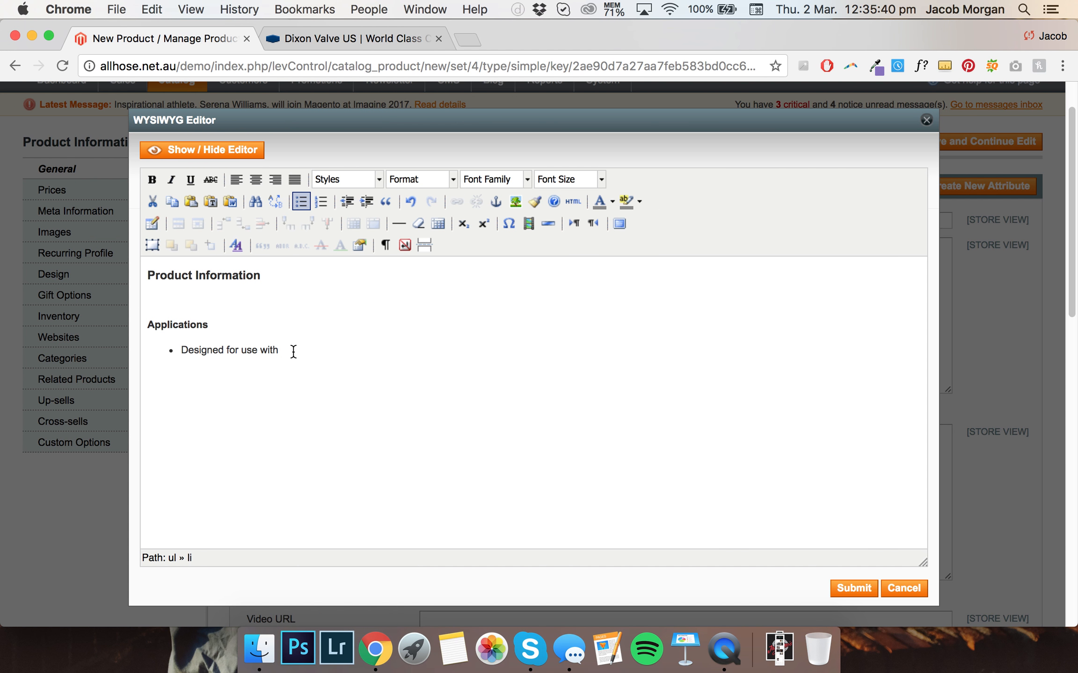
text(liquids consu)
key(BackSpace)
key(BackSpace)
key(BackSpace)
key(BackSpace)
text(, consult Dixon for speci)
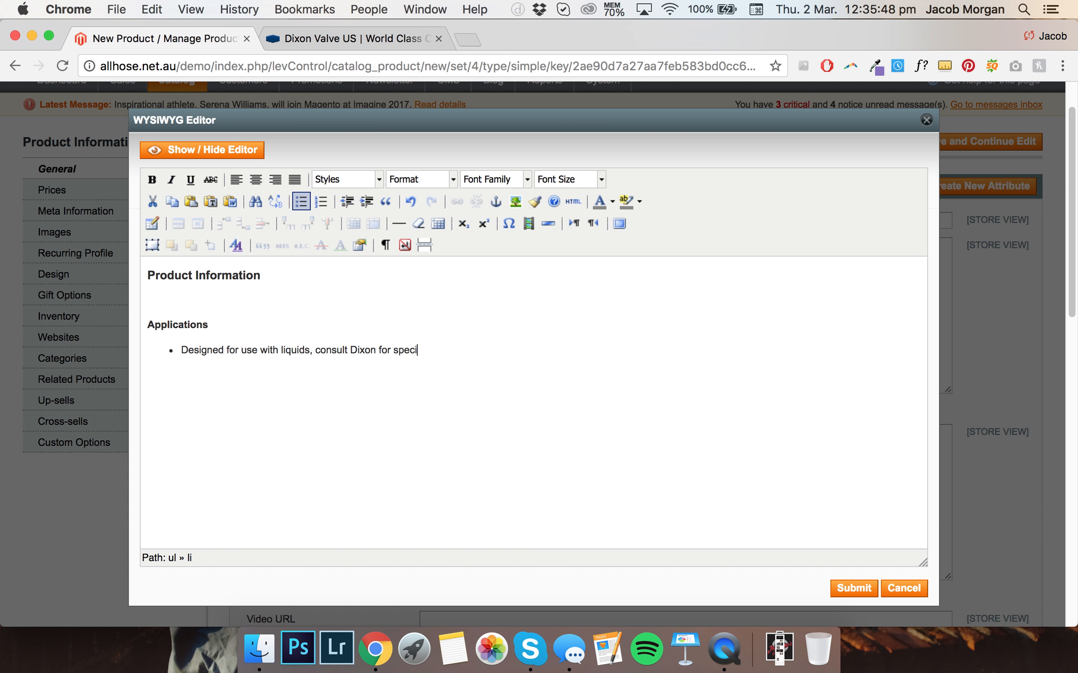
text(fic reccomenda)
key(BackSpace)
key(BackSpace)
key(BackSpace)
key(BackSpace)
key(BackSpace)
key(BackSpace)
key(BackSpace)
key(BackSpace)
key(BackSpace)
key(BackSpace)
key(BackSpace)
text(ommendations)
key(Return)
key(Return)
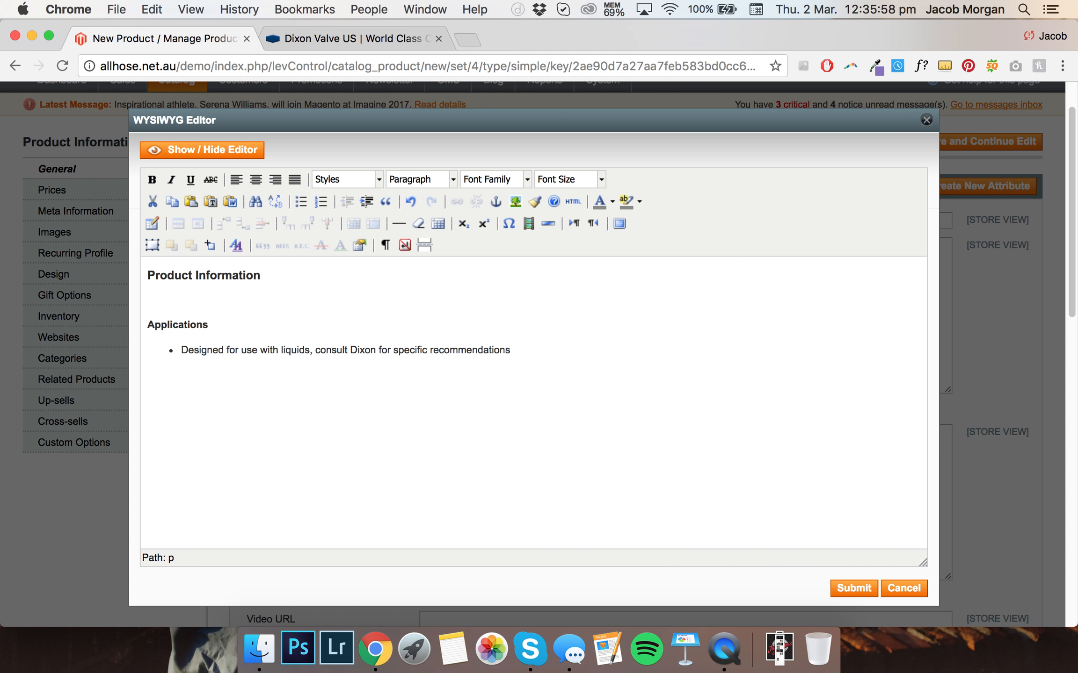
Add a 'Specifications' heading below the Applications list and start a new bulleted list beneath it
click(441, 182)
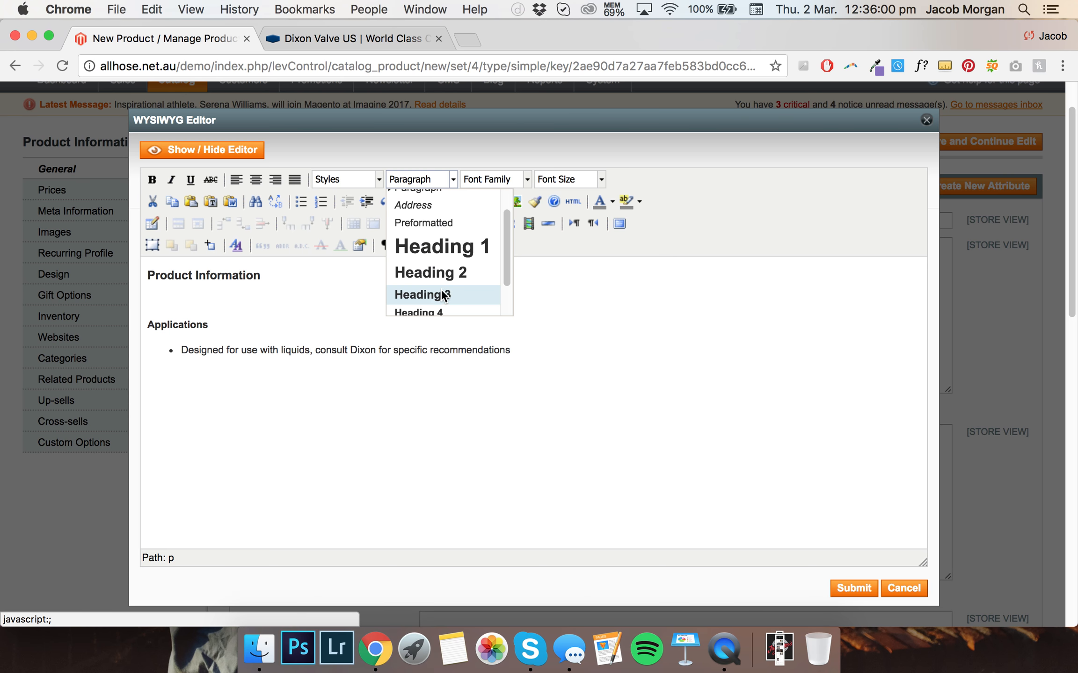
scroll(441, 290, up, 1)
scroll(445, 279, down, 4)
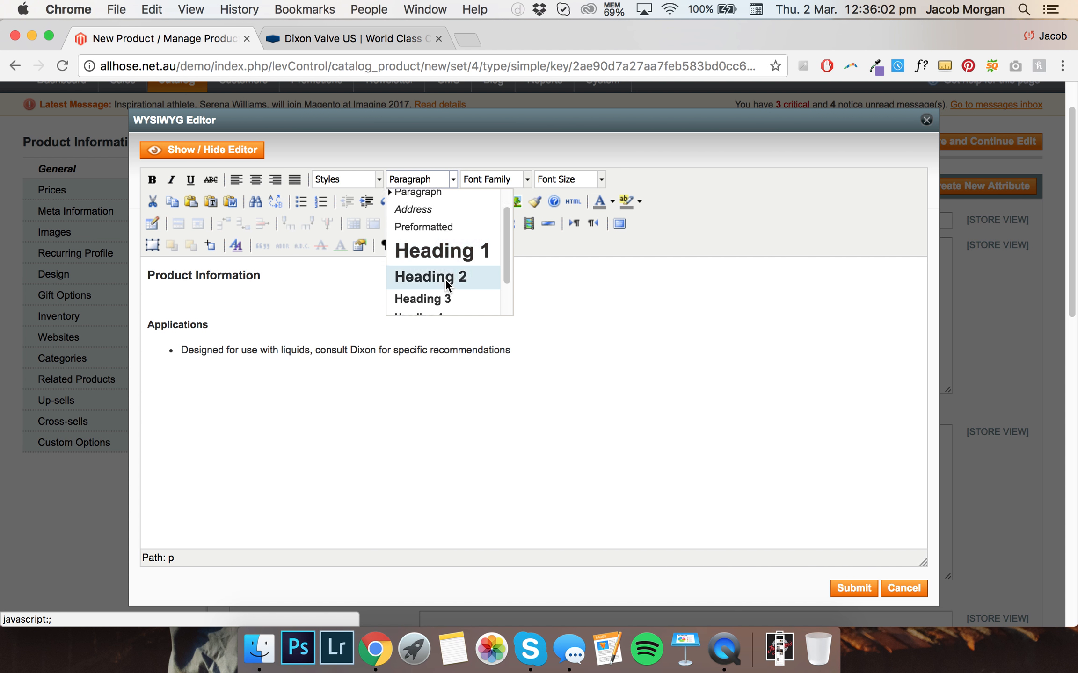
click(440, 281)
text(Specif)
key(BackSpace)
text(ifications)
key(Return)
click(301, 201)
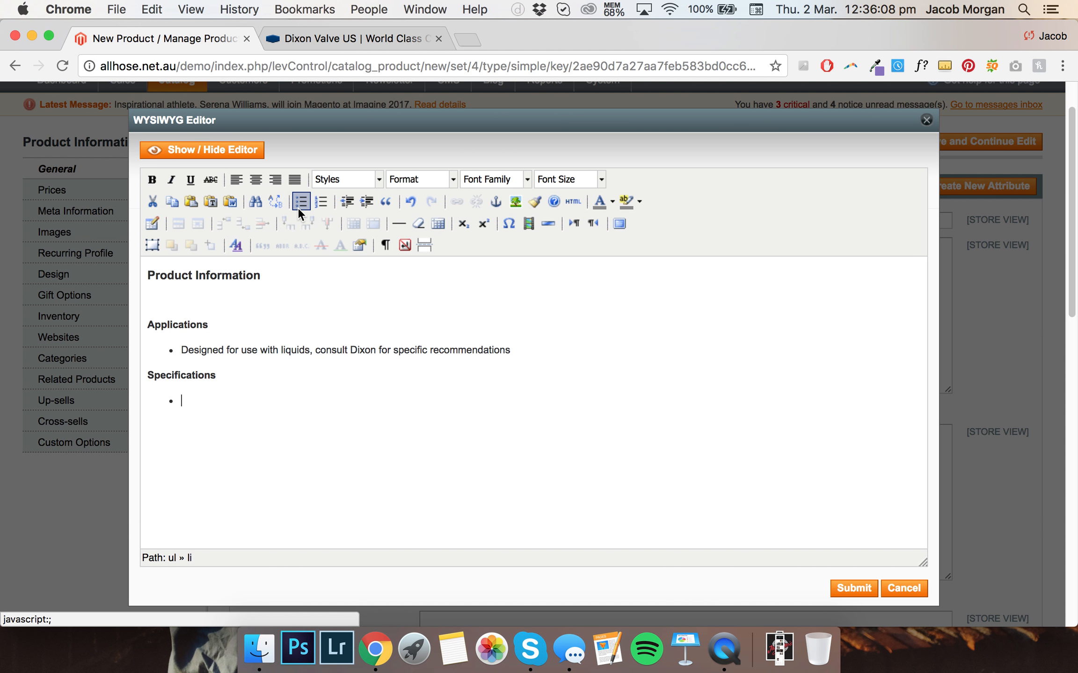
Enter the bullet 'Produced to interchange with all product produced to Commercial Item Description A-A-59326D' and end the list
text(Produc)
key(BackSpace)
text(ed to inte)
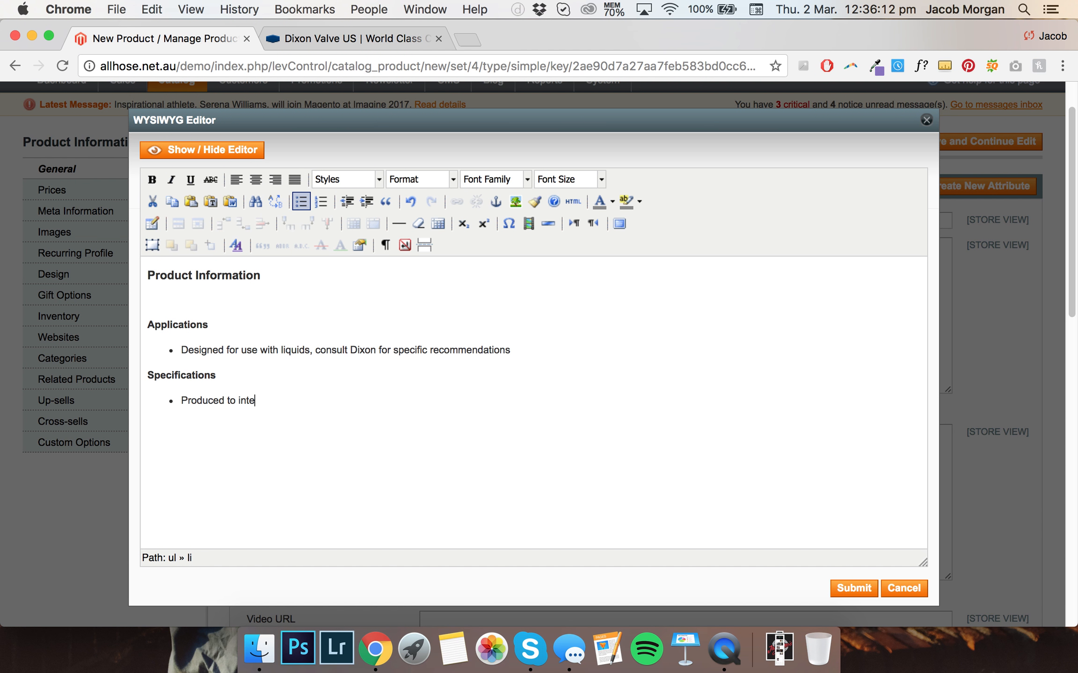
text(rchange with all produ)
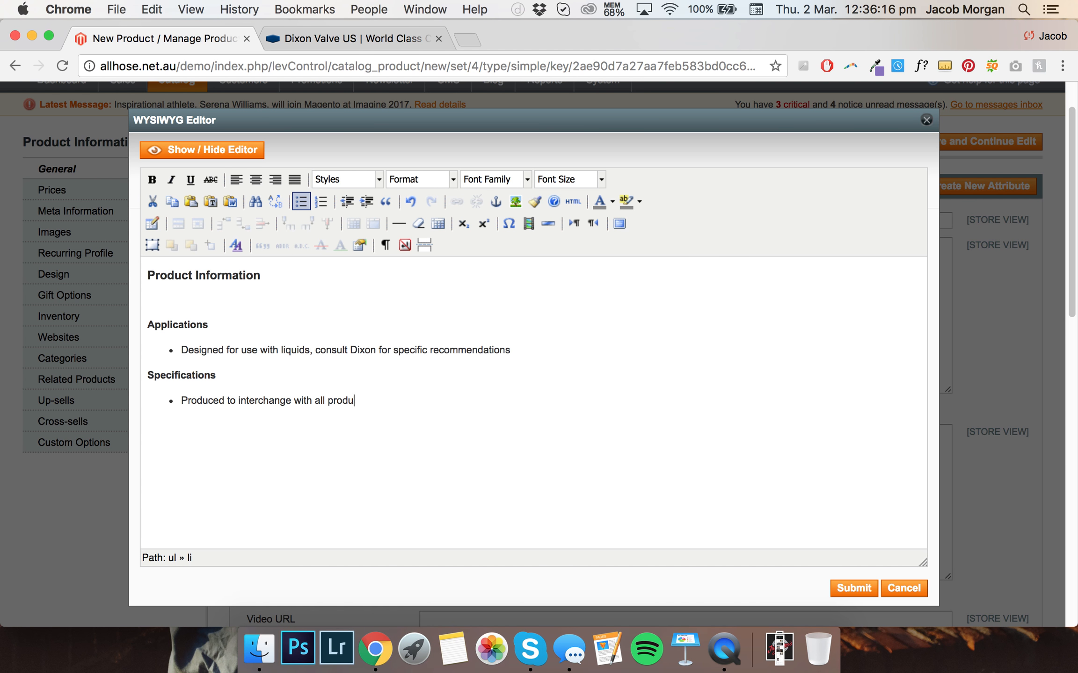
text(ct produced to Commercial Item Des)
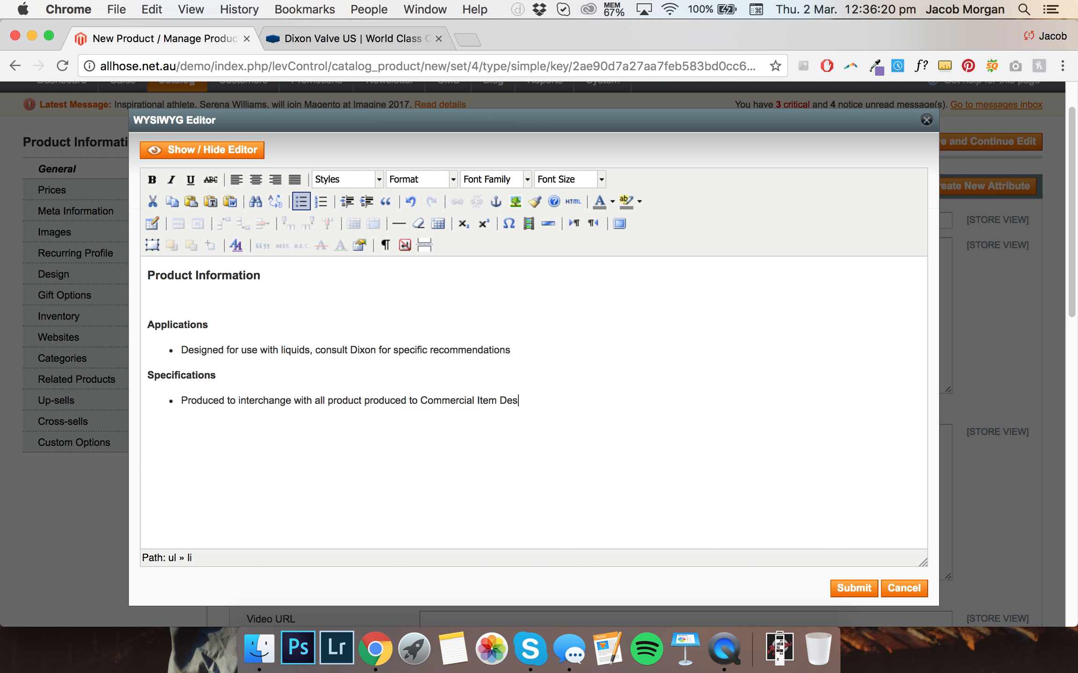
text(cription A-A-59326D)
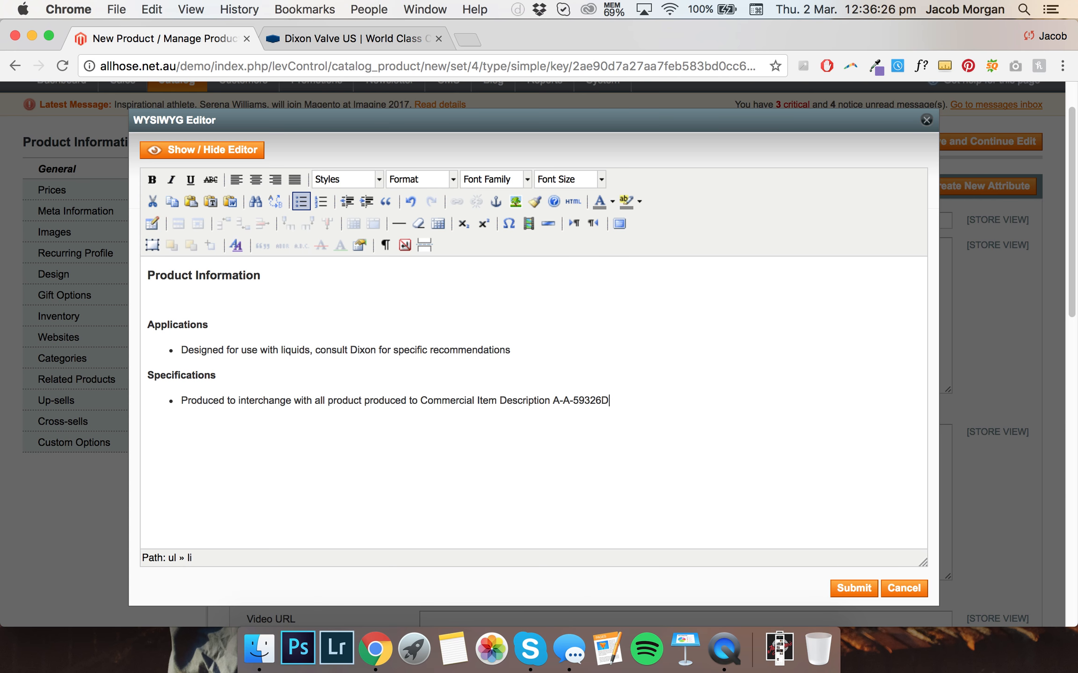
key(Return)
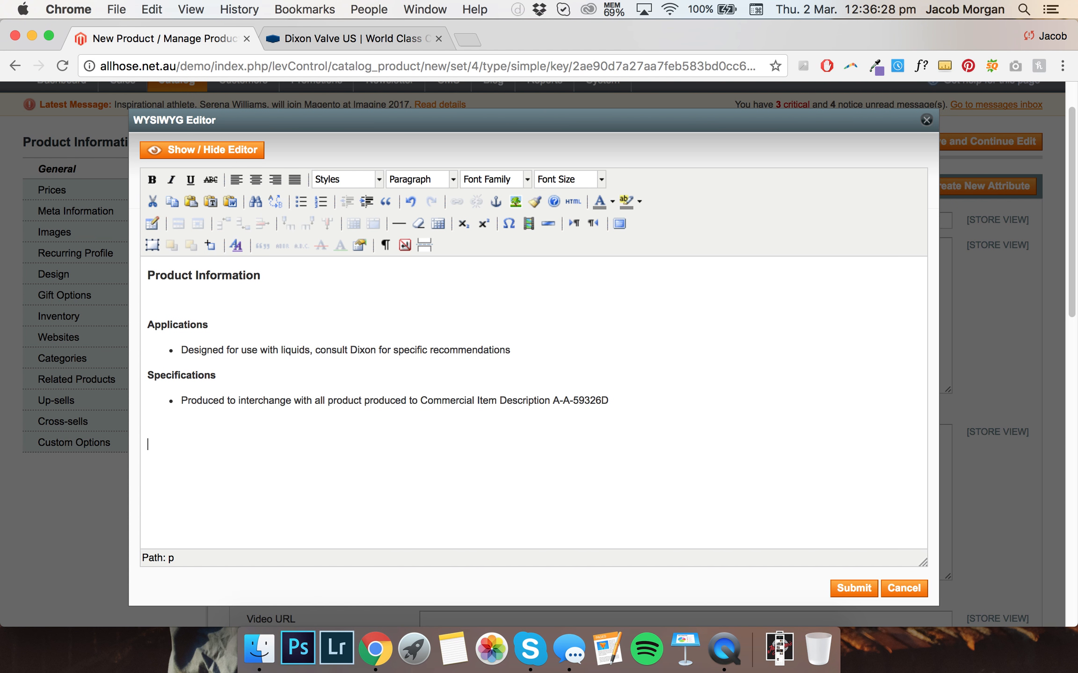
Insert extra blank lines after the Applications bullet and after the Specifications bullet, ending that list
click(541, 354)
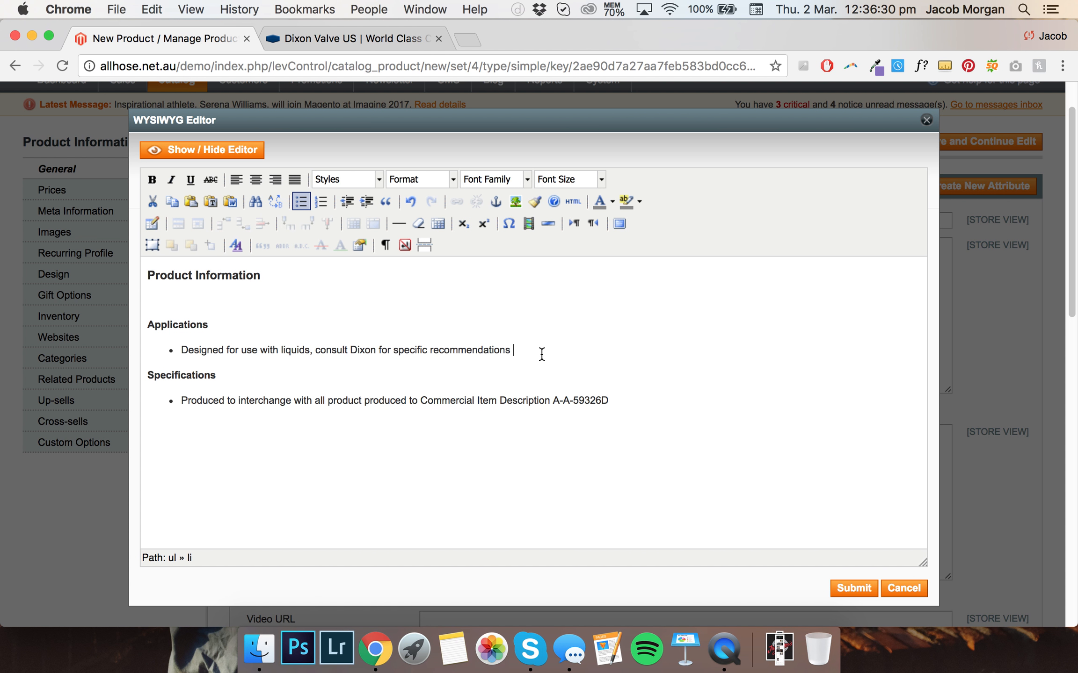
key(Return)
click(620, 417)
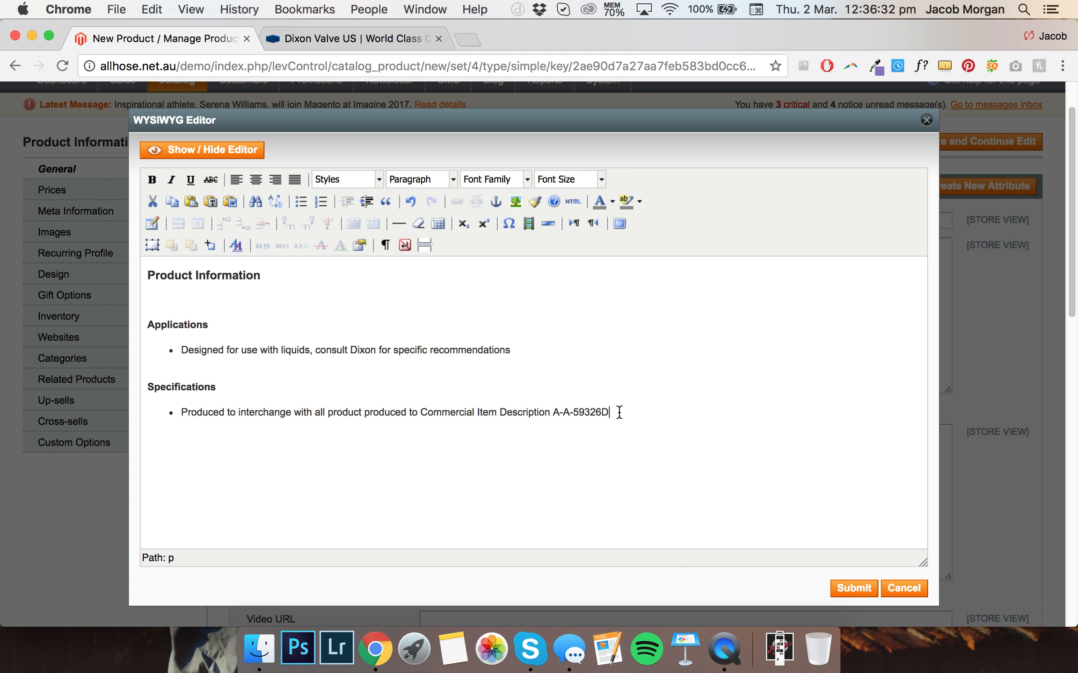
key(Return)
key(Return)
Add a Heading 4 'How it works' below Specifications and start a bulleted list beneath it
click(435, 179)
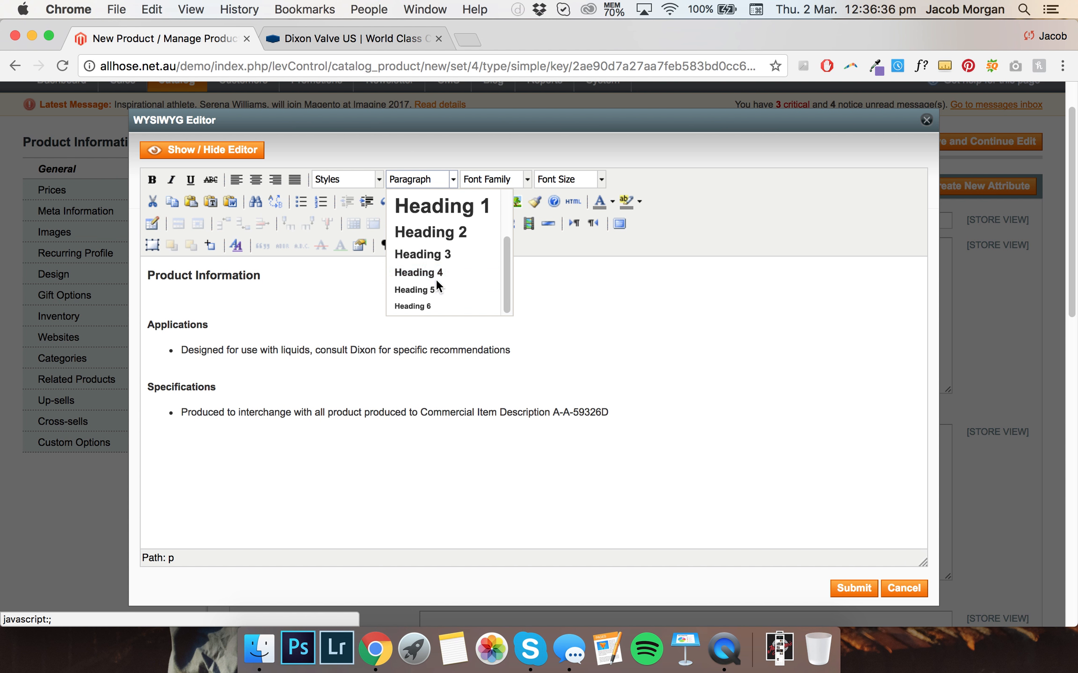
click(435, 279)
text(How it works)
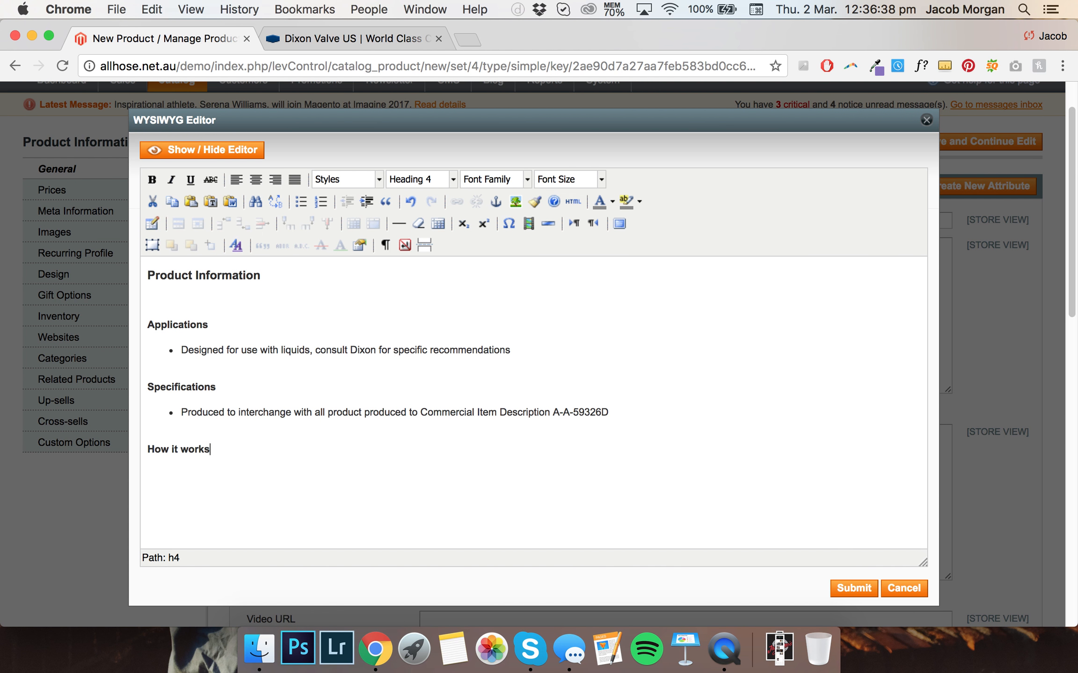
key(BackSpace)
key(BackSpace)
key(BackSpace)
key(BackSpace)
text(orks)
key(Return)
key(Return)
key(BackSpace)
click(300, 201)
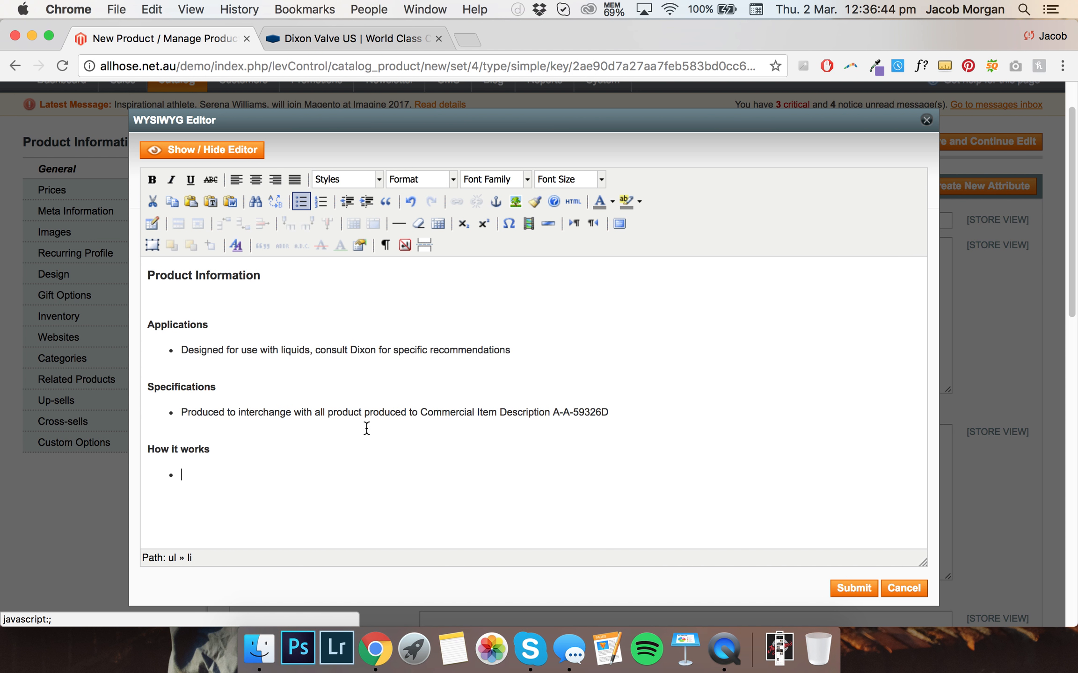
Enter the bullet 'To make a connection, simply slide the adapter into the coupler and with normal hand pressure, press the cam levers down.'
text(To make a connecti)
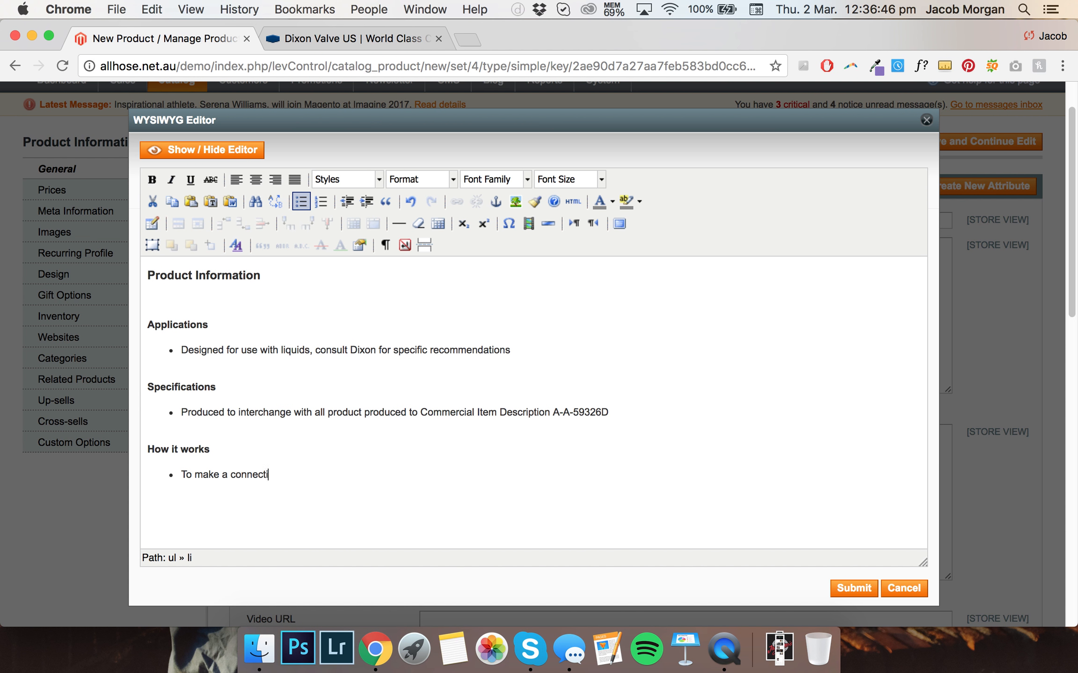
text(on, simply slide the adapter into the cou)
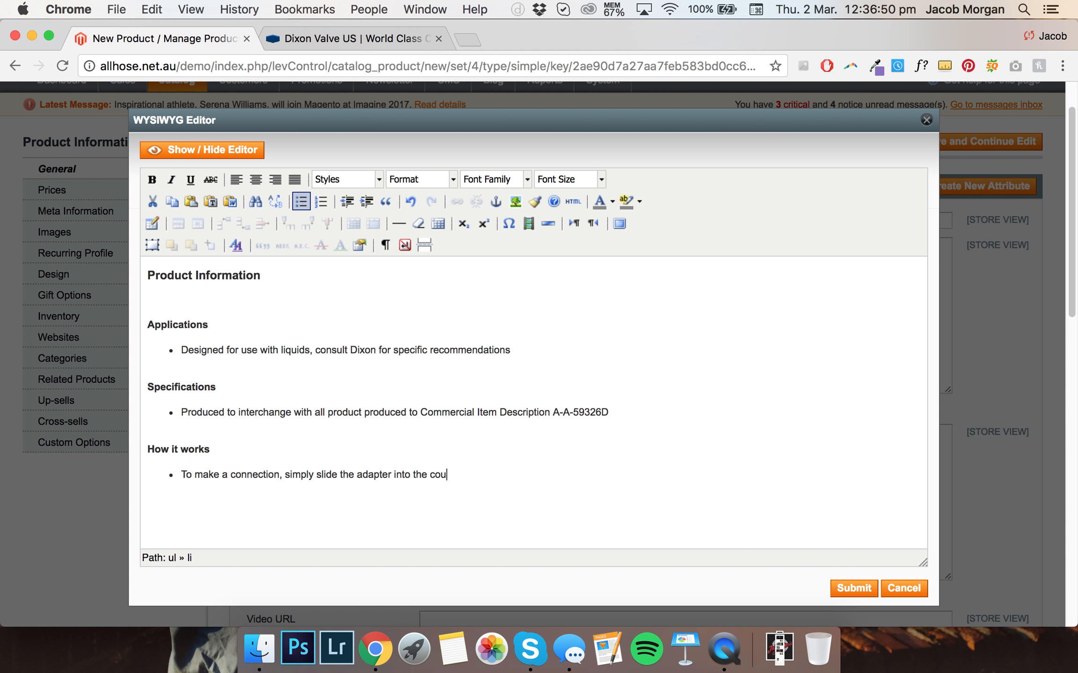
text(pler and with normal hand pressure, )
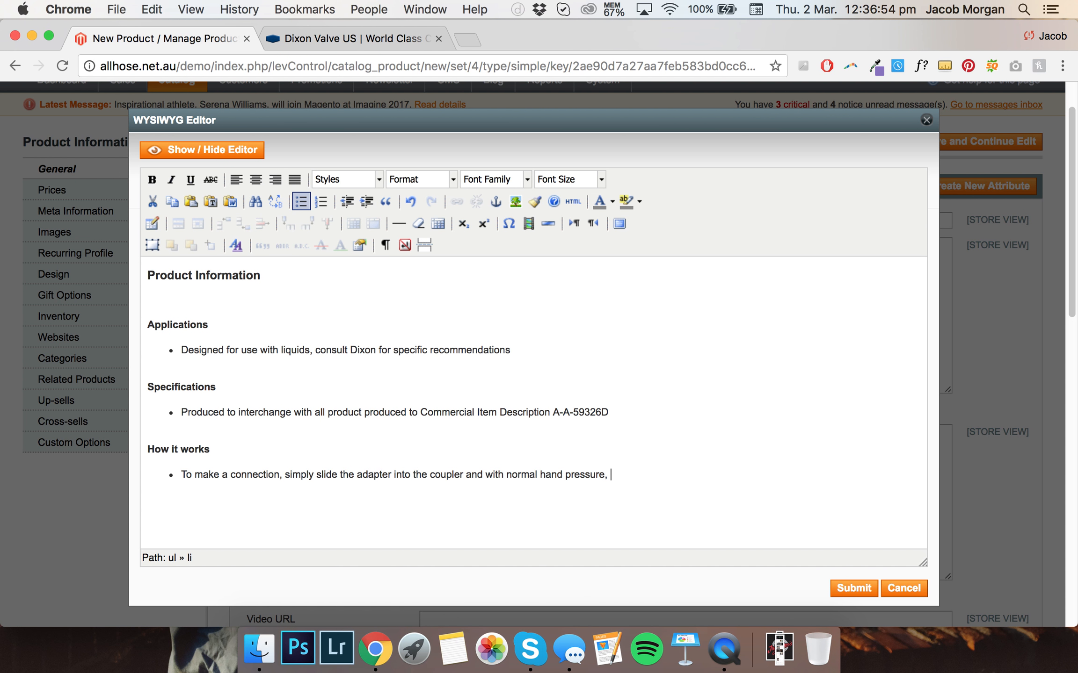
text(press the cam levers down.)
key(Return)
Add the bullet 'Uncoupling is as quick and simple as coupling. Just lift the cam arms and remove the adapter.' and end the list
text(Uncoupling is as quick and )
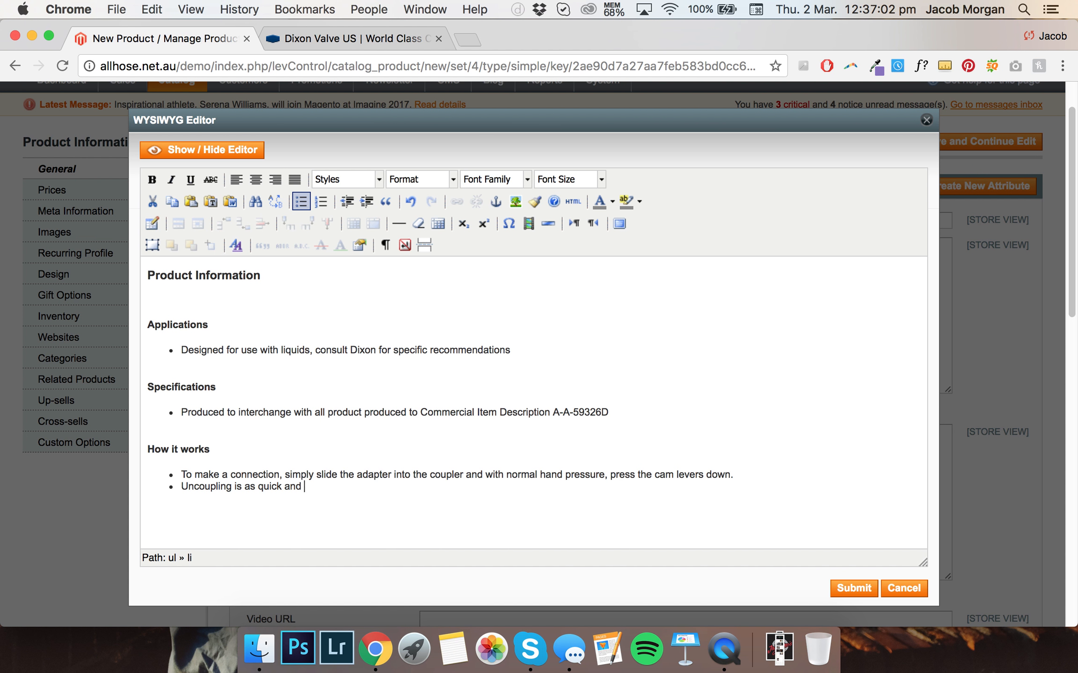
text(simple as coupling. Just lift the cam a)
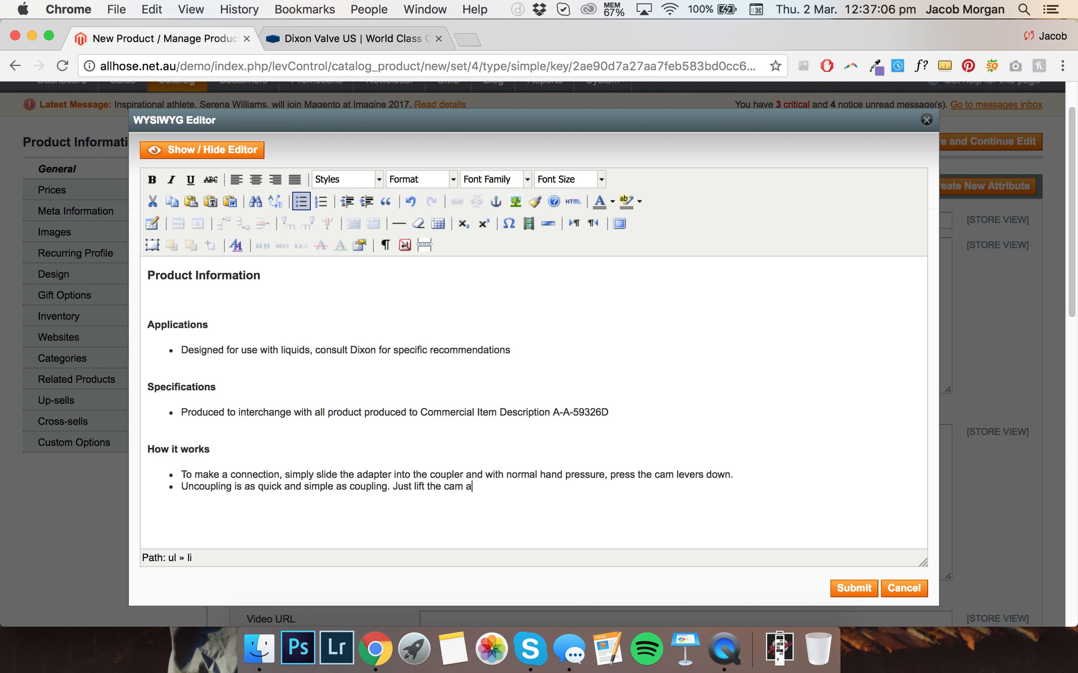
text(rms and remove the adapter.)
key(Return)
key(Return)
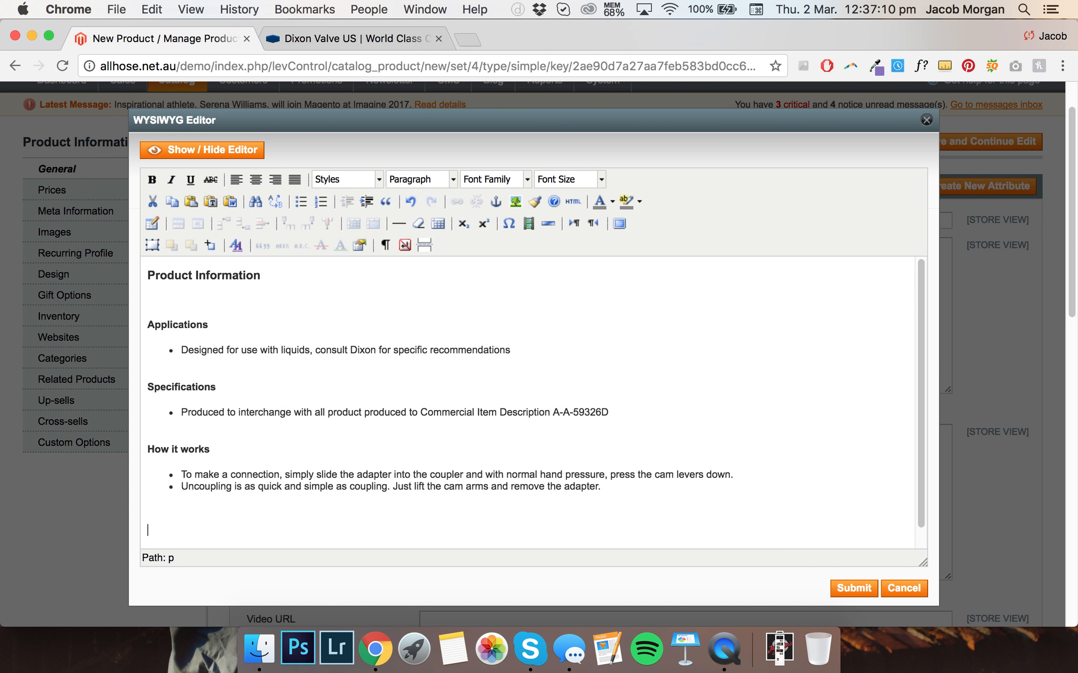
Add a Heading 4 'Safety notes' and start a bulleted list beneath it
click(445, 176)
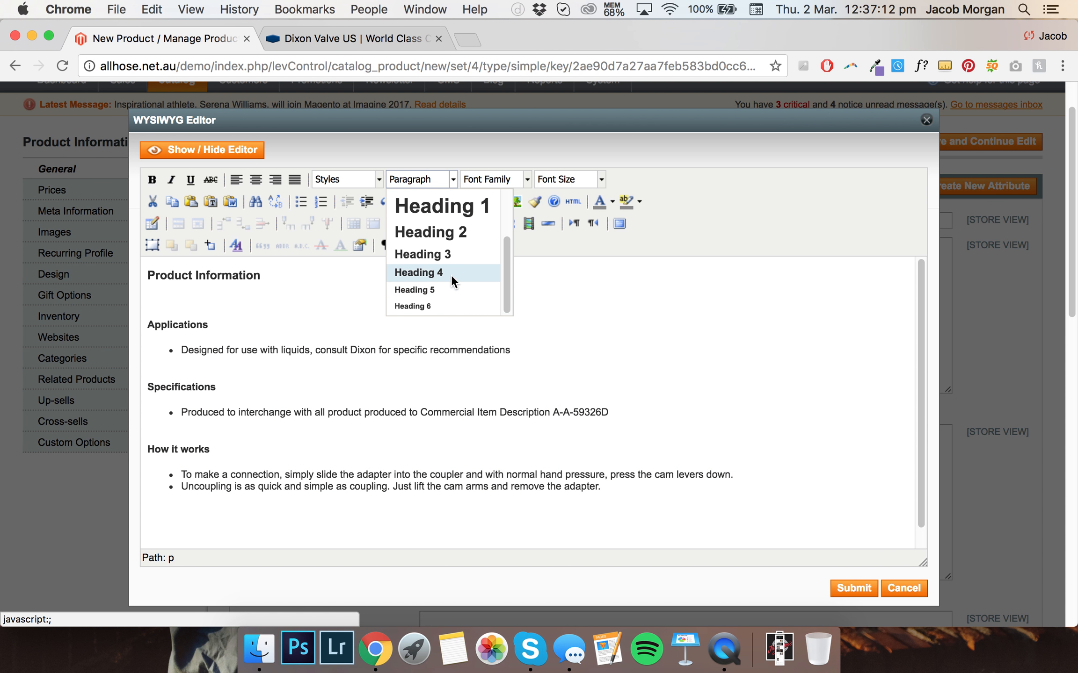
click(451, 275)
text(Safety notes)
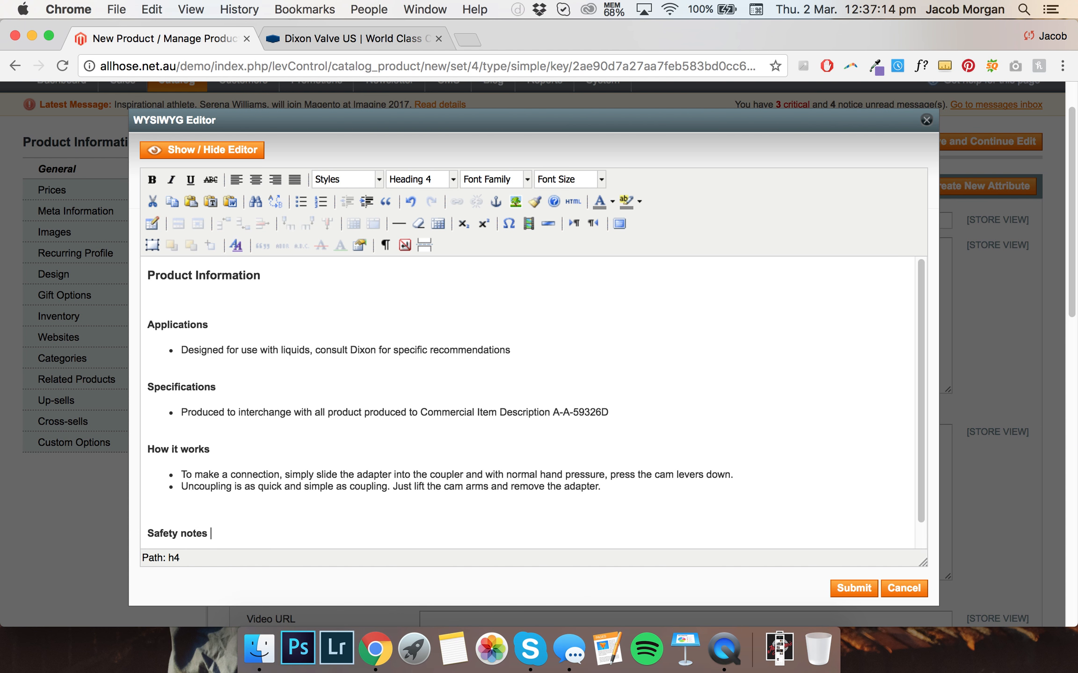
key(Return)
click(300, 201)
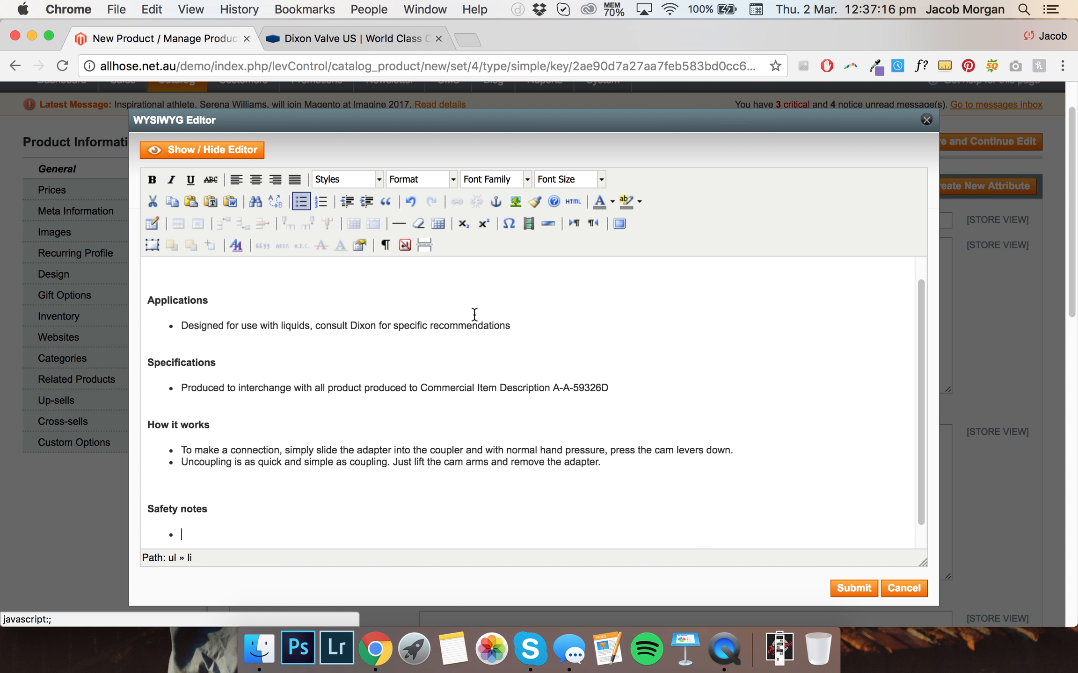
Enter the bullet 'Under no circumstances should cam and groove couplings be used for compressed air or steam service!'
text(Under no circ)
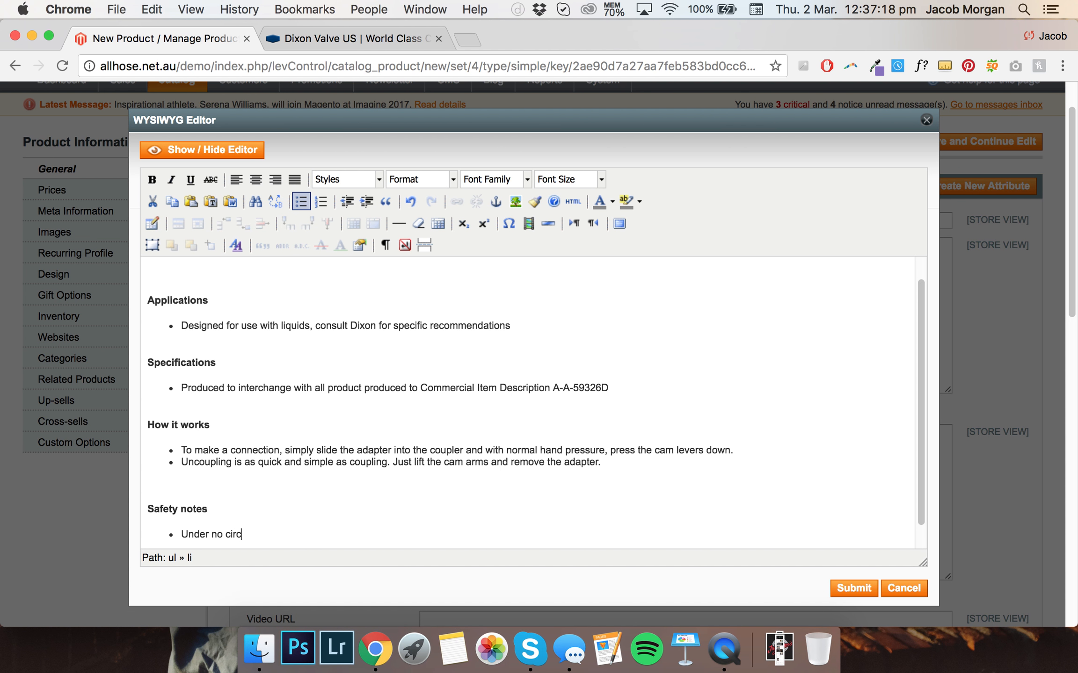
text(umstances should cam and groov)
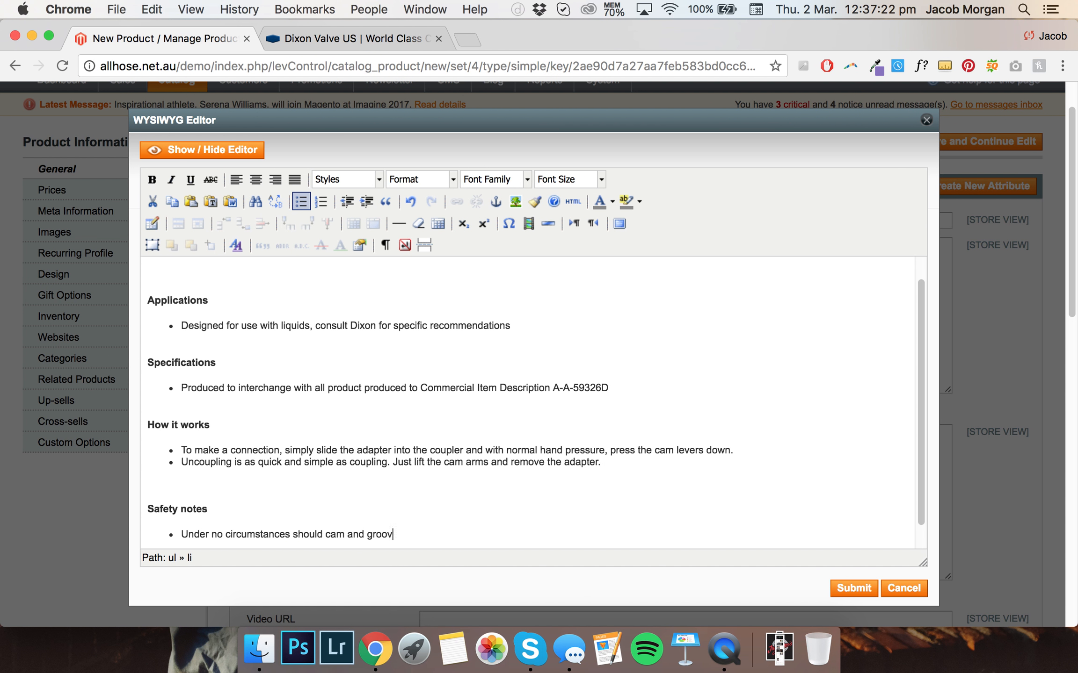
text(e couplings be used for compresse)
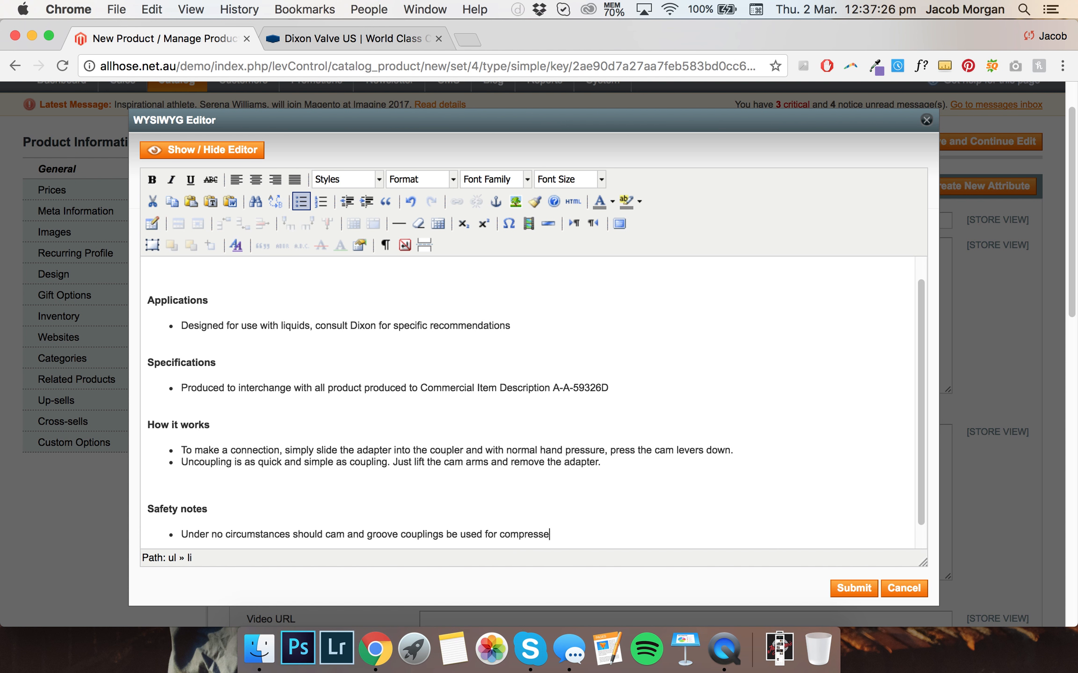
text(d air or steam service!)
key(Return)
Add the bullet 'Pressure rating is based on the seal of the mating part'
text(Pressure rating is based on the seal of the mating part)
key(Return)
Add the bullet 'Pressure rating recommendations are based on the use of mating fittings at ambient temperature 21 degrees celsius, with a standard seal installed.'
text(Pressure)
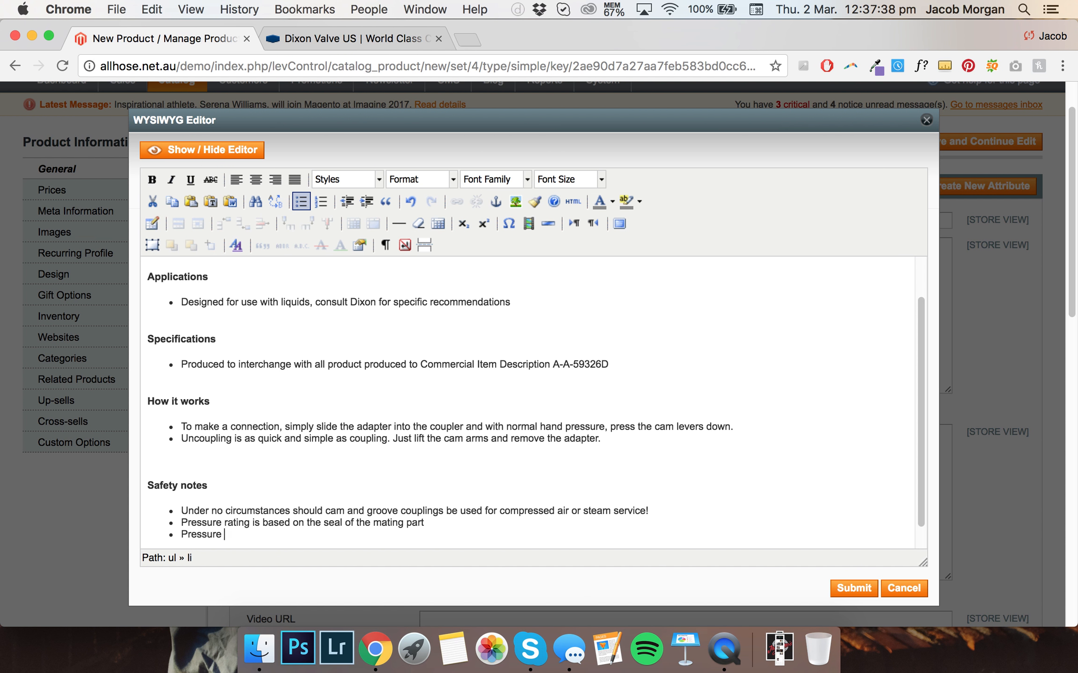
text( rating recommendati)
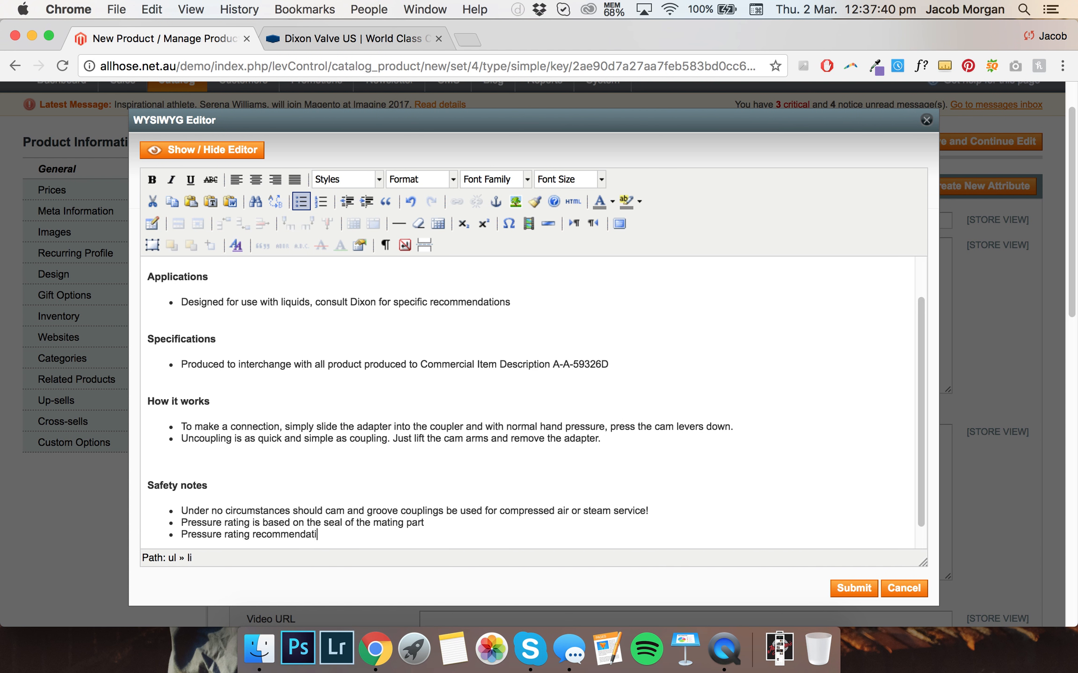
text(ons ar ebased)
key(BackSpace)
key(BackSpace)
key(BackSpace)
key(BackSpace)
key(BackSpace)
key(BackSpace)
key(BackSpace)
key(BackSpace)
text(re based on the use of mating )
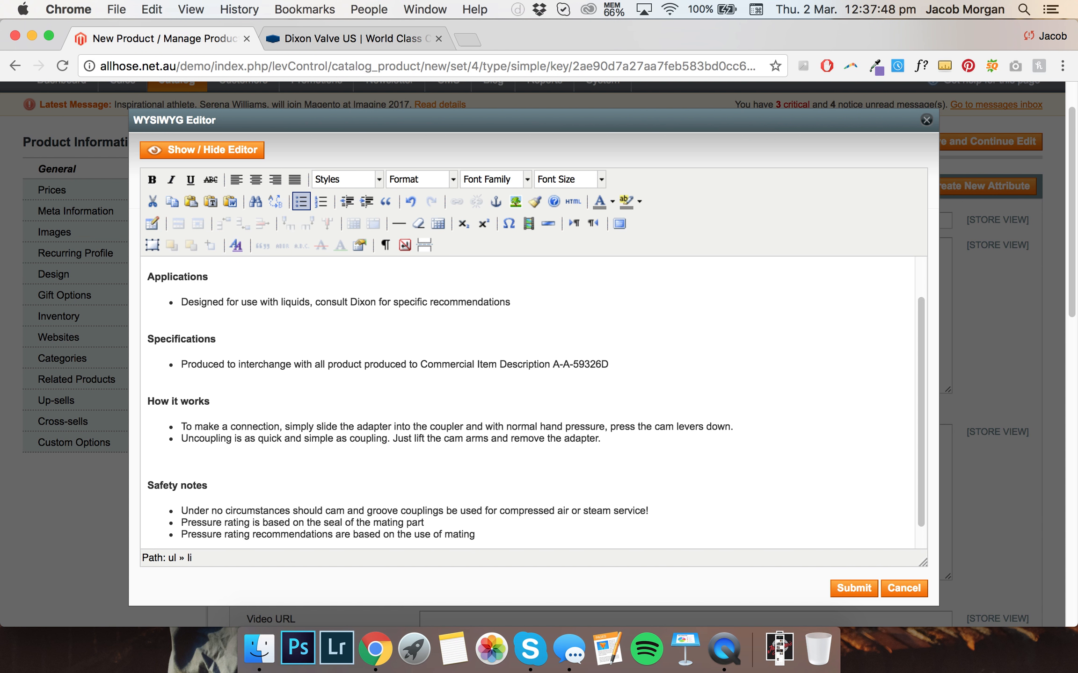
text(fittings at ambient temperature 70)
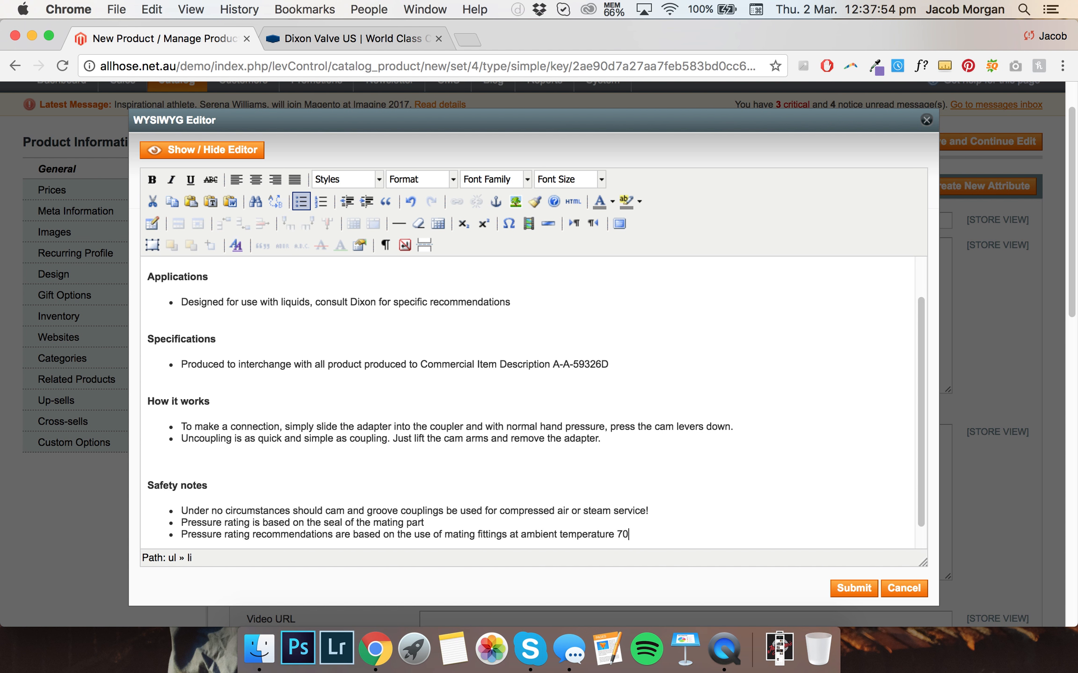
key(BackSpace)
text(21 degrees celcius,)
key(BackSpace)
key(BackSpace)
key(BackSpace)
text(suiu)
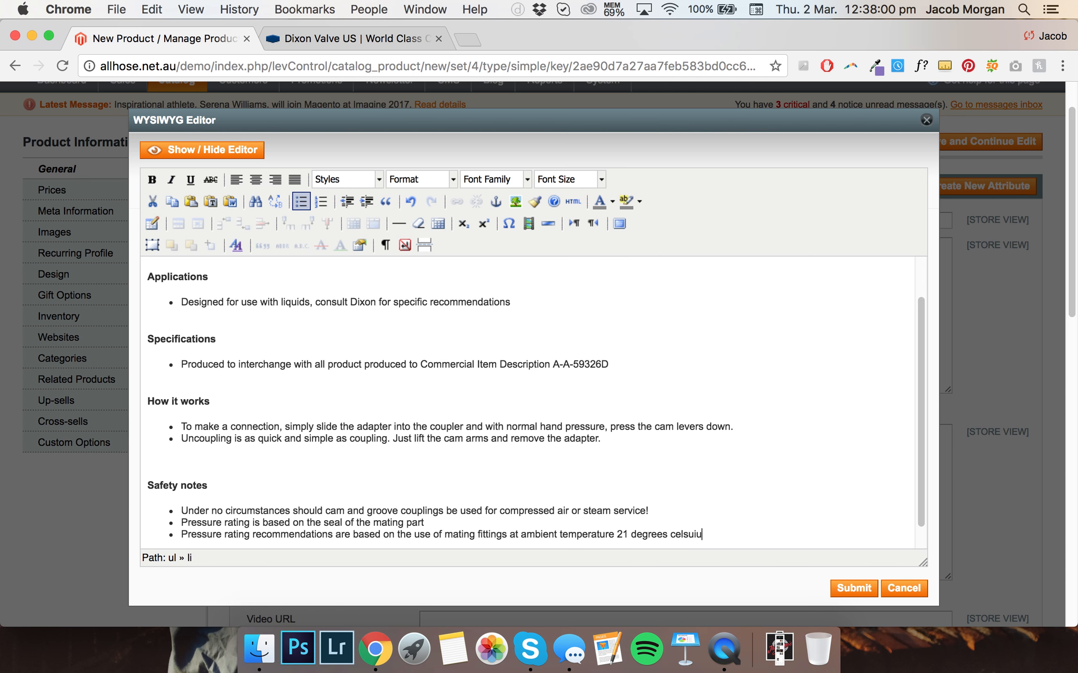
key(BackSpace)
key(BackSpace)
key(BackSpace)
key(BackSpace)
text(ius, with a standard seal installed.)
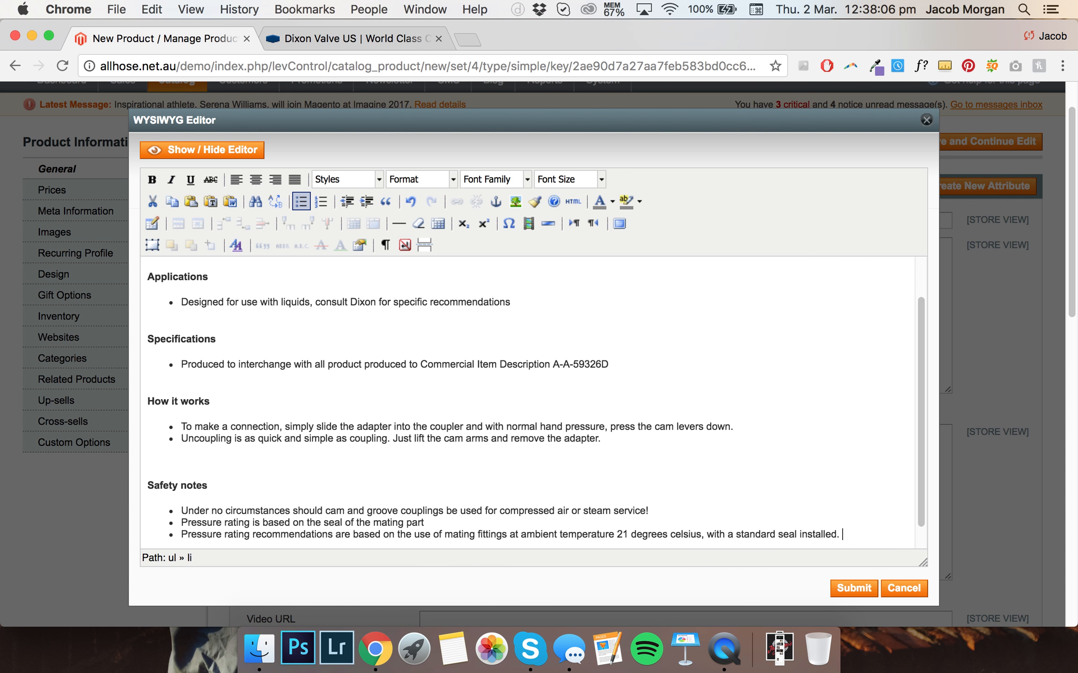
text( For use at ee)
text(lv)
Append 'For use at elevated temperature or other unsual operating conditions, consult AFS.' to that bullet and start a new one
key(BackSpace)
key(BackSpace)
key(BackSpace)
text(le)
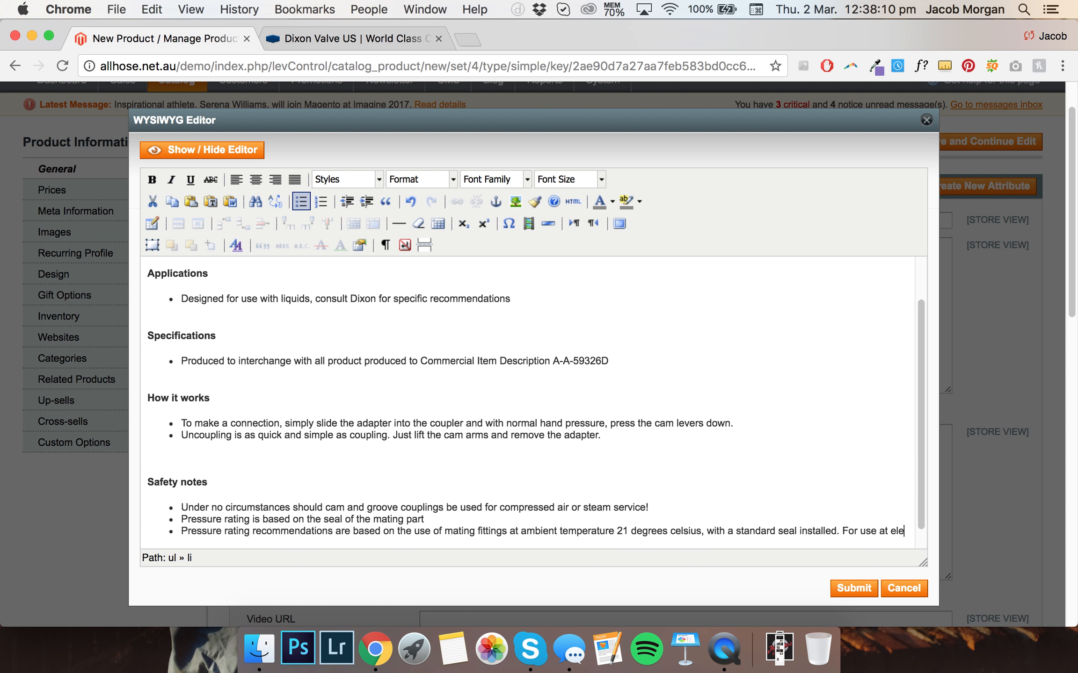
text(vated temperature or other unsual operating conditions, )
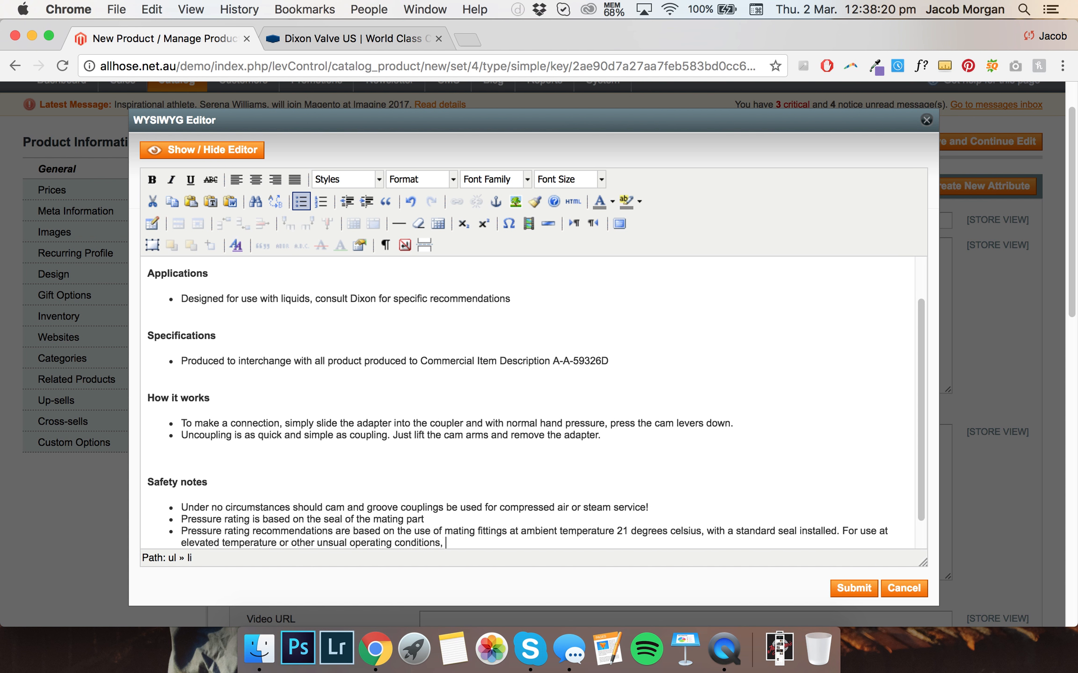
text(consult AFS.)
key(Return)
Enter 'WARNING: This product contains a chemical known to the State of California to cause birth defects or other reproductive harm.'
text(WARNI)
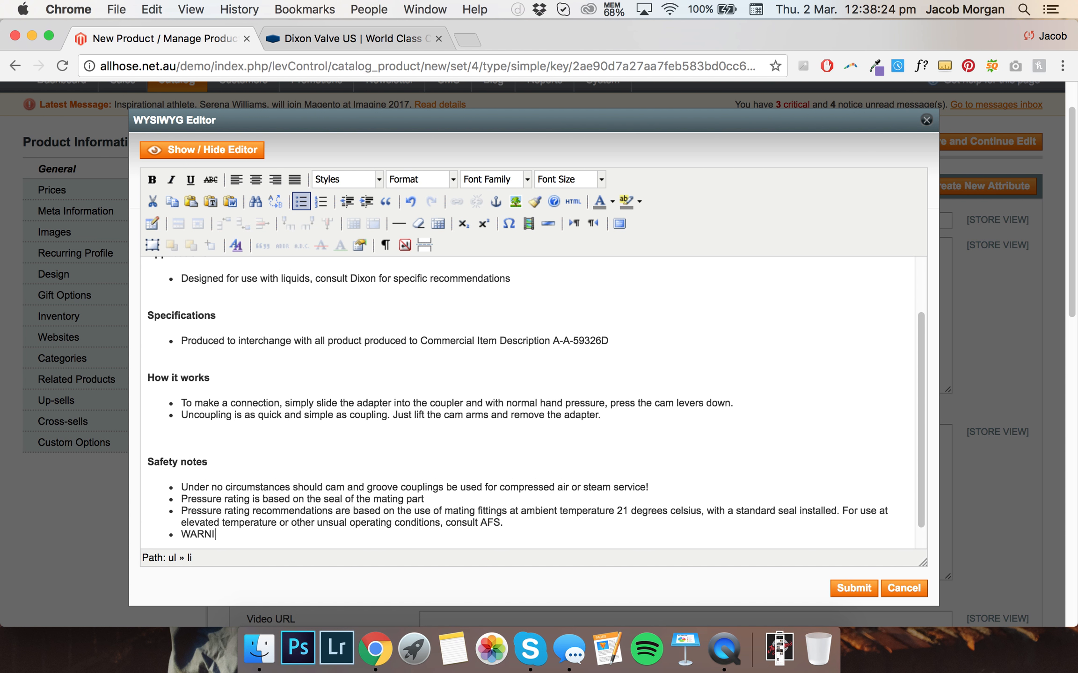
text(NG: This porduct)
key(BackSpace)
key(BackSpace)
key(BackSpace)
text(roduct contains a )
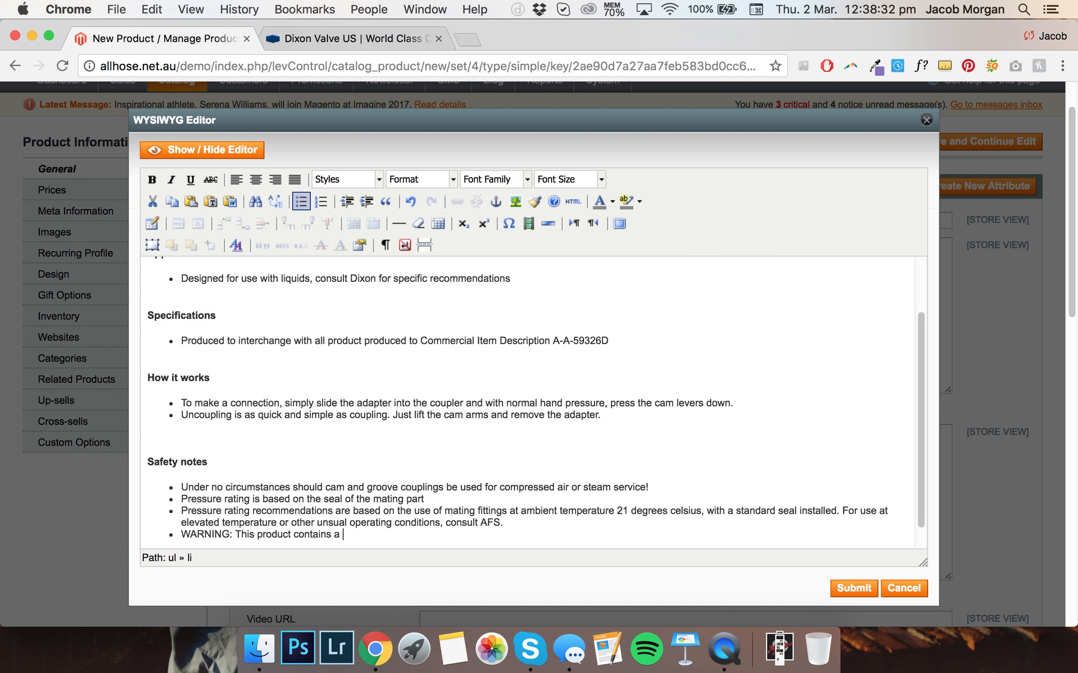
text(chemical known to the State of California)
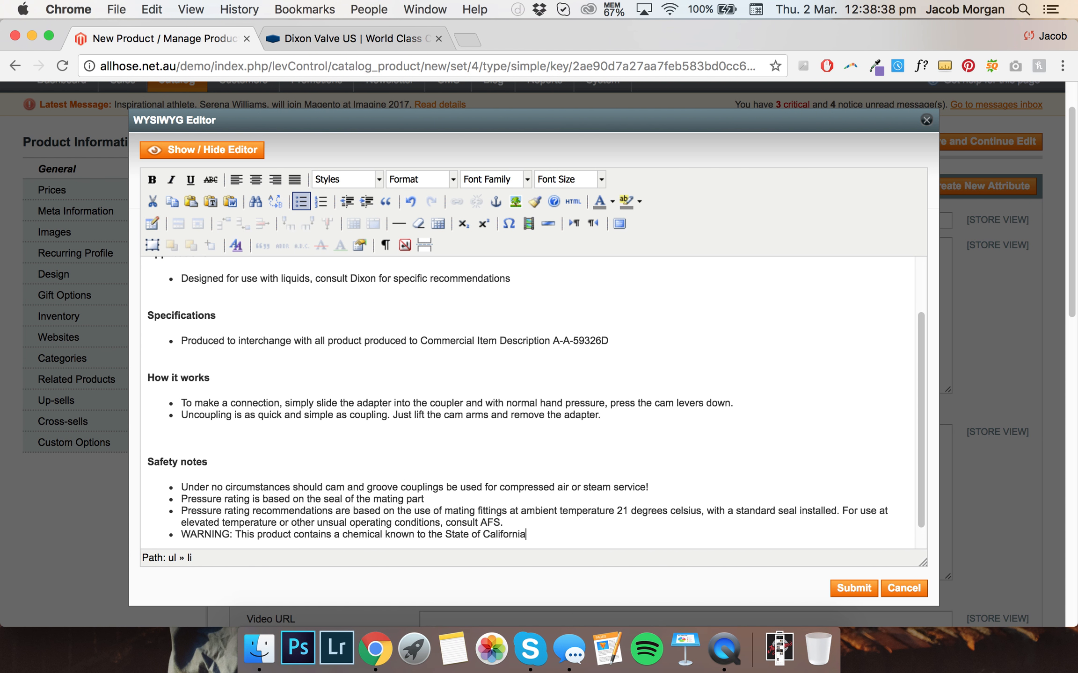
text( to cause birth defects or other r)
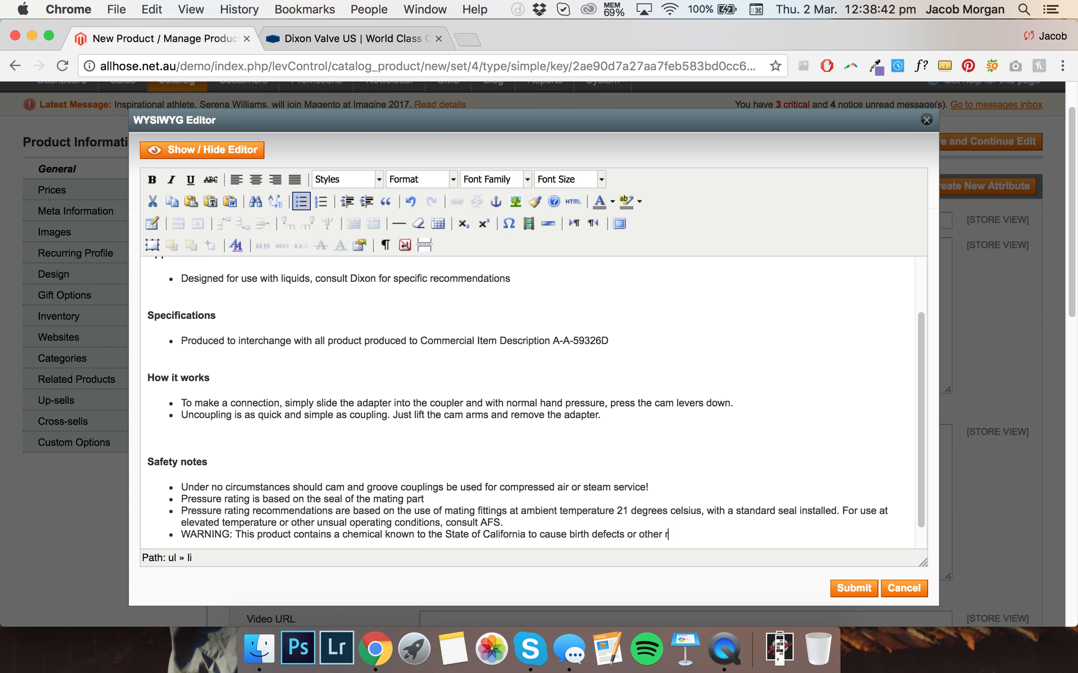
text(eporoductive harm. Do not use in con)
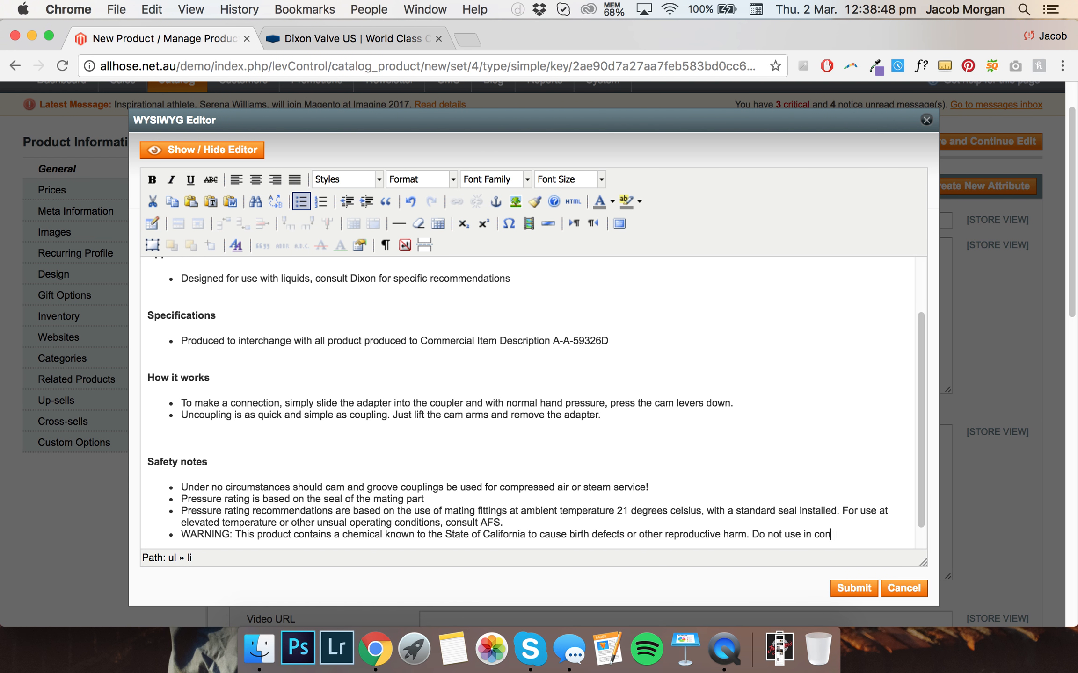
text(nectinon with drinking water. Wash hands after)
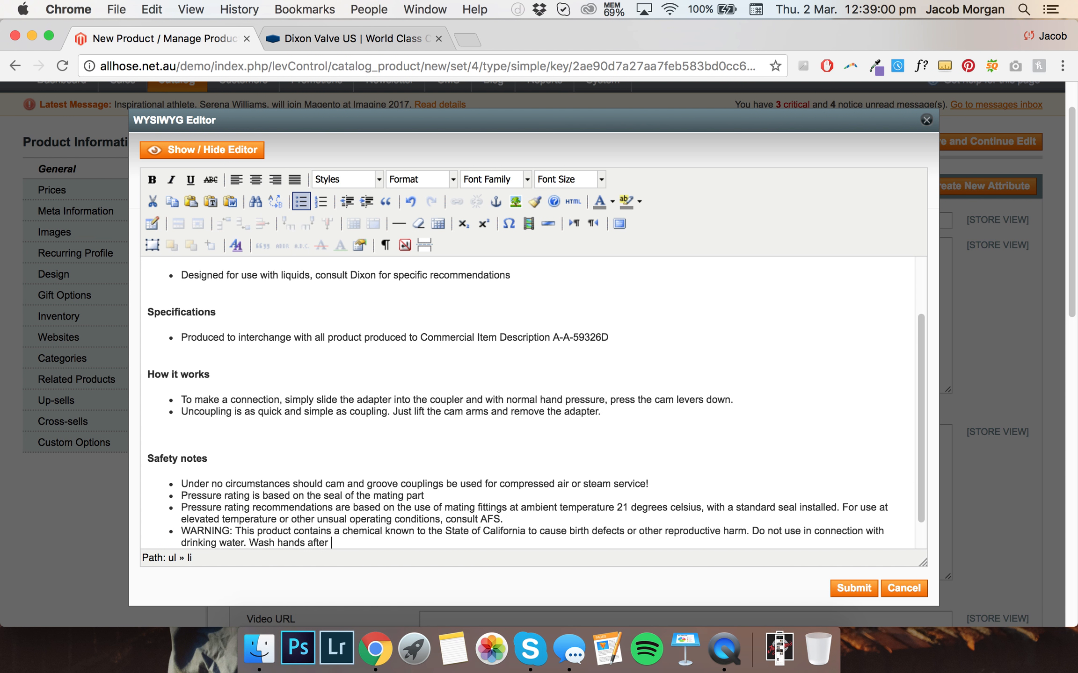
Finish the warning bullet with 'Do not use in connection with drinking water. Wash hands after handling.'
text(handling.)
Review the complete Product Information description in the editor
scroll(474, 310, down, 3)
scroll(475, 309, up, 6)
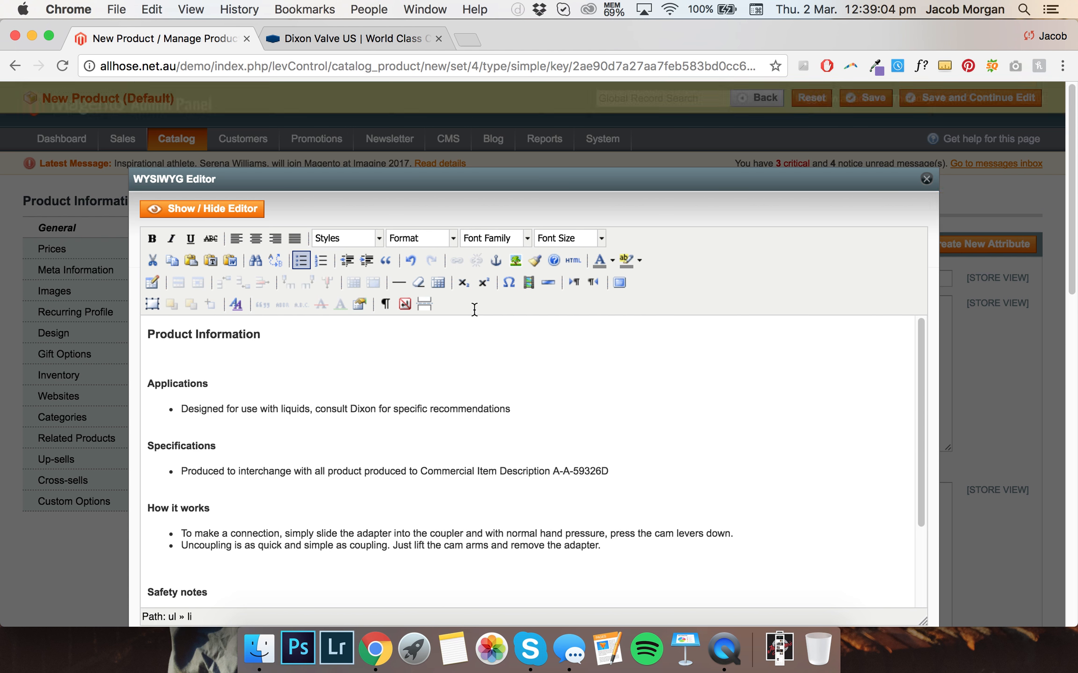
scroll(475, 310, down, 3)
scroll(474, 309, down, 3)
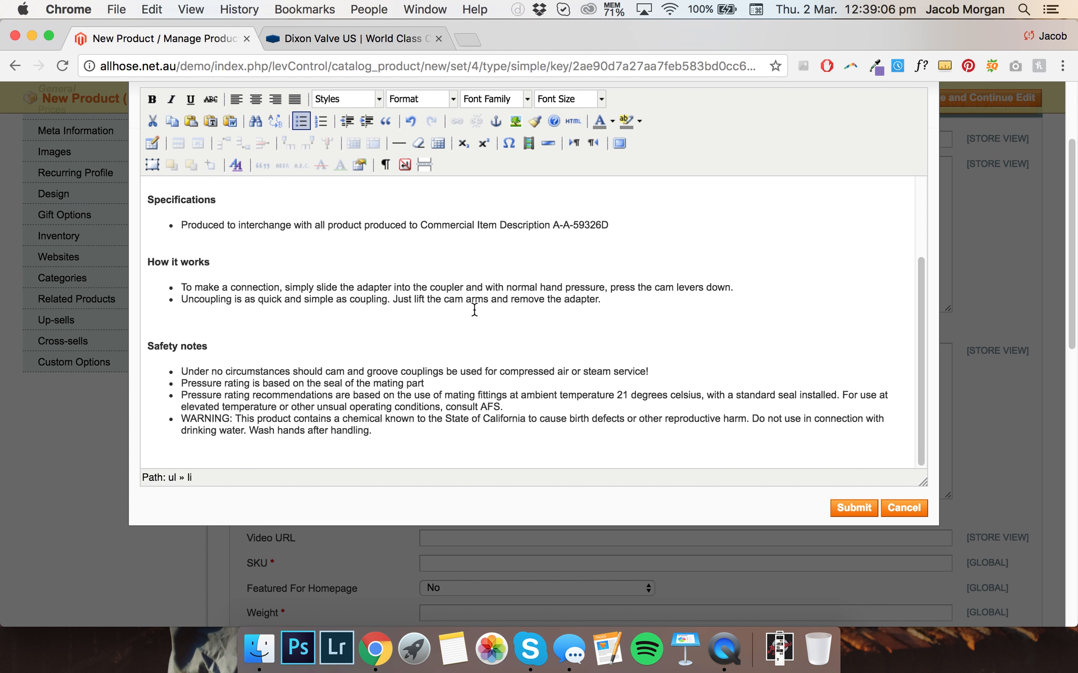
scroll(475, 310, down, 1)
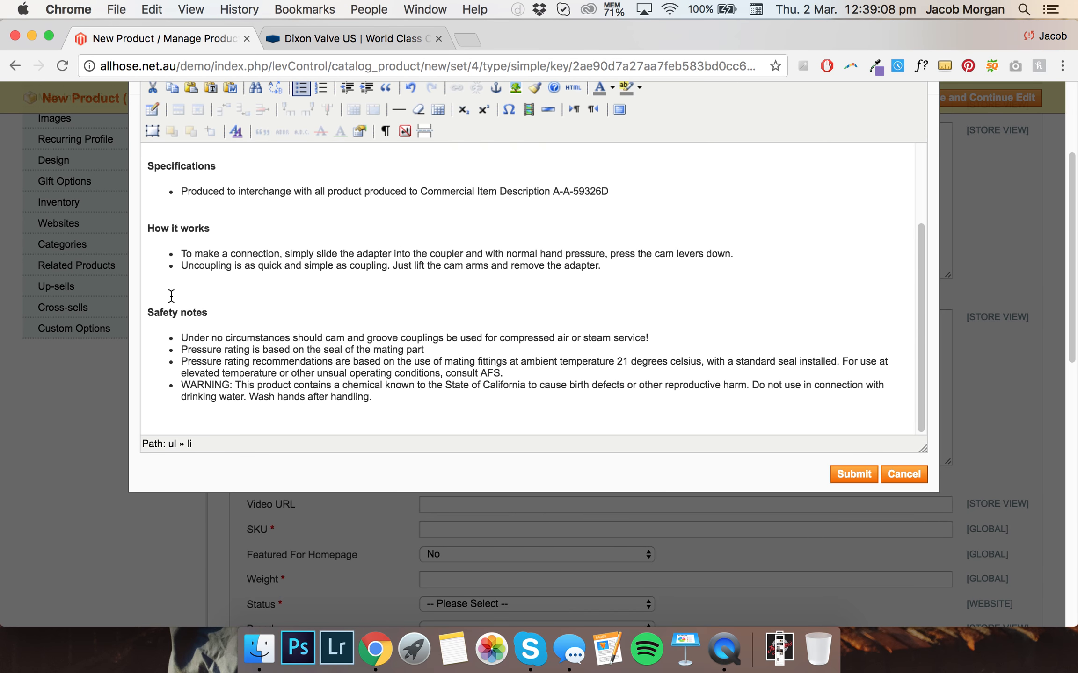
scroll(220, 279, down, 3)
scroll(148, 252, up, 5)
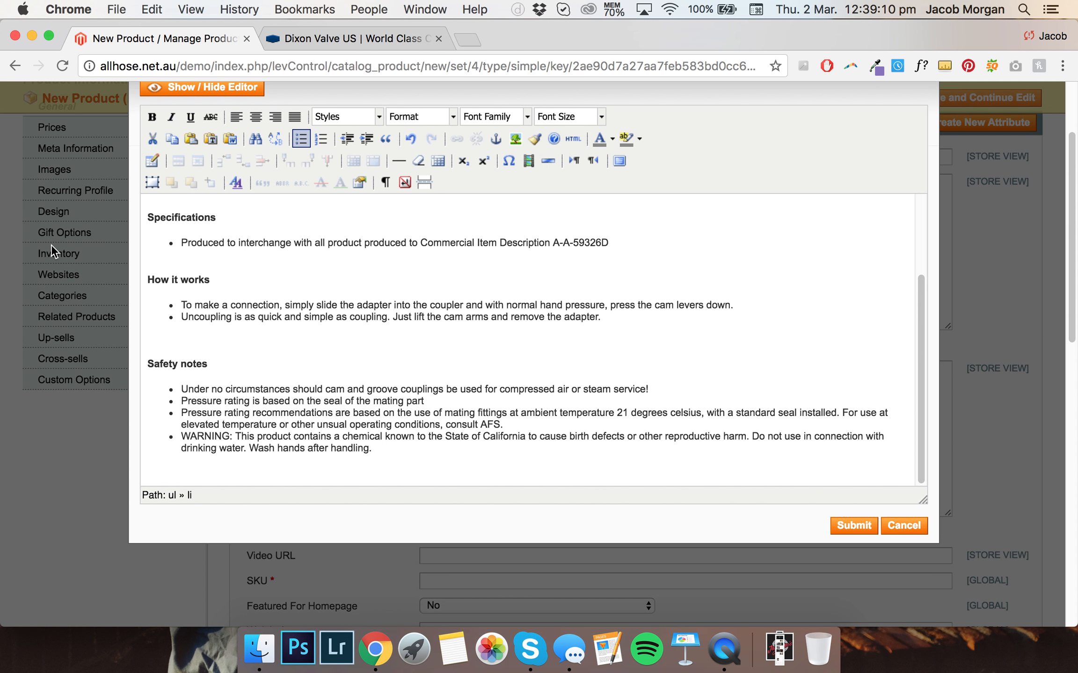
Adjust the line spacing around the Safety notes heading and add a blank line after the warning bullet
click(169, 332)
key(BackSpace)
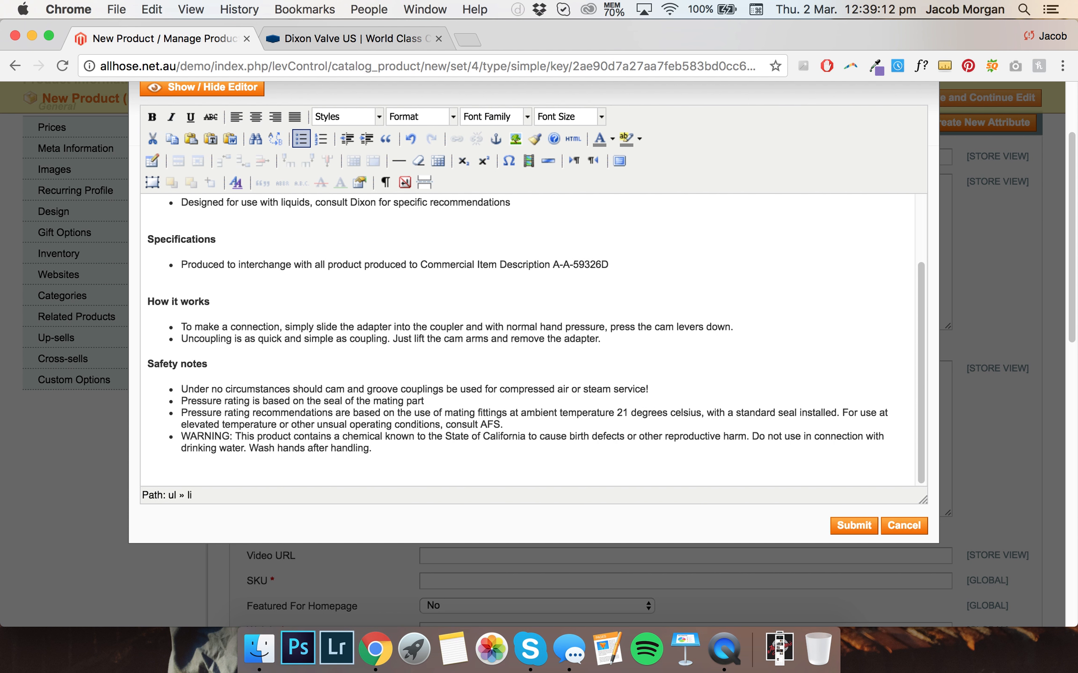
scroll(231, 339, up, 3)
scroll(258, 343, down, 1)
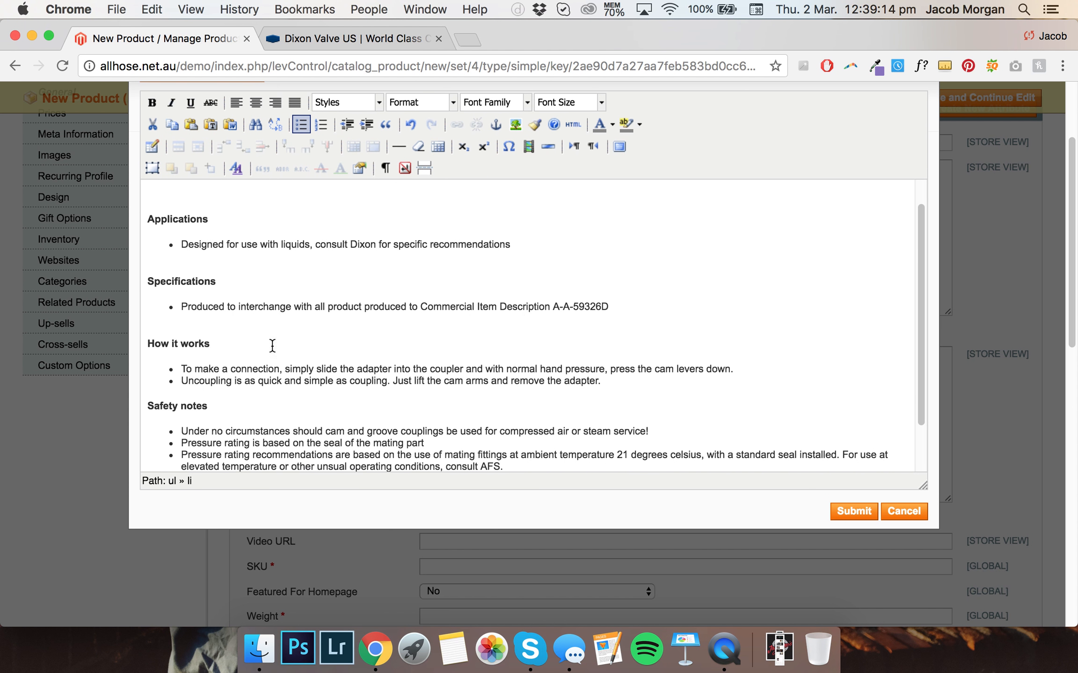
key(shift+Return)
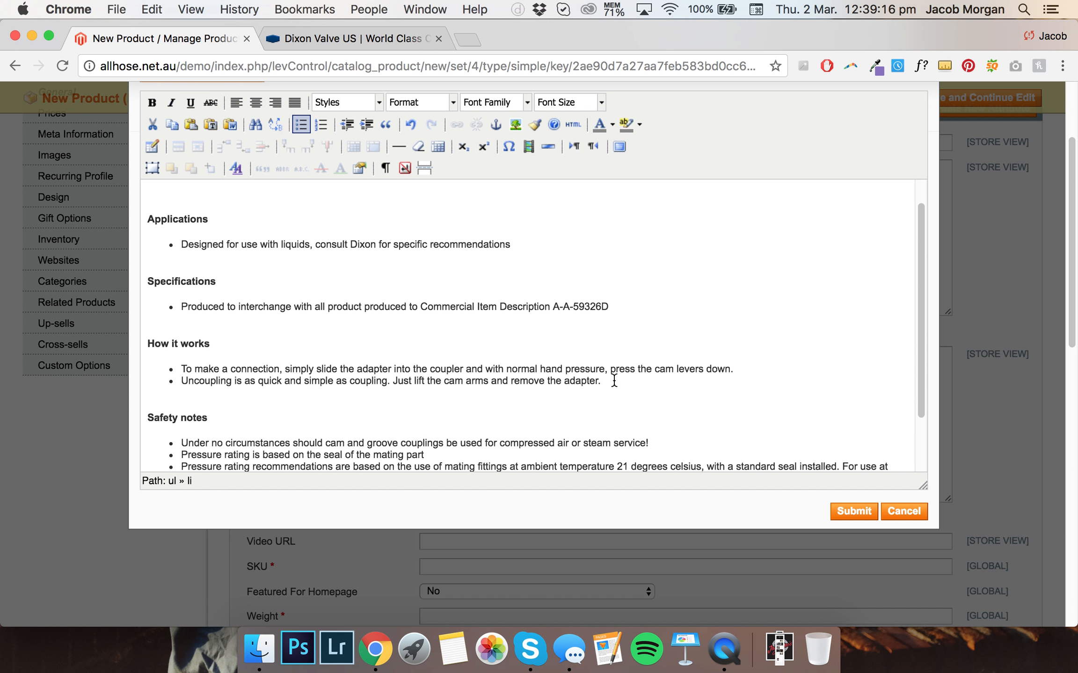
scroll(561, 365, down, 5)
click(468, 286)
click(421, 279)
key(shift+Return)
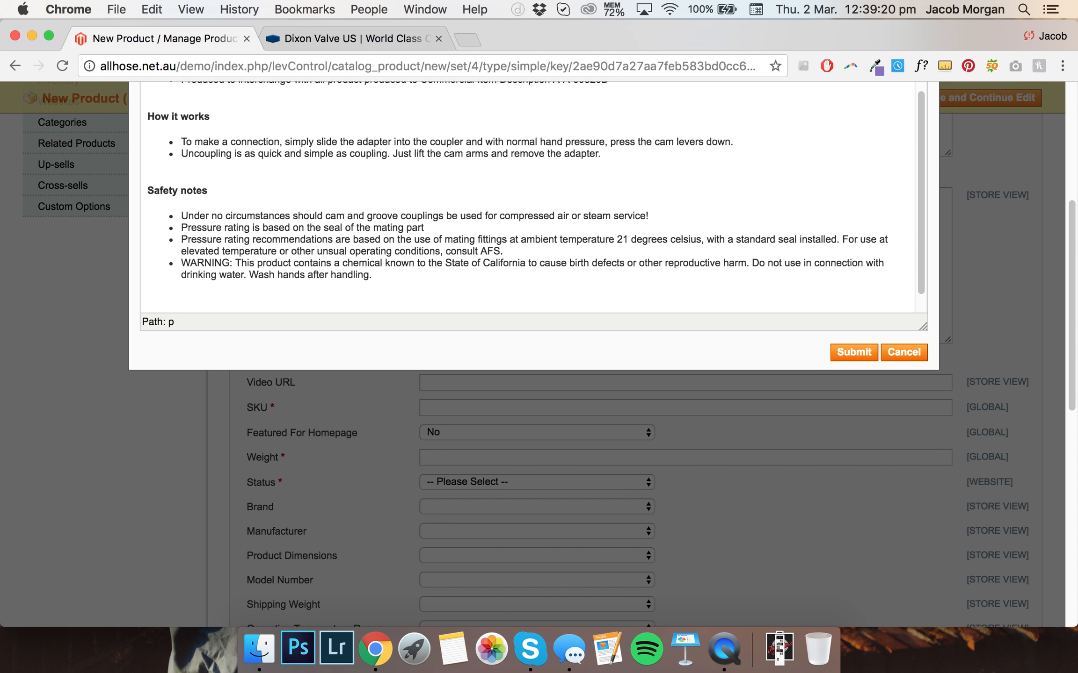
scroll(91, 219, up, 5)
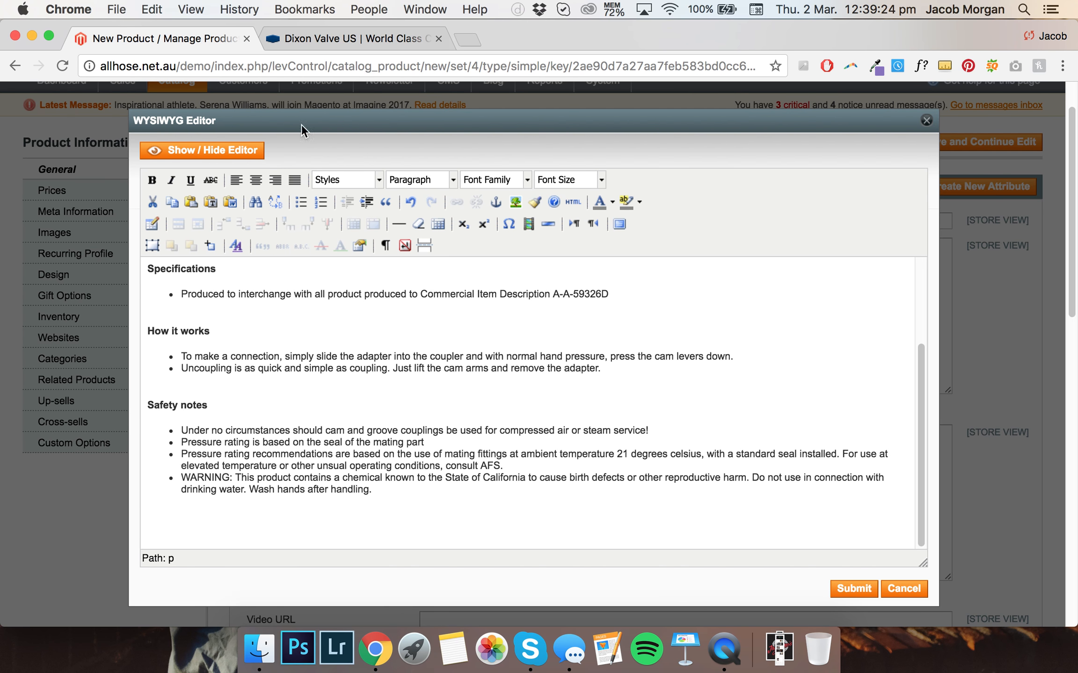
Check the Dixon specification table, then insert a 2-column, 6-row table: padding 1, spacing 1, Left alignment, border 1, width and height 100%
click(325, 37)
scroll(546, 212, up, 8)
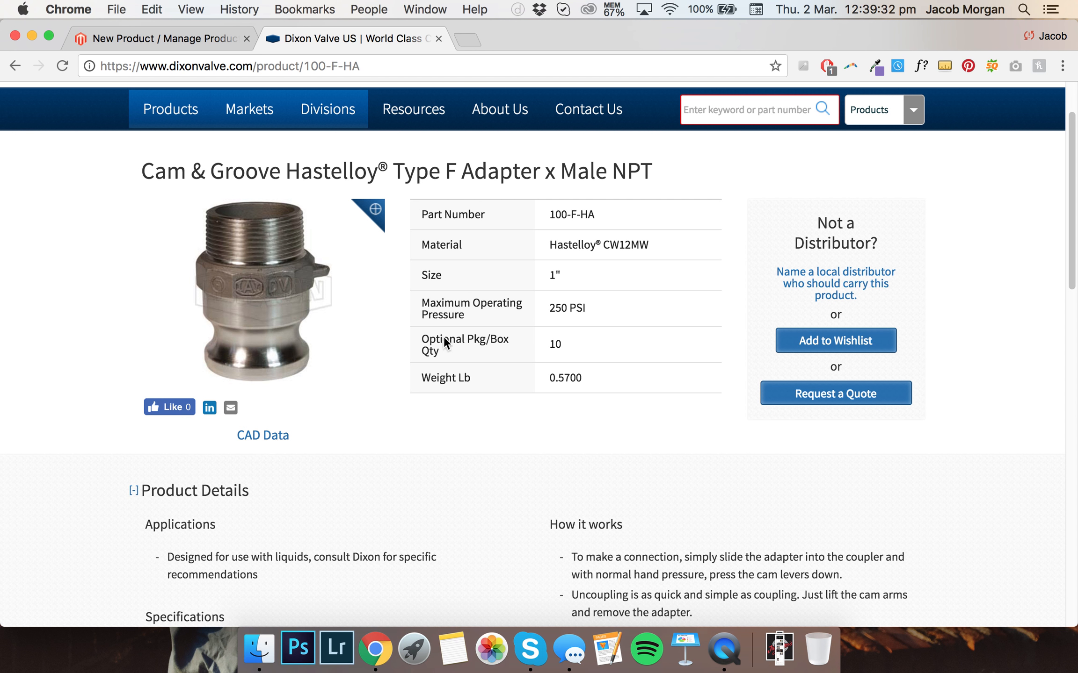
click(146, 46)
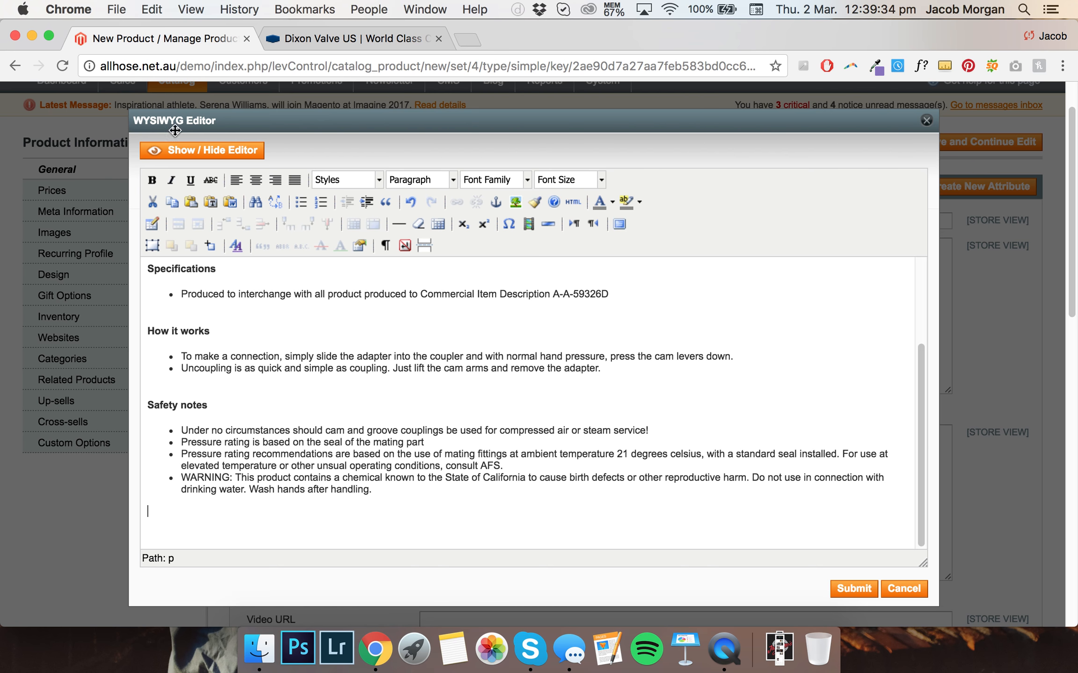
click(152, 224)
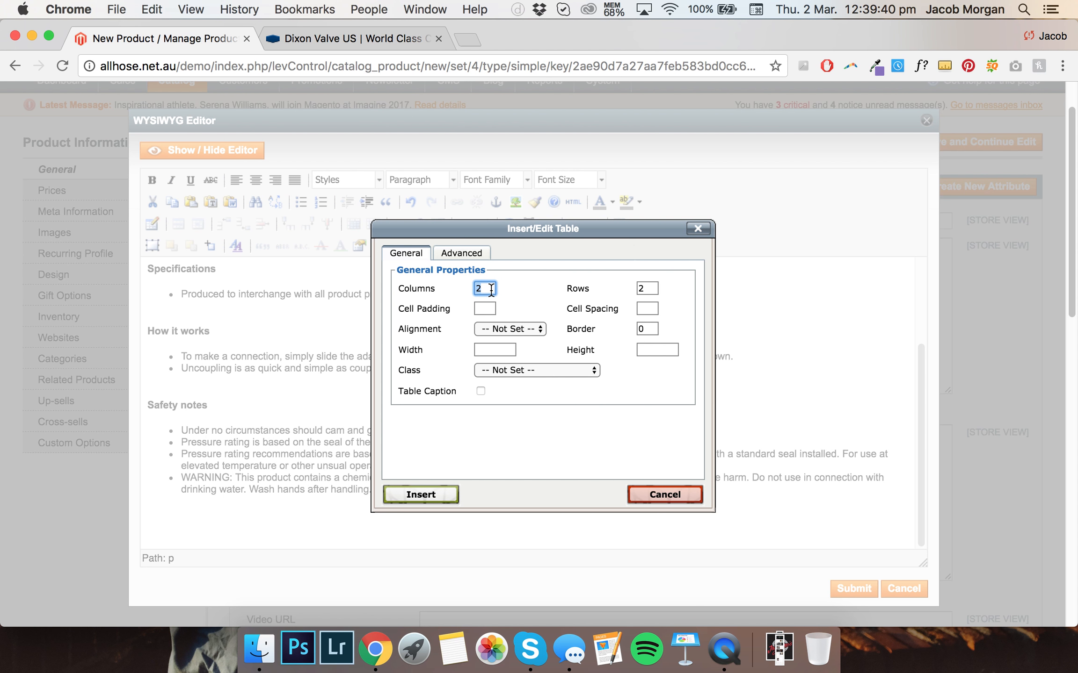
text(6)
key(BackSpace)
text(2)
key(Tab)
text(6)
key(Tab)
text(1)
key(Tab)
text(1)
key(Tab)
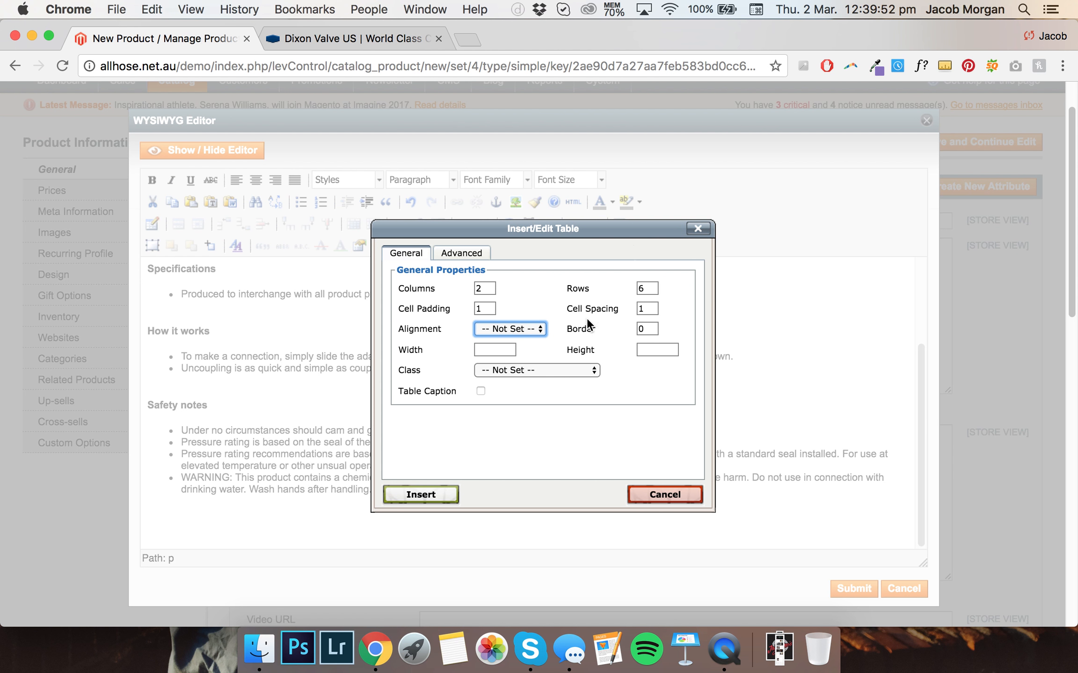
click(530, 327)
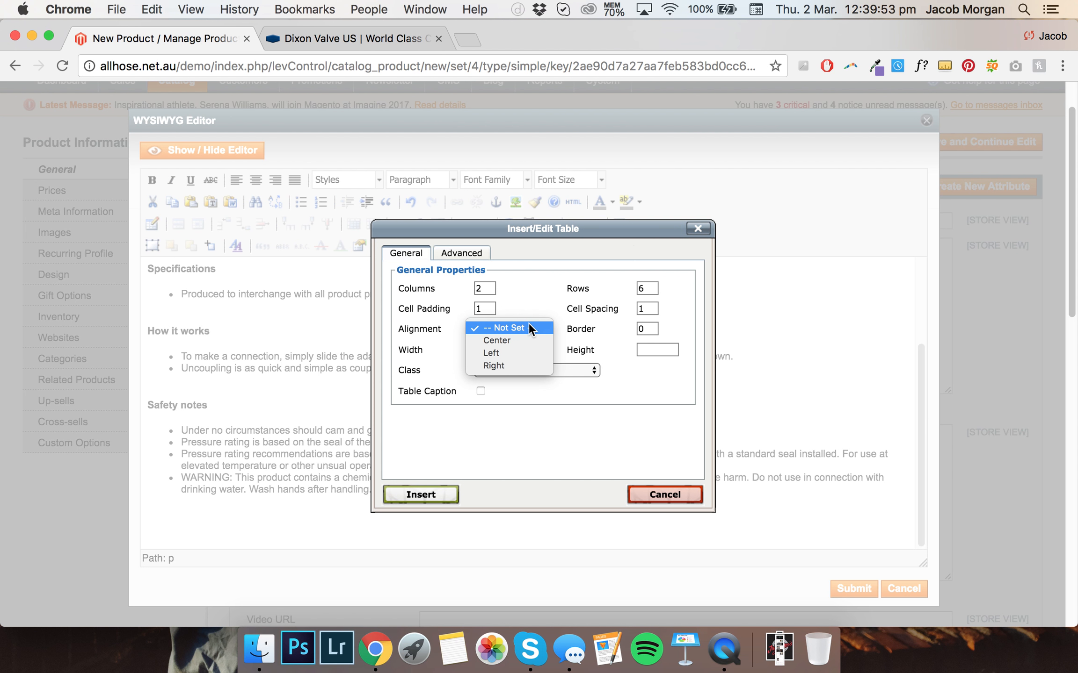
click(519, 353)
double_click(639, 329)
text(1)
click(494, 349)
text(100)
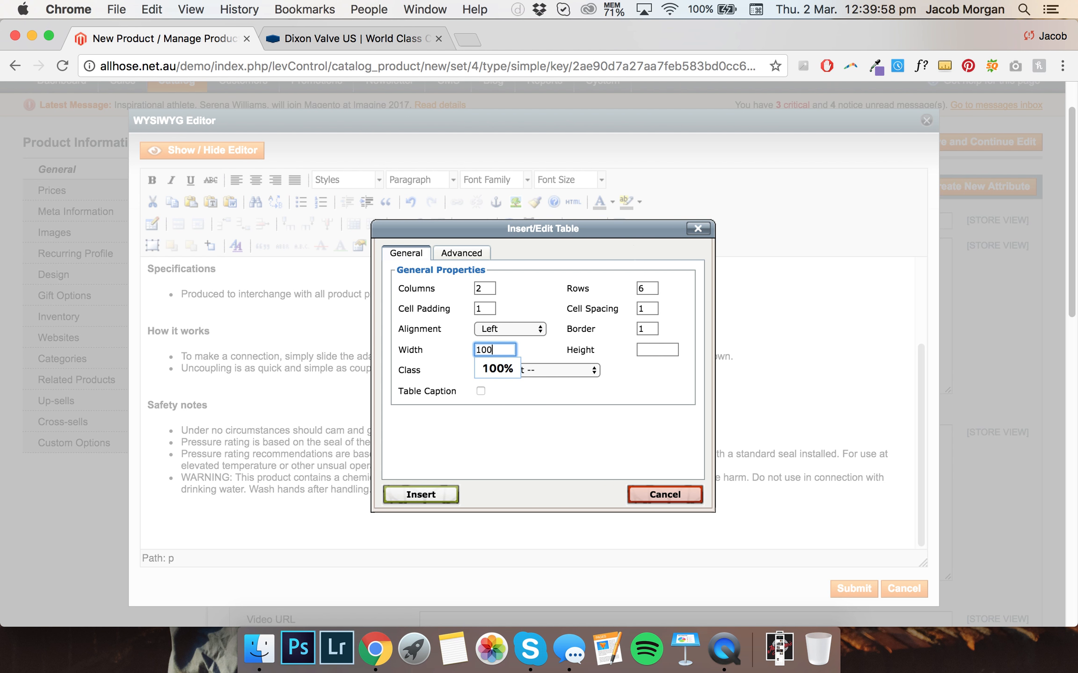
text(100)
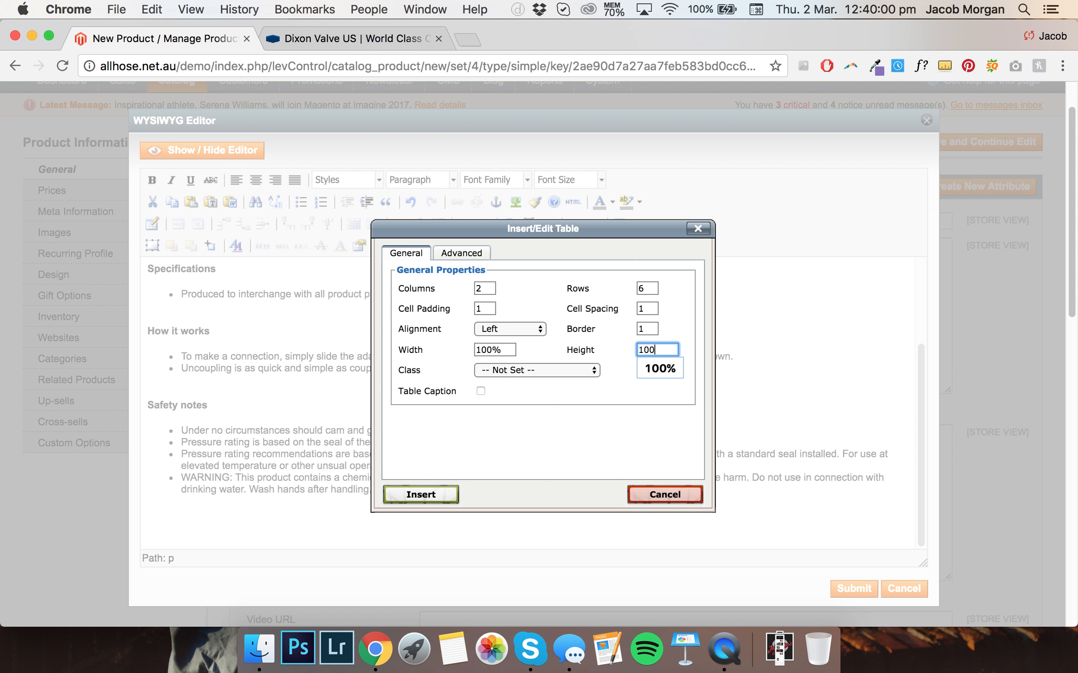
click(450, 501)
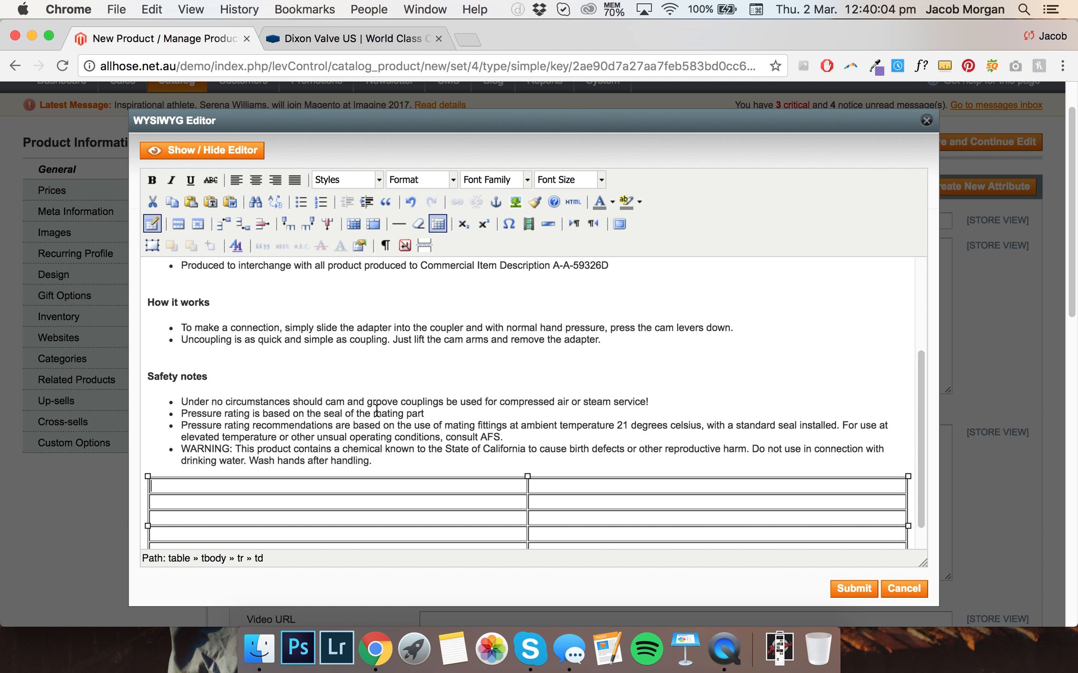
Fill the table's first row with 'Part Number' and '100-F-HA'
text(Part Number)
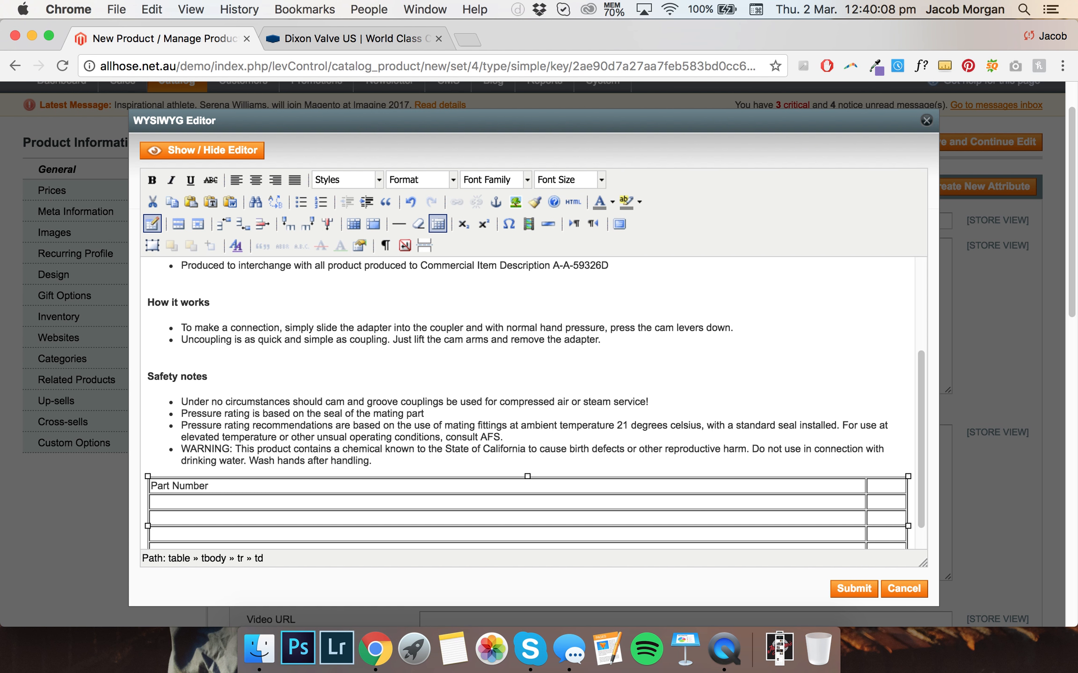
click(873, 484)
text(1)
text(00-F)
key(BackSpace)
text(-F-HA)
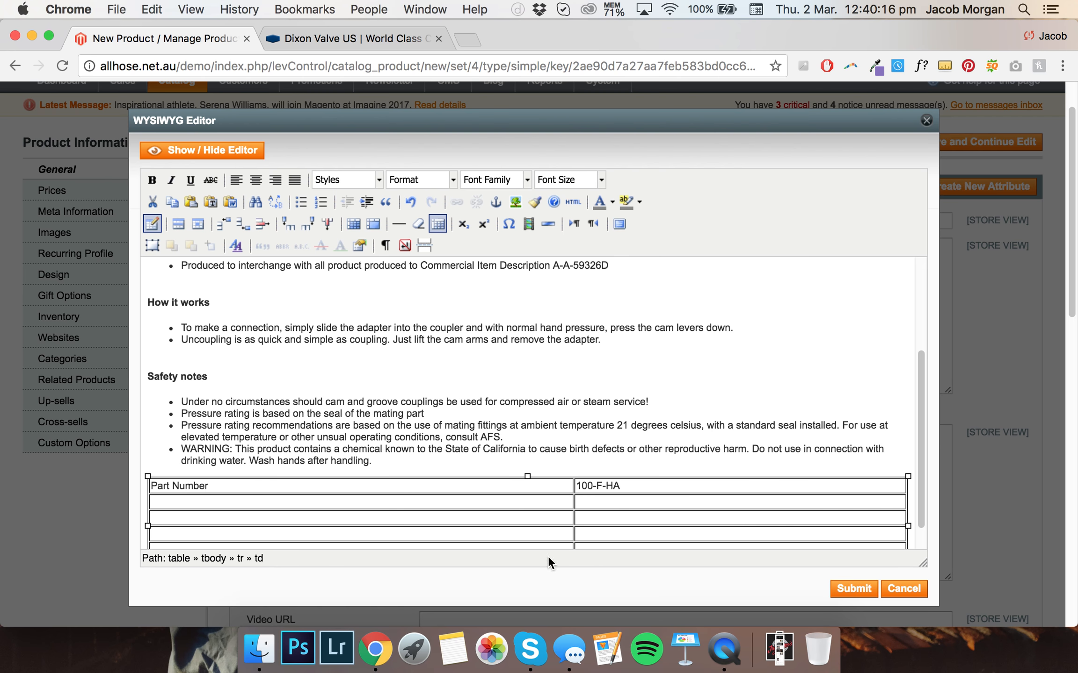
Fill the second row with 'Material' and 'Hastelloy CW12MW', and prefix the part number with 'AFS-'
click(395, 500)
text(Material)
click(596, 502)
text(Hastelloy C)
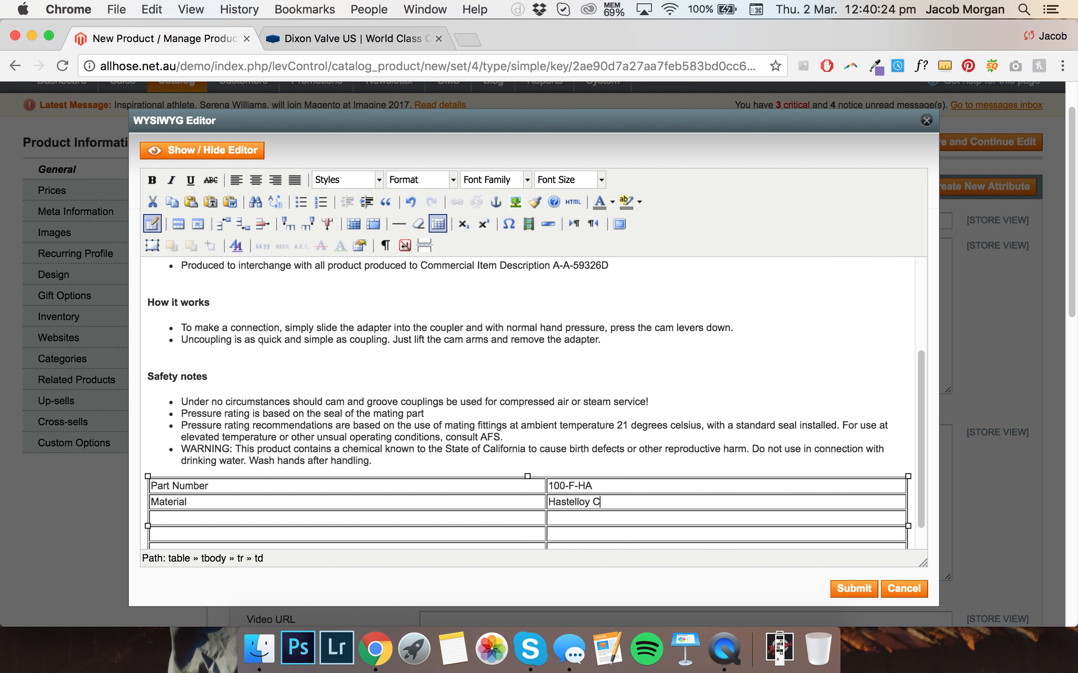
text(W12mW)
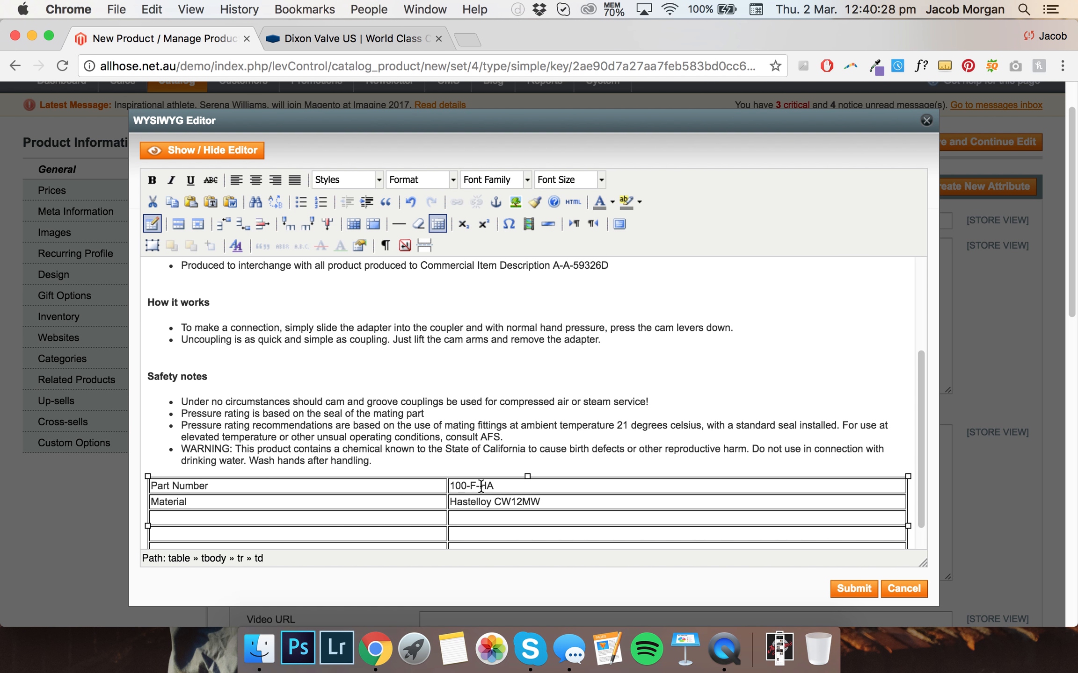
text(AFS-)
Enter 'Maximum Operating Pressure' as the third row's label
scroll(457, 490, down, 1)
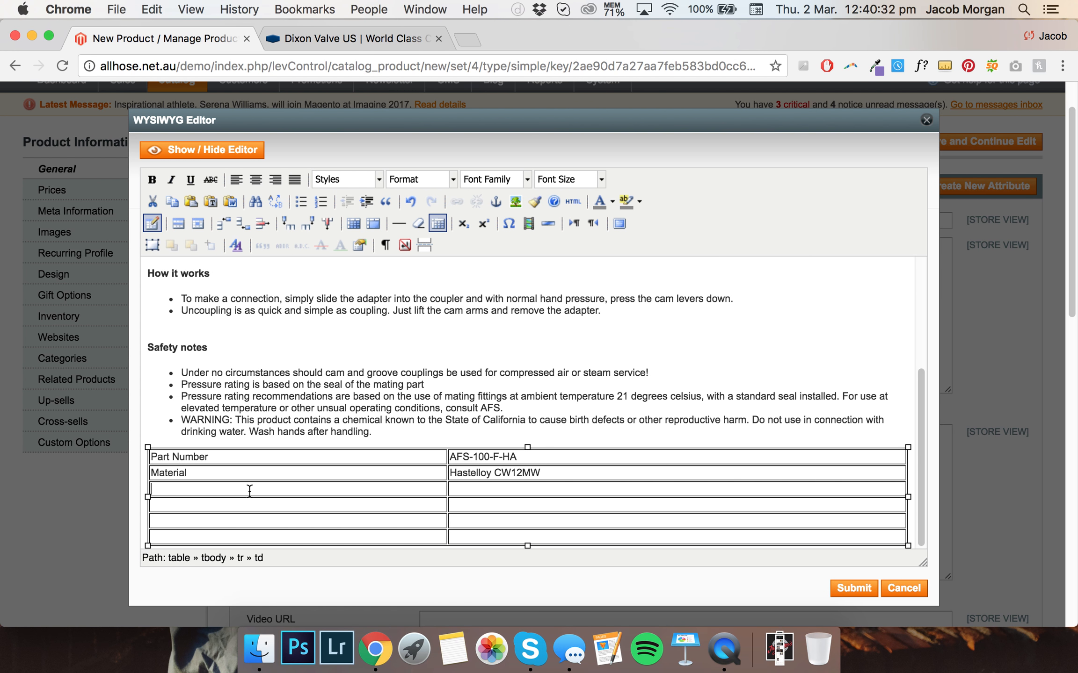
text(Maximum Oper)
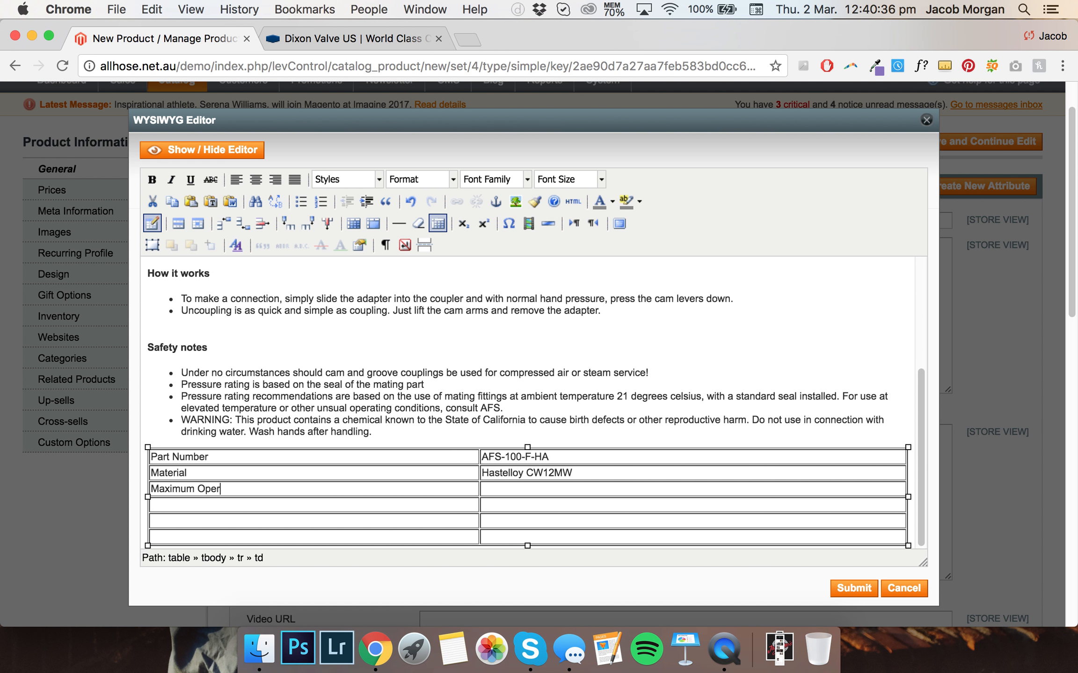
text(ating Pressure)
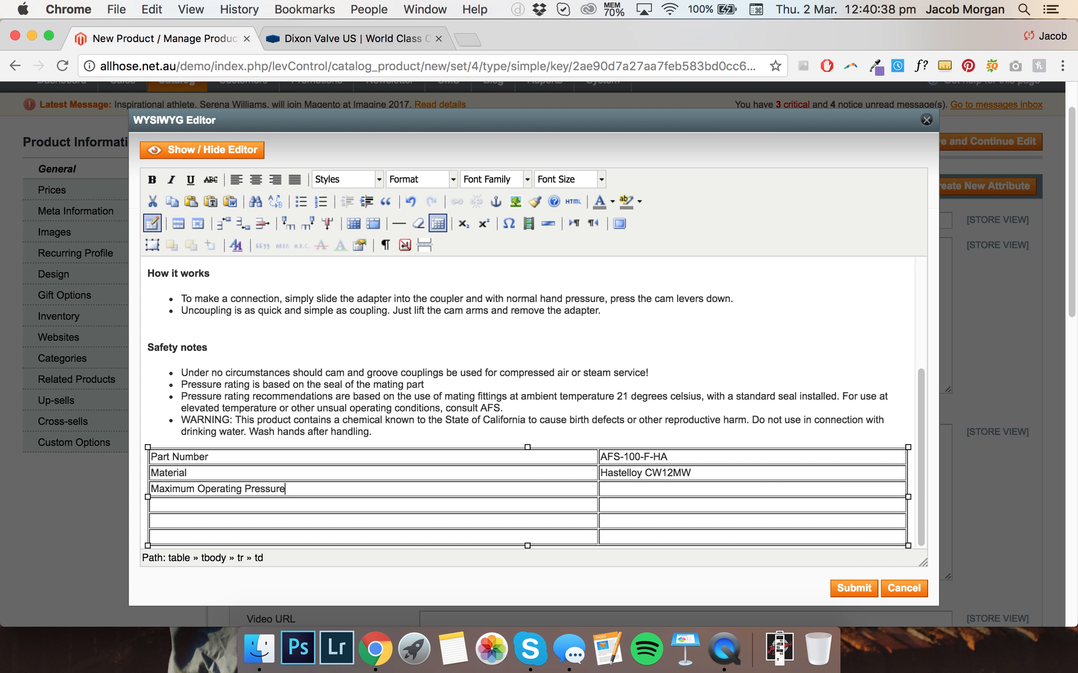
Append 'PSI' to the end of the description source and reopen it in the visual WYSIWYG editor
click(853, 588)
text(PSI)
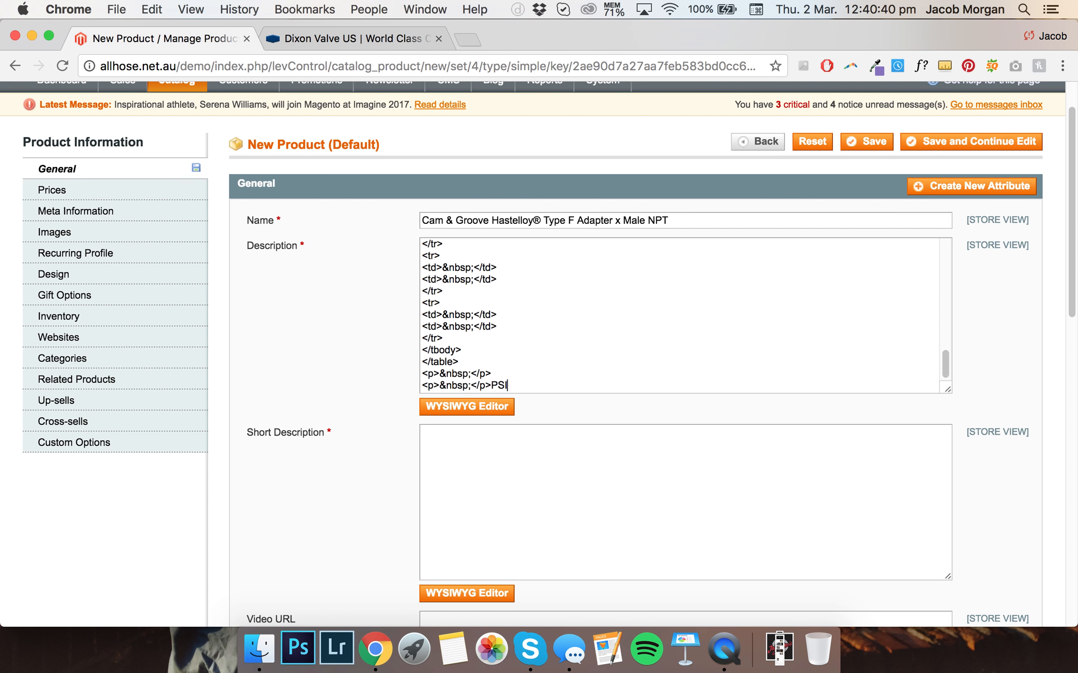
click(490, 405)
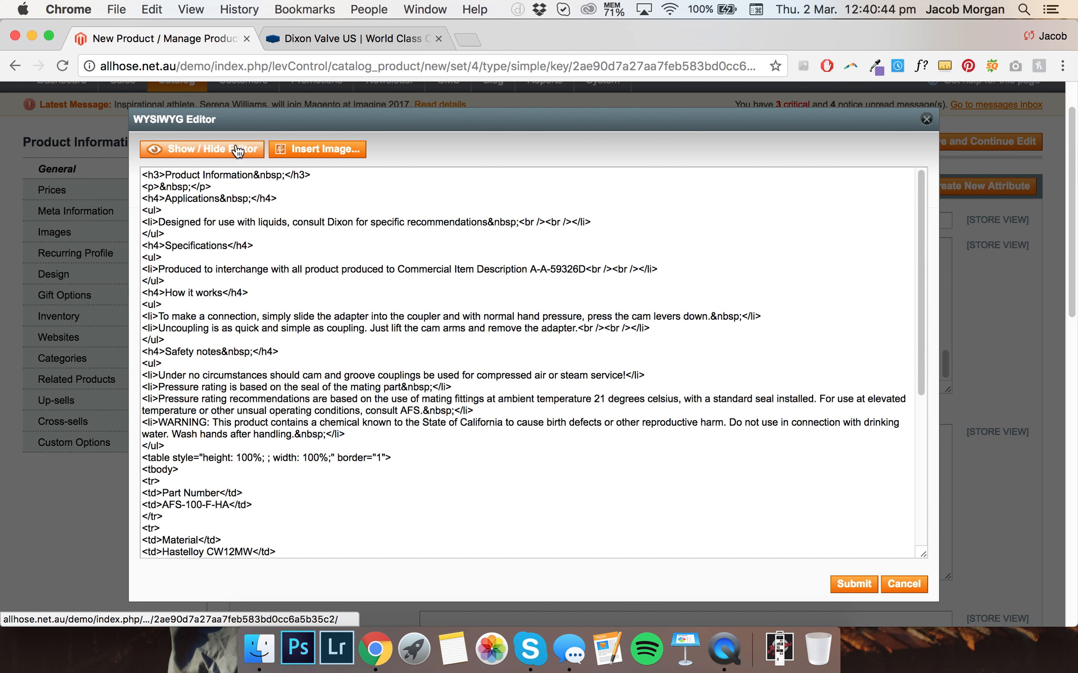
click(223, 149)
Enter '250PSI' as the maximum operating pressure value in the third row
scroll(400, 328, down, 10)
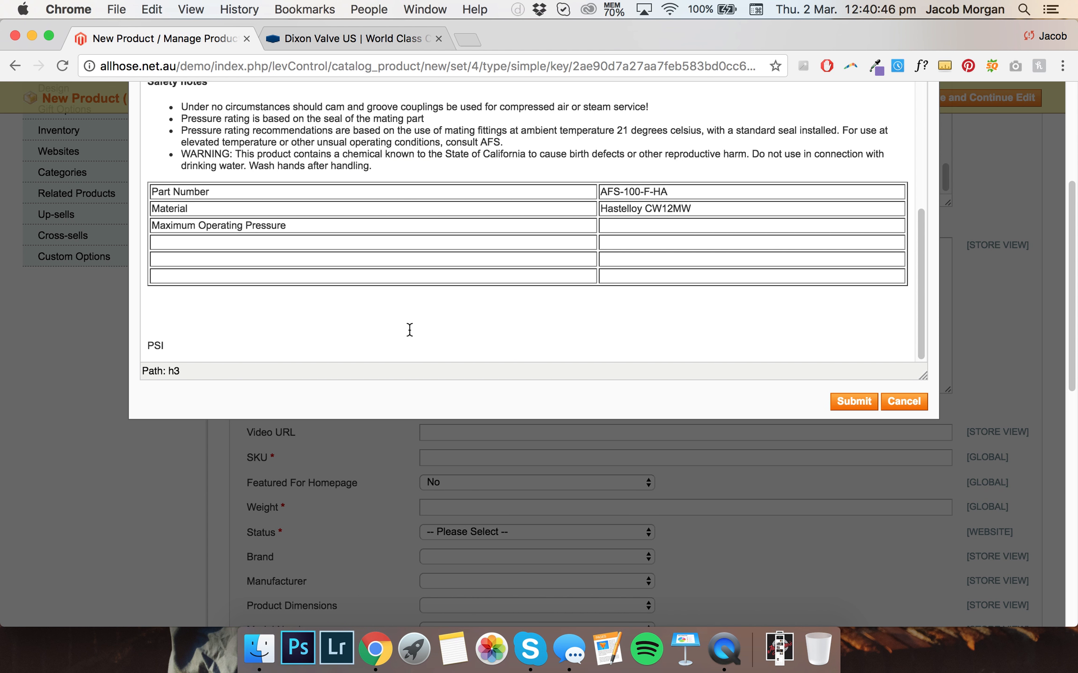
click(627, 228)
text(250PS)
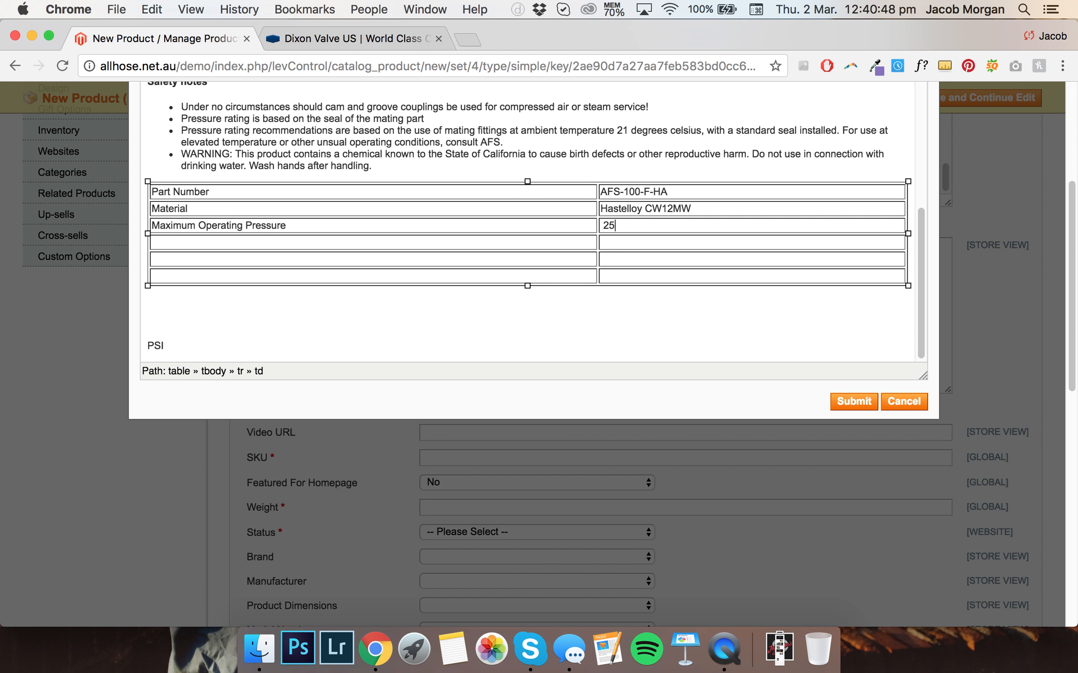
key(Left)
key(Left)
key(Left)
key(Left)
key(BackSpace)
Enter 'Optional pkg/Box Qty' as the fourth row's label
click(208, 243)
text(Op)
text(tional )
text(pkg/Box Qt)
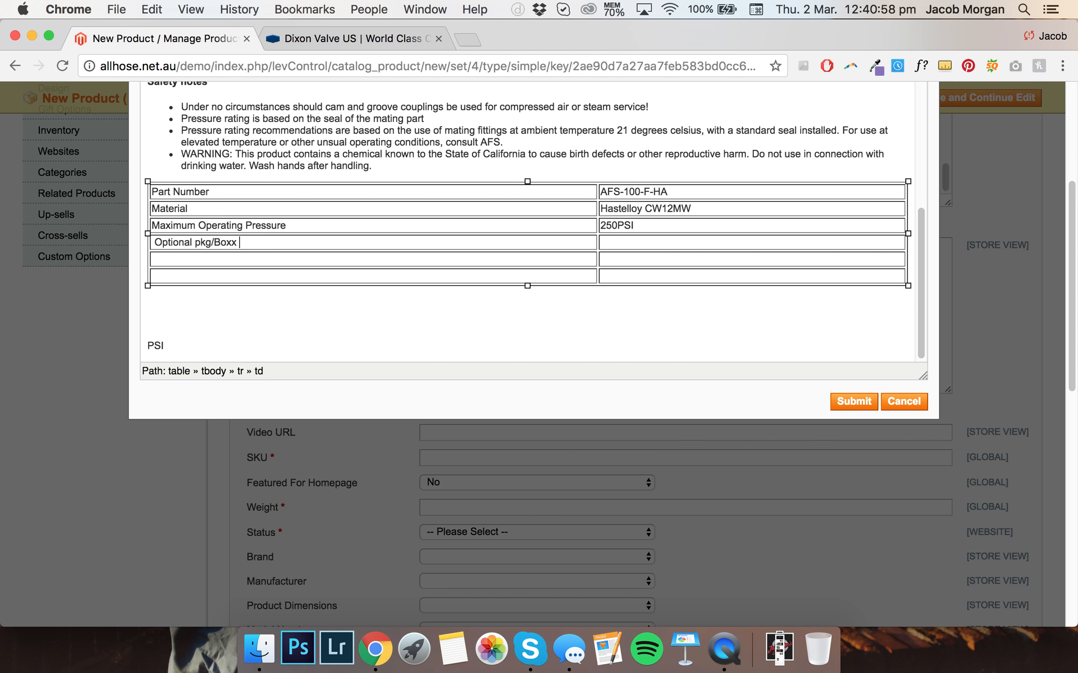
key(BackSpace)
key(BackSpace)
text(Qtt)
text(y)
key(BackSpace)
key(BackSpace)
text(y)
Set the fourth row's value to 10 and label the fifth row 'Weight lb'
click(641, 245)
text(10)
click(240, 259)
text(Weight lb)
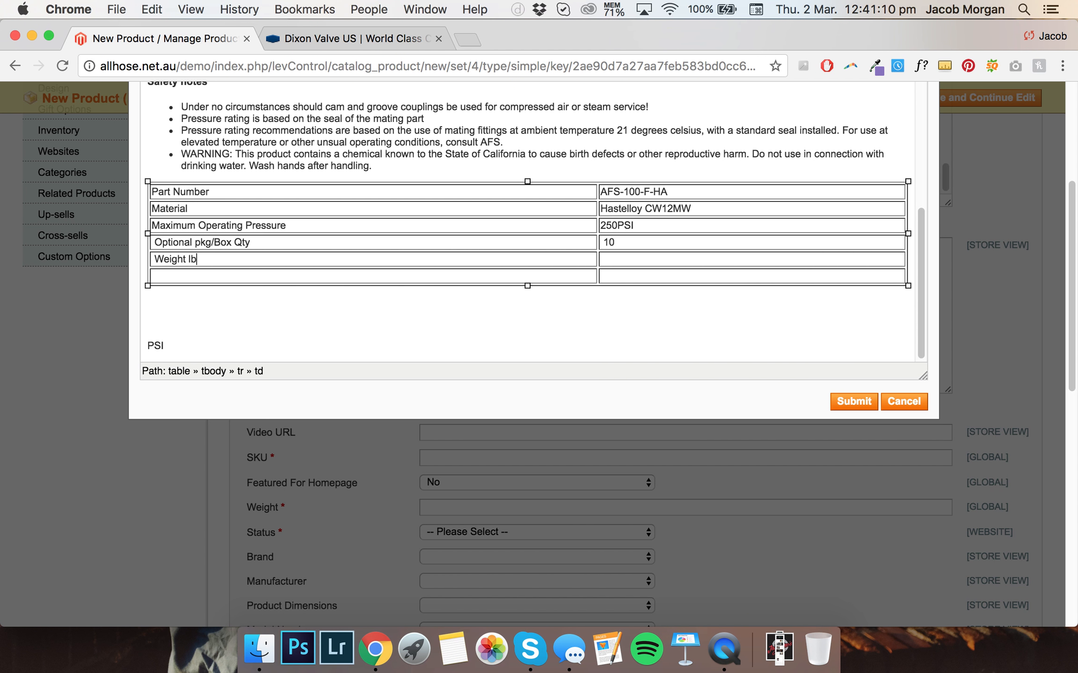
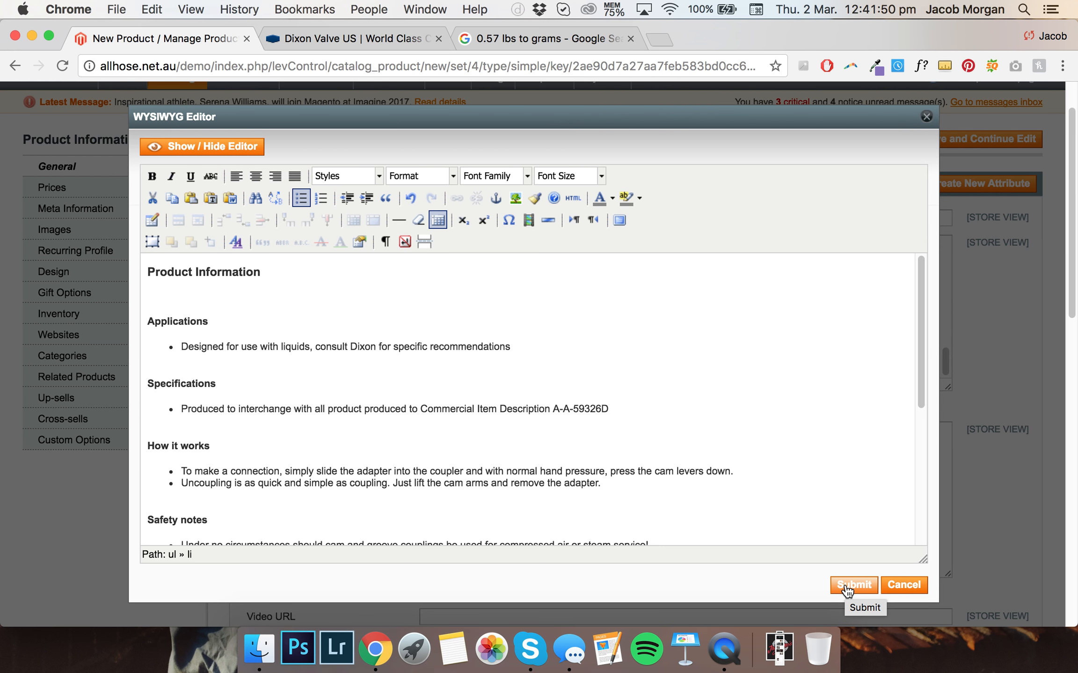
Reopen the product description in the visual editor and copy the Applications bullet text
click(847, 590)
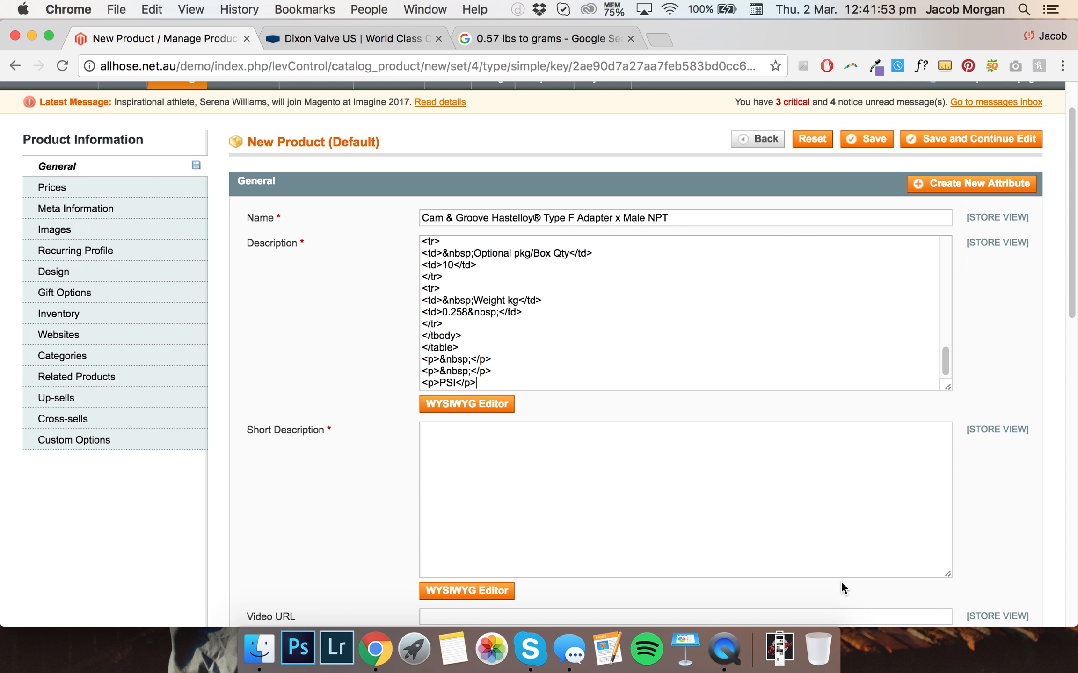
scroll(576, 344, down, 1)
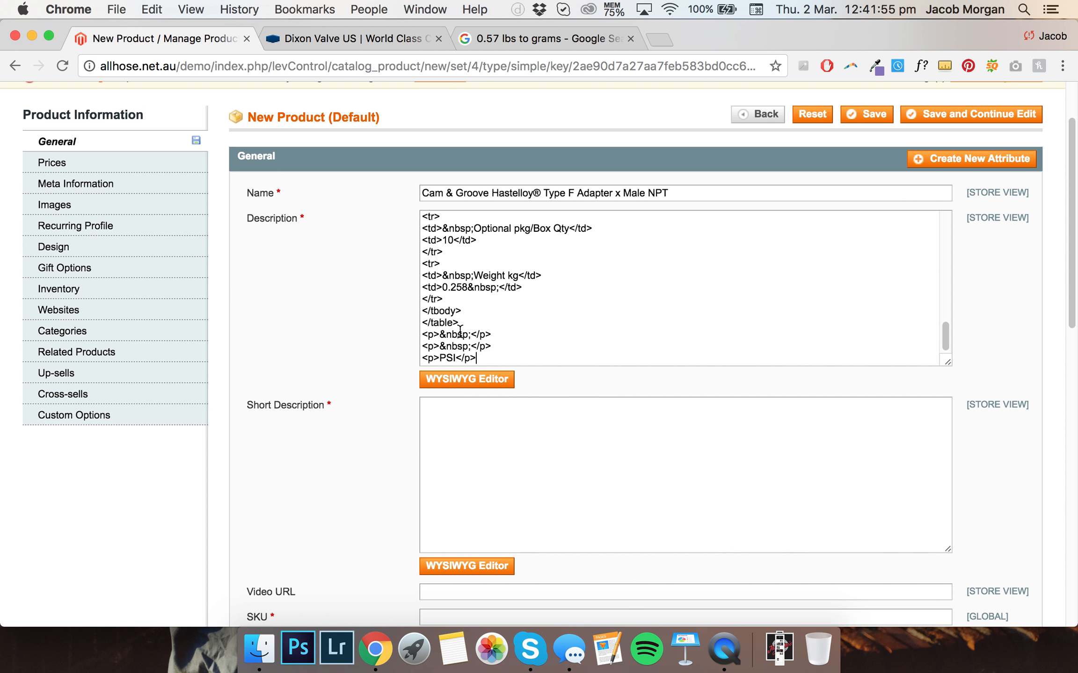
click(436, 389)
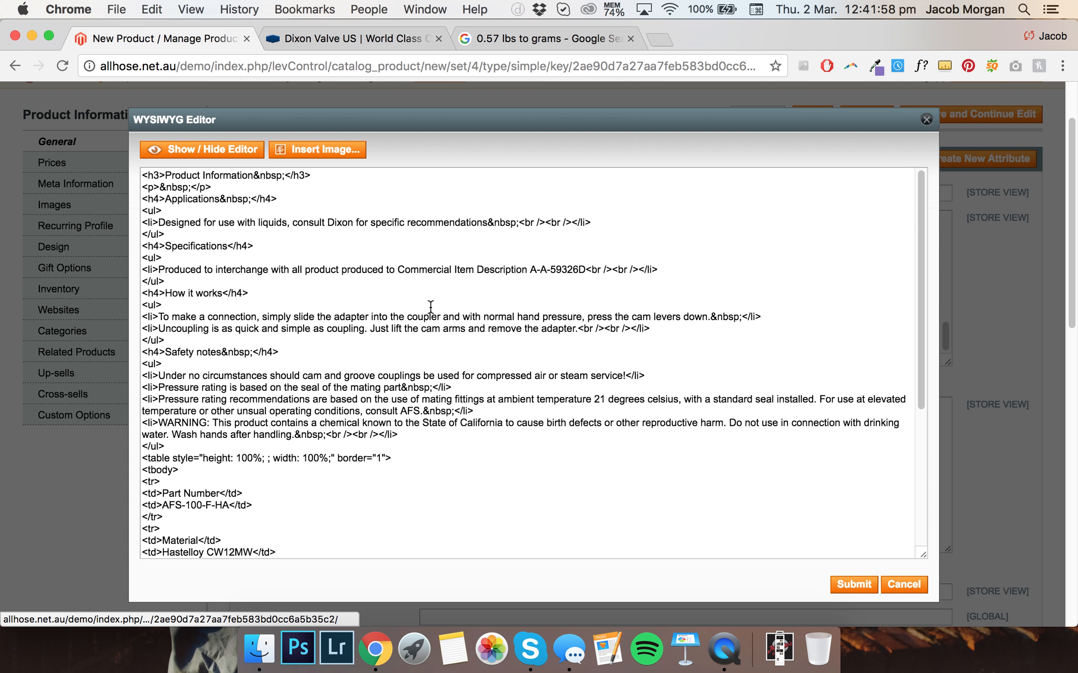
click(192, 149)
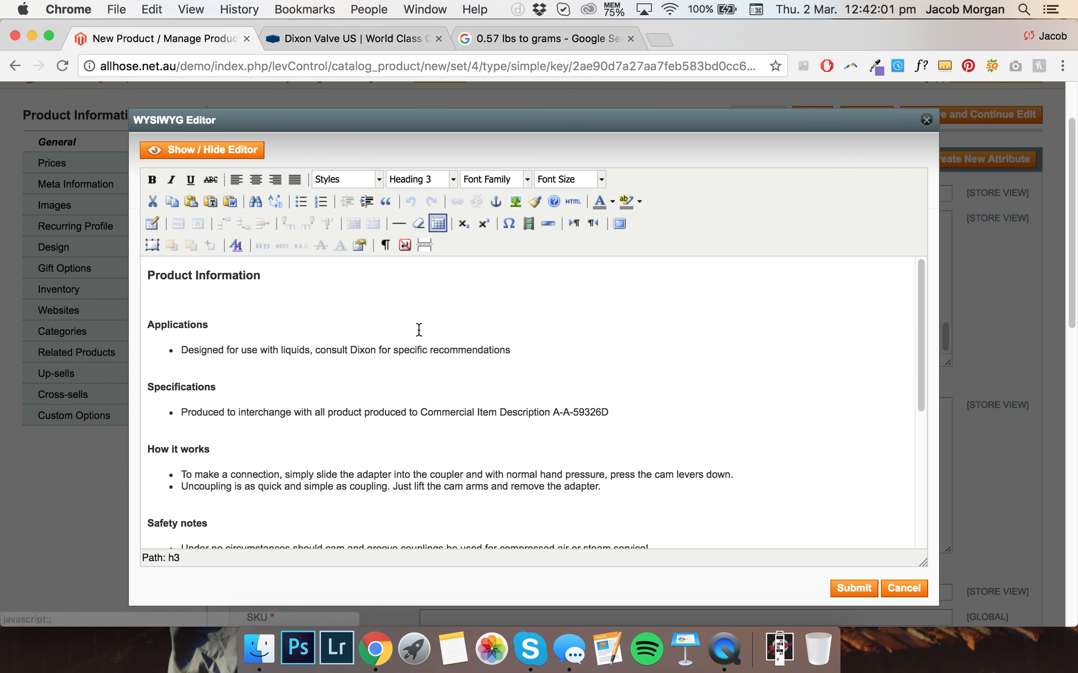
click(432, 340)
drag(515, 350, 185, 348)
key(super+c)
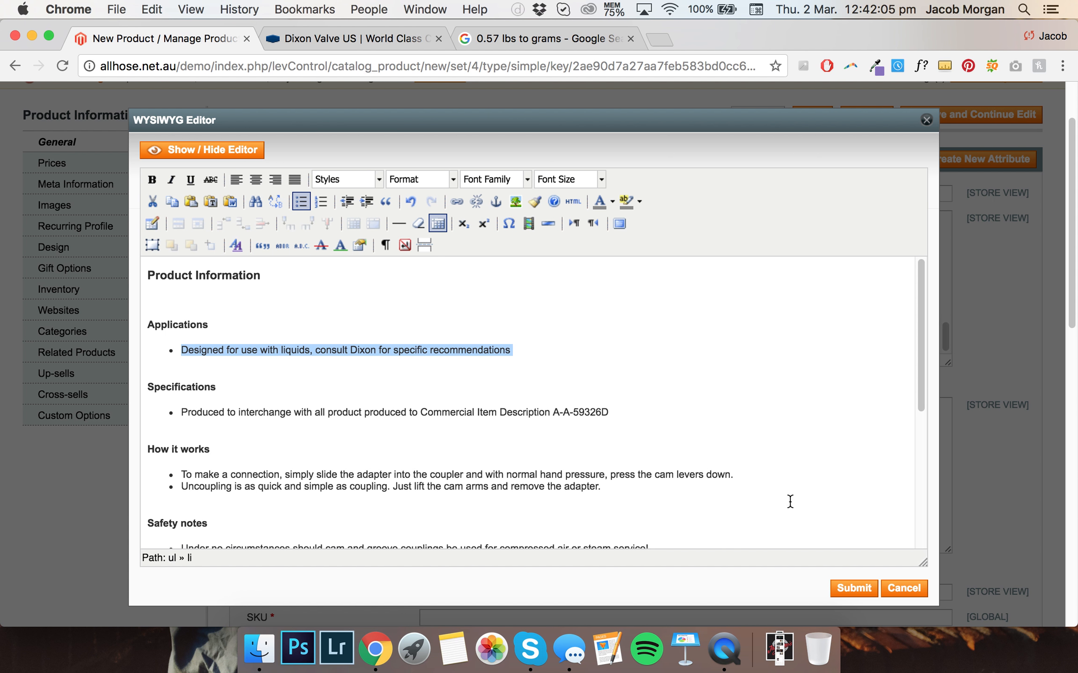
click(852, 589)
Set the short description to 'Application: designed for use with liquids, consult Dixon for specific recommendations' in the visual editor
click(464, 404)
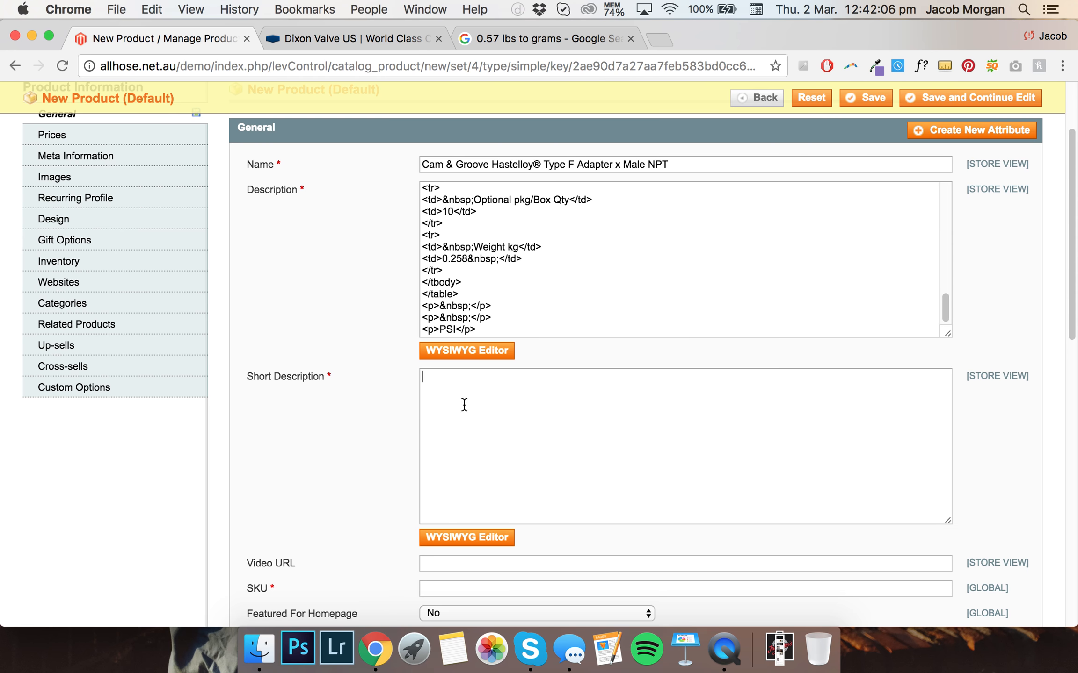
click(486, 536)
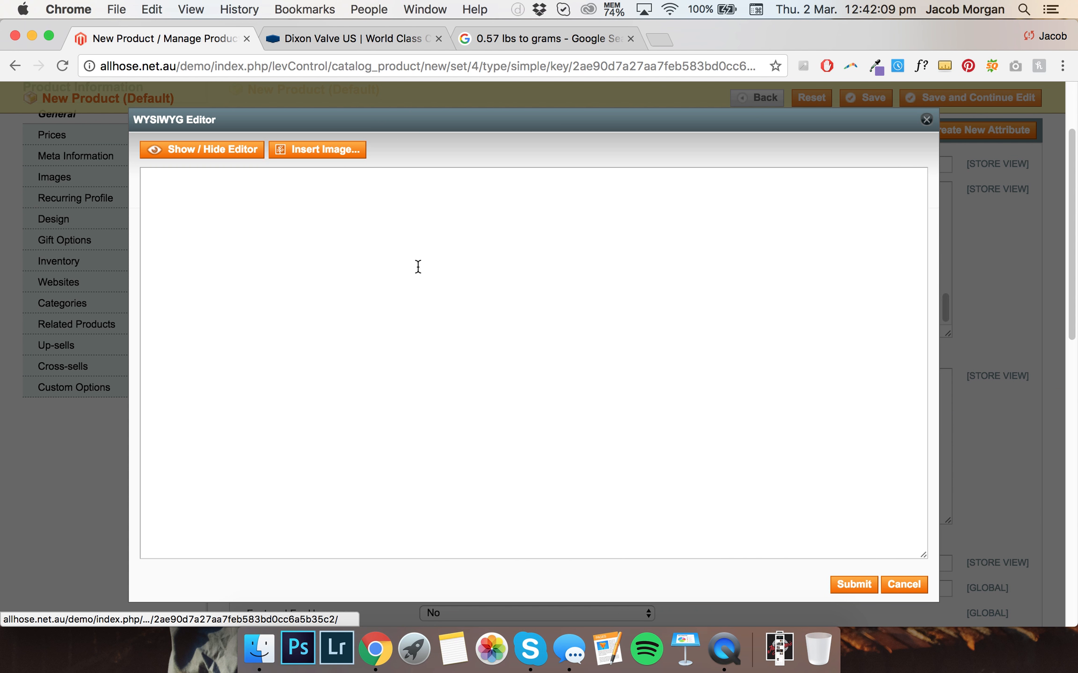
click(214, 150)
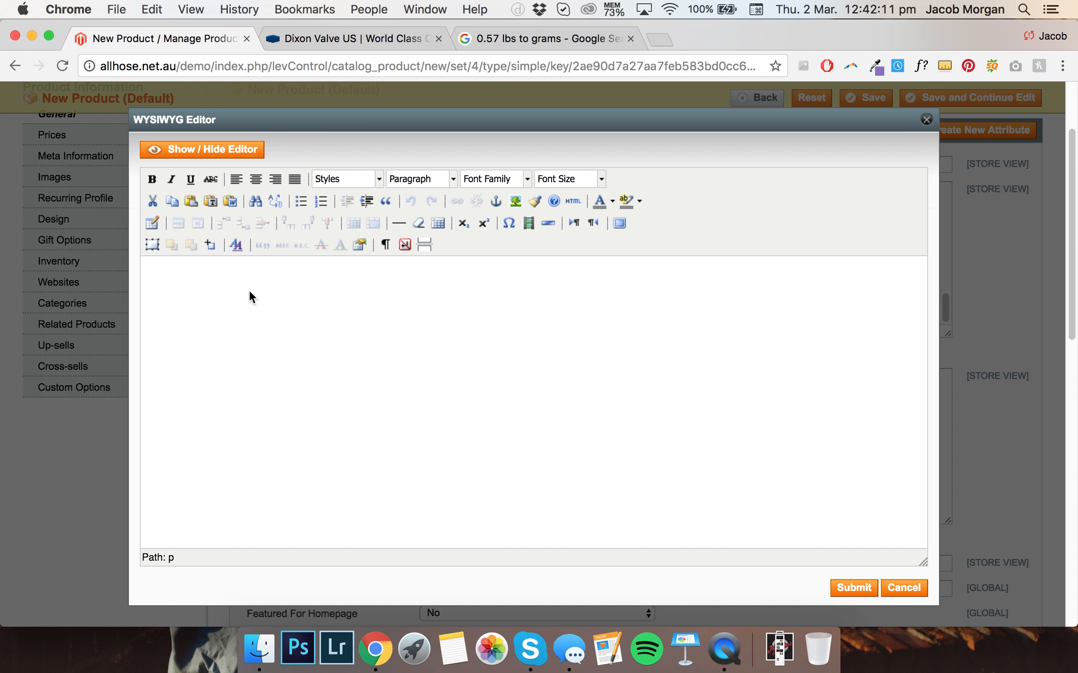
text(Application:)
key(super+v)
click(208, 271)
key(BackSpace)
text(d)
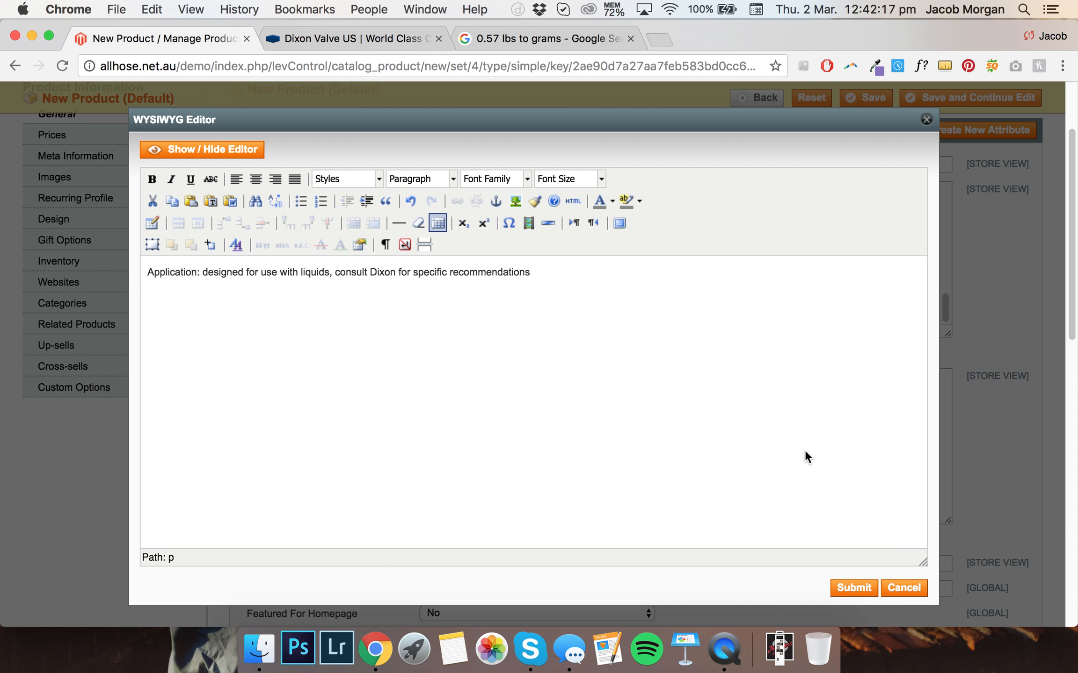
click(835, 583)
Review the description and short description fields on the General page
scroll(484, 330, up, 2)
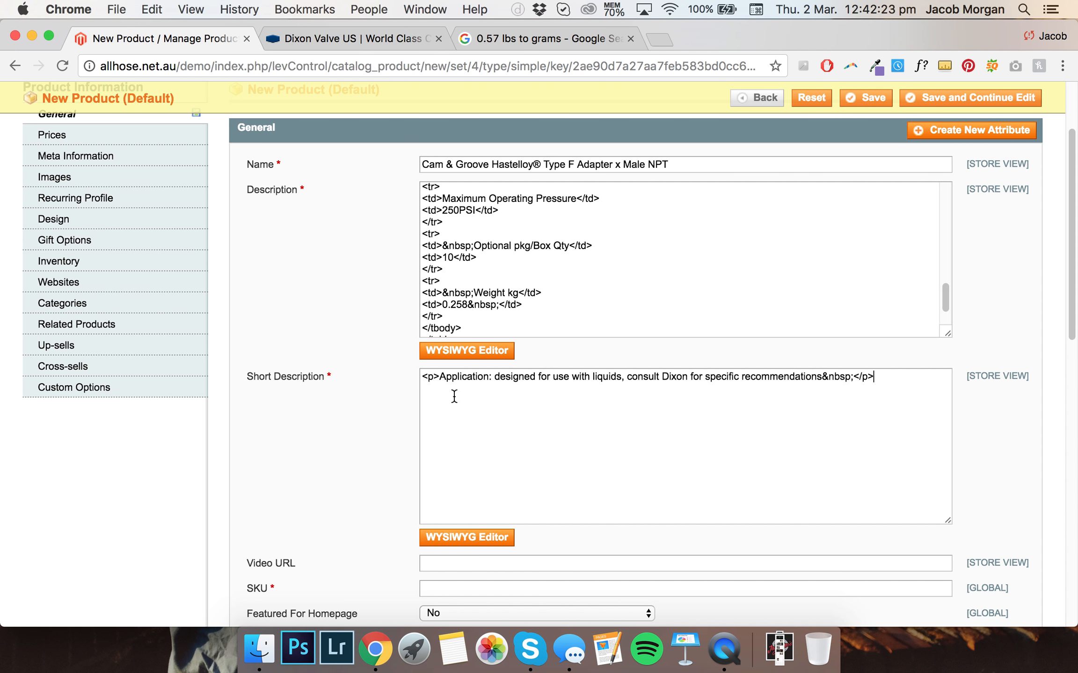
scroll(454, 397, up, 1)
scroll(555, 290, down, 1)
scroll(554, 290, up, 8)
scroll(390, 308, down, 3)
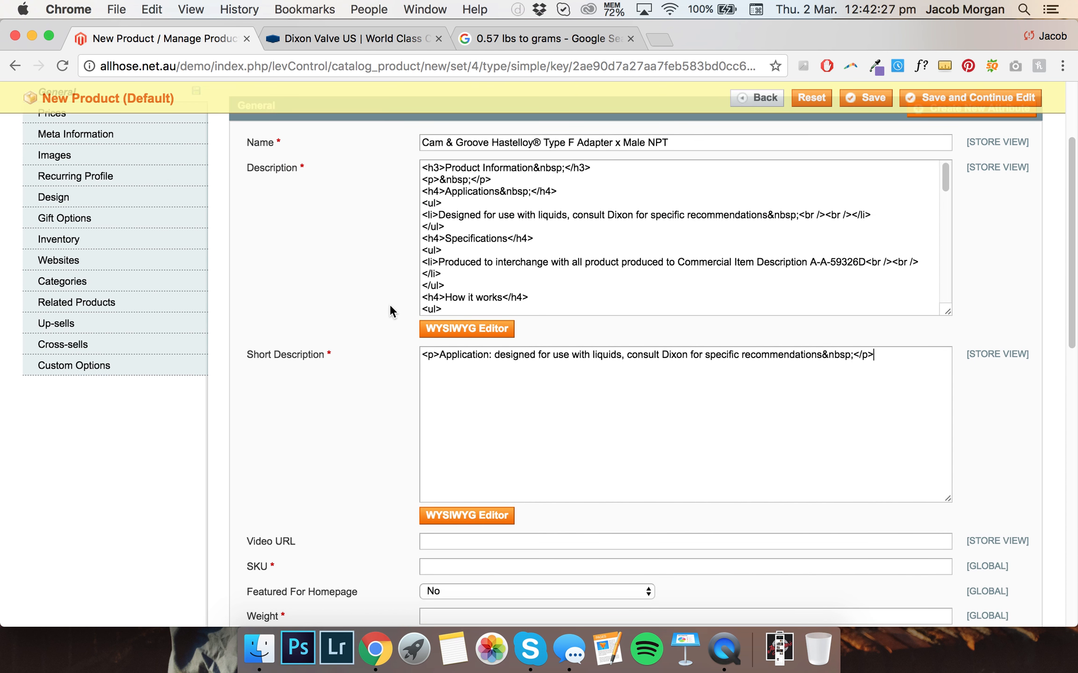
scroll(390, 301, down, 5)
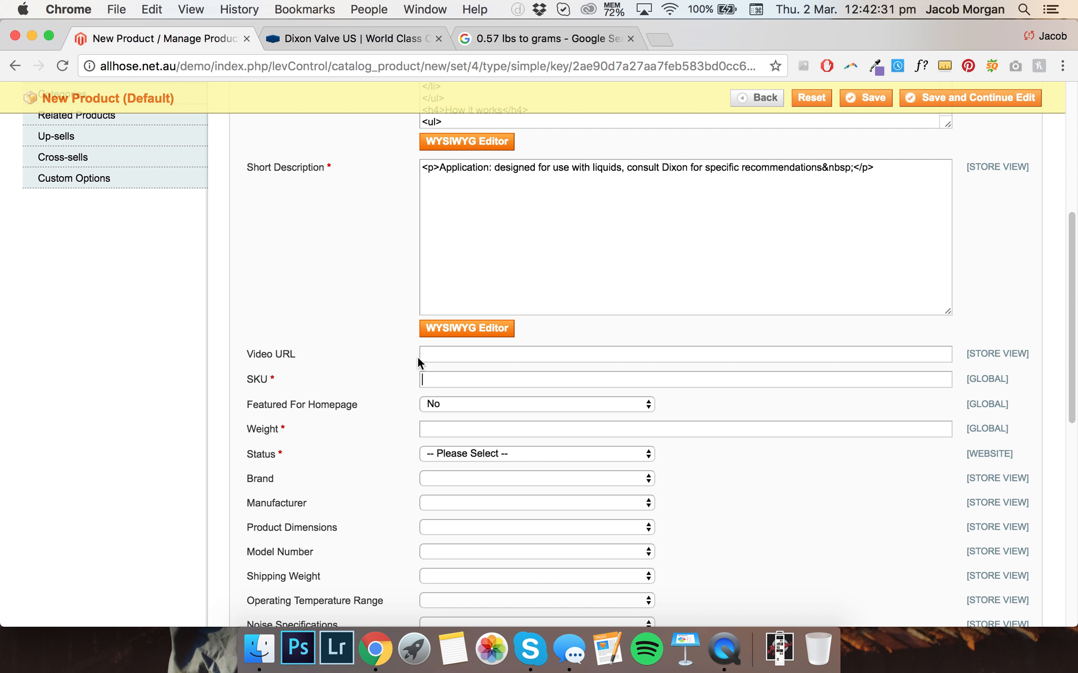
scroll(372, 294, down, 2)
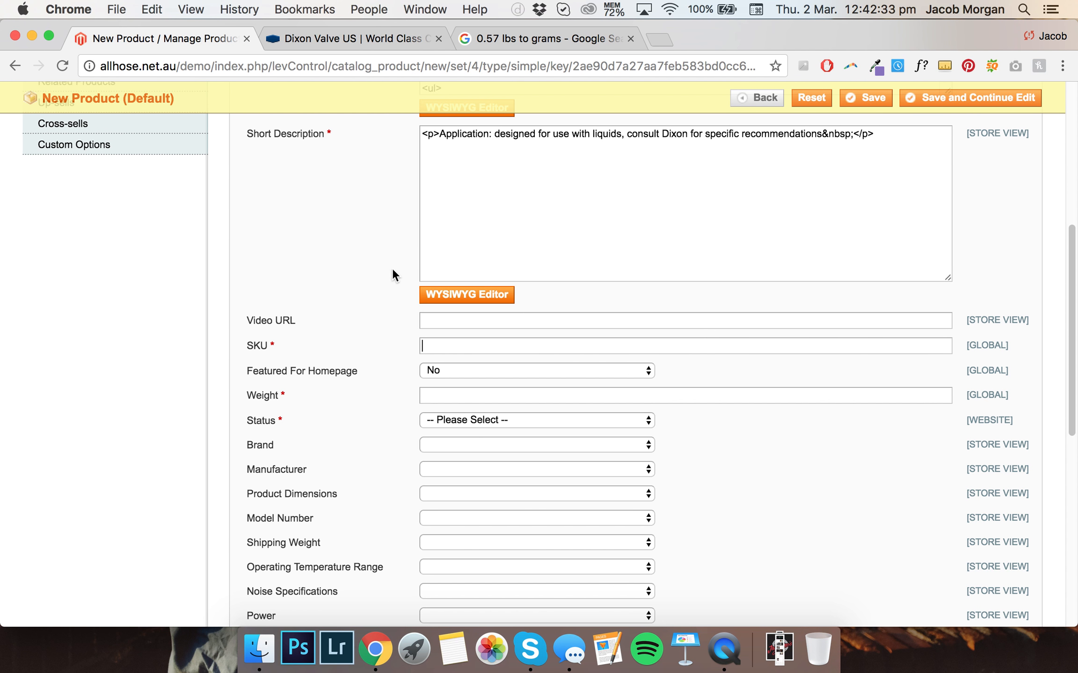
scroll(390, 270, up, 4)
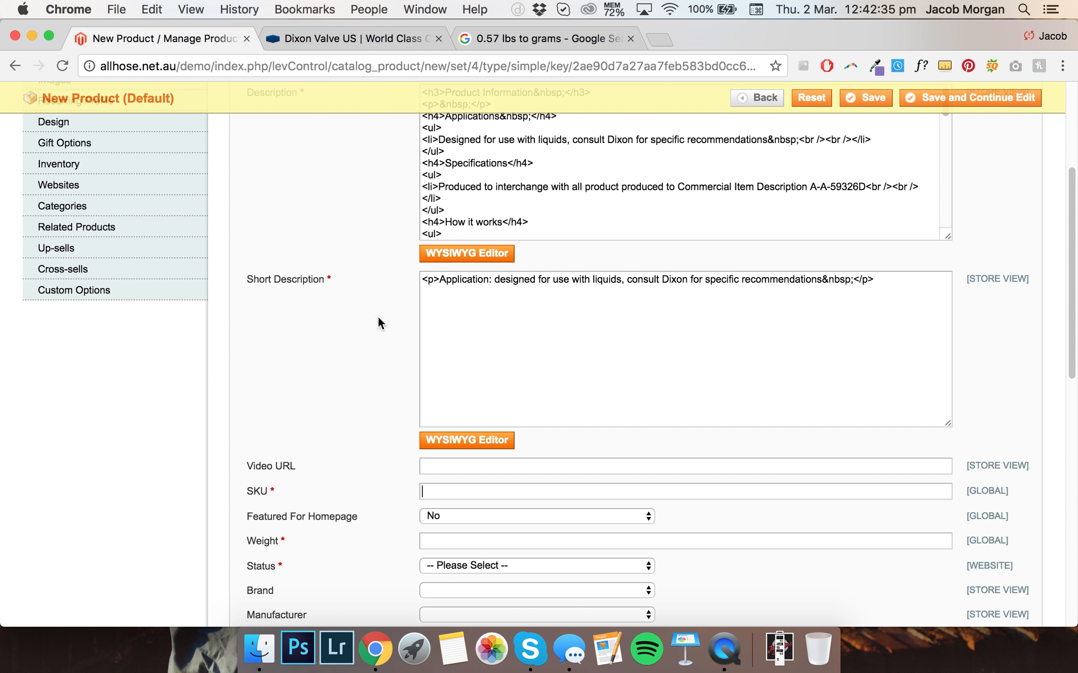
scroll(389, 242, down, 4)
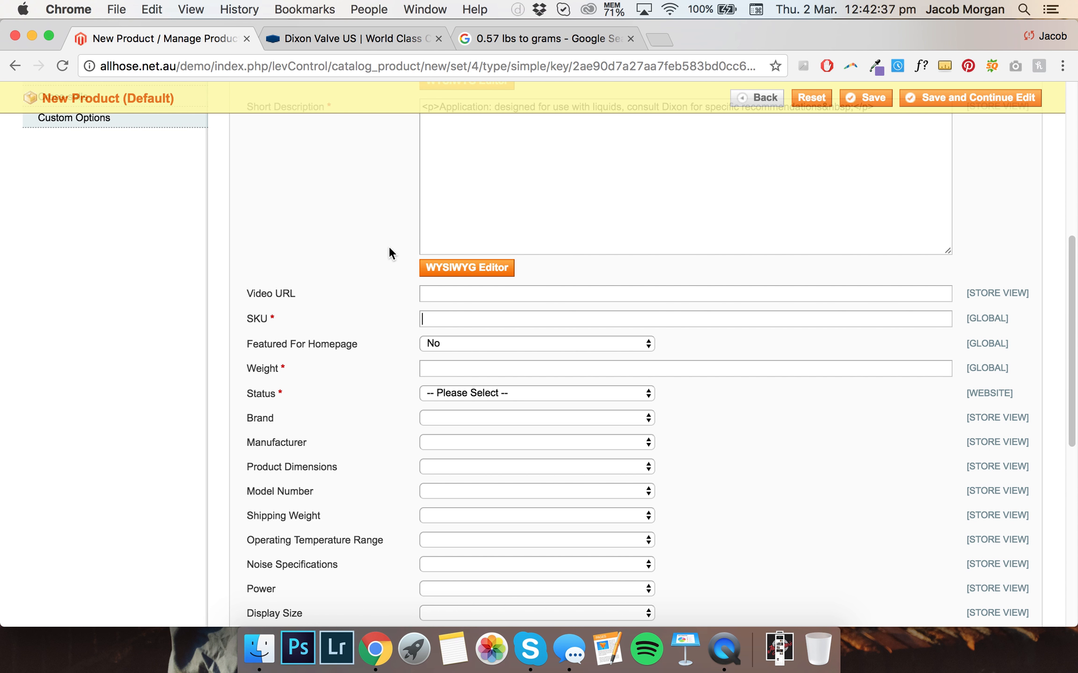
scroll(401, 298, up, 4)
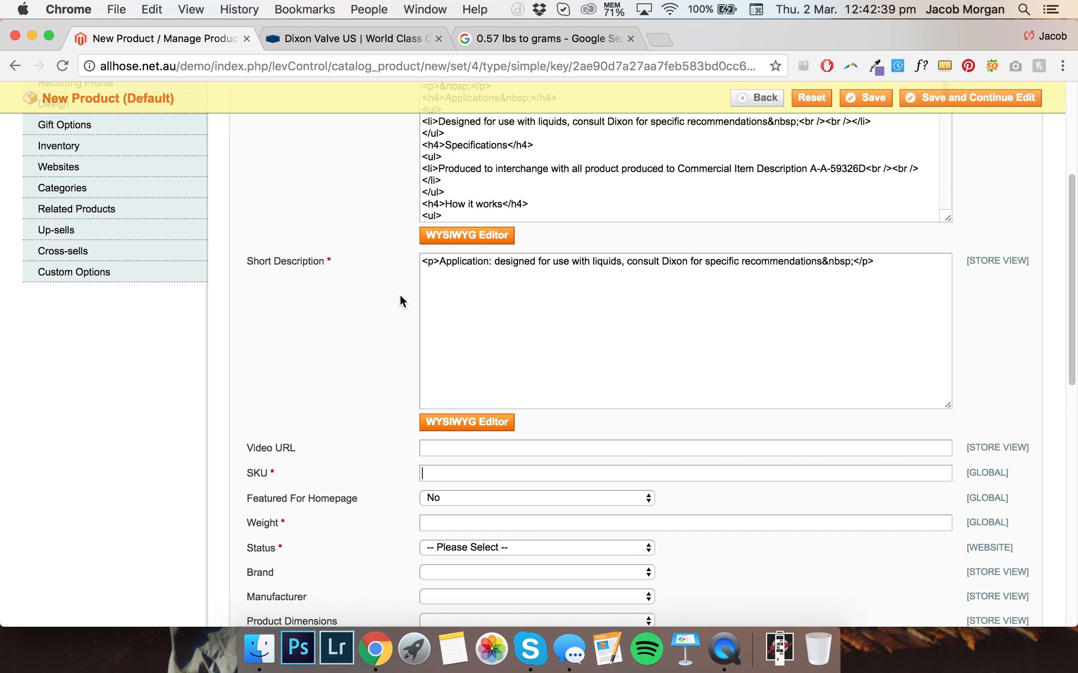
scroll(398, 293, up, 4)
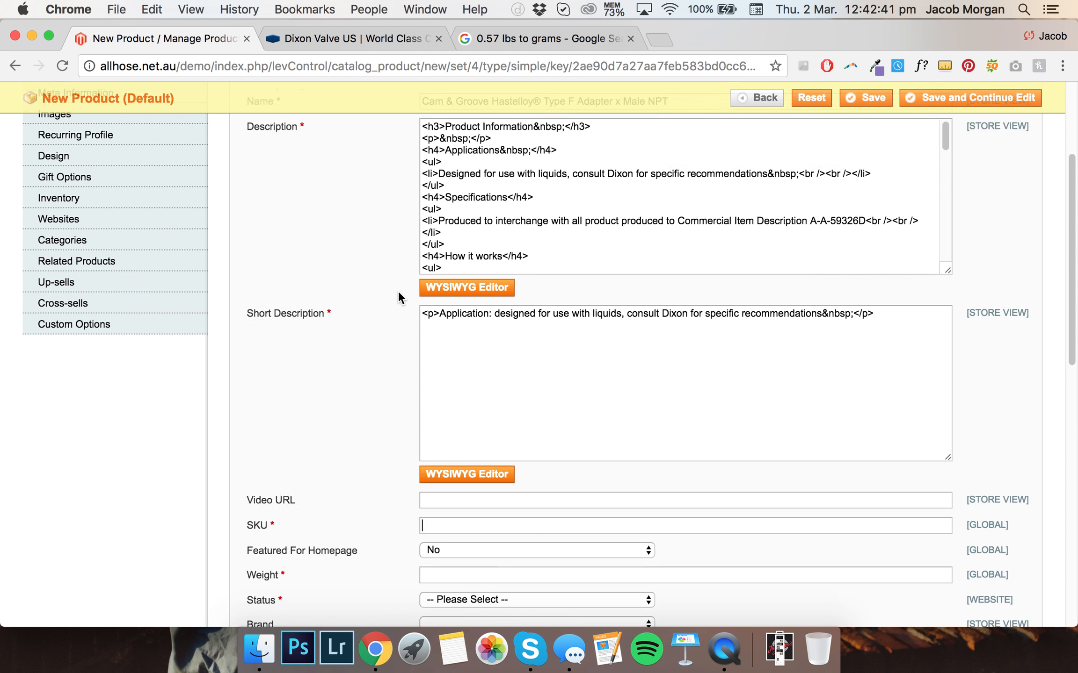
scroll(398, 289, down, 6)
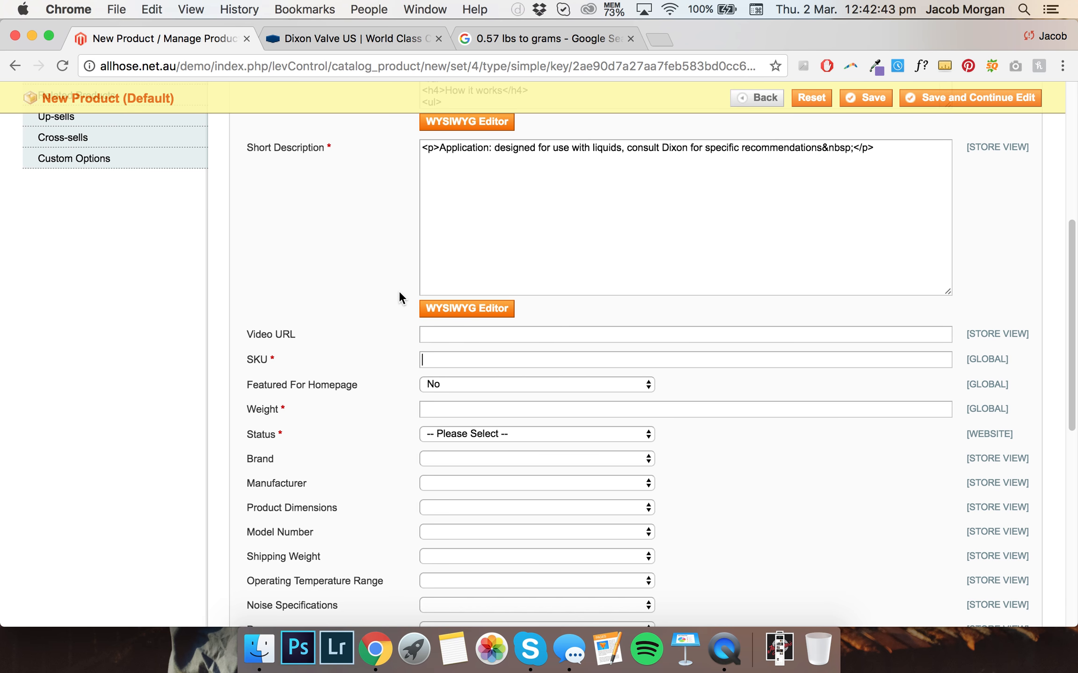
Enter AFS-100-F-HA as the product SKU
text(AFS-)
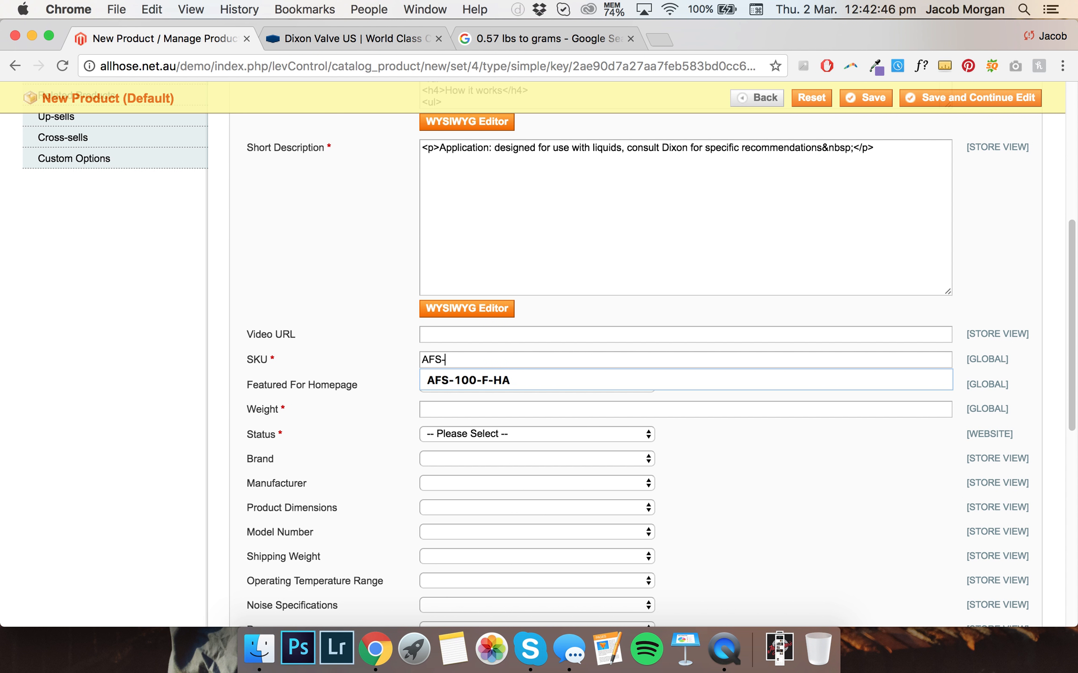
key(Down)
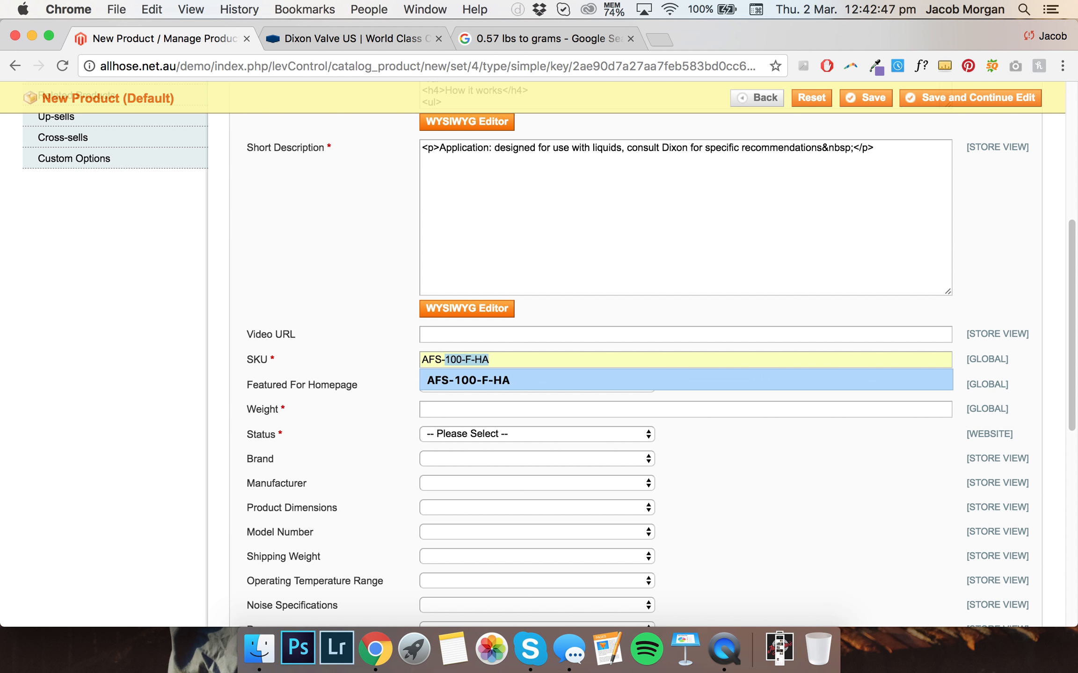
key(Return)
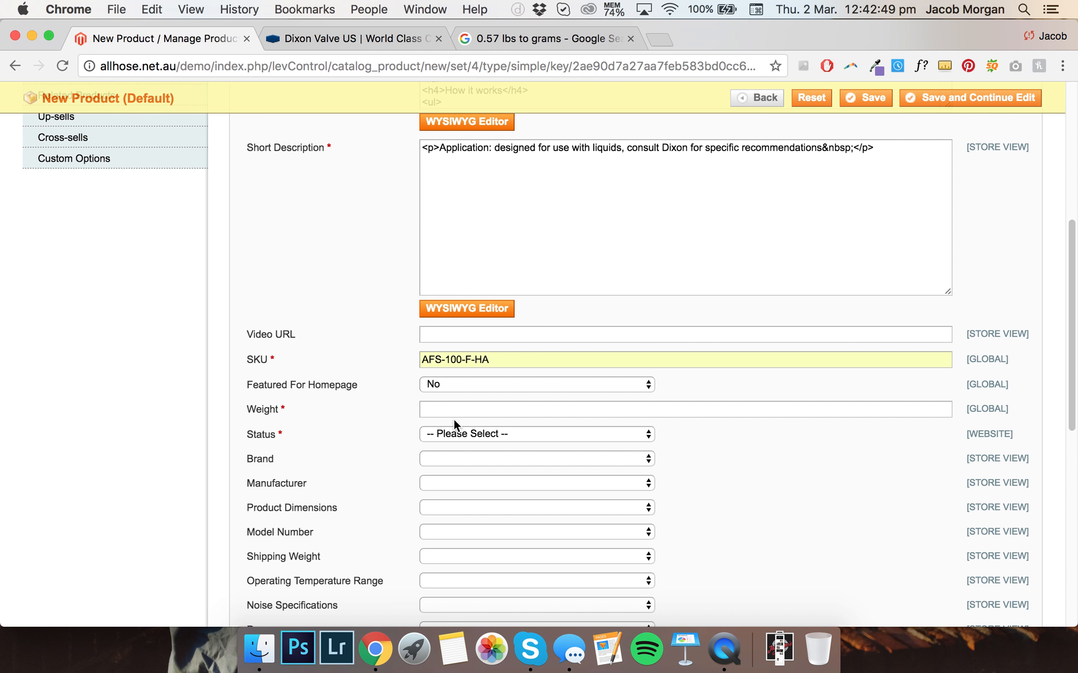
Check the pounds-to-grams conversion in the Google tab and set the product weight to 0.258
click(508, 38)
click(149, 43)
text(58)
click(422, 409)
text(0)
Set the product status to Enabled
scroll(431, 388, down, 5)
click(449, 280)
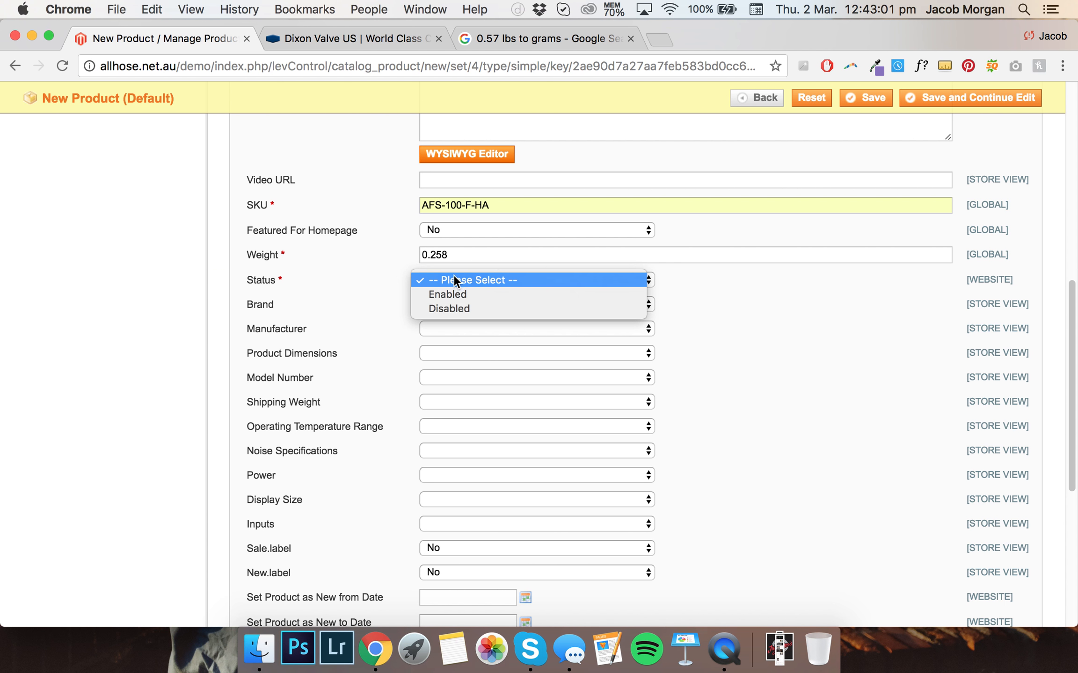
click(460, 295)
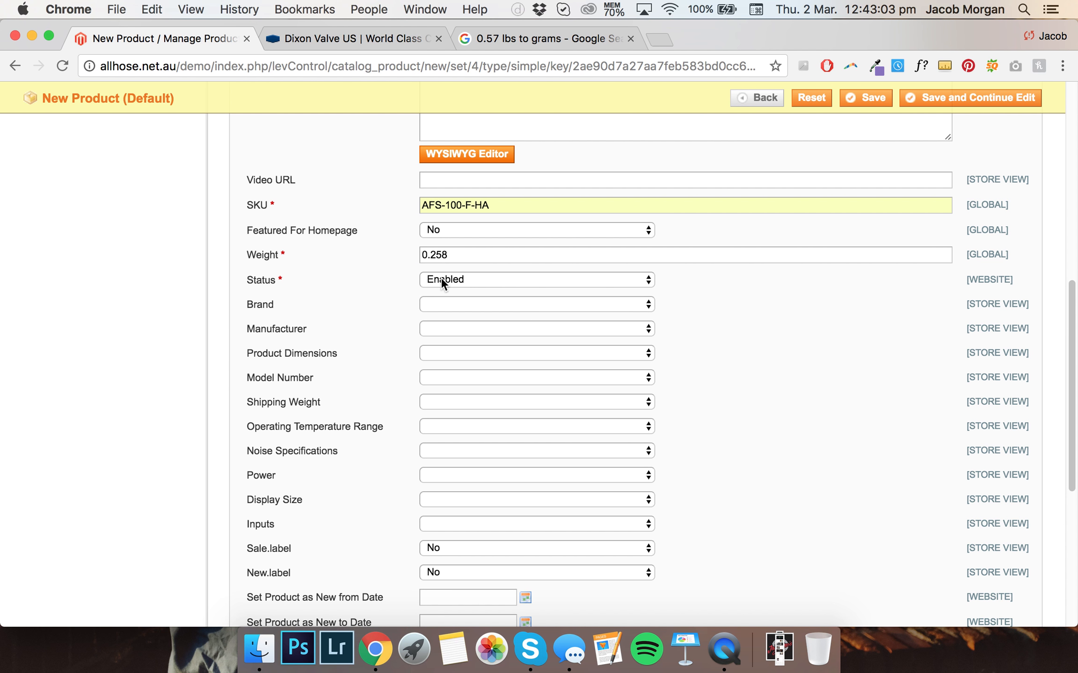
scroll(422, 282, up, 1)
scroll(419, 288, down, 1)
click(469, 303)
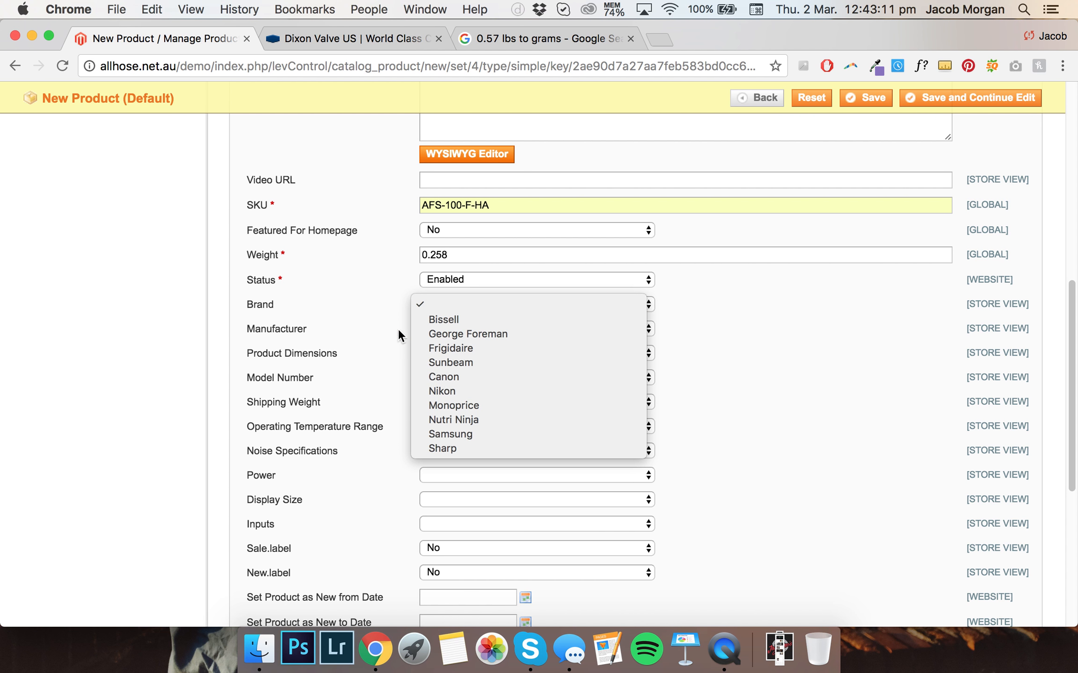
click(458, 327)
click(458, 326)
click(407, 306)
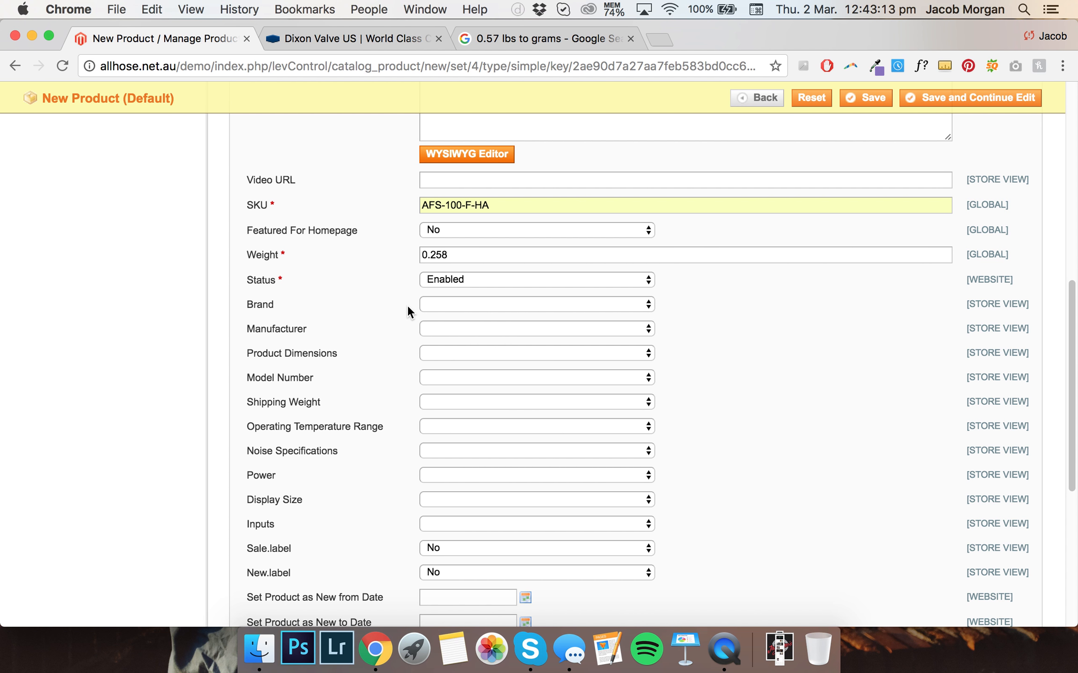
Open the Prices section and set the price to 0
scroll(370, 299, down, 1)
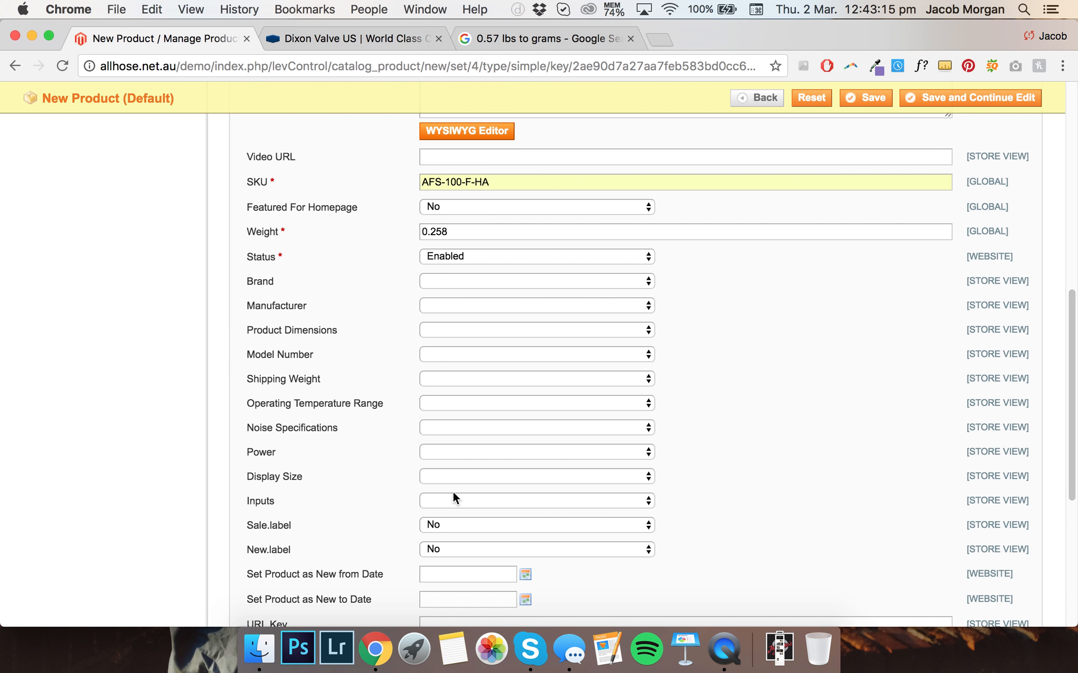
scroll(393, 423, down, 8)
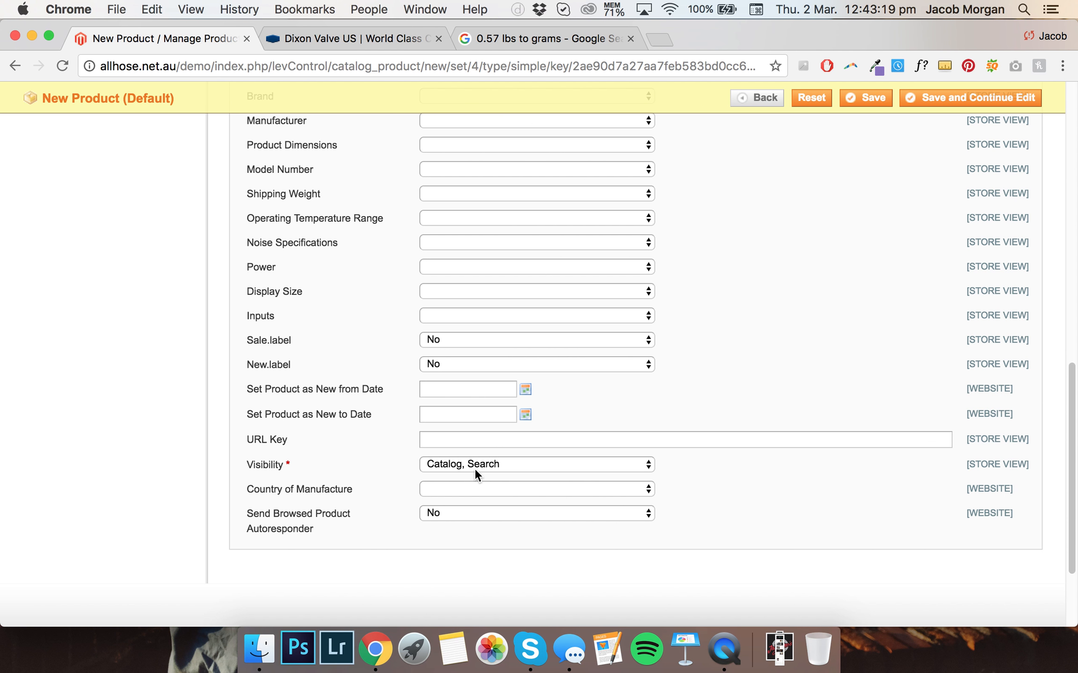
scroll(414, 418, up, 20)
scroll(411, 419, down, 1)
click(181, 216)
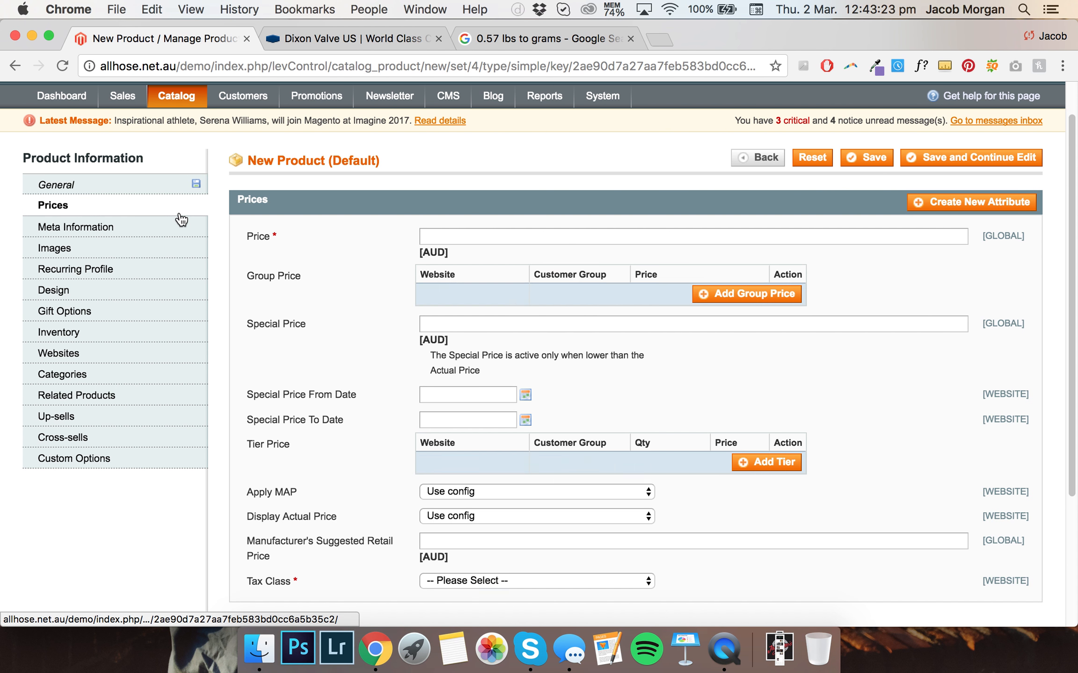
click(438, 236)
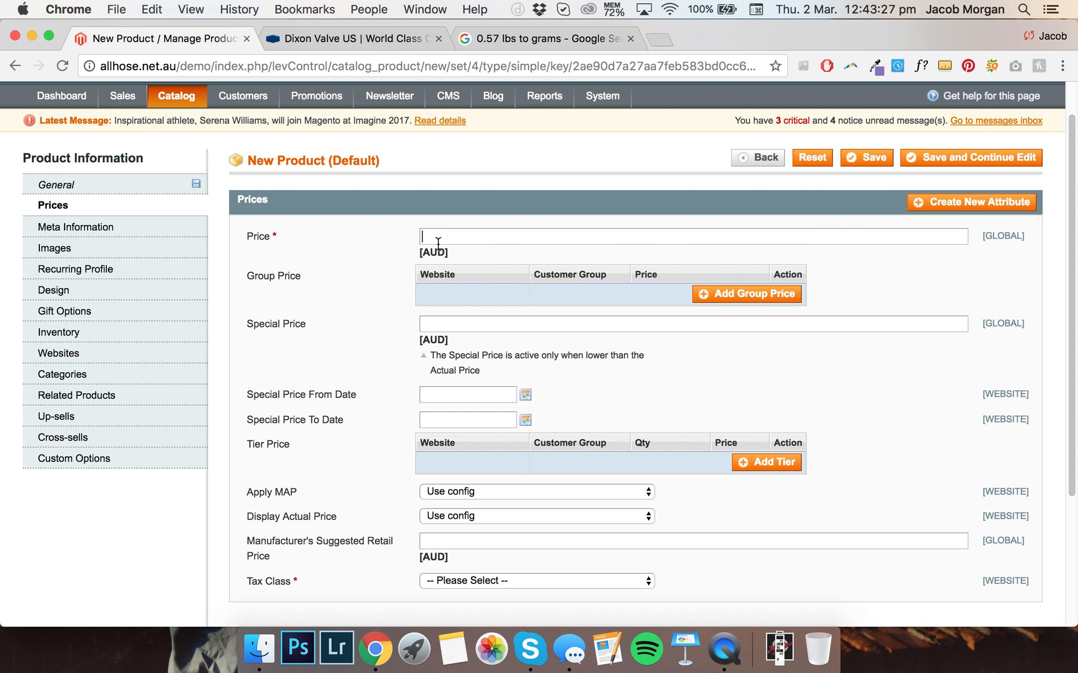
text(0)
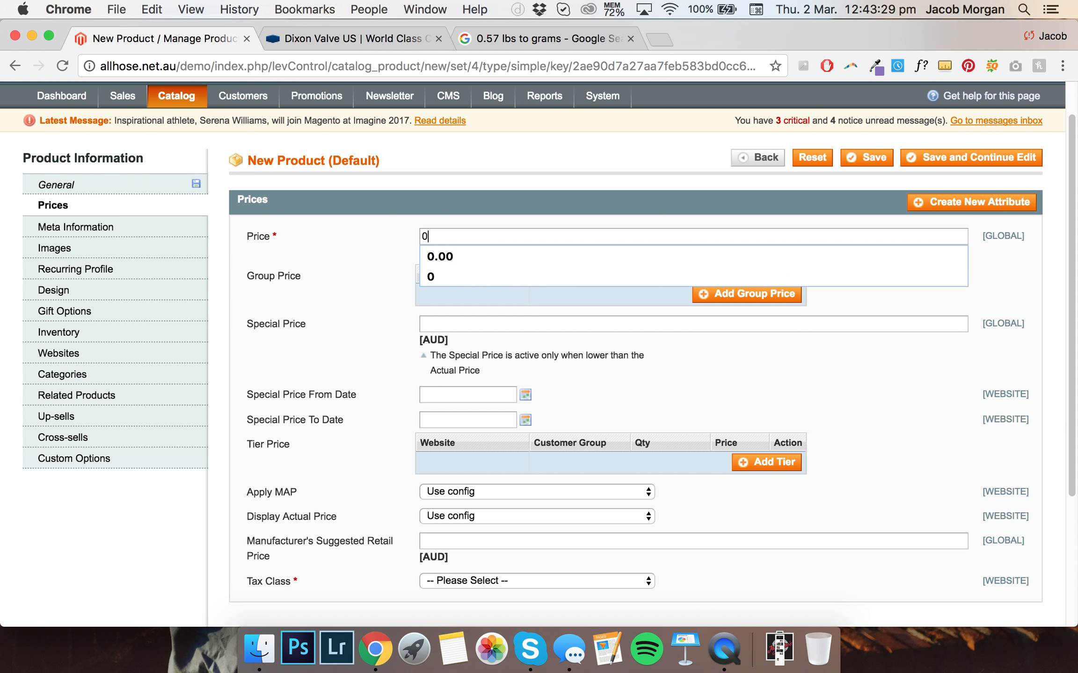
click(392, 232)
Set the tax class to Taxable Goods
scroll(401, 233, down, 1)
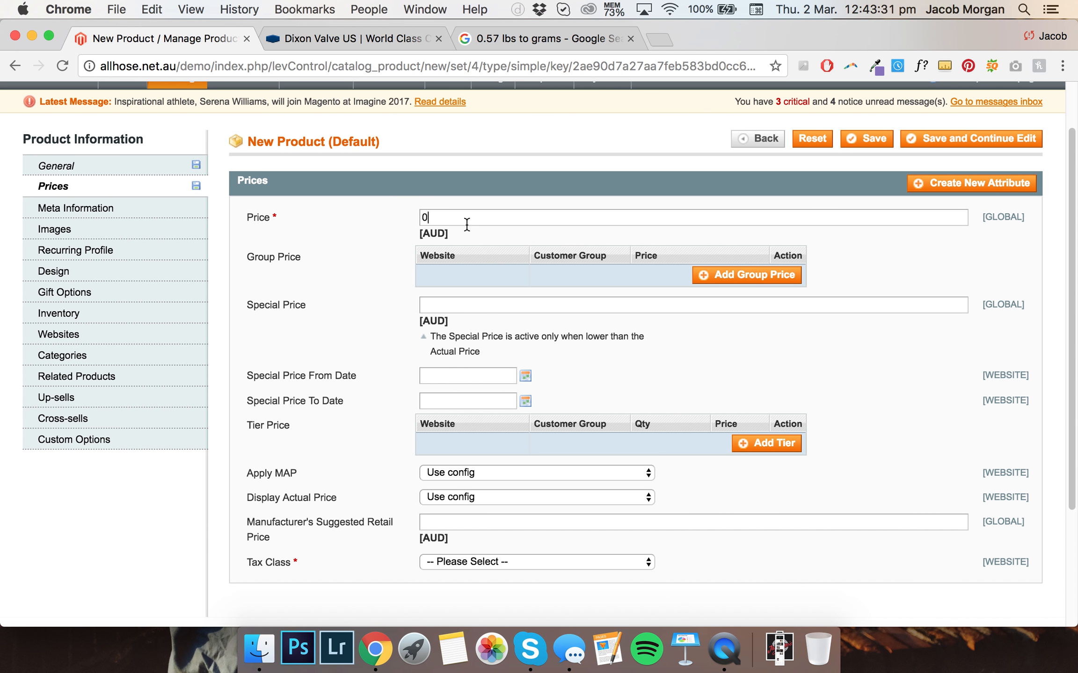
click(461, 562)
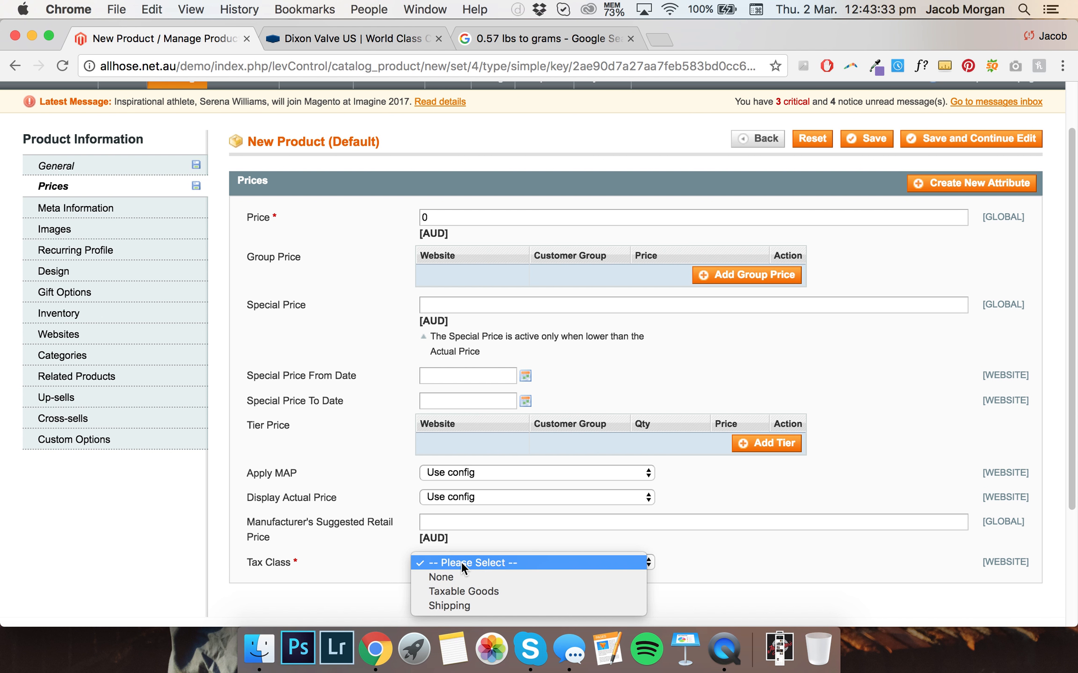
click(461, 591)
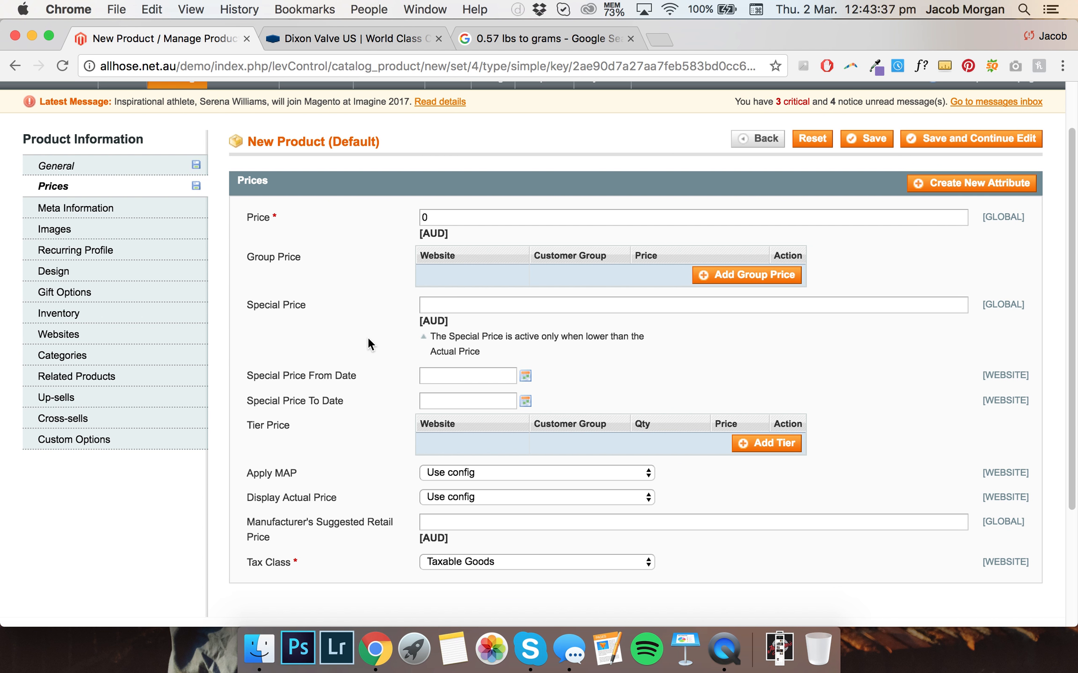
Copy the product name from the General section into the Meta Title field
click(111, 213)
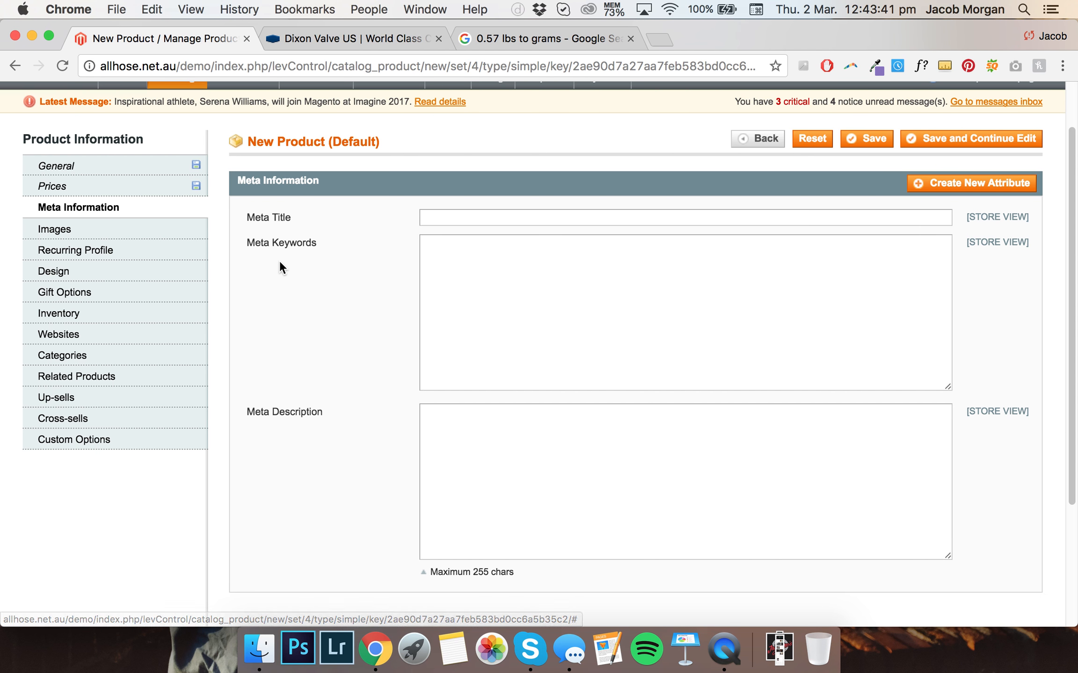
scroll(377, 469, down, 1)
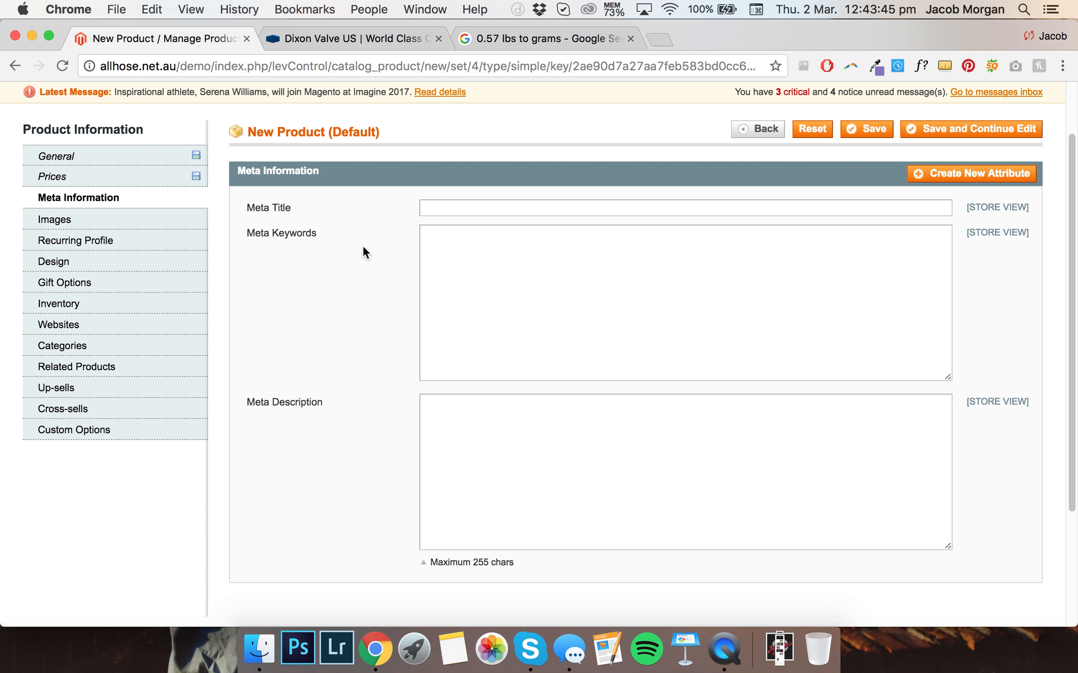
scroll(361, 245, up, 2)
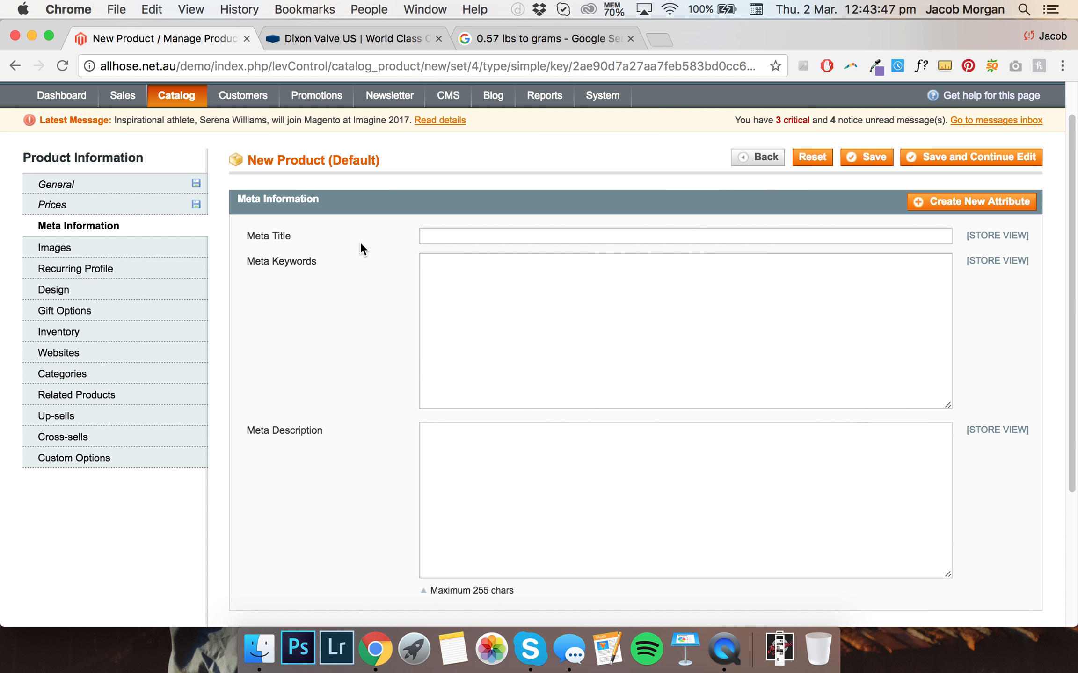
scroll(361, 245, down, 2)
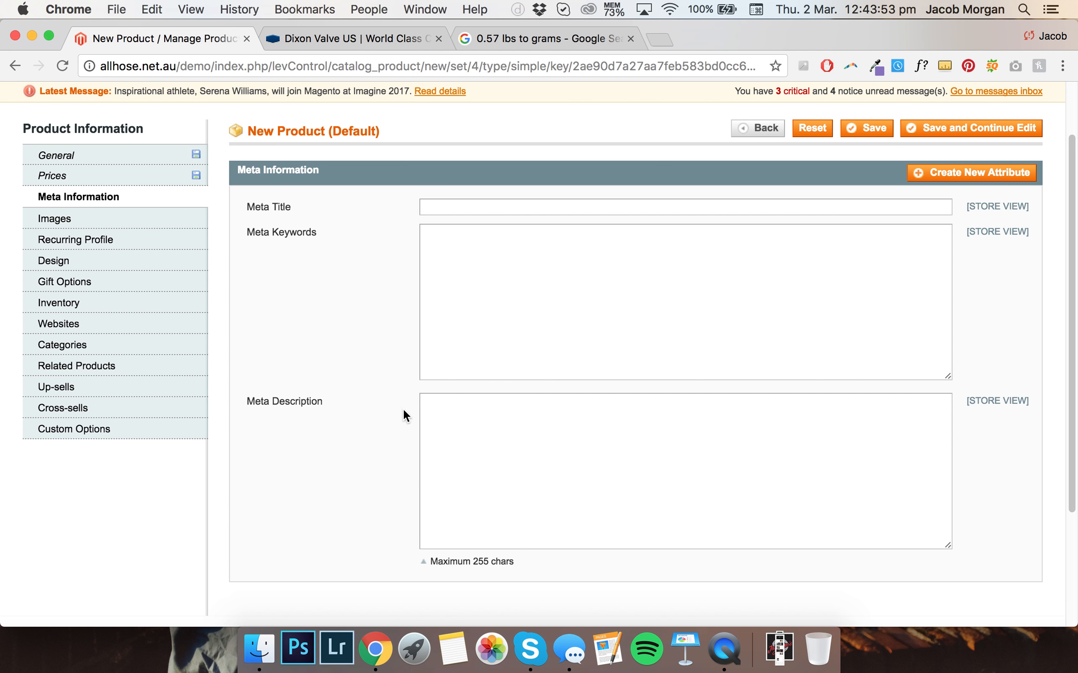
click(181, 159)
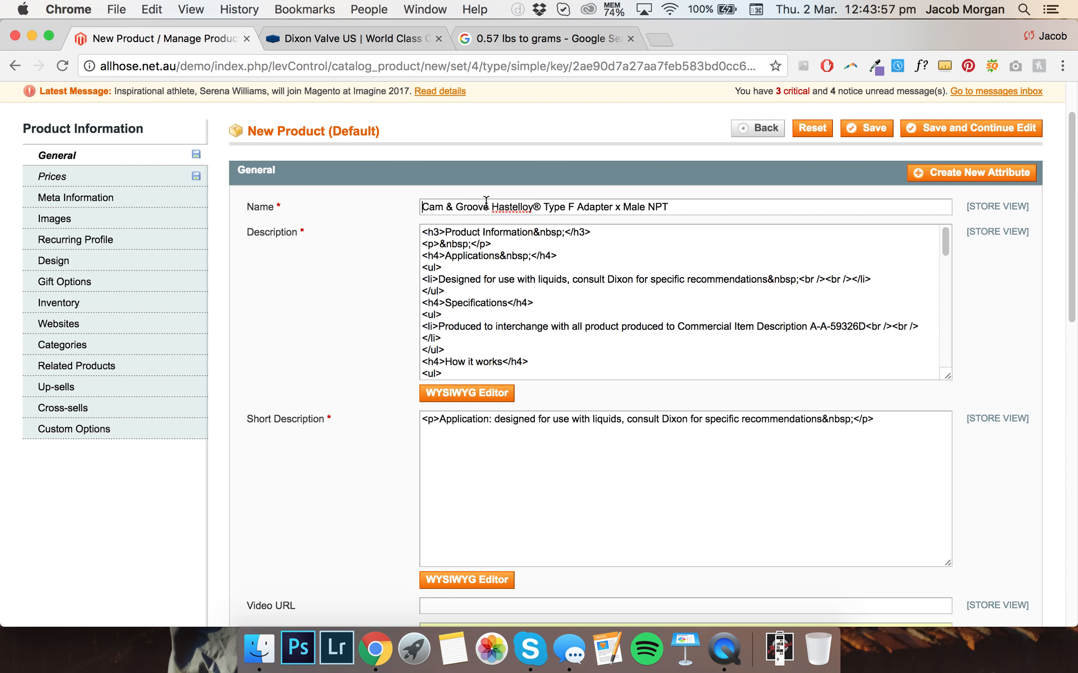
key(super+a)
key(super+c)
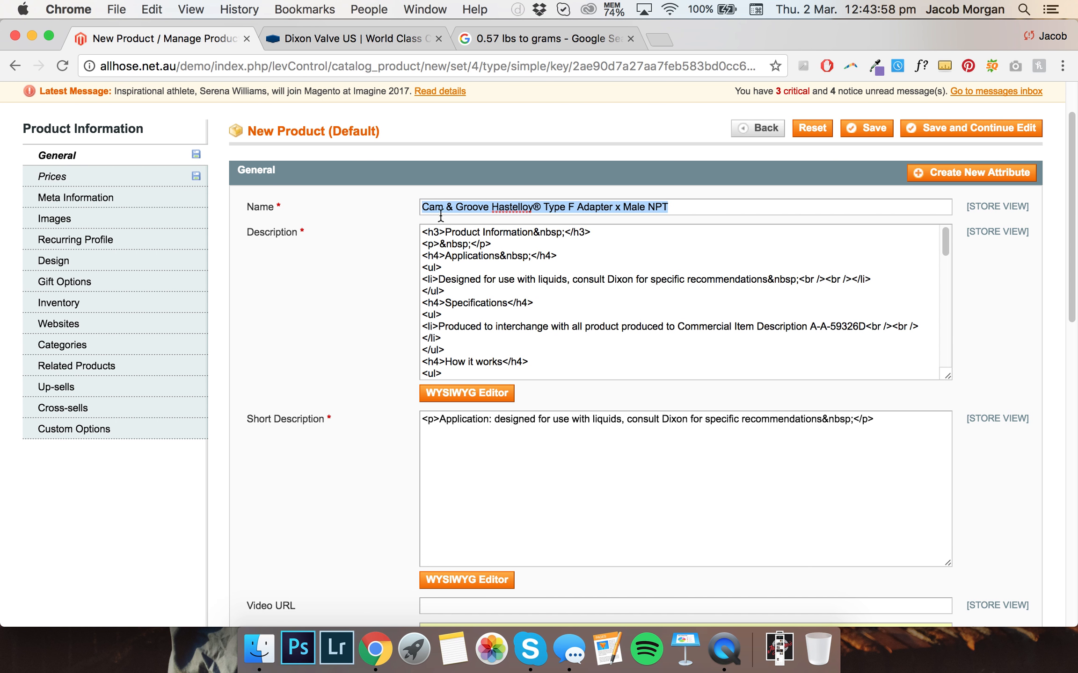
click(168, 200)
key(super+v)
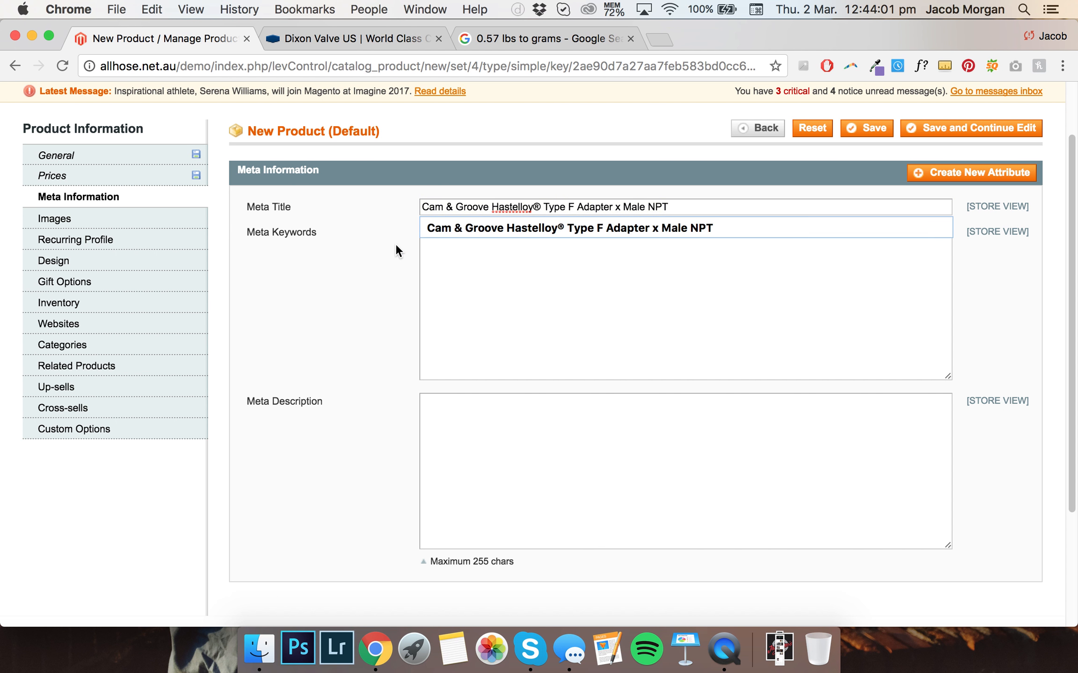
key(super+a)
key(Tab)
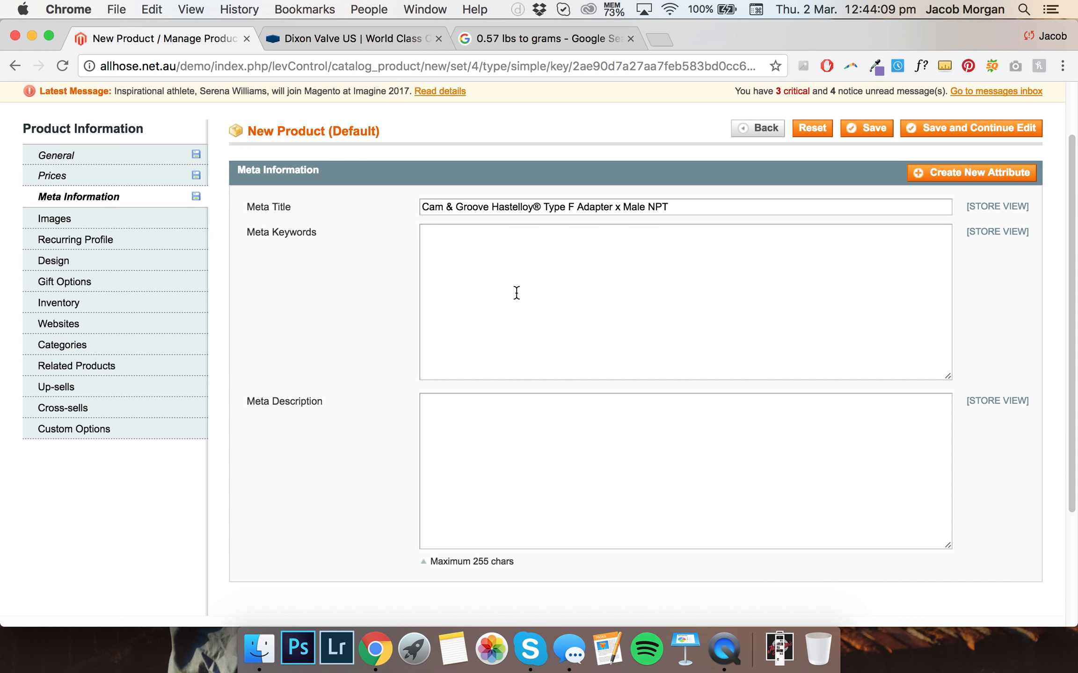
Enter the meta keywords: Type F Camlock Brisbane, AFS Camlock, AFS couplings, Type F Adapter Brisbane, Camlock Adapter Brisbane, Type F Adapter AFS
text(Type F Camlock Brisbane, A)
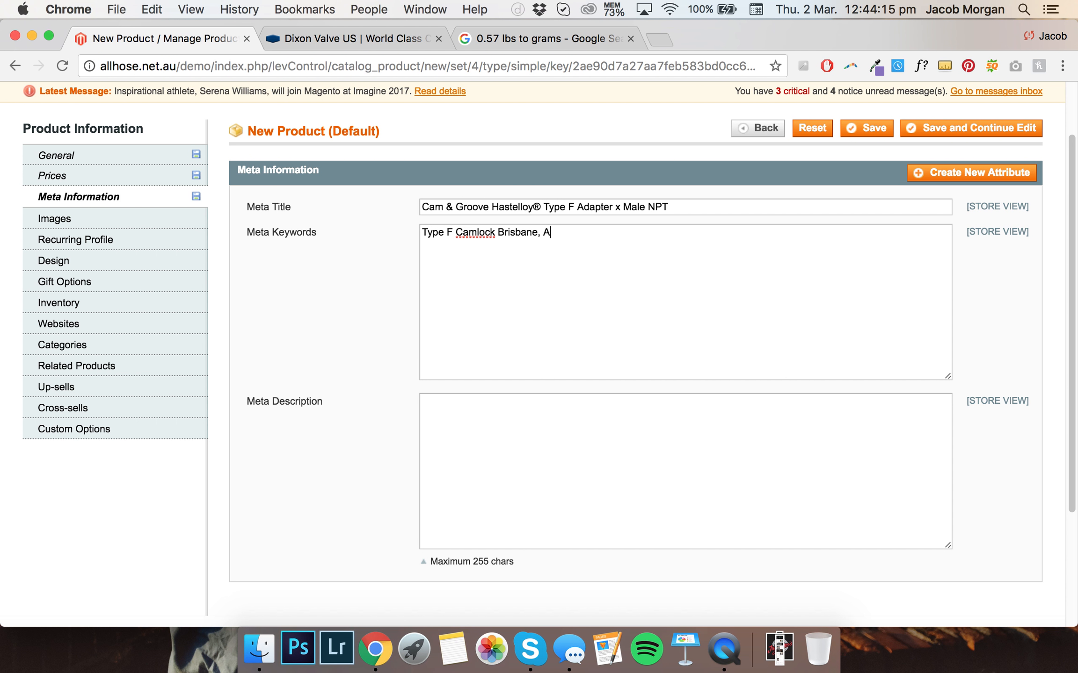
text(FS Camlock, AFS couplings, Type F Adapter Brisba)
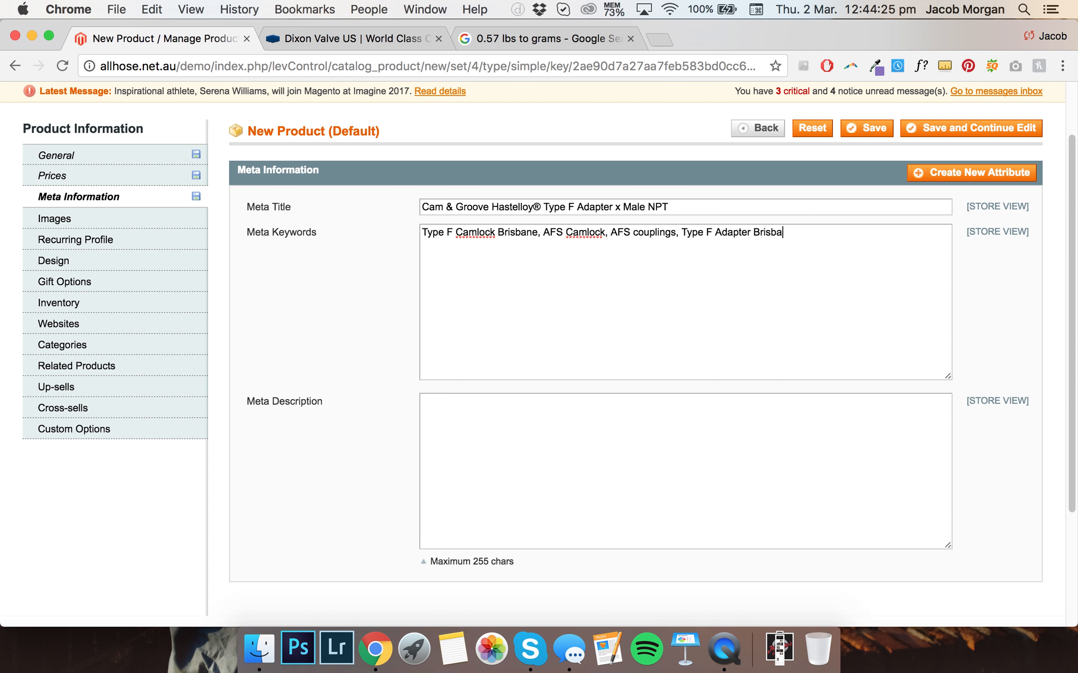
text(ne, Camlock Adapter Brisbane, Camlock Adapter Brisbane,)
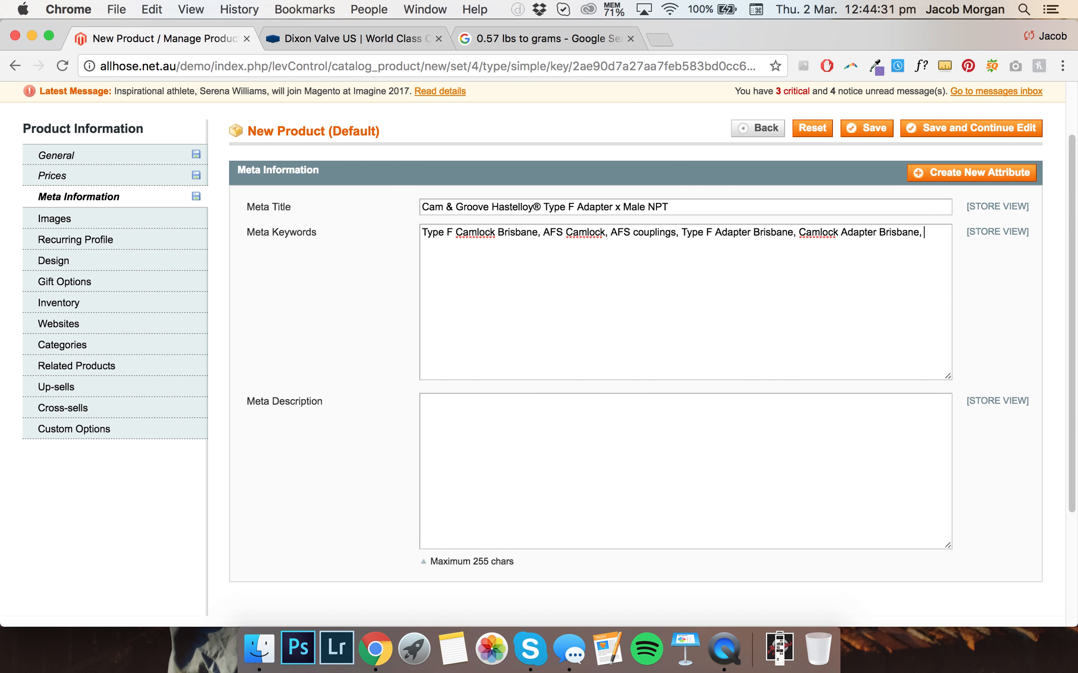
text(Type F Adapter AFS)
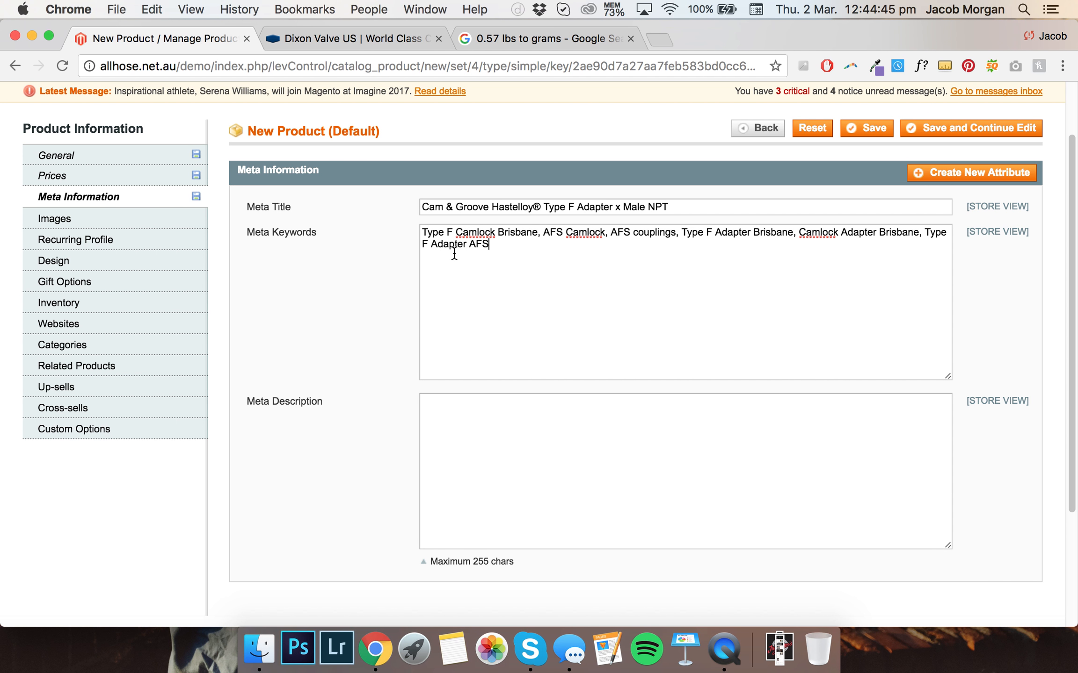
Replace Dixon with AFS in the short description using its WYSIWYG editor, and copy the text
click(161, 161)
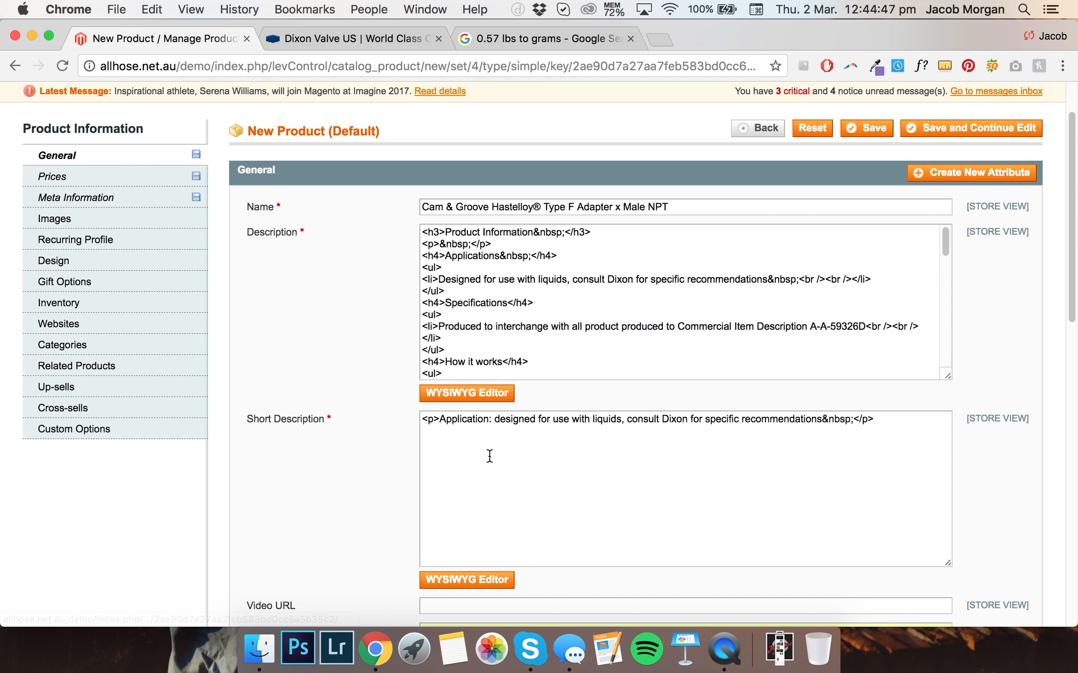
click(455, 393)
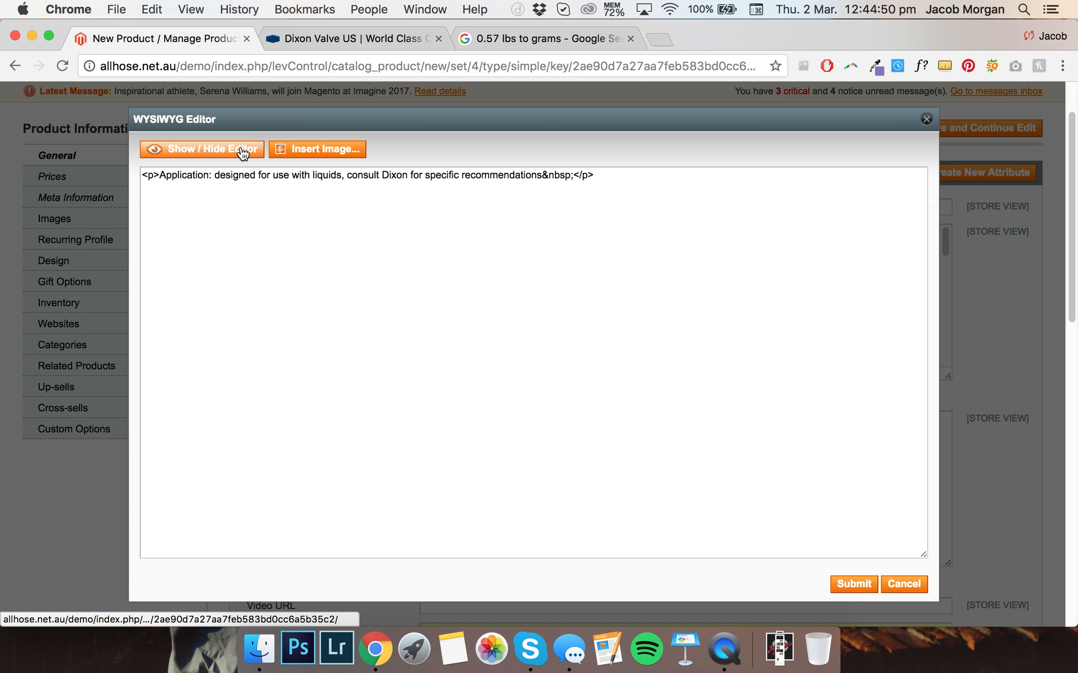
click(242, 151)
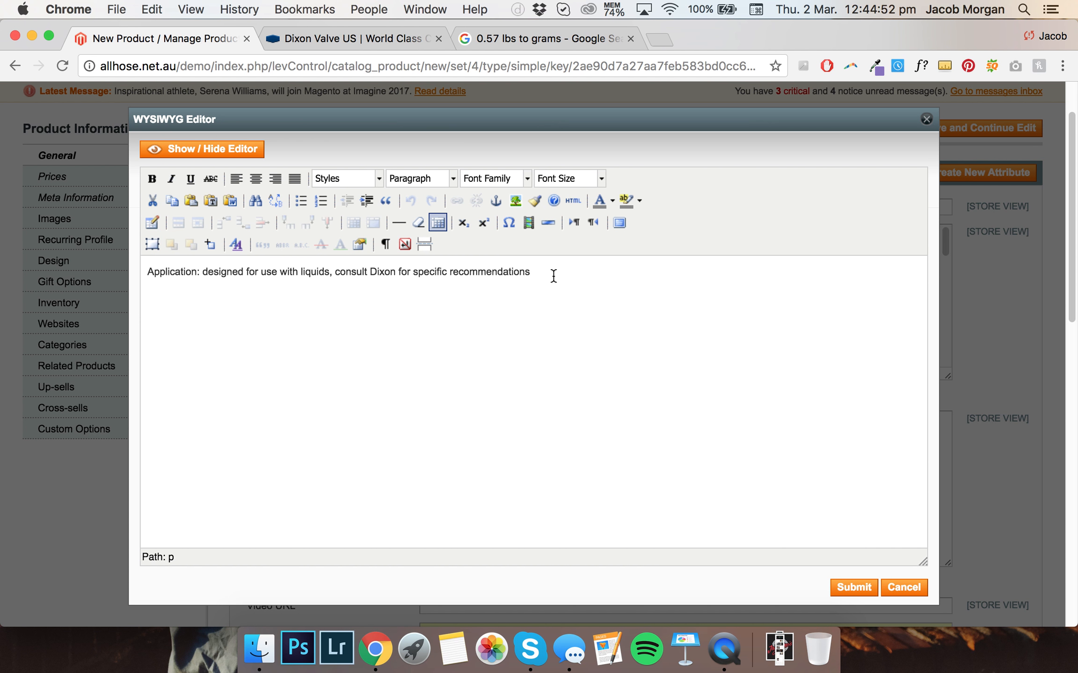
click(396, 271)
key(BackSpace)
key(BackSpace)
key(BackSpace)
key(BackSpace)
key(BackSpace)
text(AFS)
key(super+a)
key(super+c)
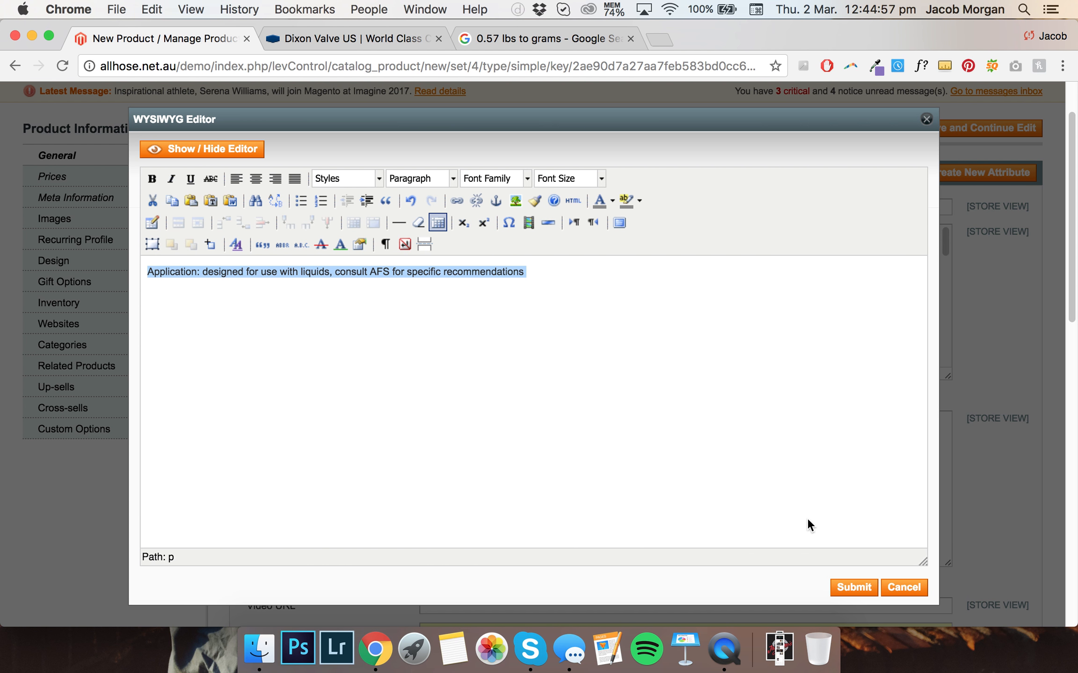
click(845, 587)
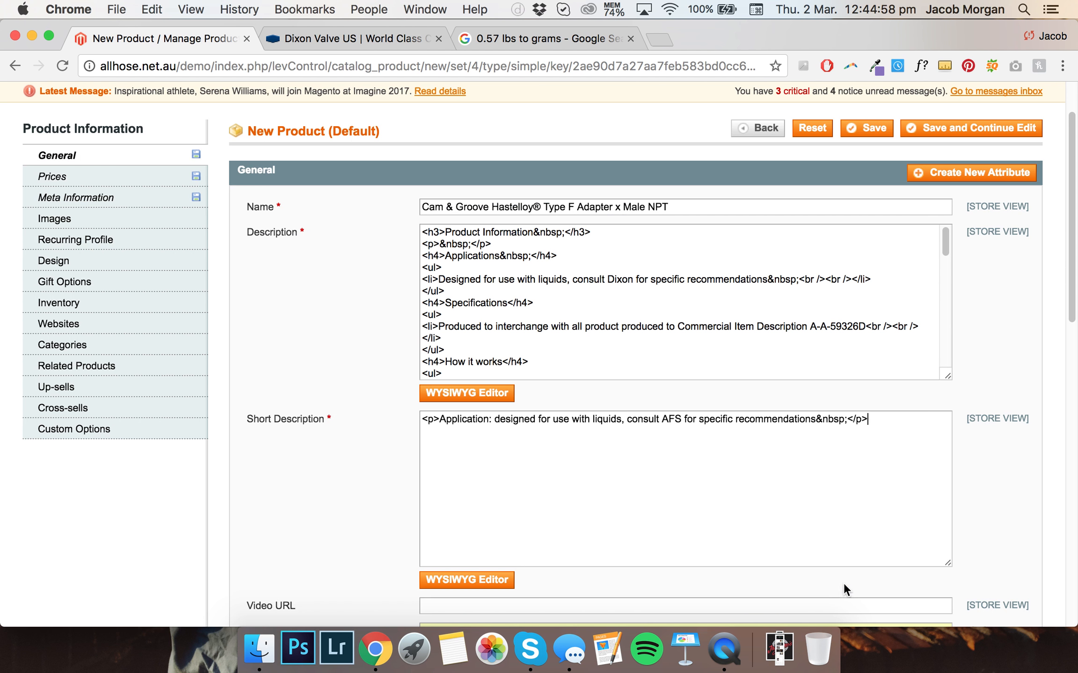
Paste the short description text into the meta description and save the product while continuing to edit
click(143, 199)
click(432, 406)
key(super+v)
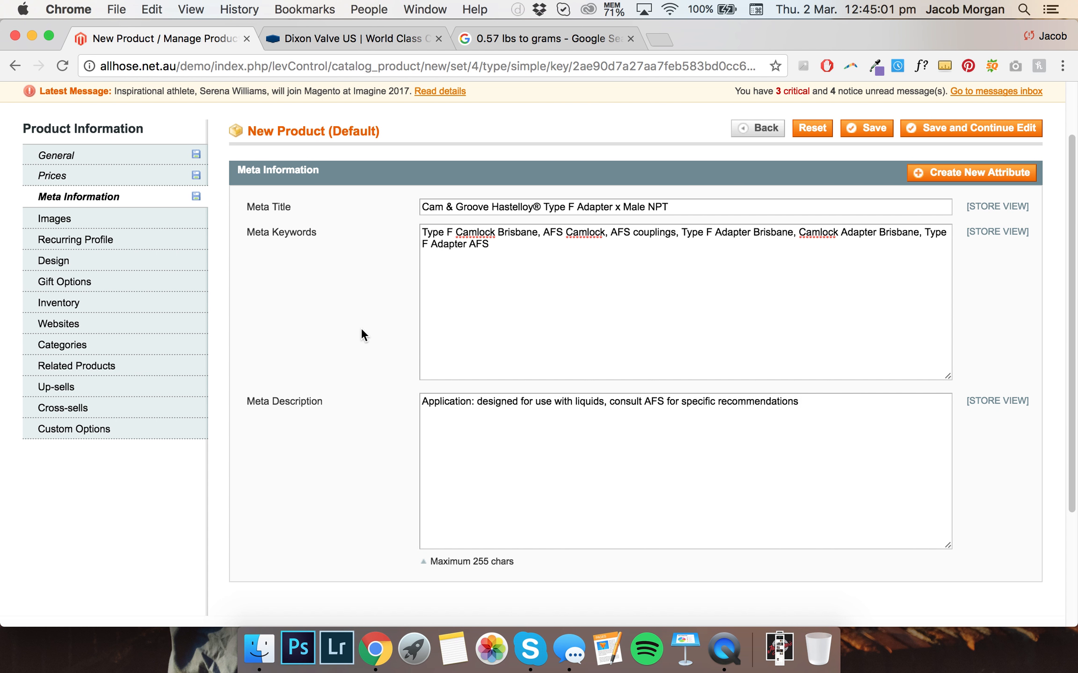
scroll(361, 334, up, 1)
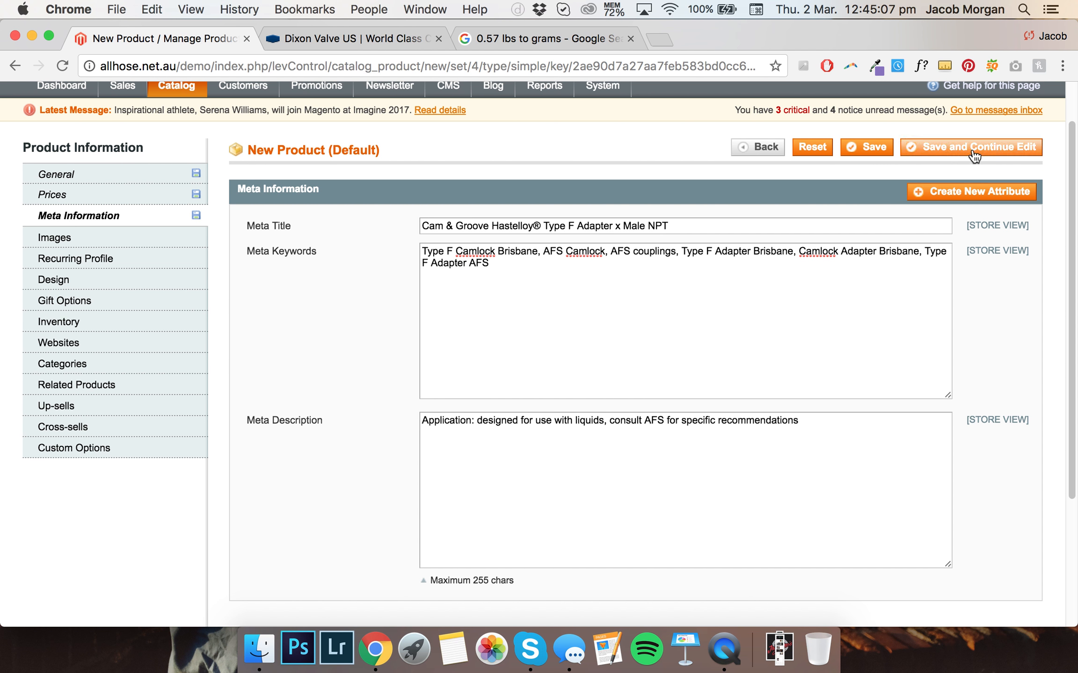
click(950, 146)
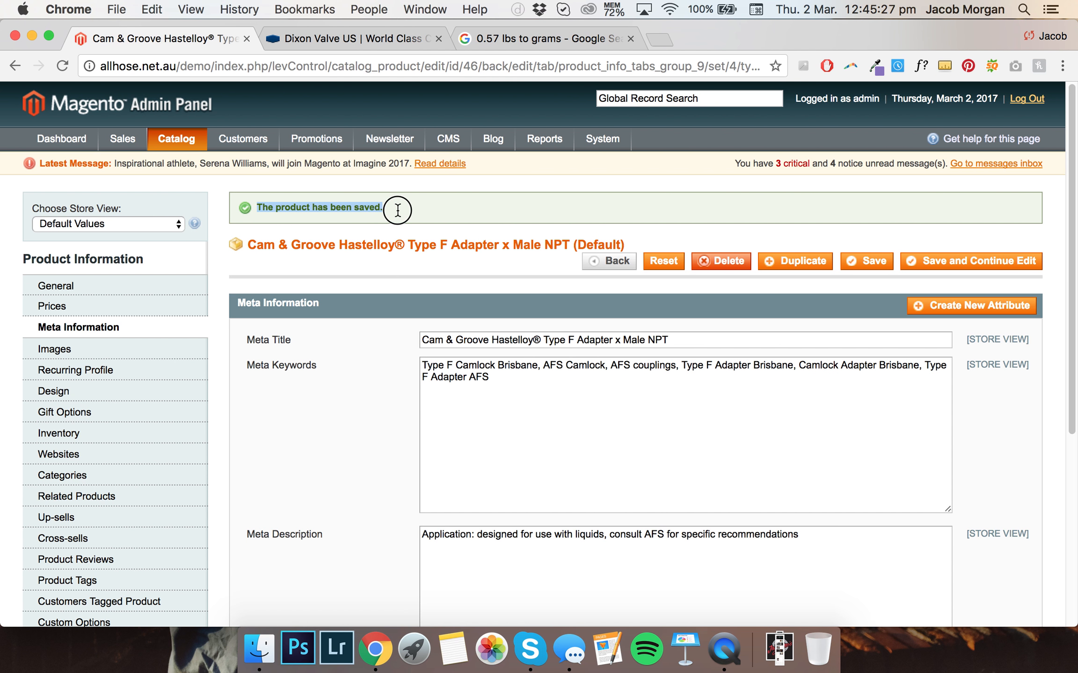
Replace Dixon with AFS in the description's Applications line using the WYSIWYG editor
scroll(415, 211, down, 2)
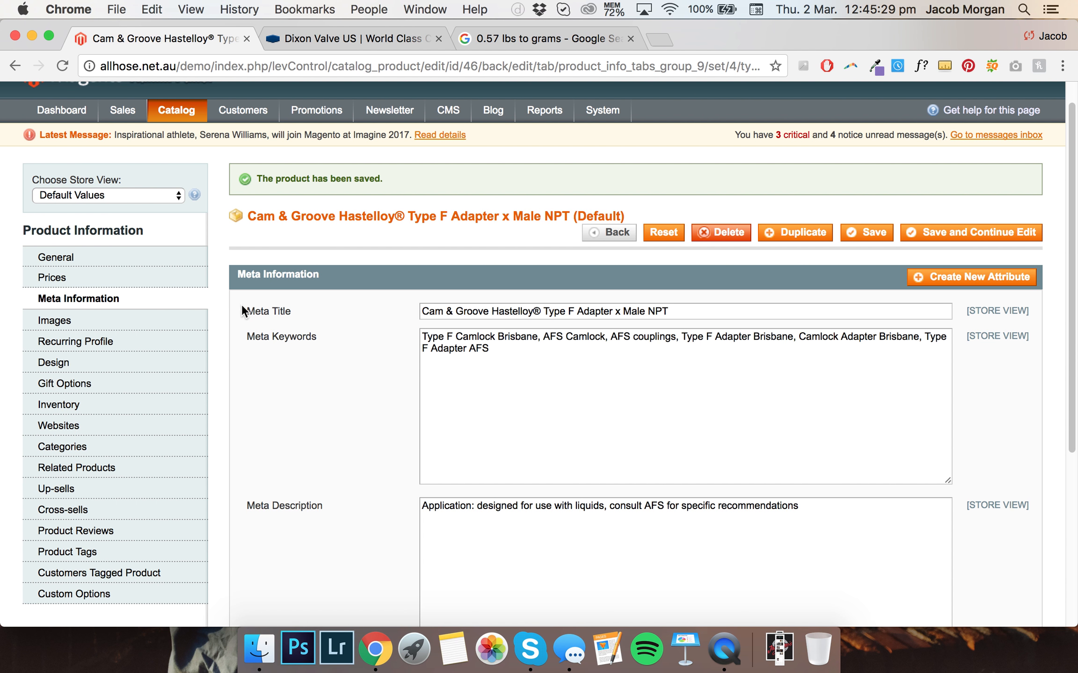
scroll(239, 286, down, 2)
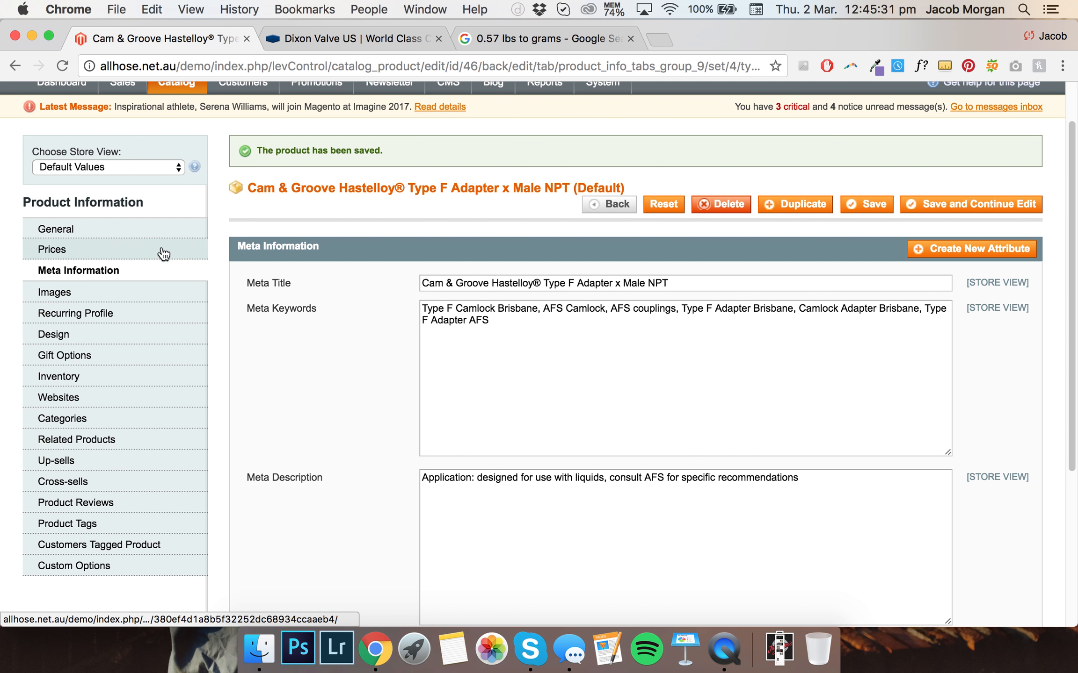
click(141, 231)
click(494, 469)
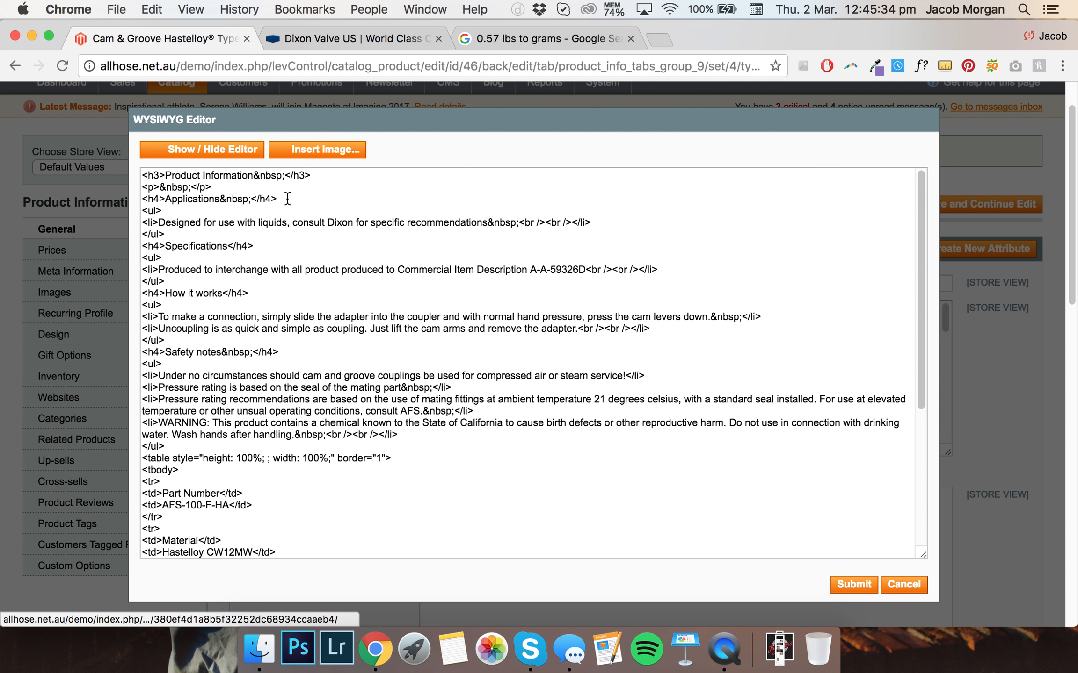
click(205, 152)
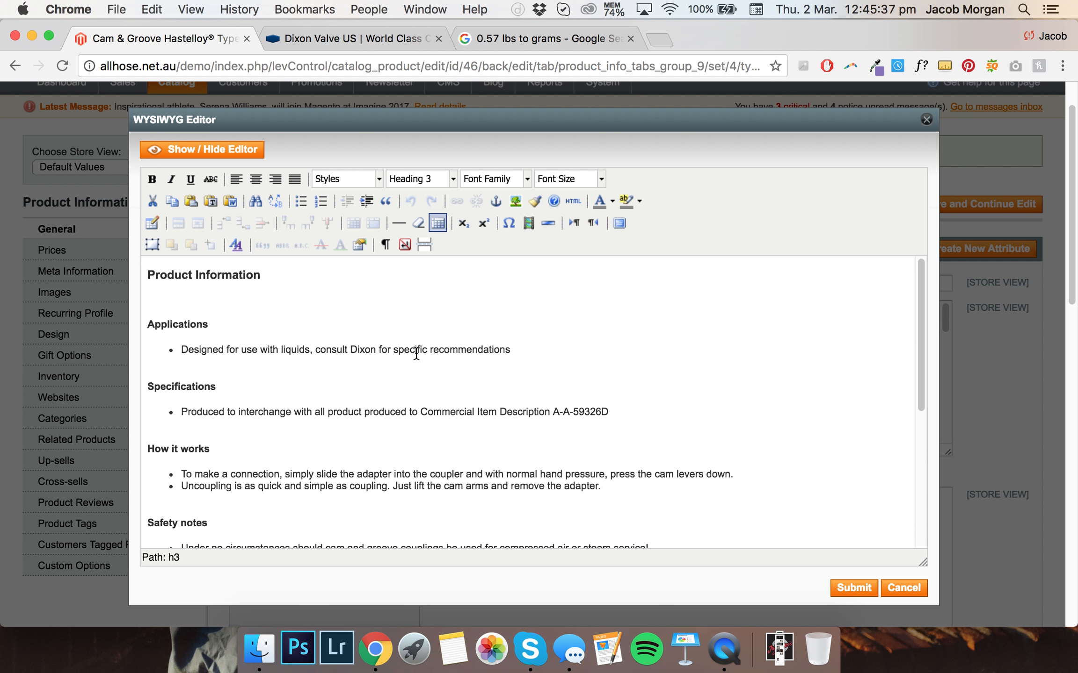
click(376, 350)
key(BackSpace)
key(BackSpace)
key(BackSpace)
key(BackSpace)
key(BackSpace)
text(AS)
key(BackSpace)
text(FS)
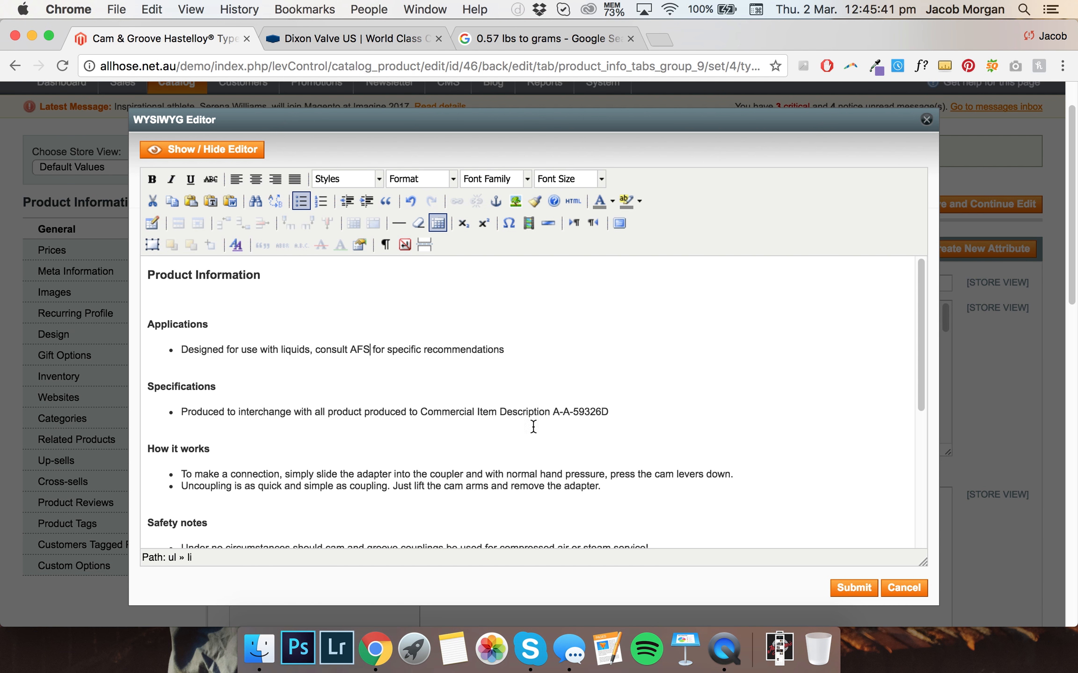
click(854, 587)
Upload the image AFS Type F Camlock.jpg from the Desktop to the product's images
scroll(408, 285, down, 1)
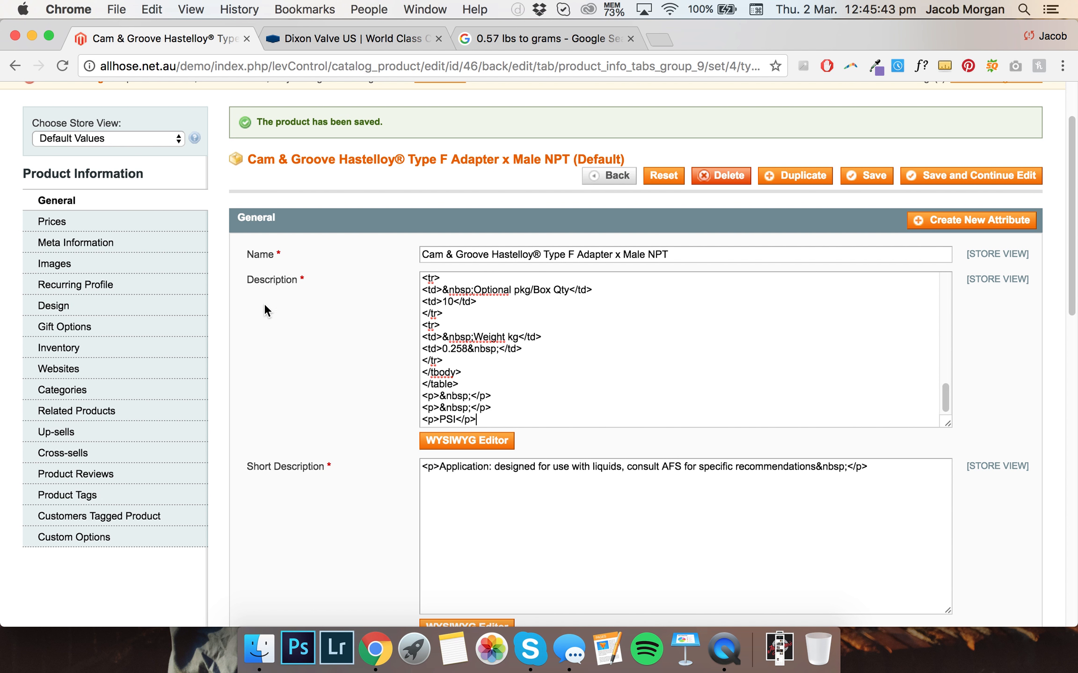
click(171, 272)
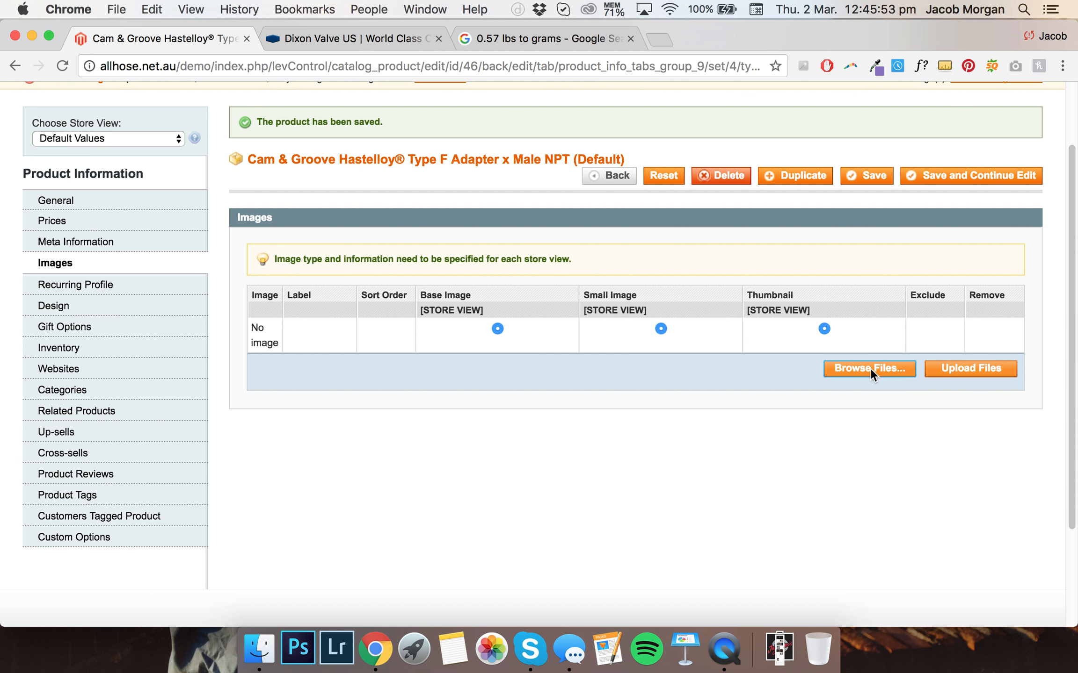
click(870, 367)
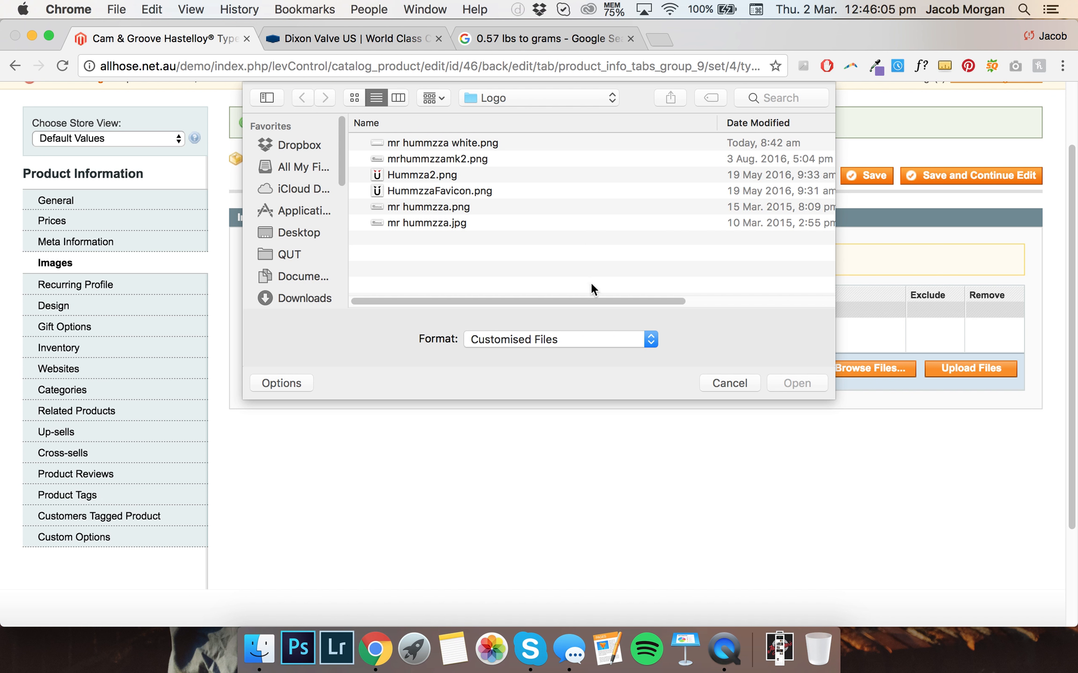
click(310, 234)
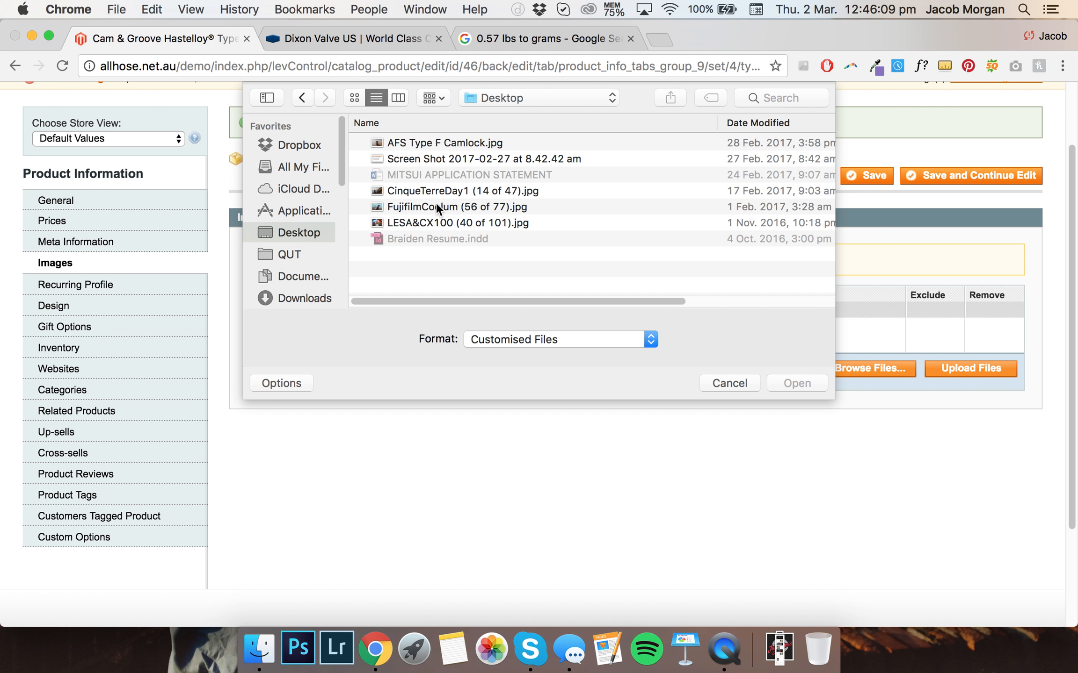
click(425, 142)
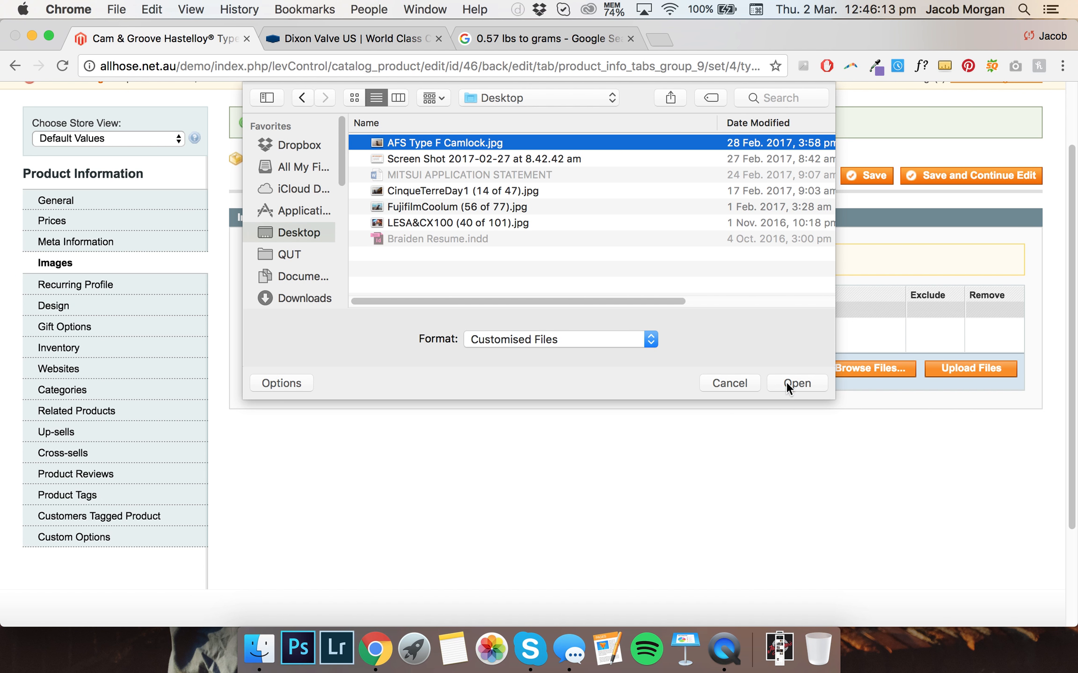
click(786, 382)
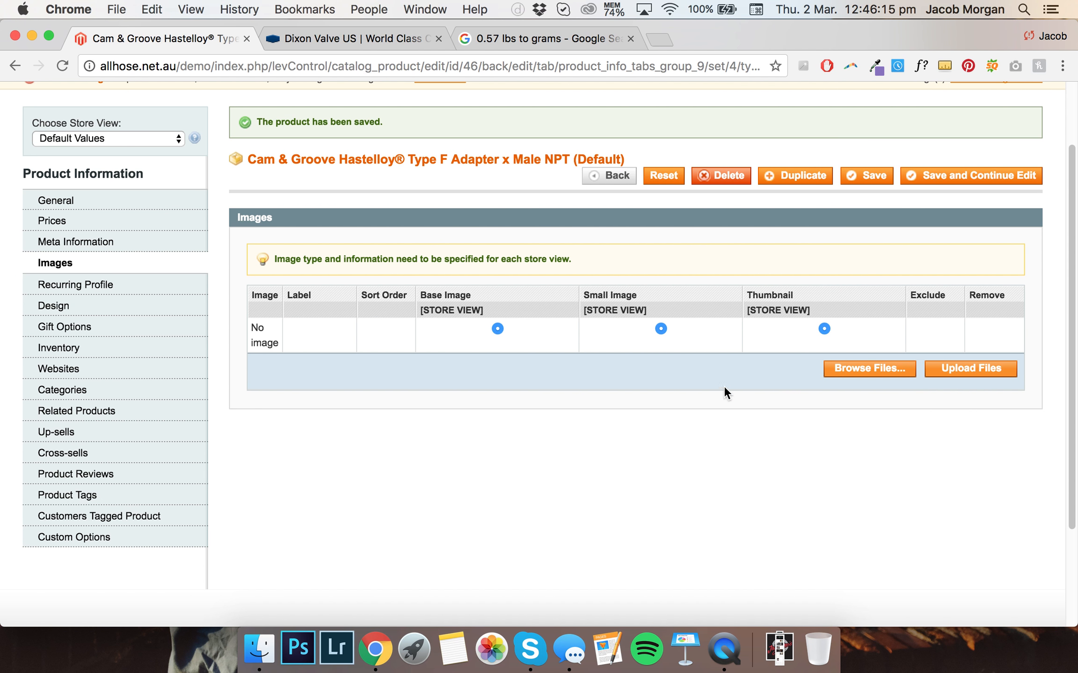
scroll(711, 365, down, 2)
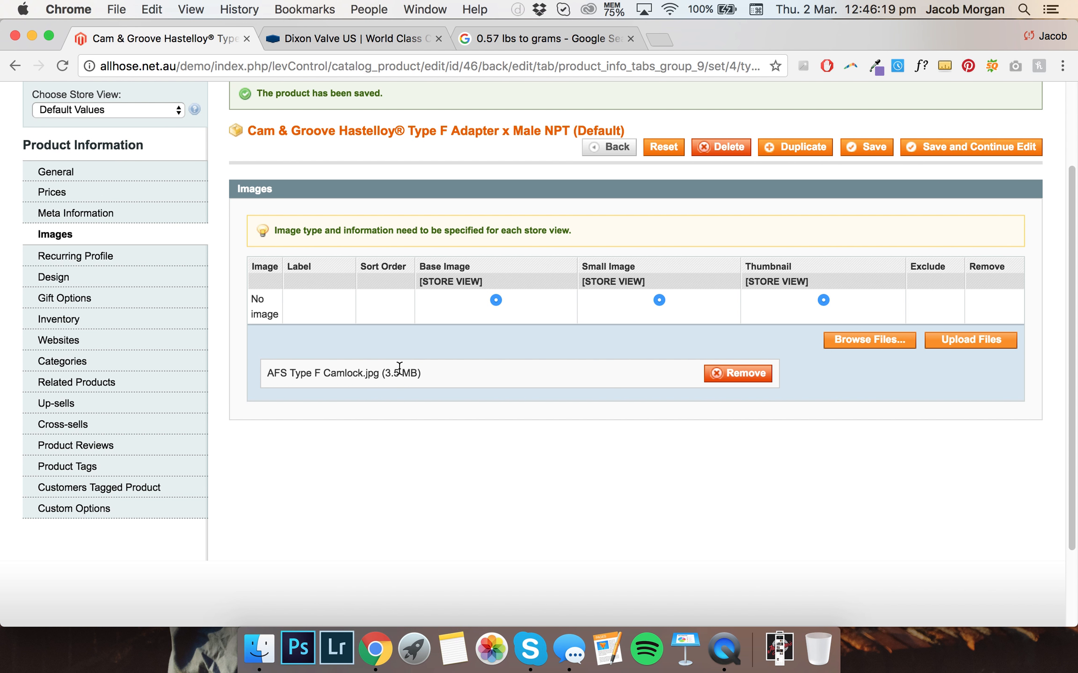
click(958, 343)
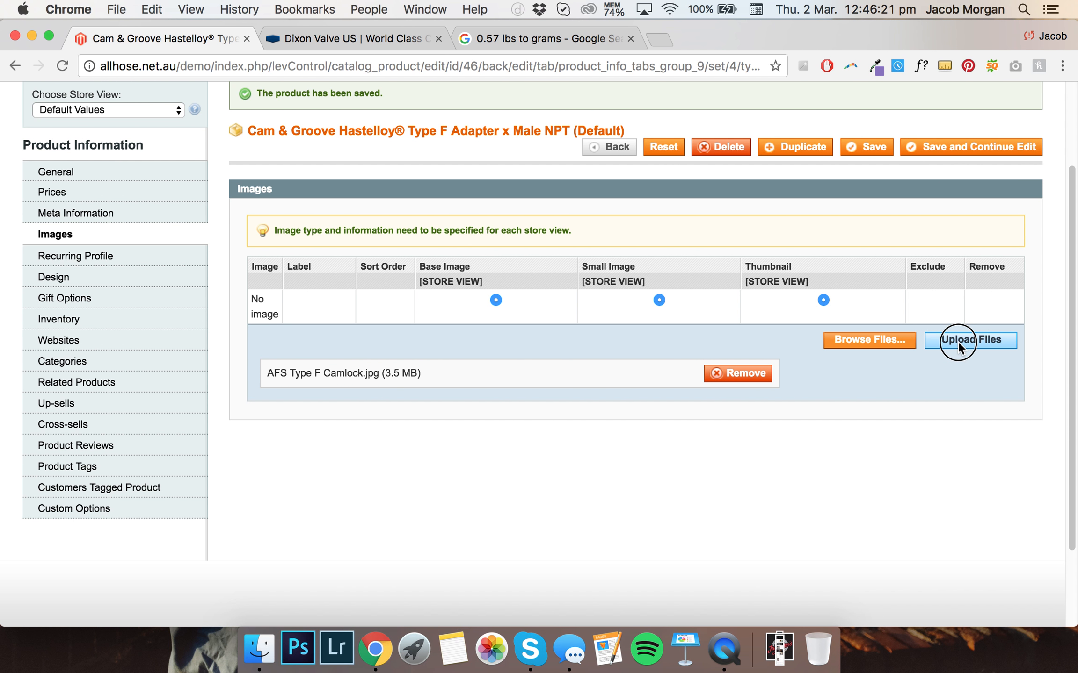
scroll(743, 402, up, 1)
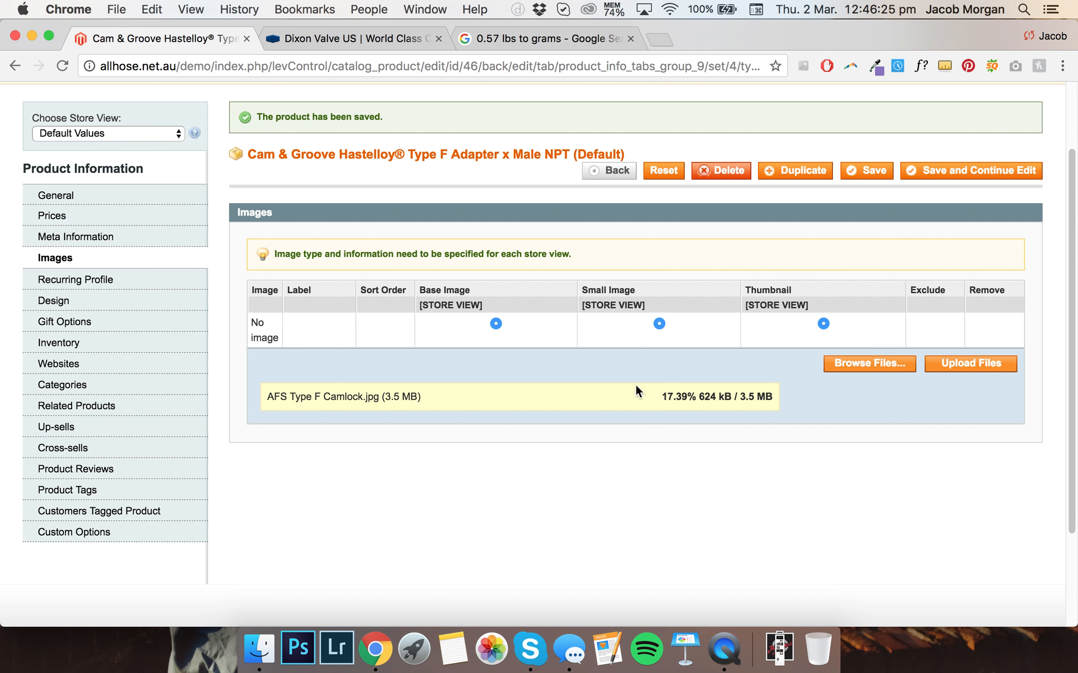
Copy the product name and paste it into the uploaded image's label field
drag(571, 155, 245, 153)
key(super+c)
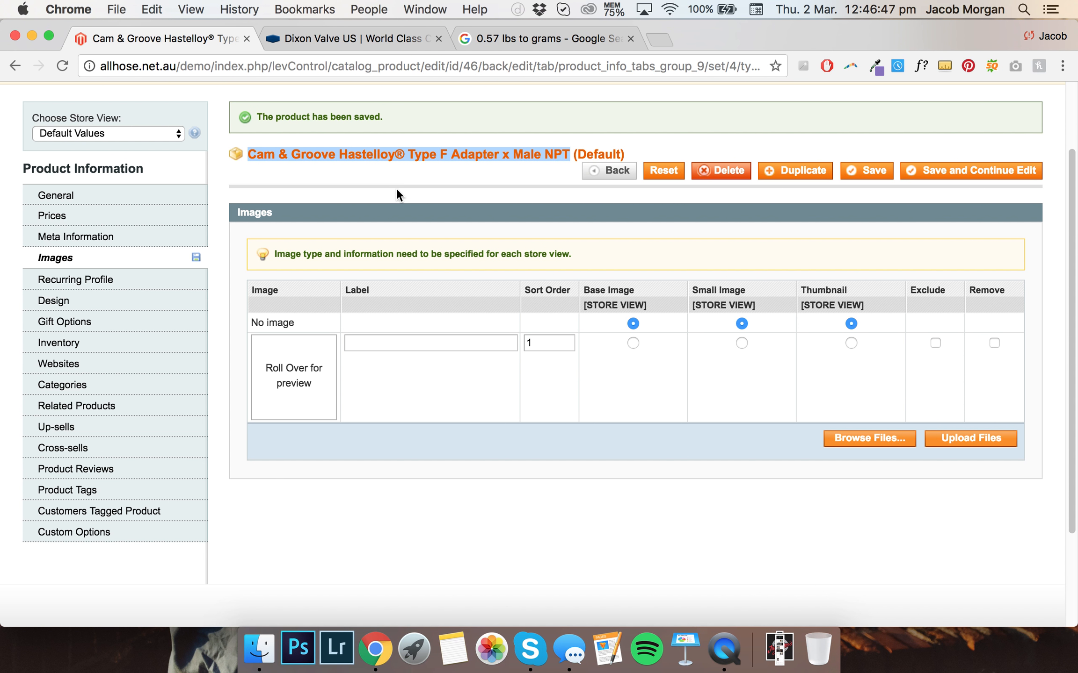
mouse_move(314, 362)
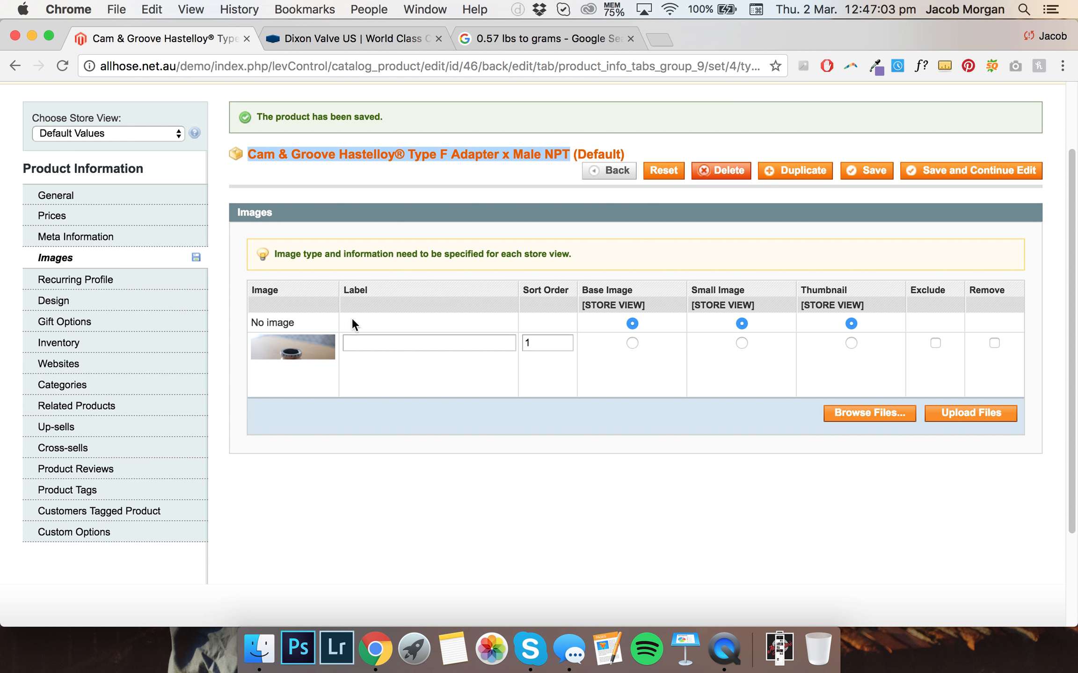
key(super+c)
click(414, 345)
key(super+v)
click(416, 362)
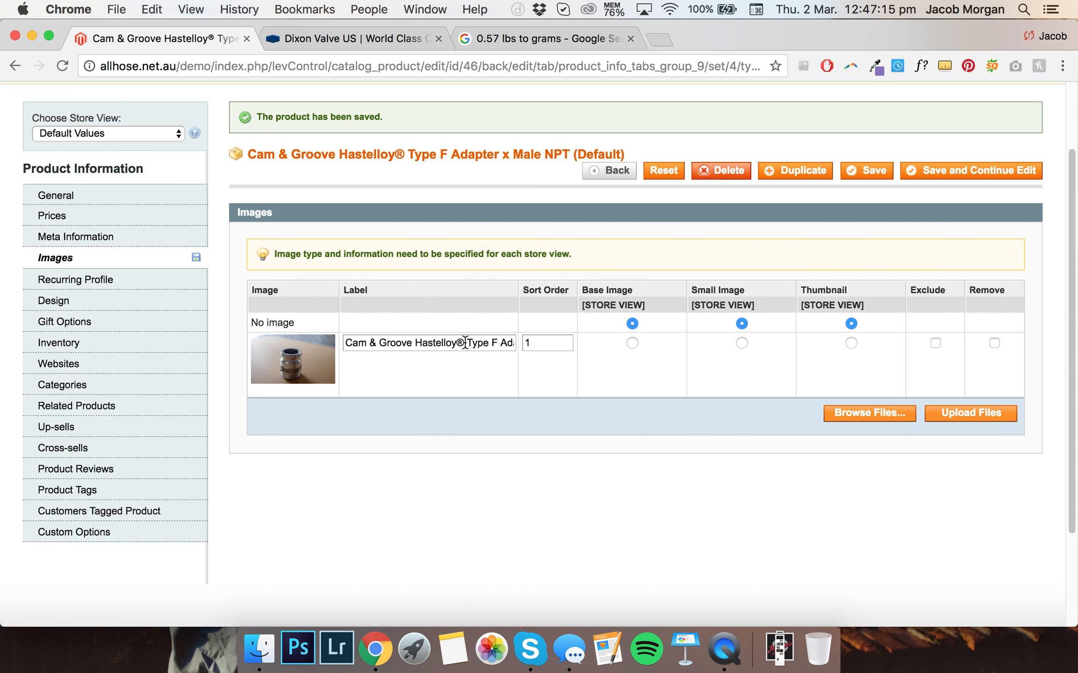
drag(345, 343, 495, 346)
click(451, 360)
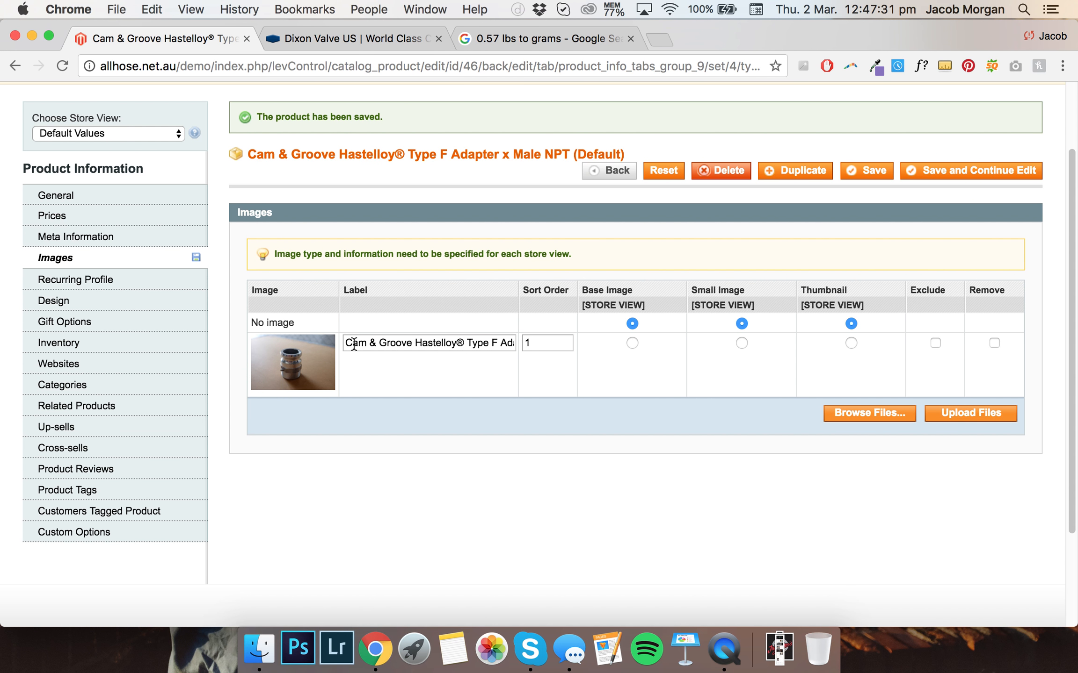
drag(347, 344, 573, 352)
click(326, 374)
Set the uploaded image as base image, small image and thumbnail, and save while continuing to edit
click(633, 345)
click(739, 341)
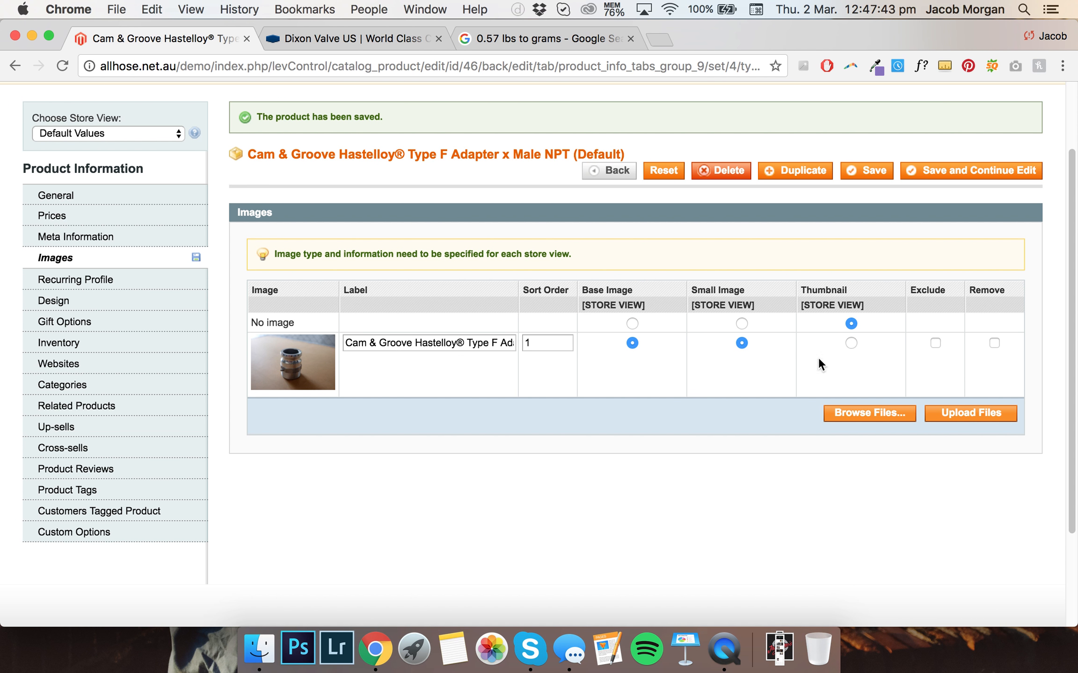
click(850, 344)
scroll(507, 324, up, 1)
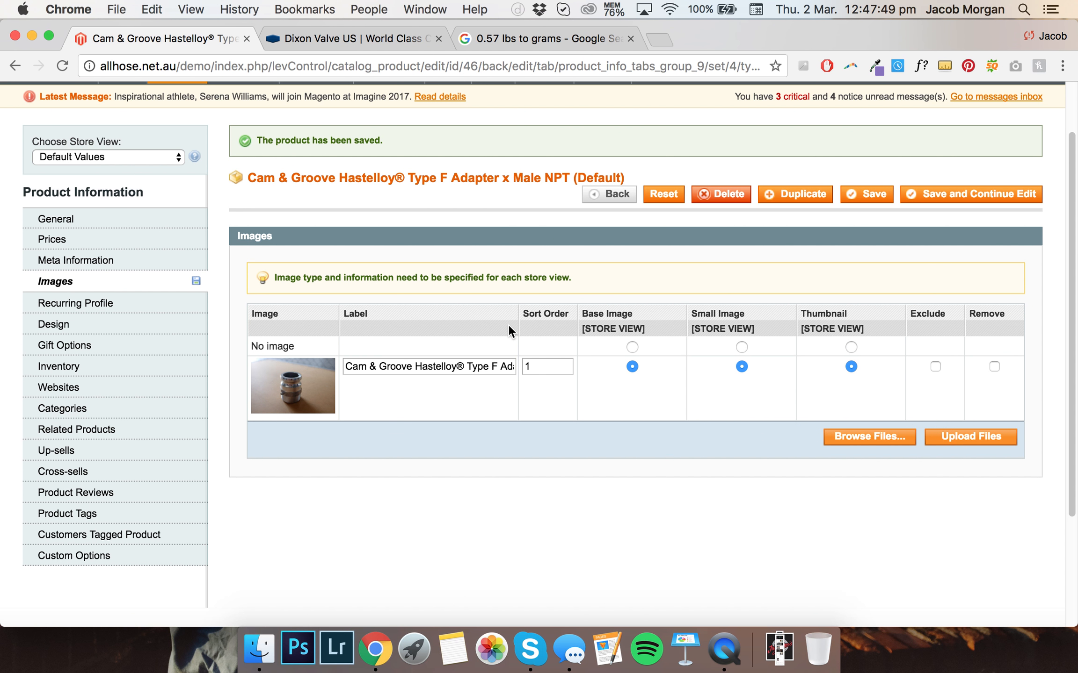
click(931, 195)
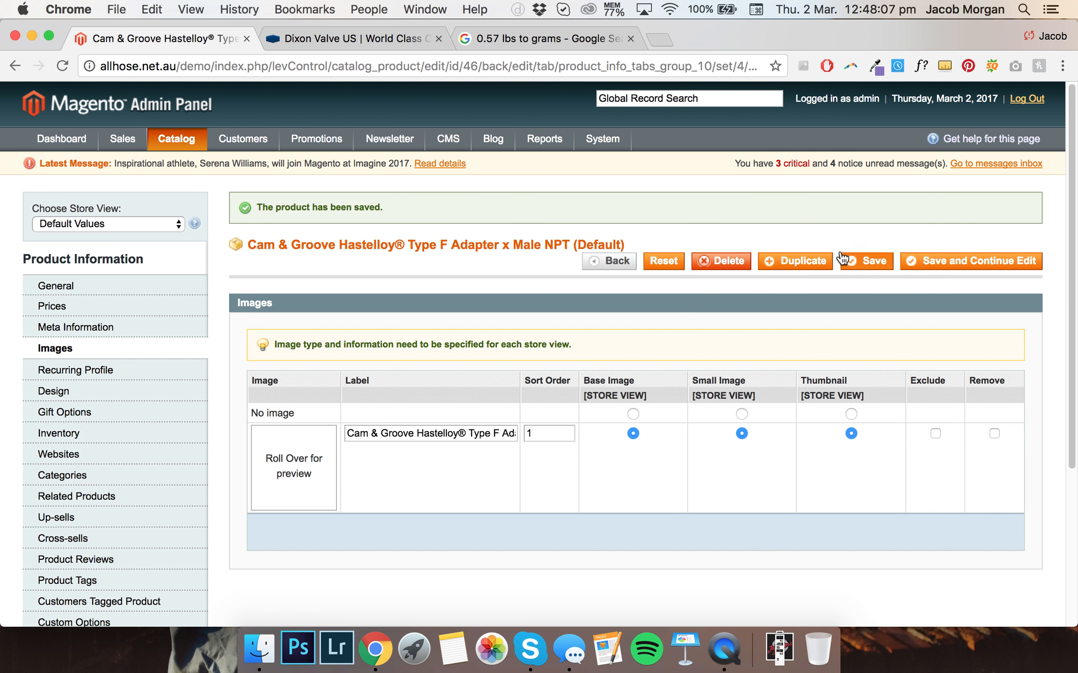
Set the inventory quantity to 5 and stock availability to In Stock, then save while continuing to edit
scroll(551, 308, down, 2)
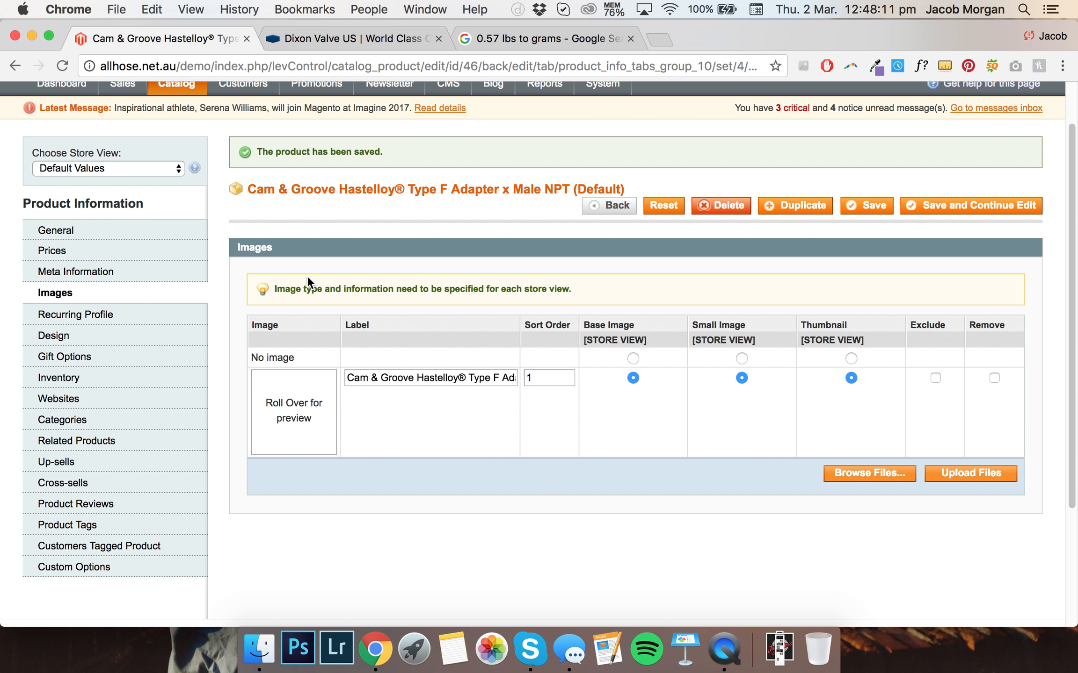
click(156, 385)
scroll(290, 327, down, 1)
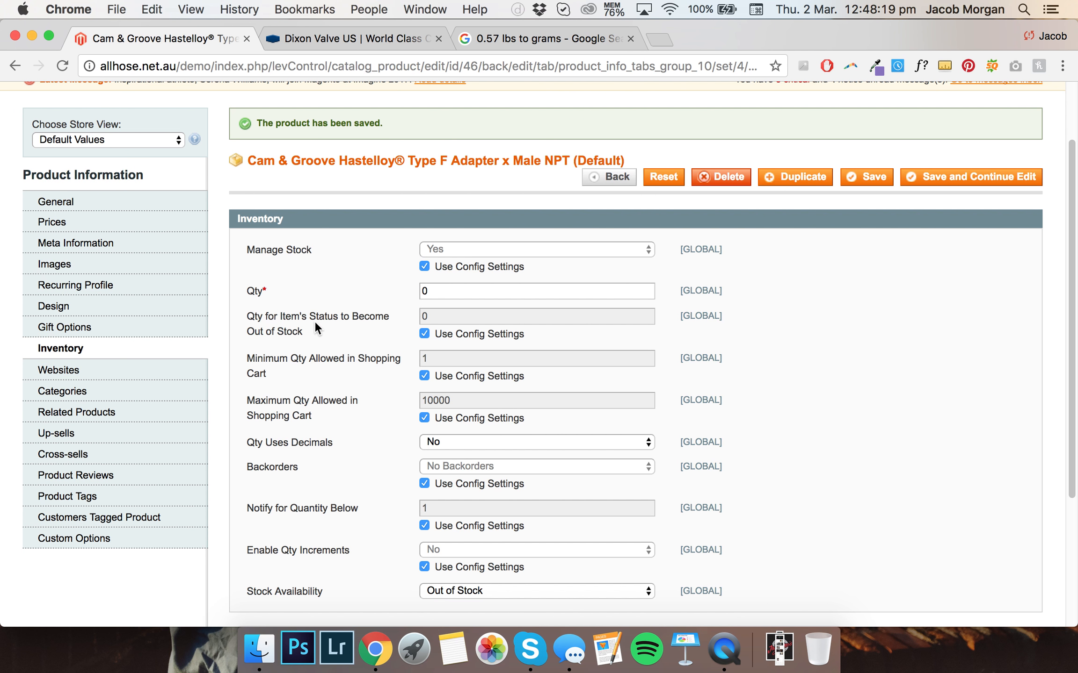
double_click(423, 292)
scroll(473, 520, down, 1)
click(465, 560)
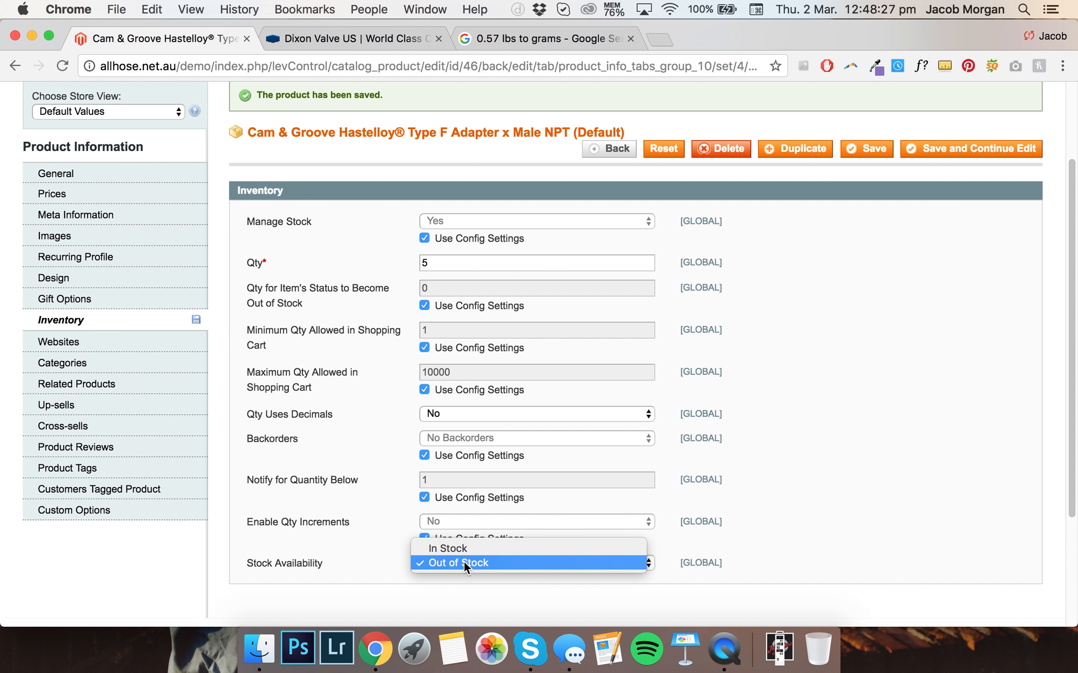
click(465, 549)
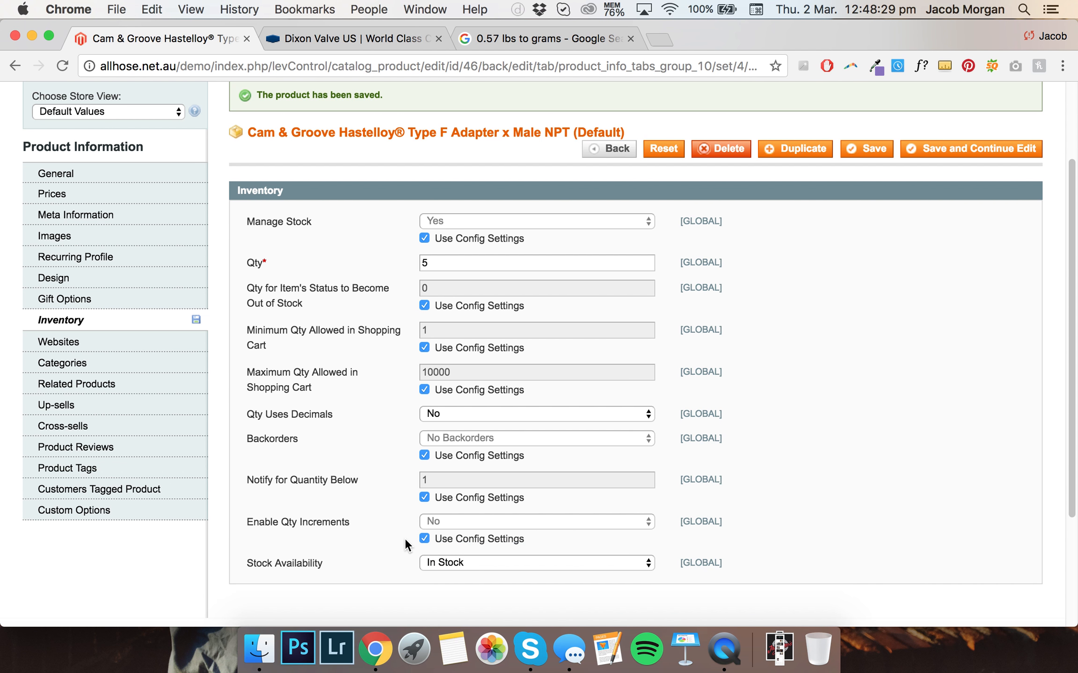
click(950, 151)
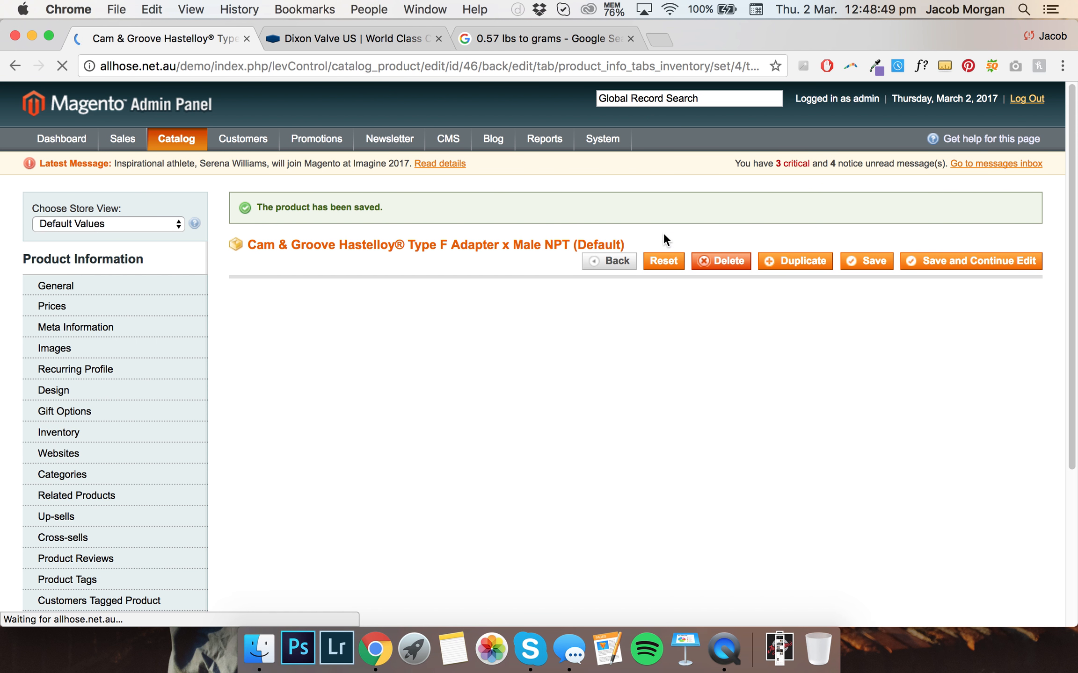
Assign the product to the Main Website
scroll(388, 368, down, 3)
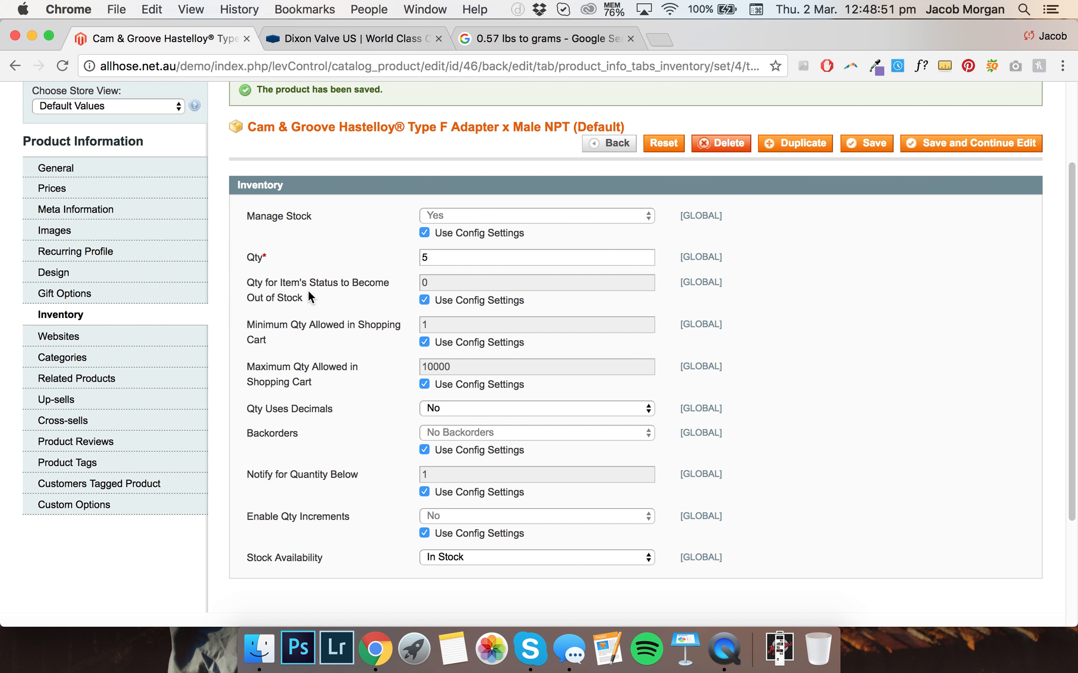
scroll(280, 298, up, 1)
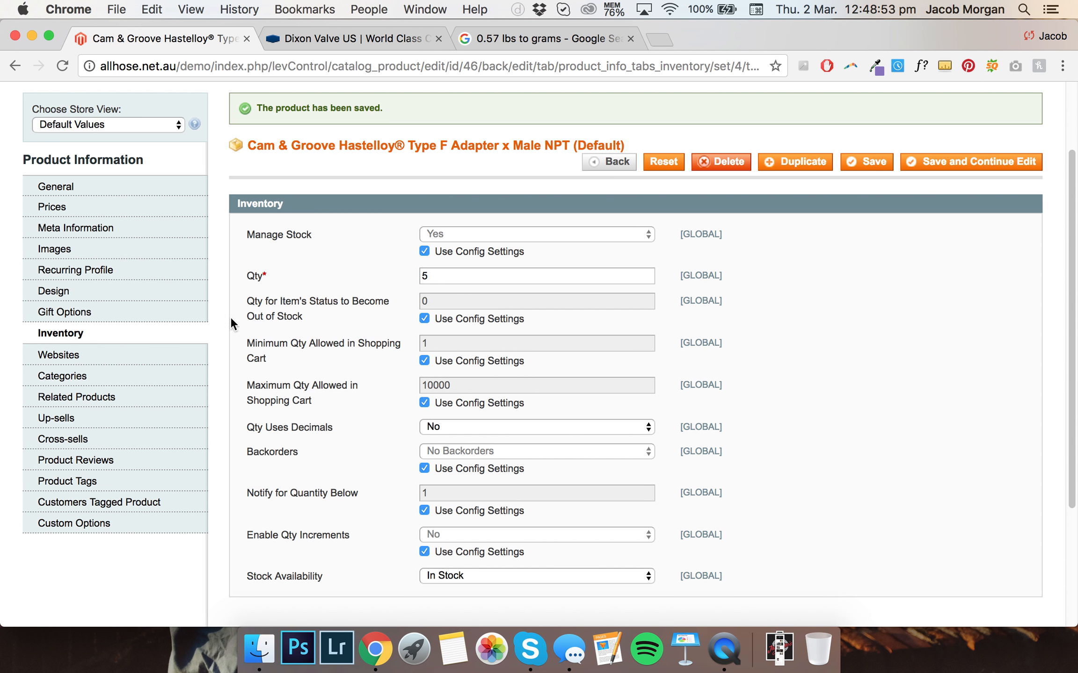
click(150, 357)
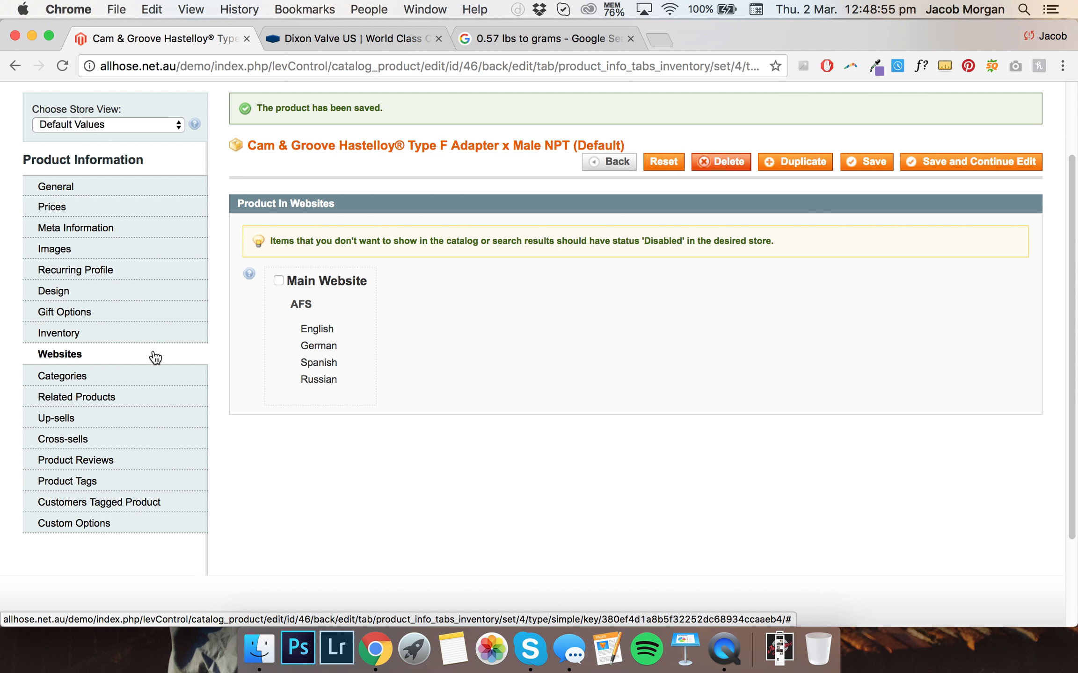
click(279, 280)
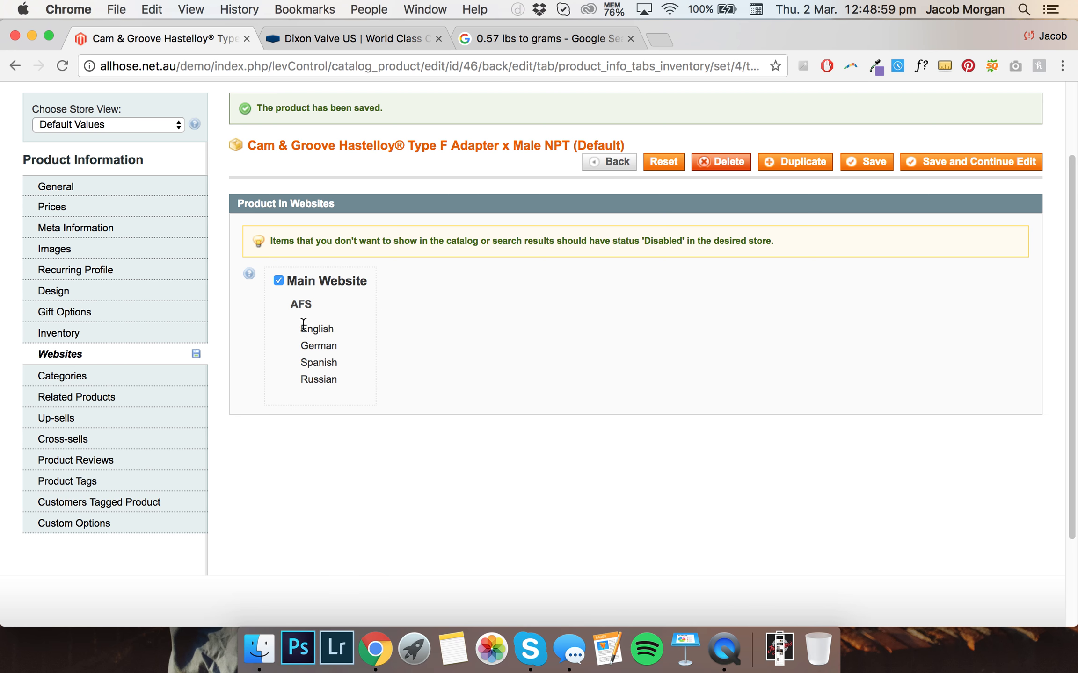
drag(302, 337, 349, 385)
click(349, 385)
Assign the product to the Camlocks and Fuel Tanker and Trailer categories and save while continuing to edit
click(191, 385)
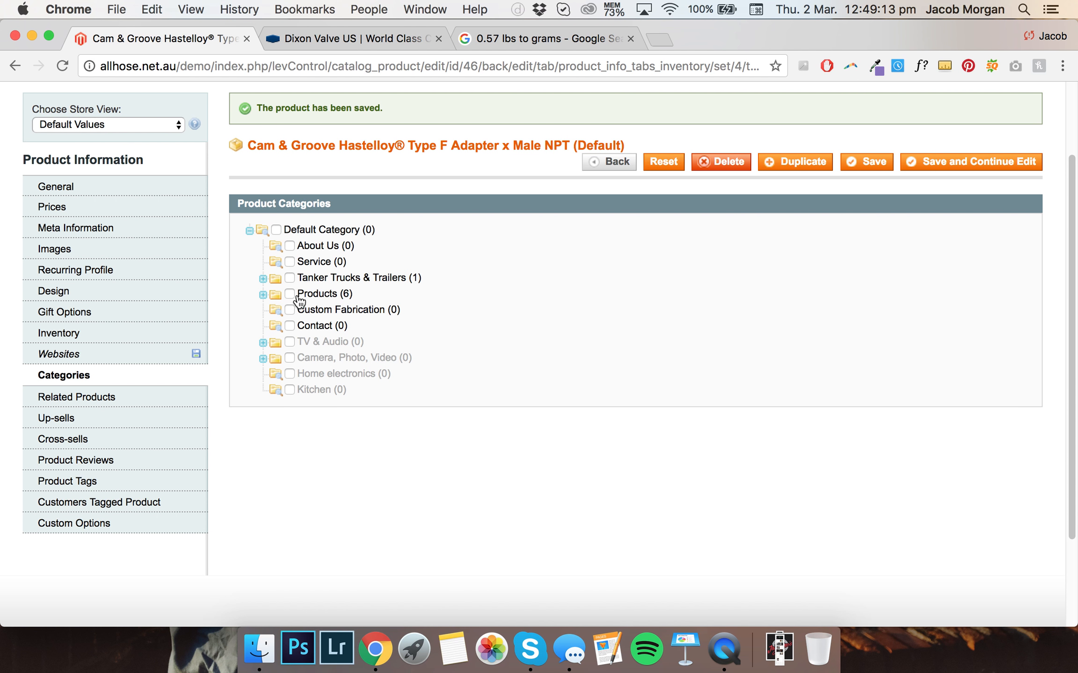
click(263, 294)
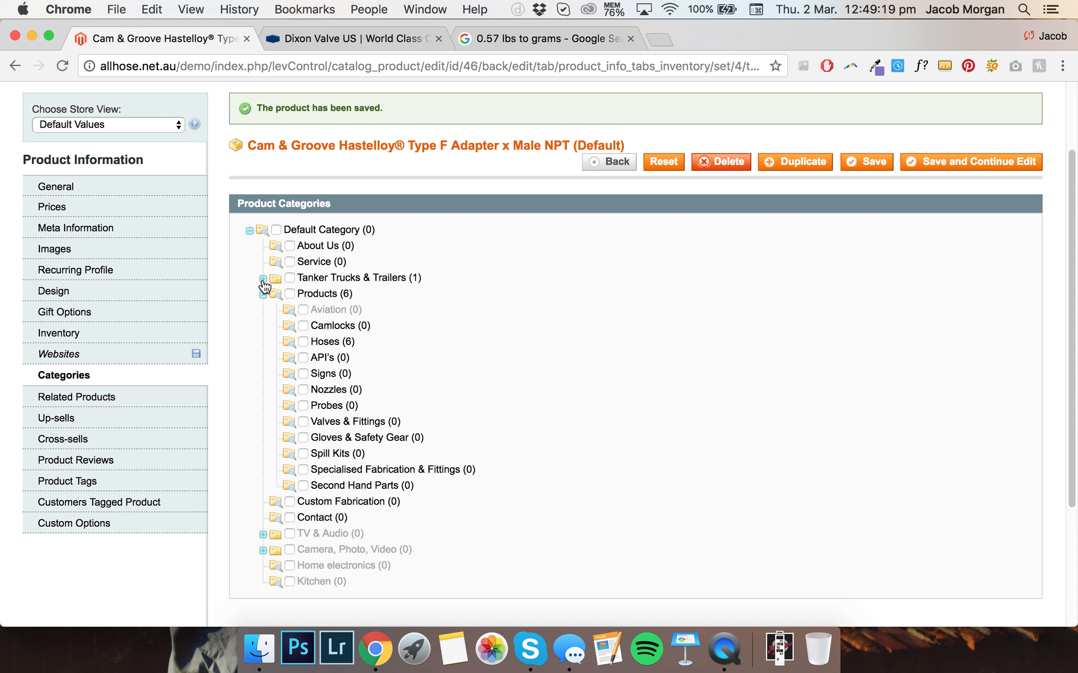
click(263, 280)
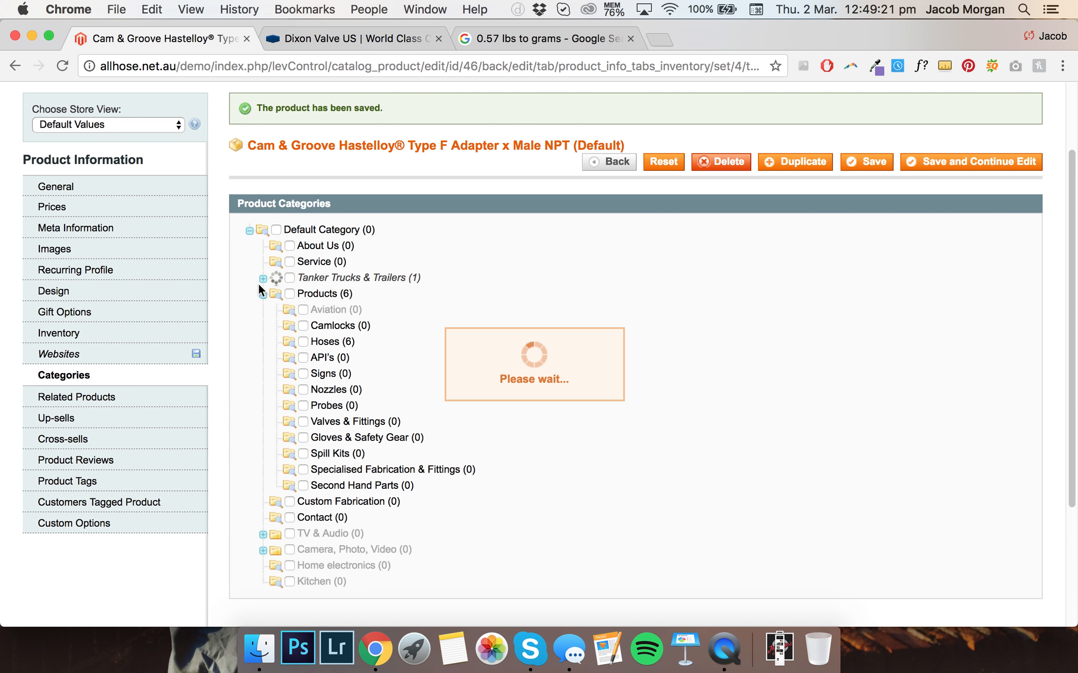
scroll(298, 312, down, 3)
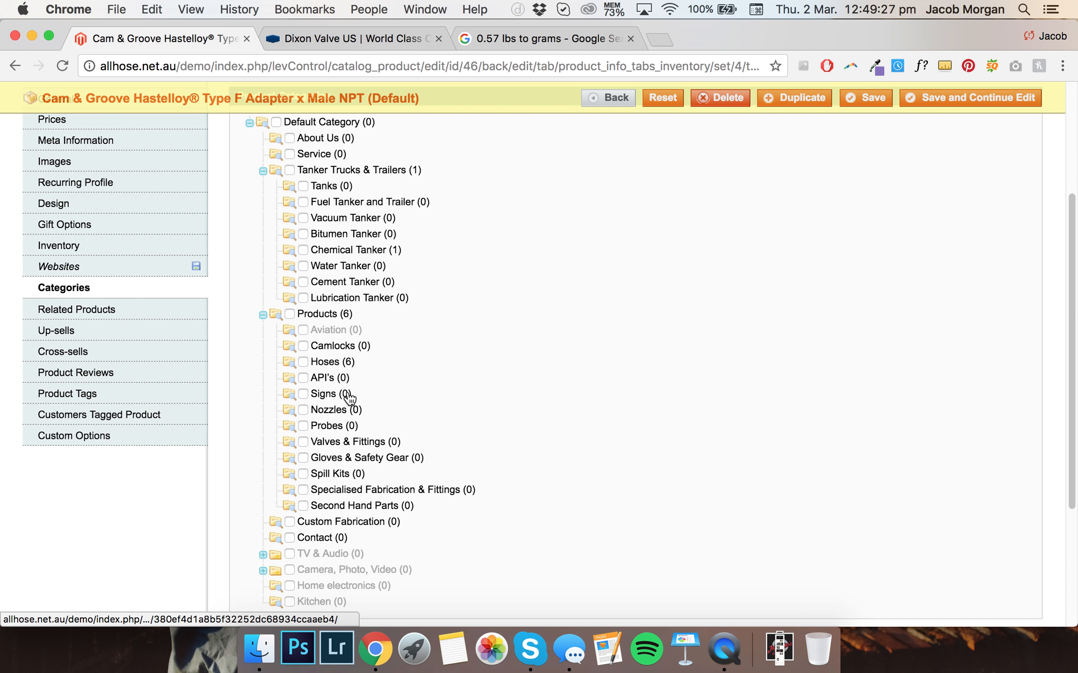
scroll(381, 409, up, 1)
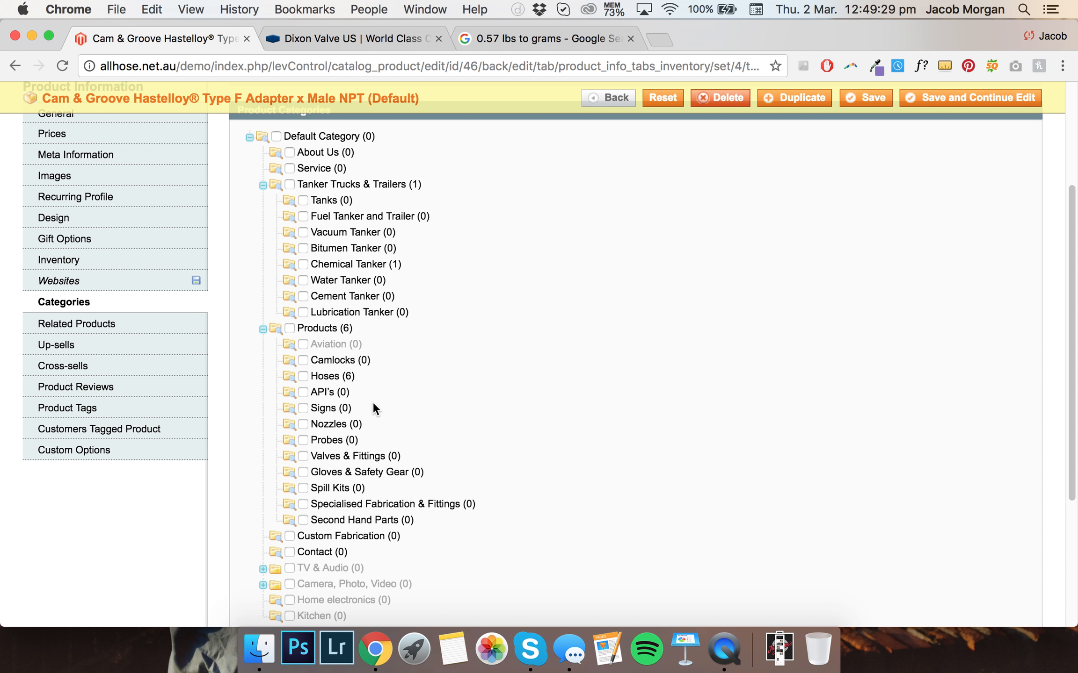
click(303, 359)
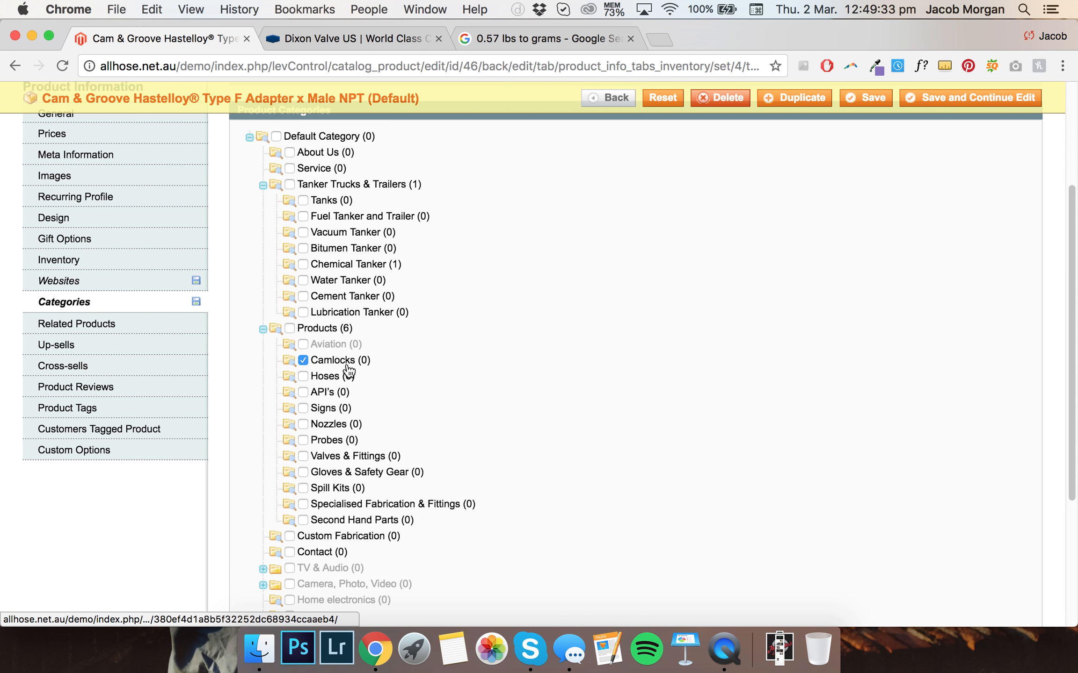
scroll(349, 372, up, 2)
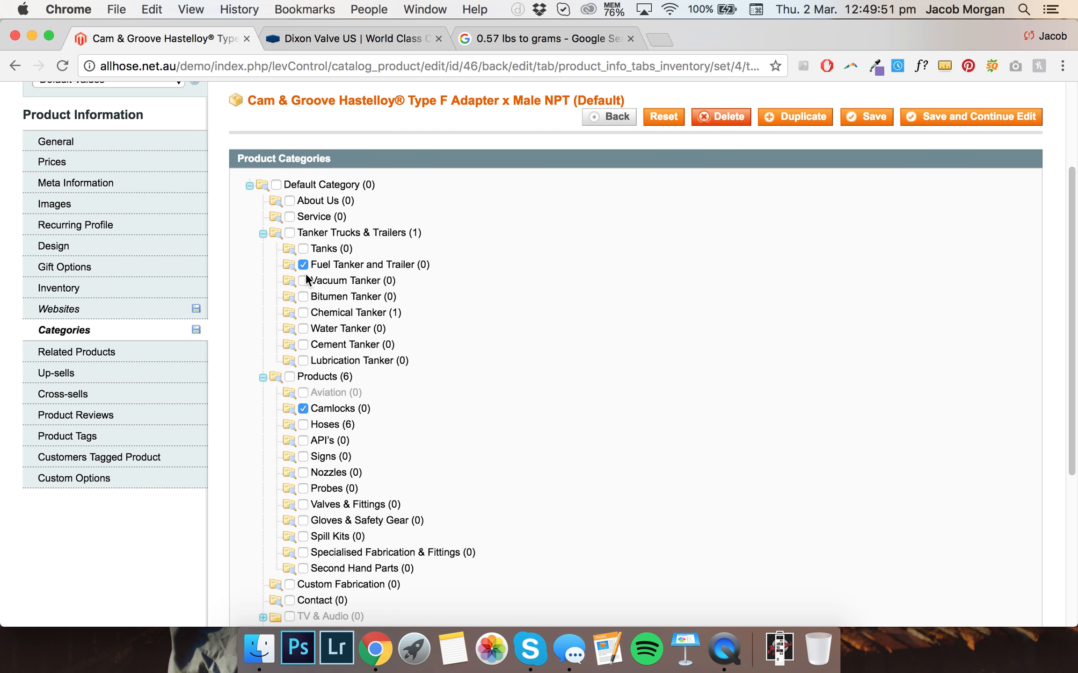
click(924, 119)
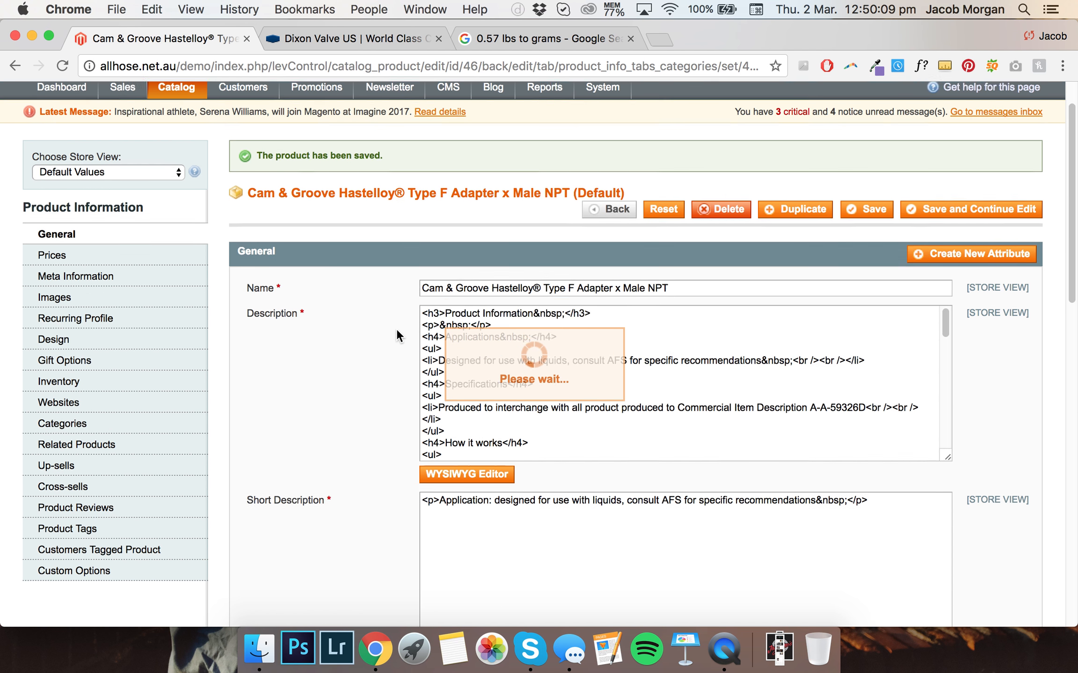
Add a custom option titled Product Range with Radio Buttons input type and sort order 1
scroll(397, 335, down, 1)
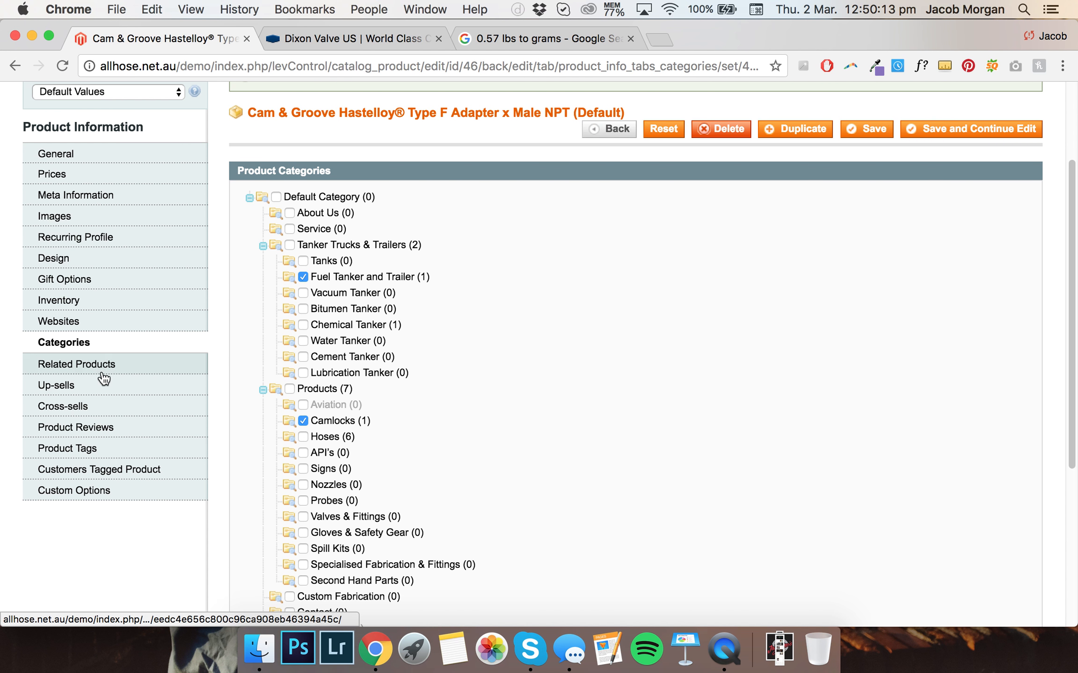
click(102, 492)
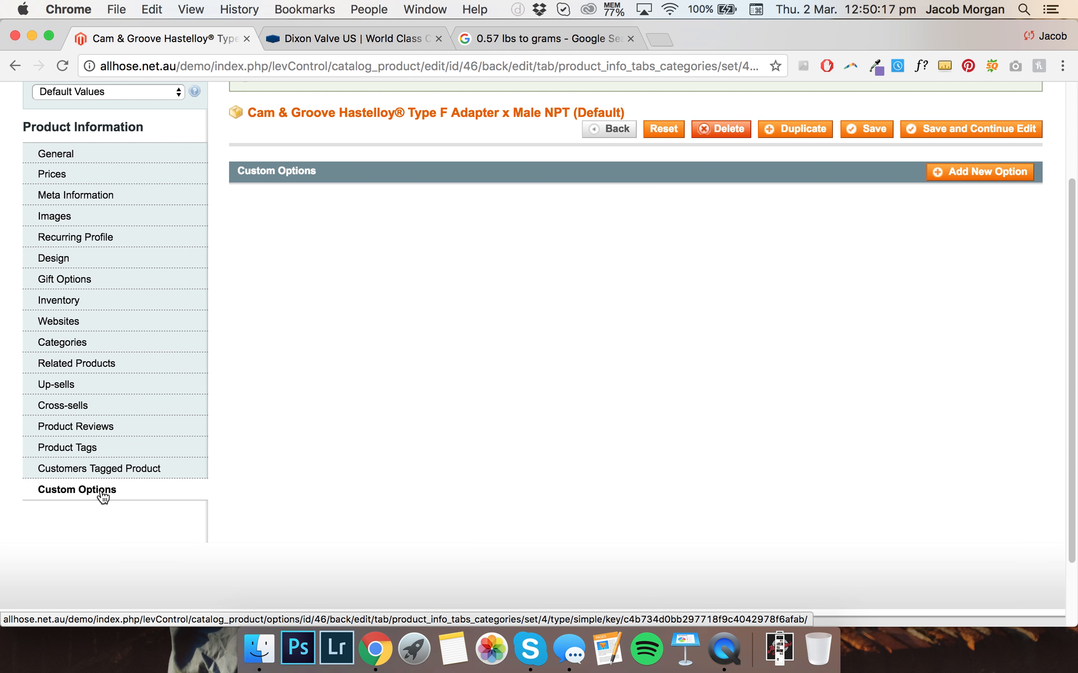
scroll(443, 358, up, 3)
scroll(439, 330, down, 5)
scroll(917, 187, up, 3)
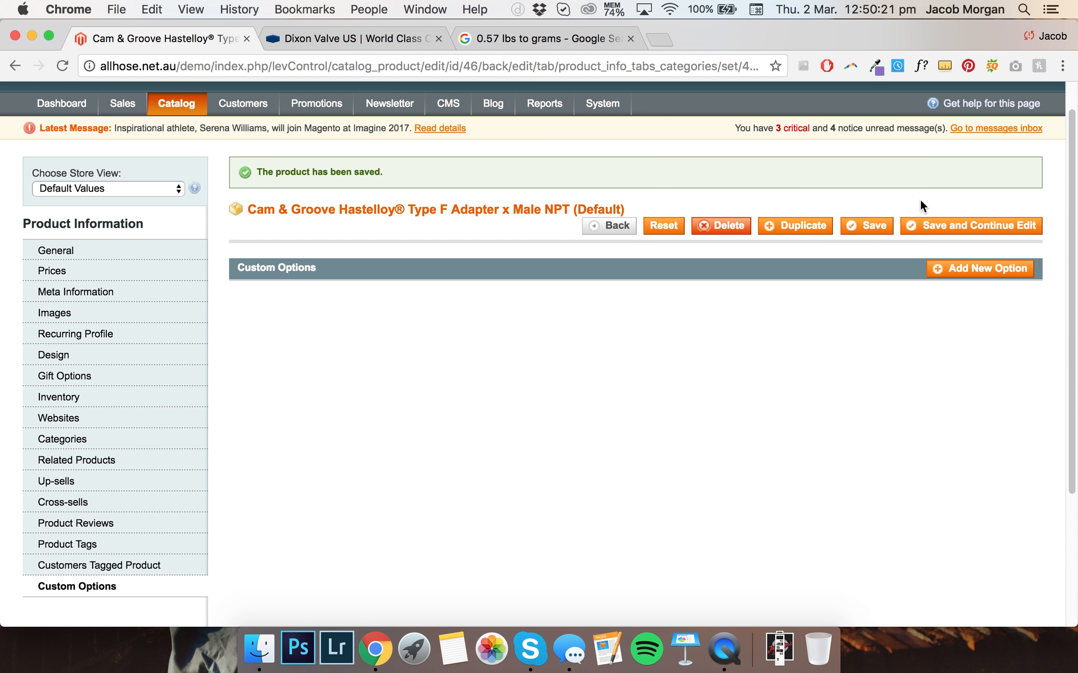
click(972, 269)
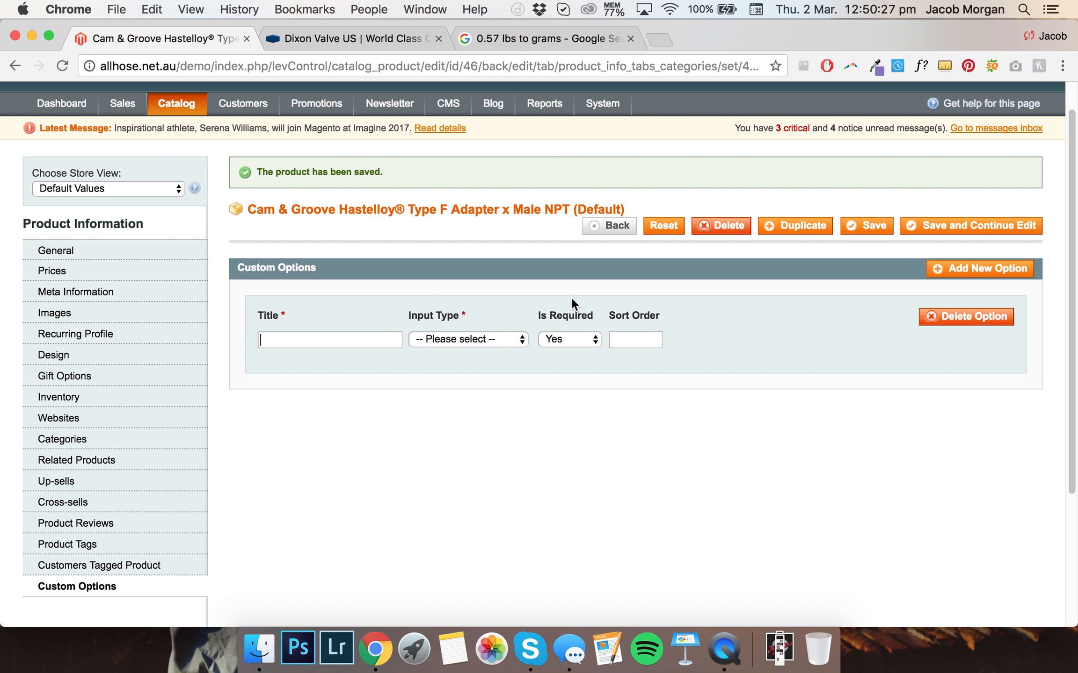
click(291, 340)
text(Produc)
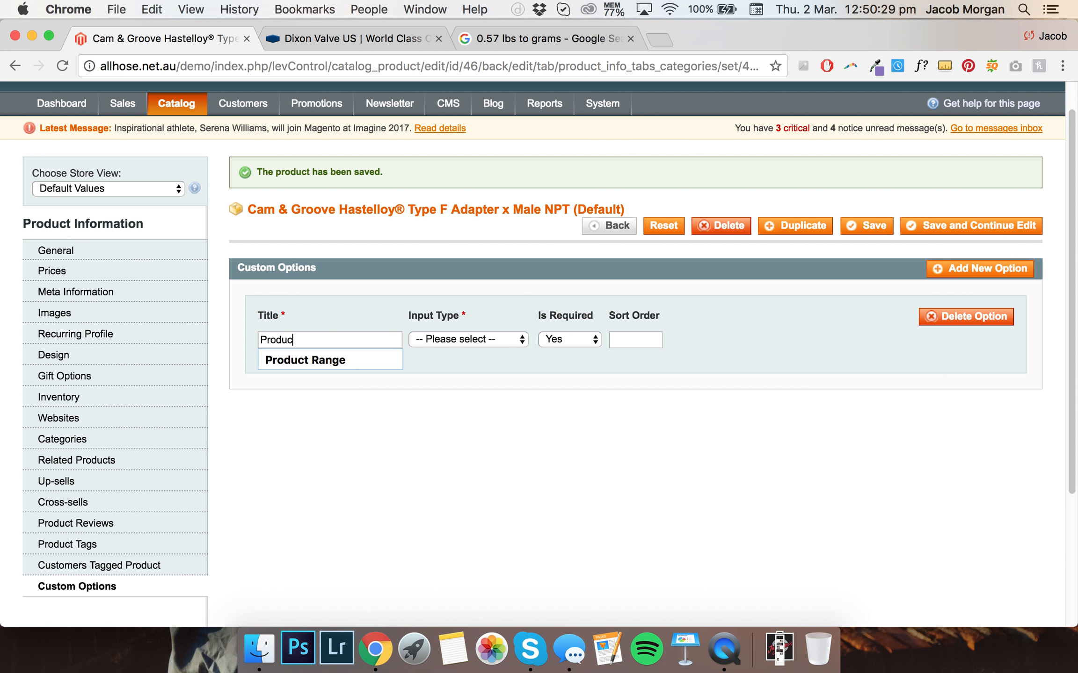
text(t Range)
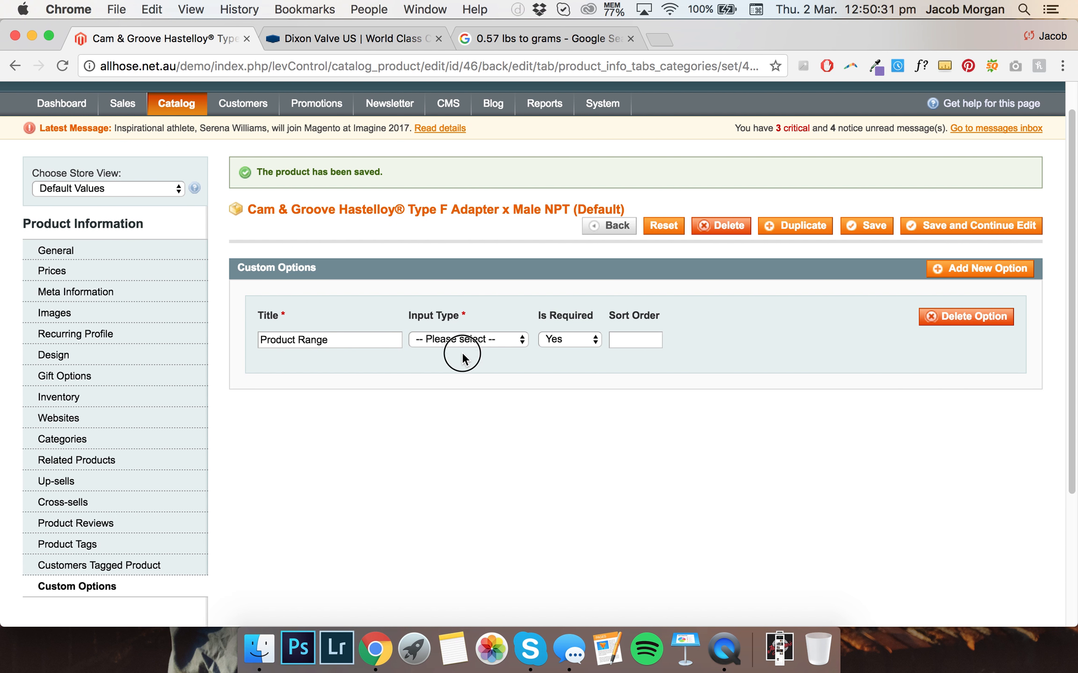
click(470, 340)
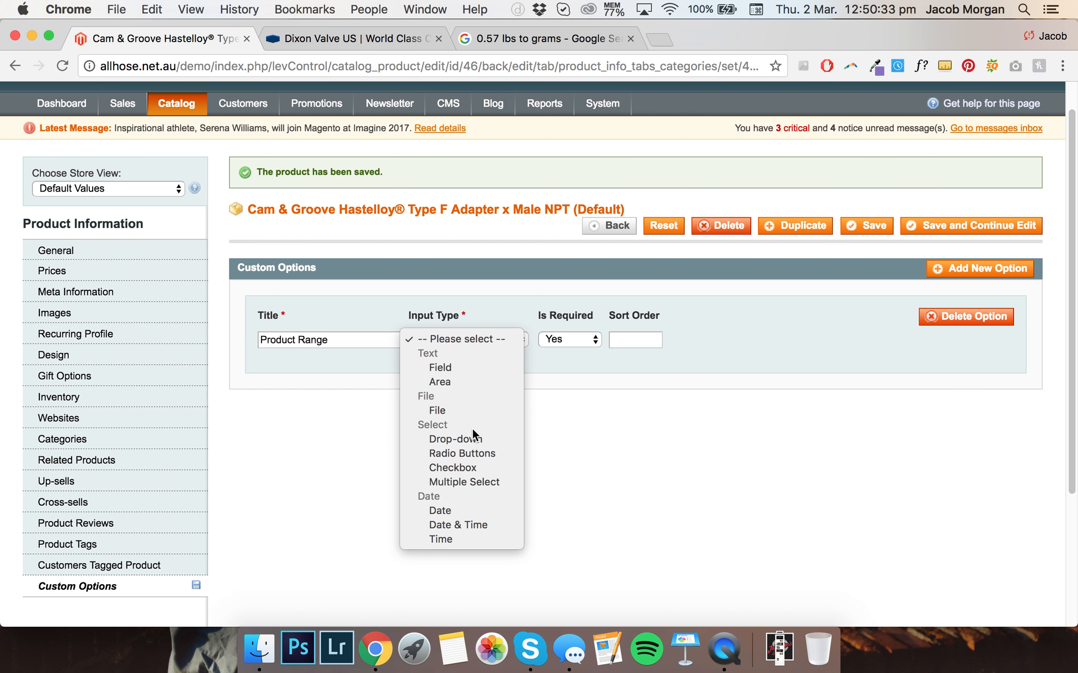
click(468, 456)
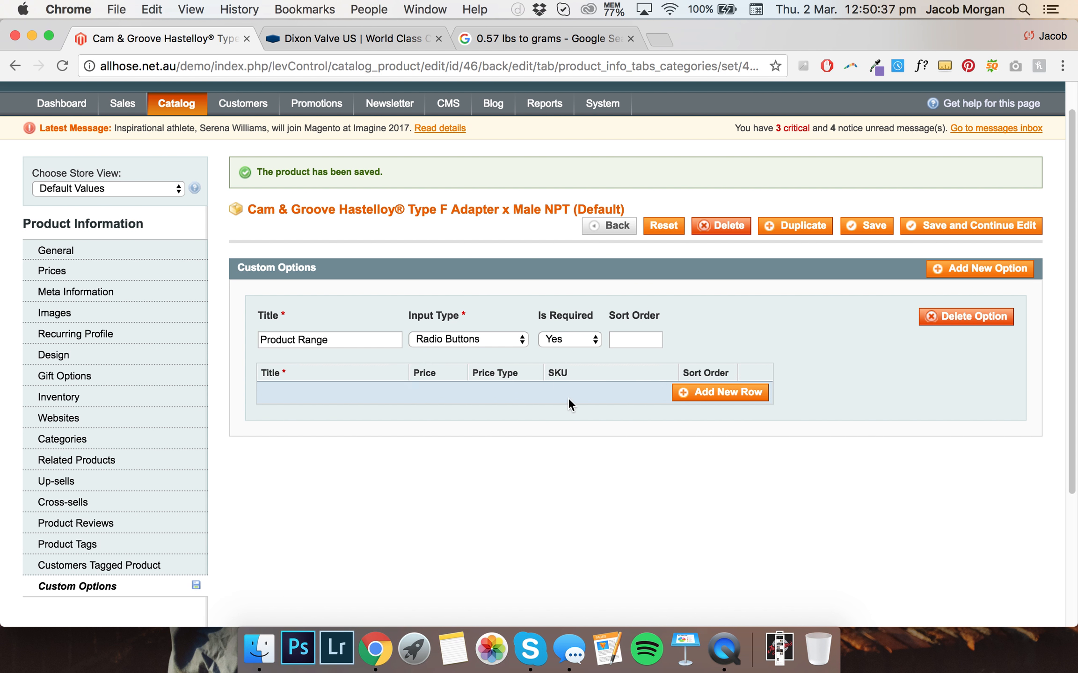
click(634, 346)
text(1)
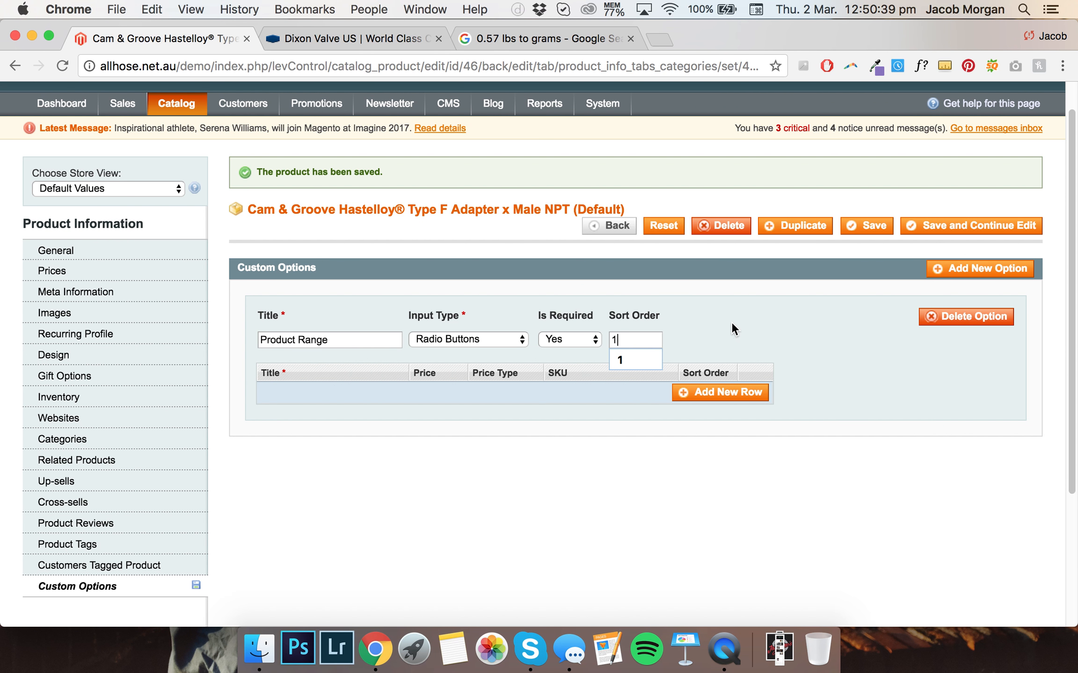
Add four value rows to the Product Range option and title the first one 1" Coupling
click(688, 395)
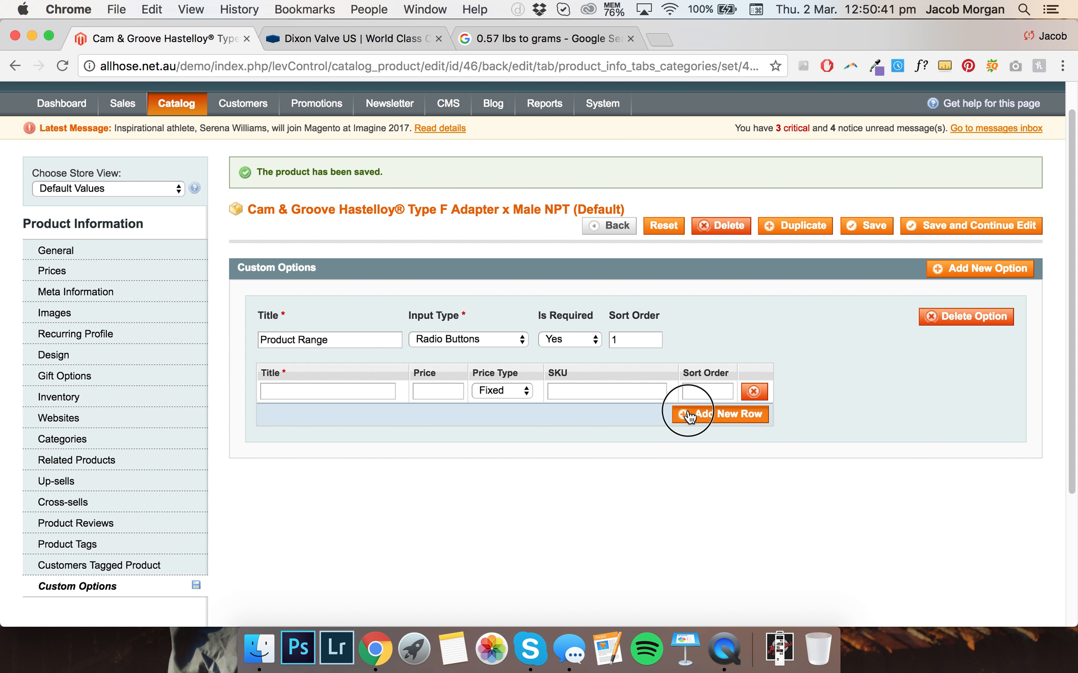
click(687, 415)
click(691, 436)
click(696, 459)
click(313, 391)
text(1" Coupling)
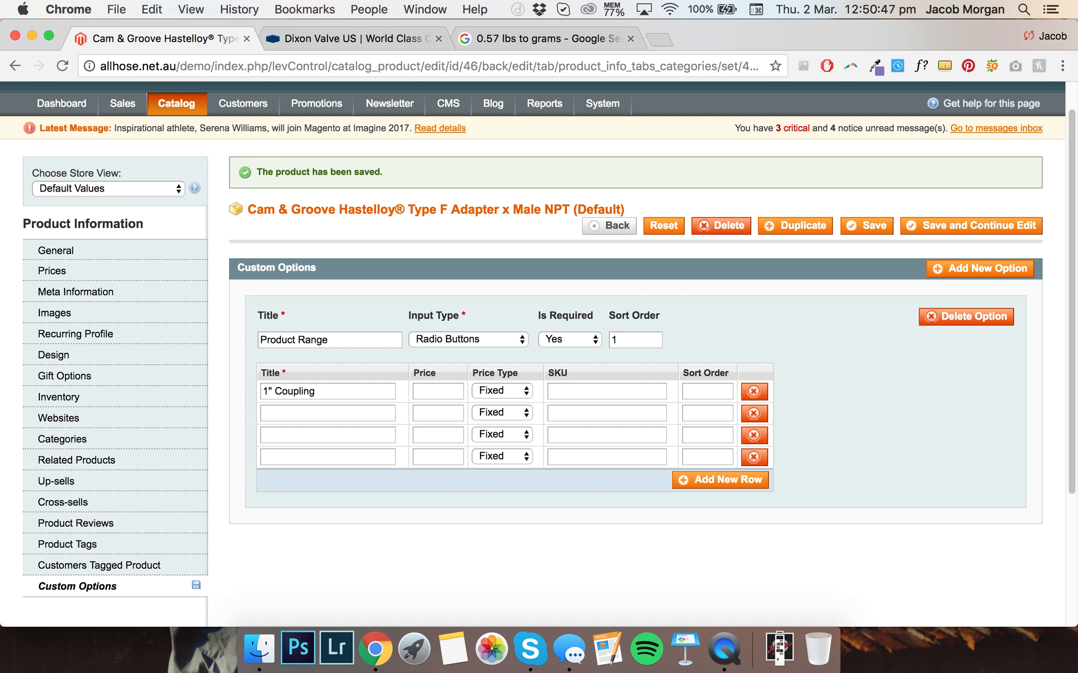
Title the four Product Range values 1" Camlock, 1 1/2" Camlock, 1 3/4" Camlock and 2" Camlock
drag(327, 391, 281, 392)
text(amlock)
click(281, 406)
text(1 1/2" Camlock)
click(268, 429)
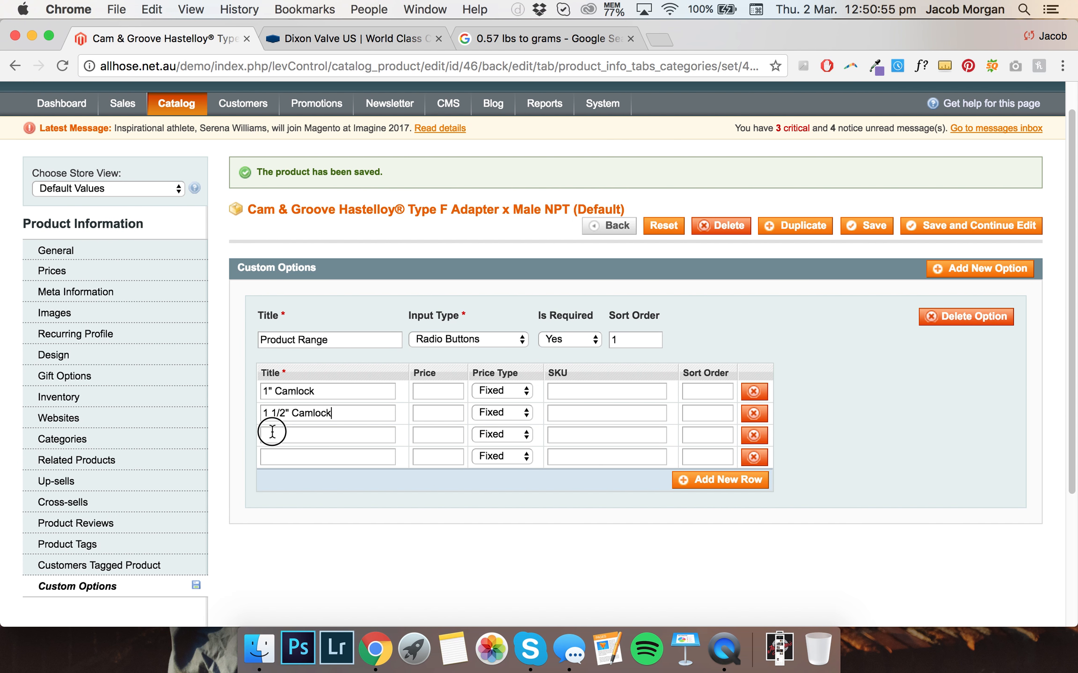
text(1 3/4" Camlock)
click(279, 455)
text(2" Camlock)
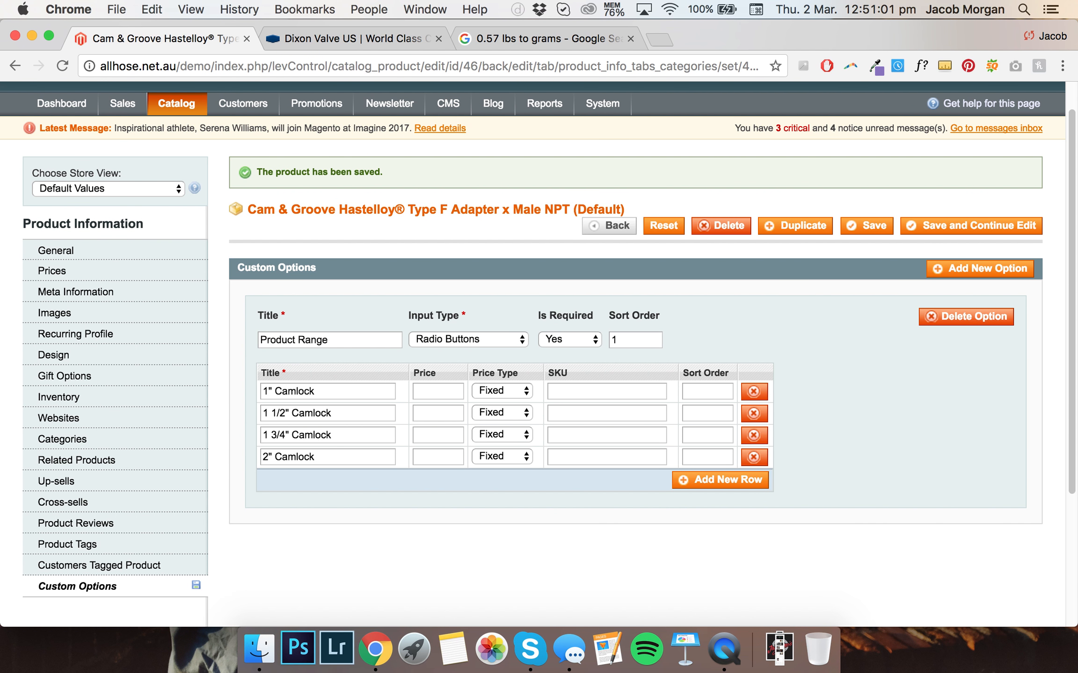
Set the SKUs of the four values to CAM1, CAM2, CAM3 and CAM4
click(582, 392)
click(633, 398)
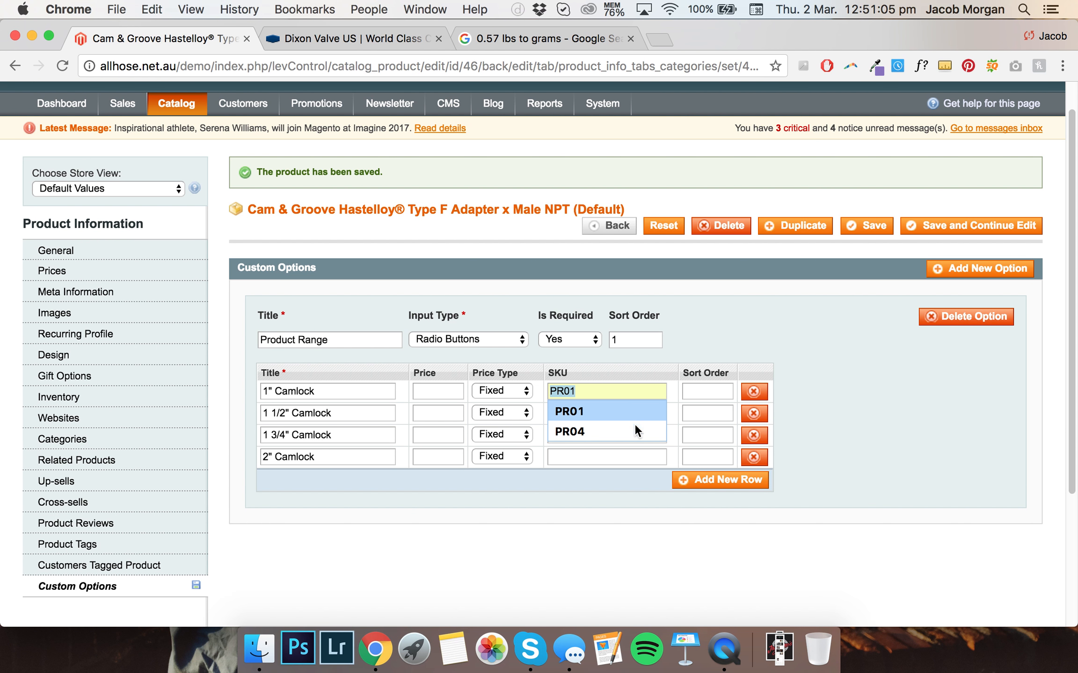
click(584, 415)
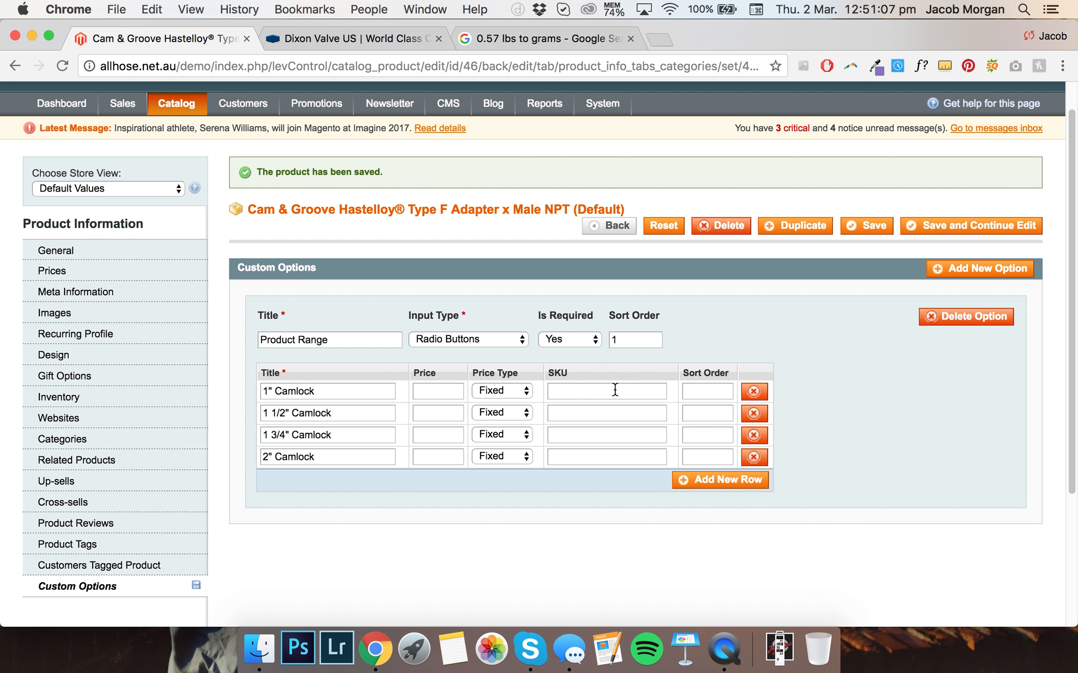
text(CAM)
key(super+a)
key(super+c)
click(605, 411)
key(super+v)
click(593, 434)
key(super+v)
click(591, 453)
key(super+v)
click(581, 415)
click(580, 435)
key(BackSpace)
text(3)
click(585, 456)
key(BackSpace)
text(4)
Set the price of each of the four values to 0
click(432, 395)
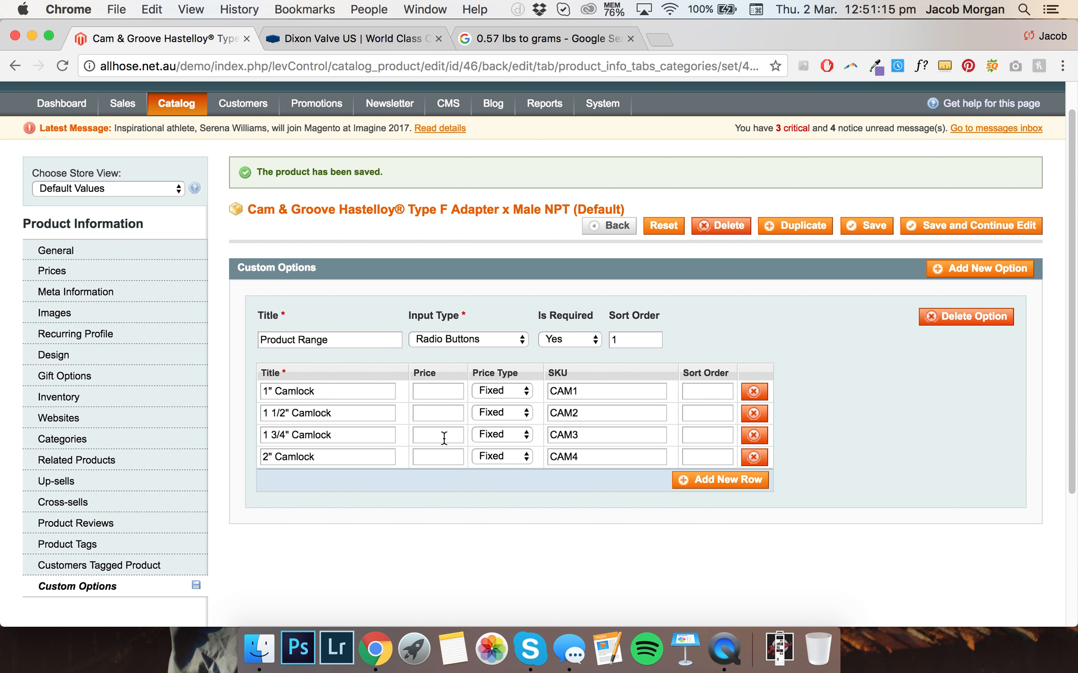
text(0)
click(430, 415)
text(0)
click(431, 435)
text(0)
click(428, 453)
text(0)
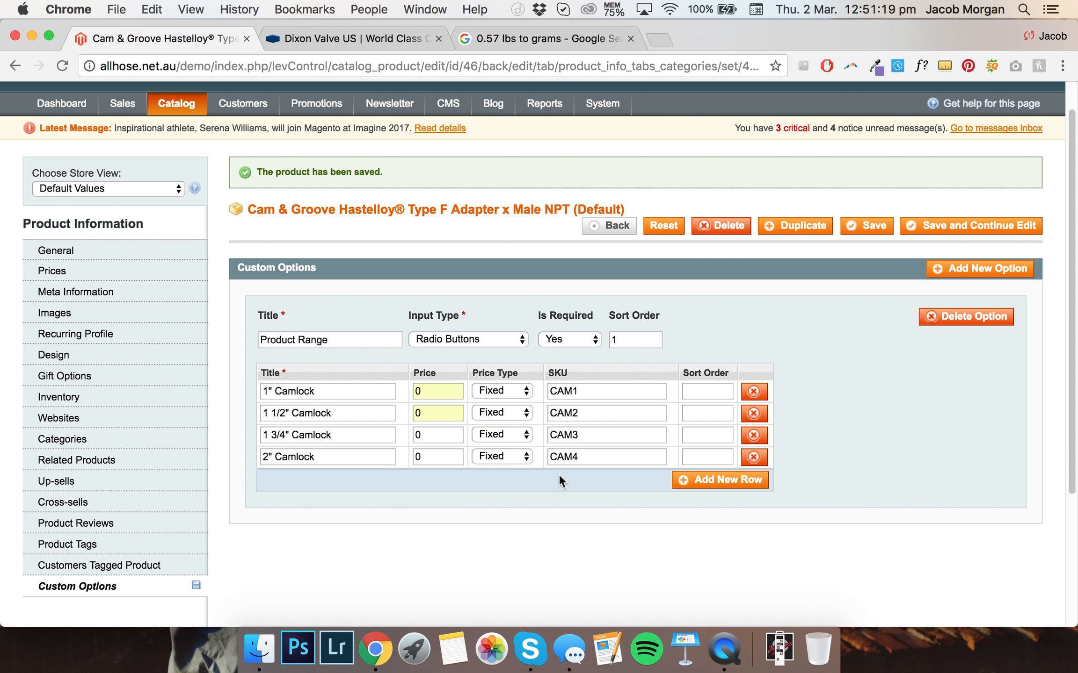
Set the four values' sort orders to 1, 2, 3 and 4 and save while continuing to edit
click(700, 411)
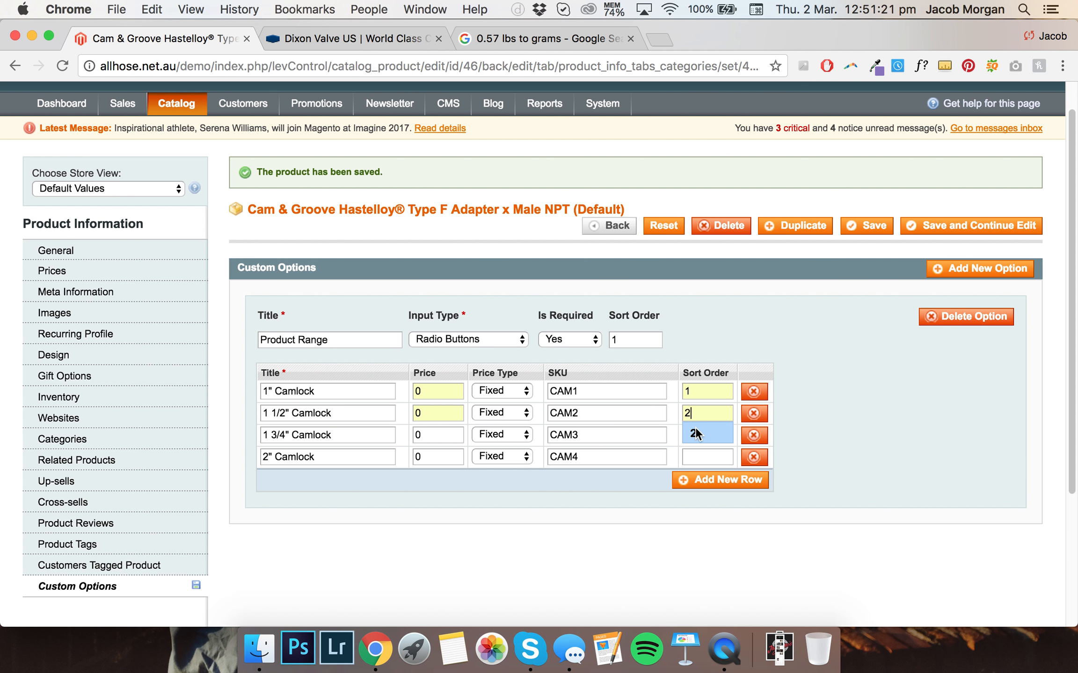
click(696, 429)
click(695, 435)
text(3)
scroll(629, 476, down, 3)
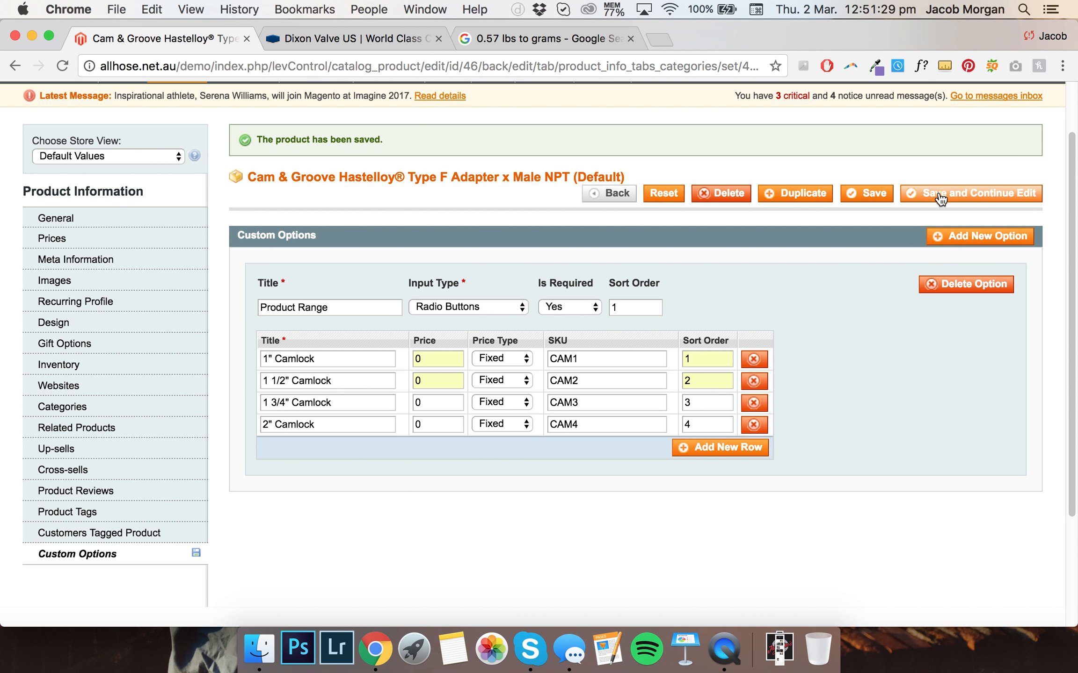
scroll(849, 238, down, 3)
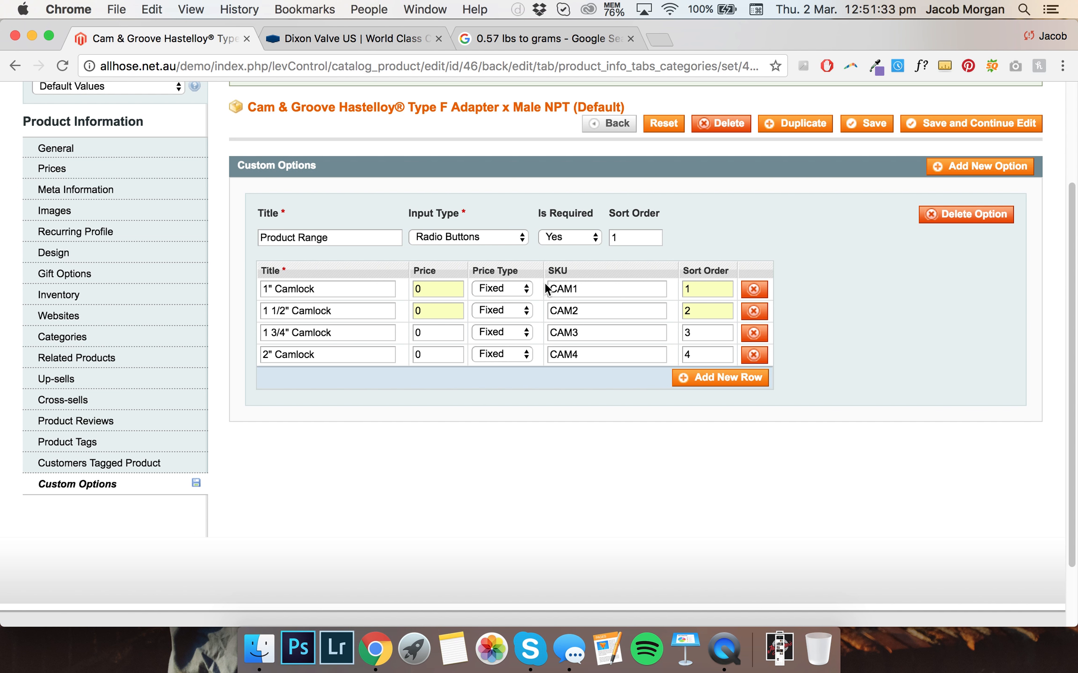
scroll(729, 255, up, 1)
click(962, 155)
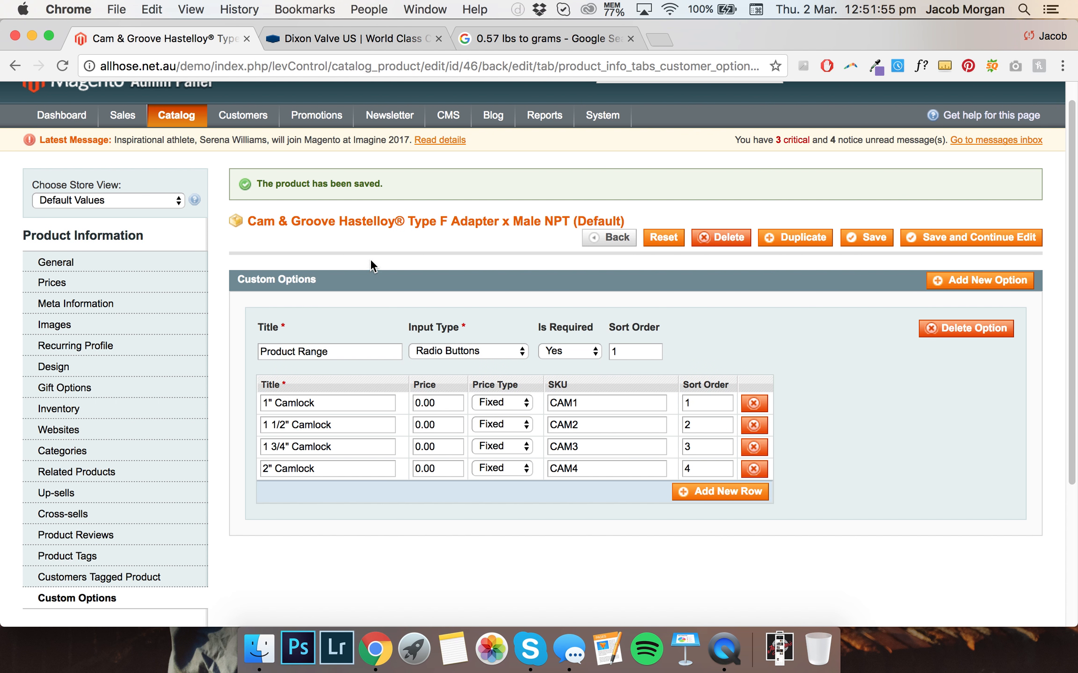
Open the allhose.net.au/demo storefront in a new browser tab placed beside the admin tab
key(super+t)
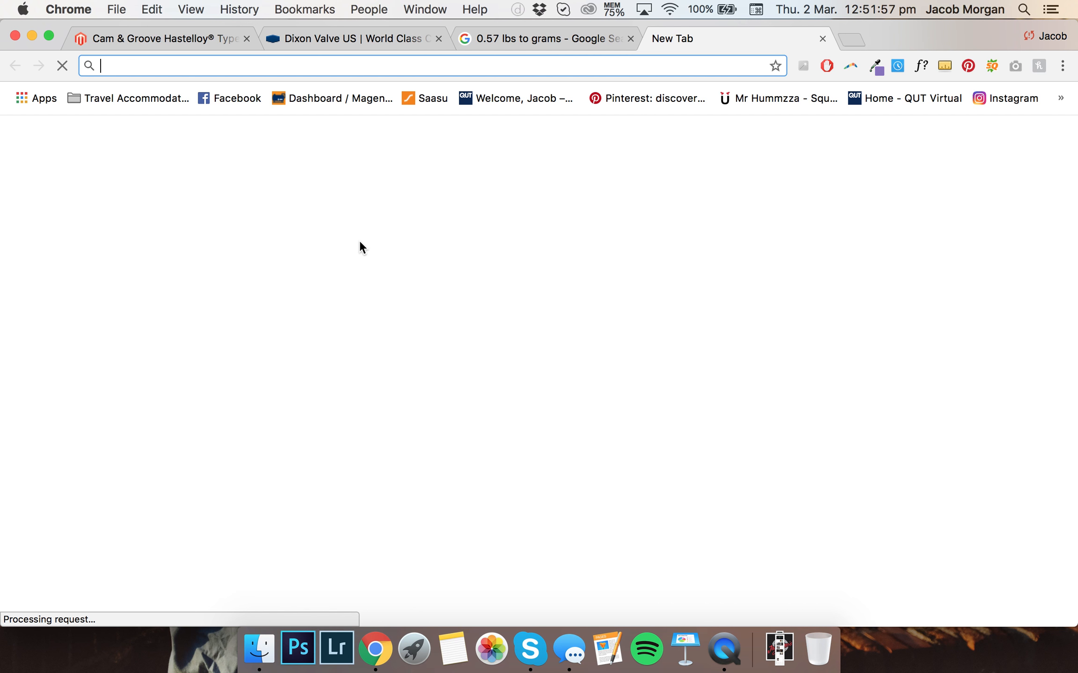
text(allhose.net.au/d)
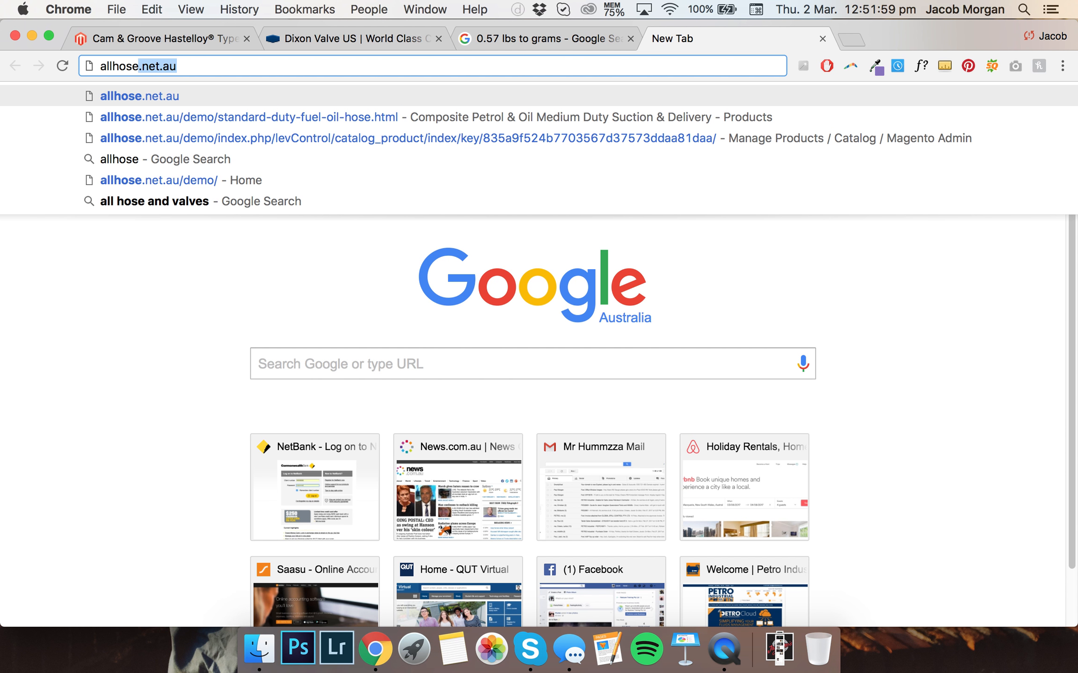
text(emo)
key(Return)
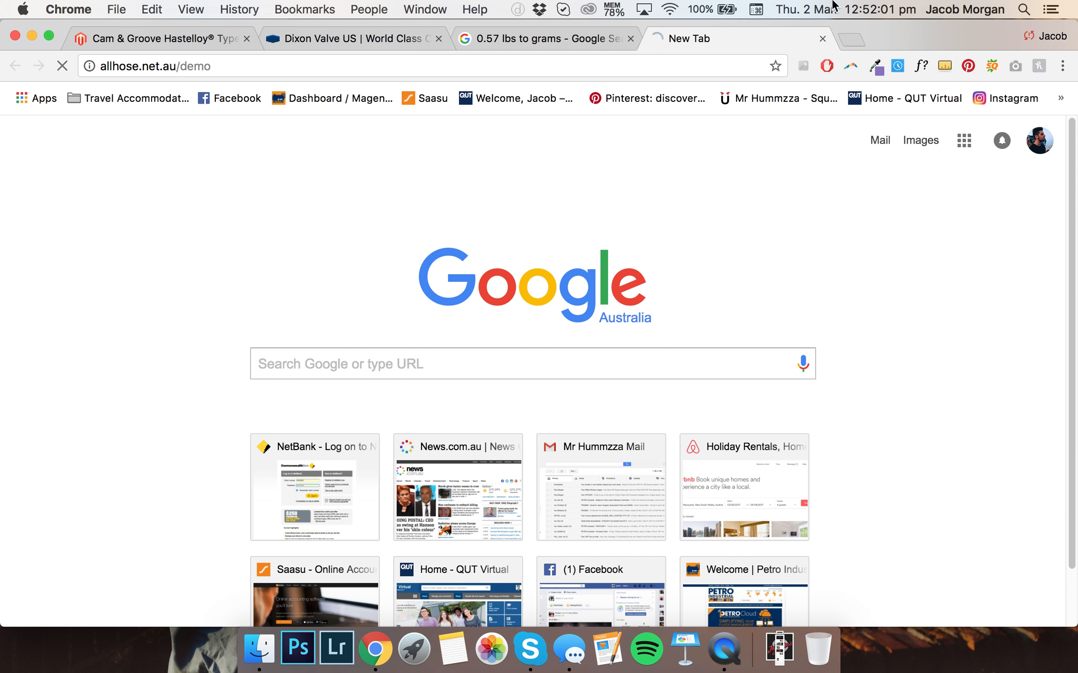
drag(738, 37, 349, 5)
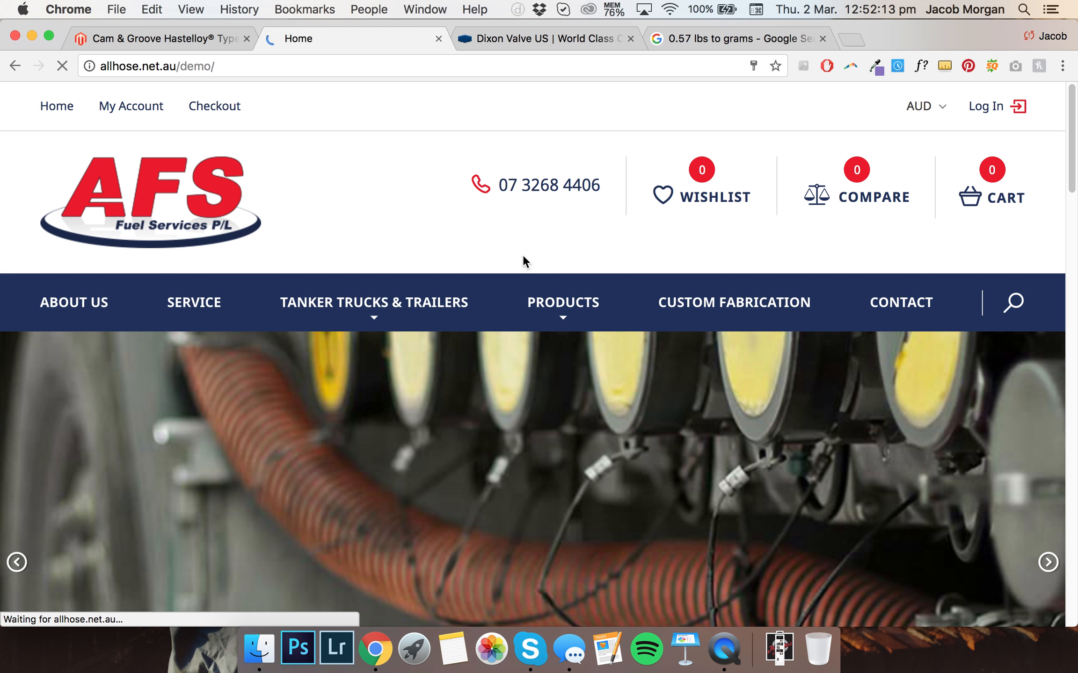
Browse the storefront's Products menu to the Camlocks category and open the Cam & Groove adapter product page
scroll(543, 255, down, 1)
scroll(543, 255, down, 1)
mouse_move(553, 260)
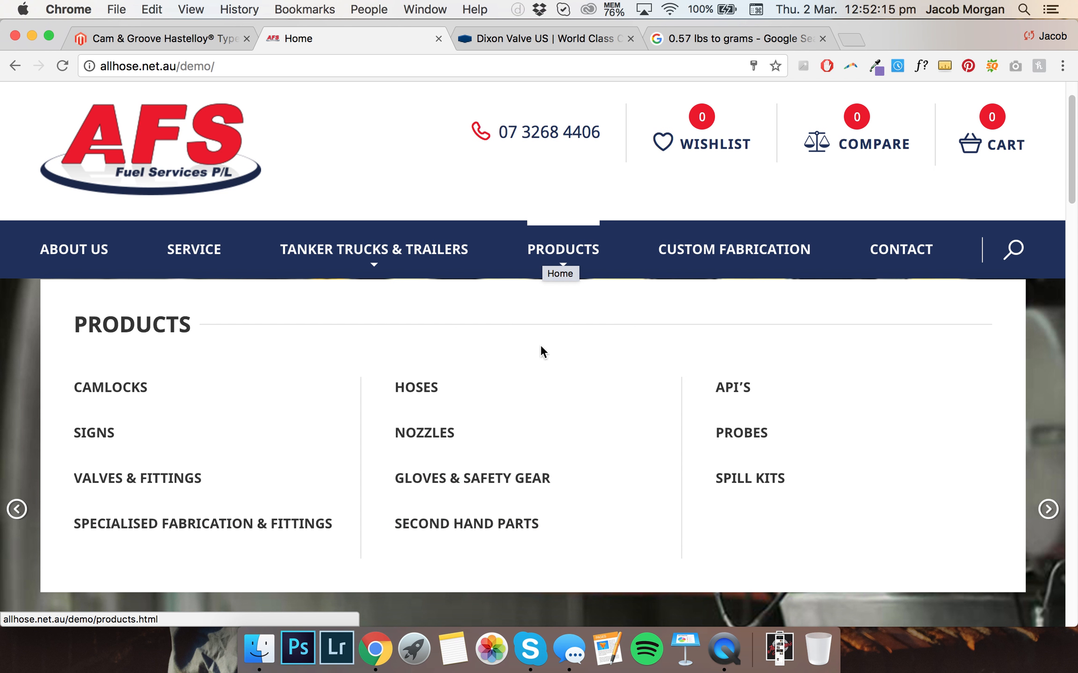
scroll(530, 374, down, 1)
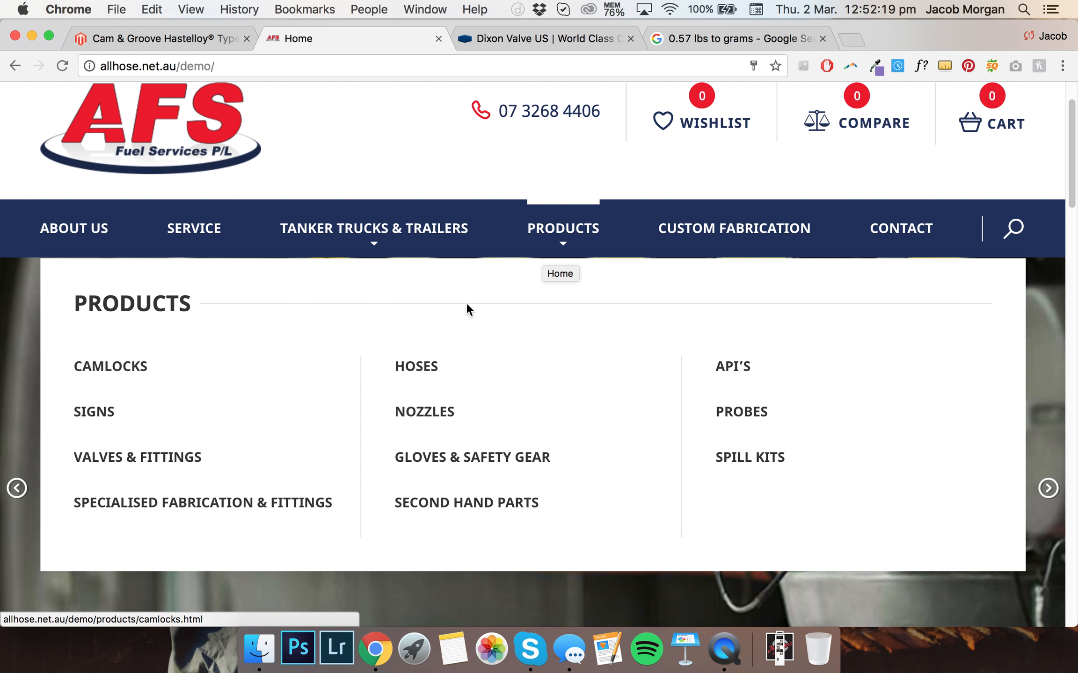
click(141, 373)
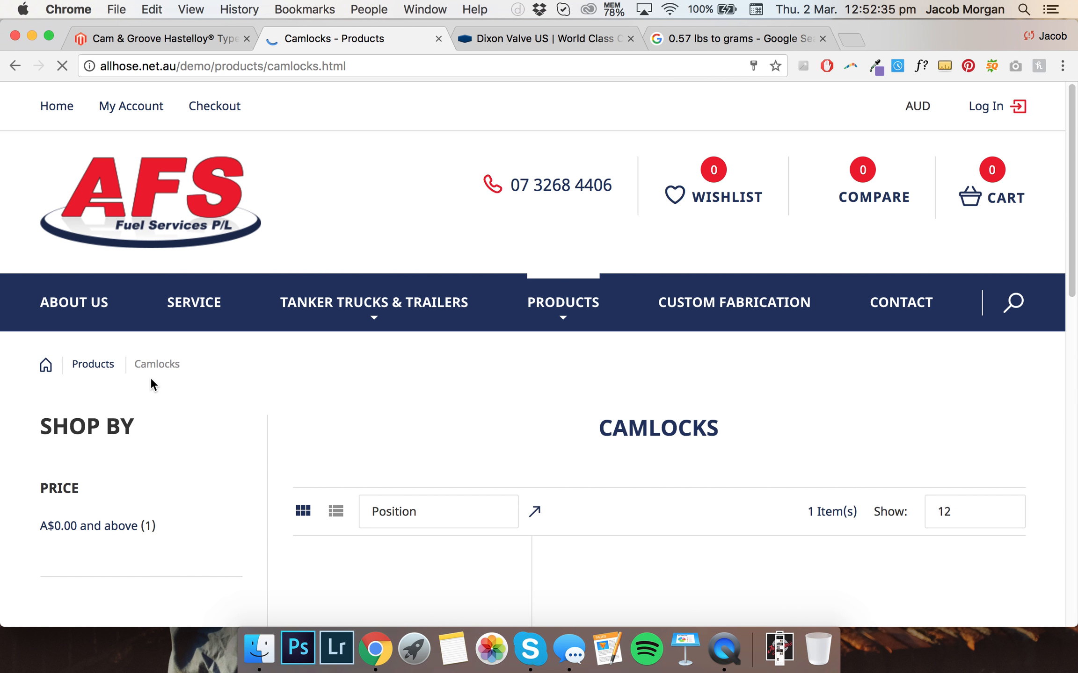
scroll(328, 327, down, 10)
scroll(383, 323, up, 4)
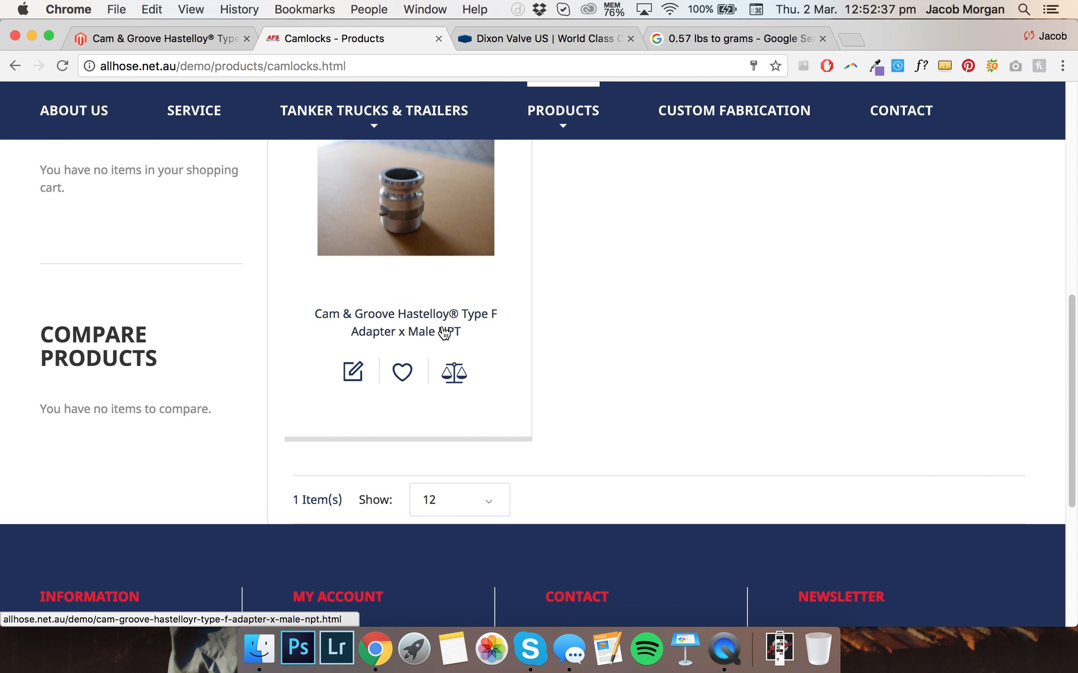
click(435, 358)
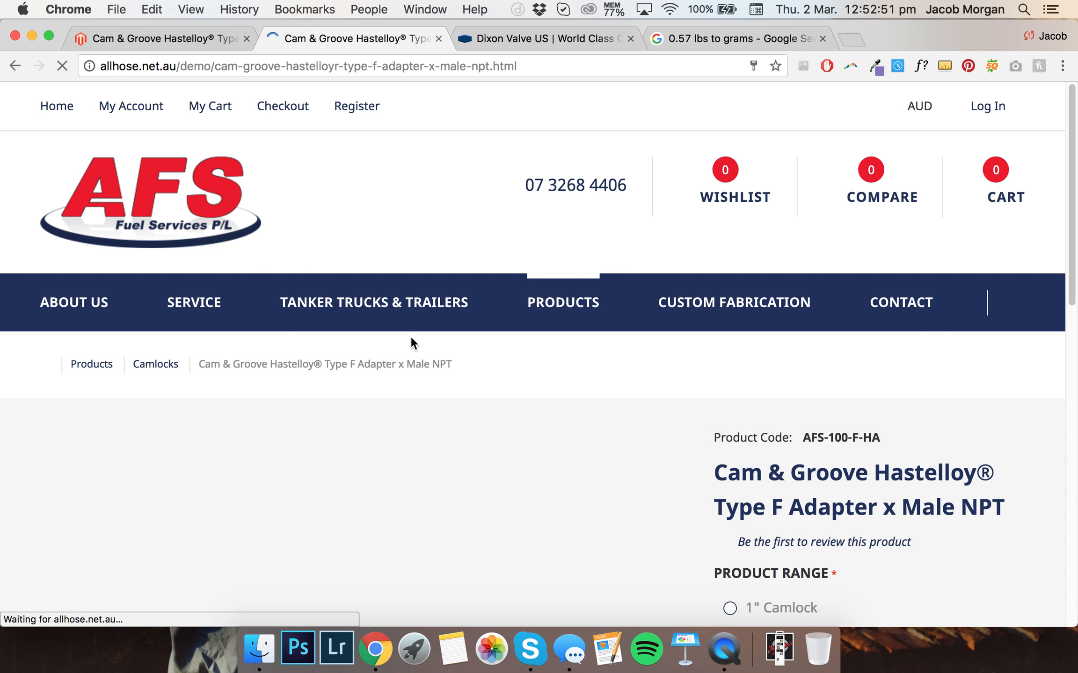
scroll(410, 342, down, 3)
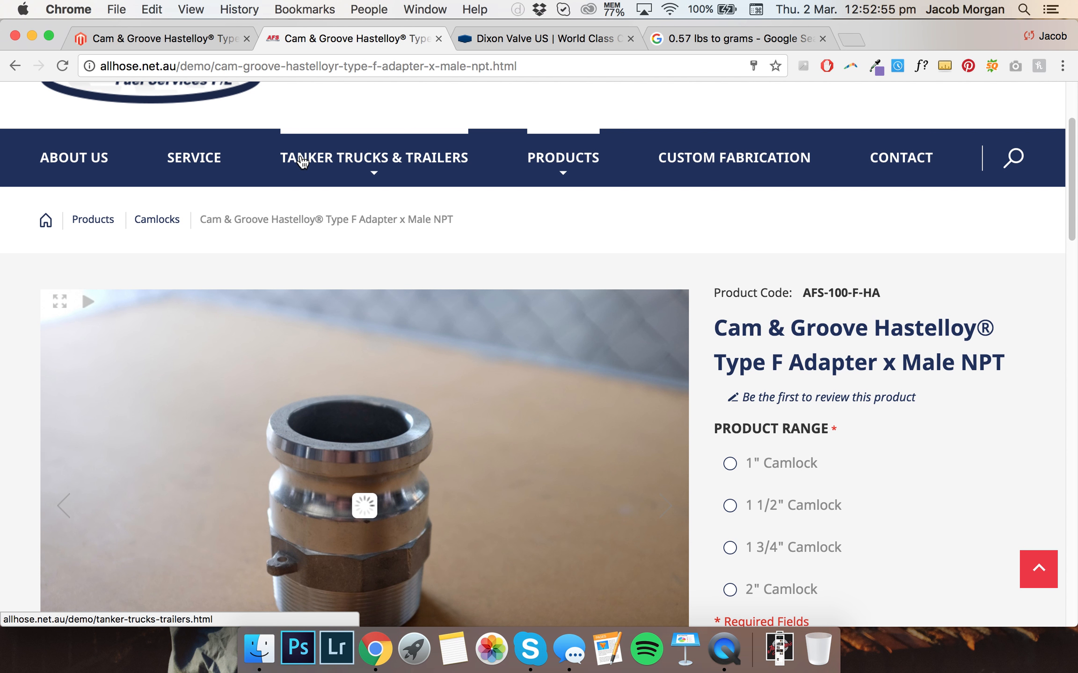
Compare the product's General and Custom Options pages in the admin with the storefront product page
click(191, 40)
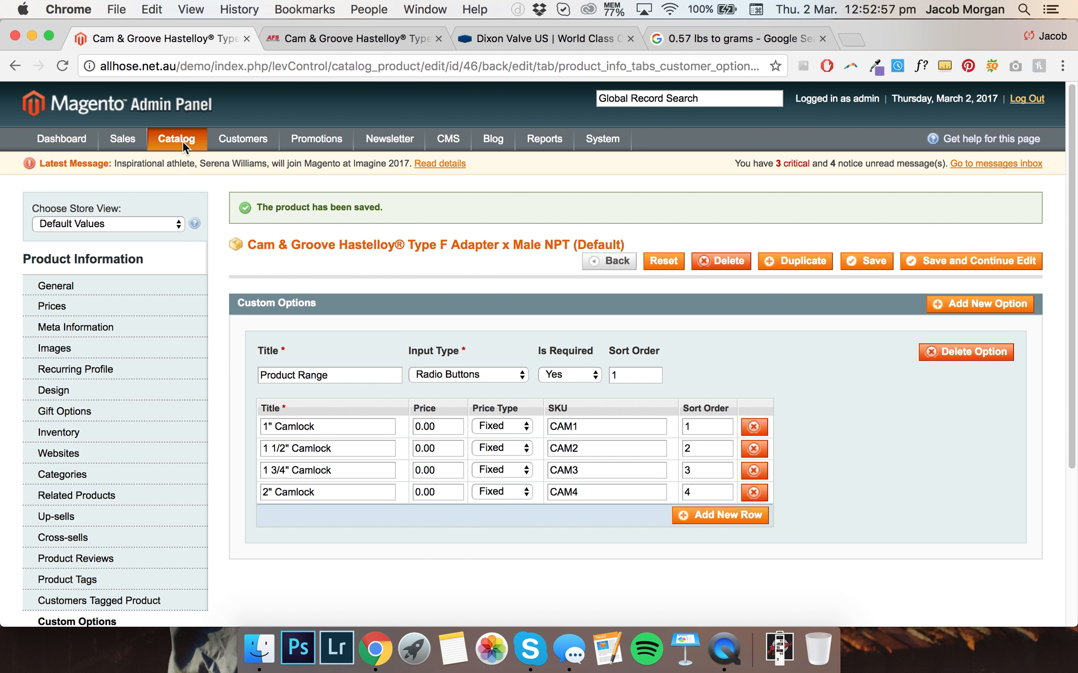
click(108, 286)
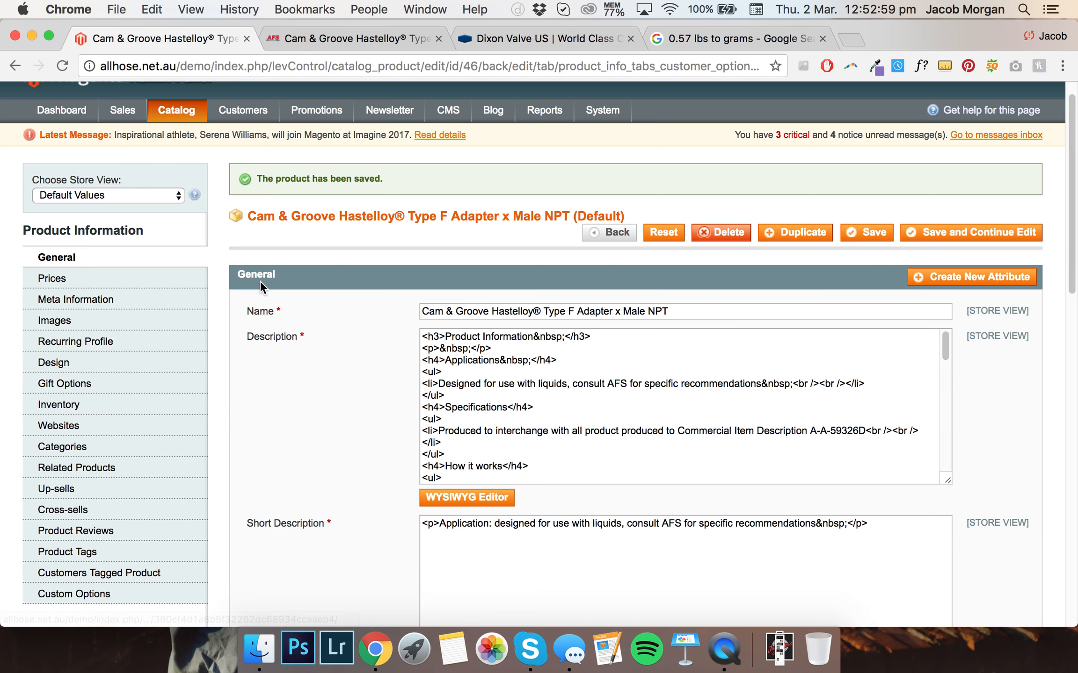
scroll(272, 281, down, 2)
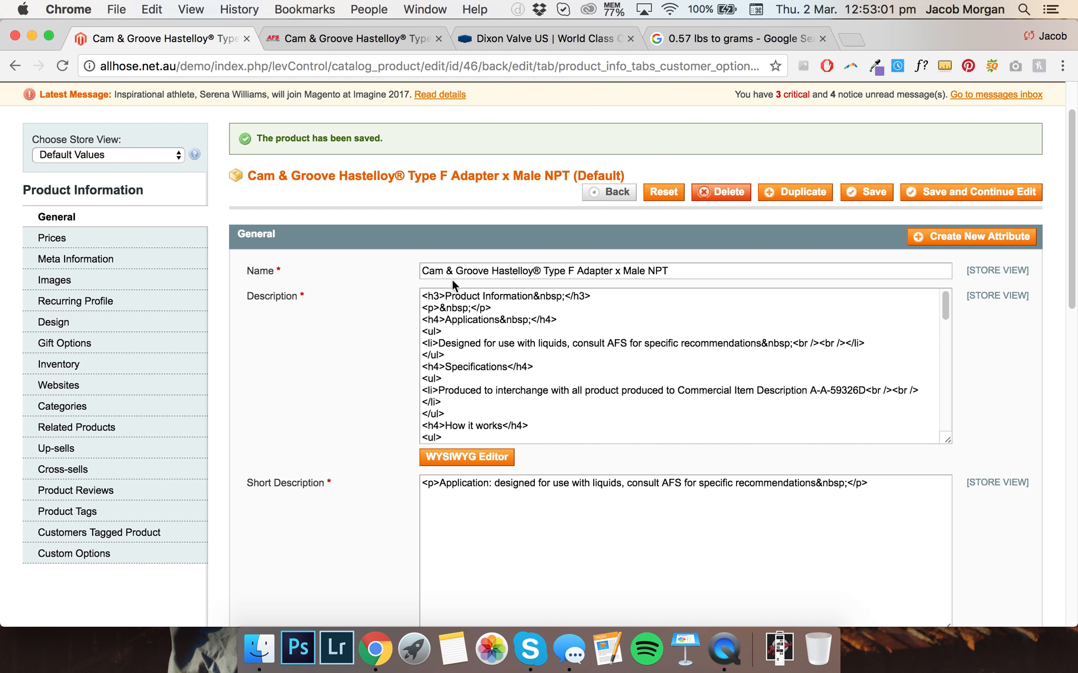
click(328, 39)
drag(1017, 373, 702, 341)
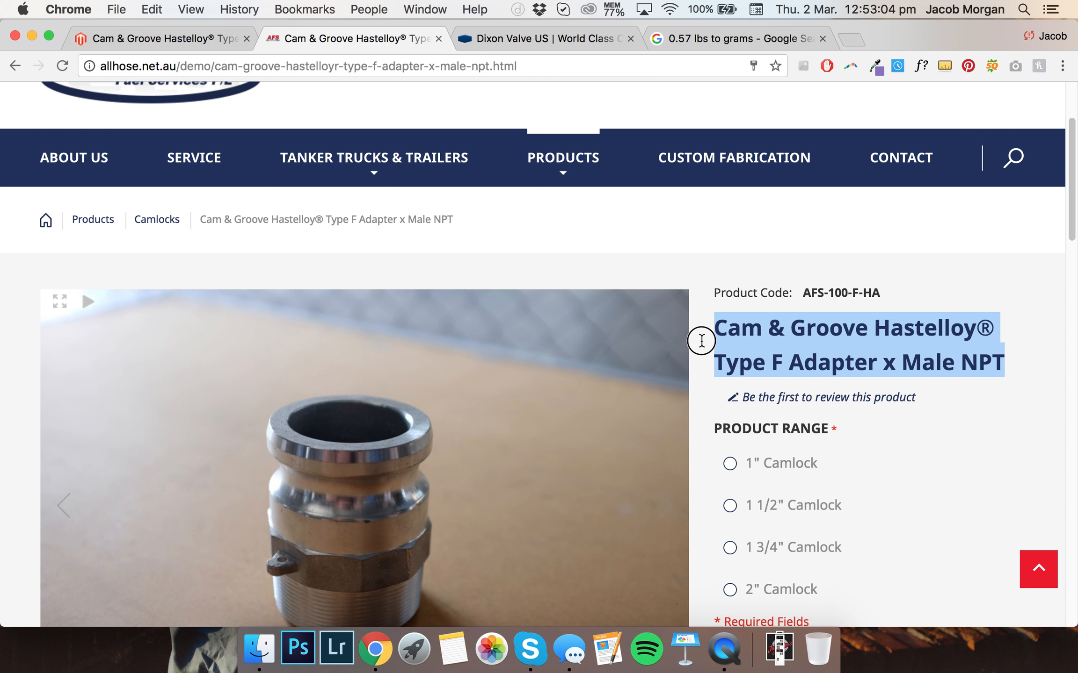
click(138, 34)
scroll(377, 356, down, 4)
drag(507, 503, 364, 299)
click(313, 35)
drag(880, 293, 767, 285)
click(879, 283)
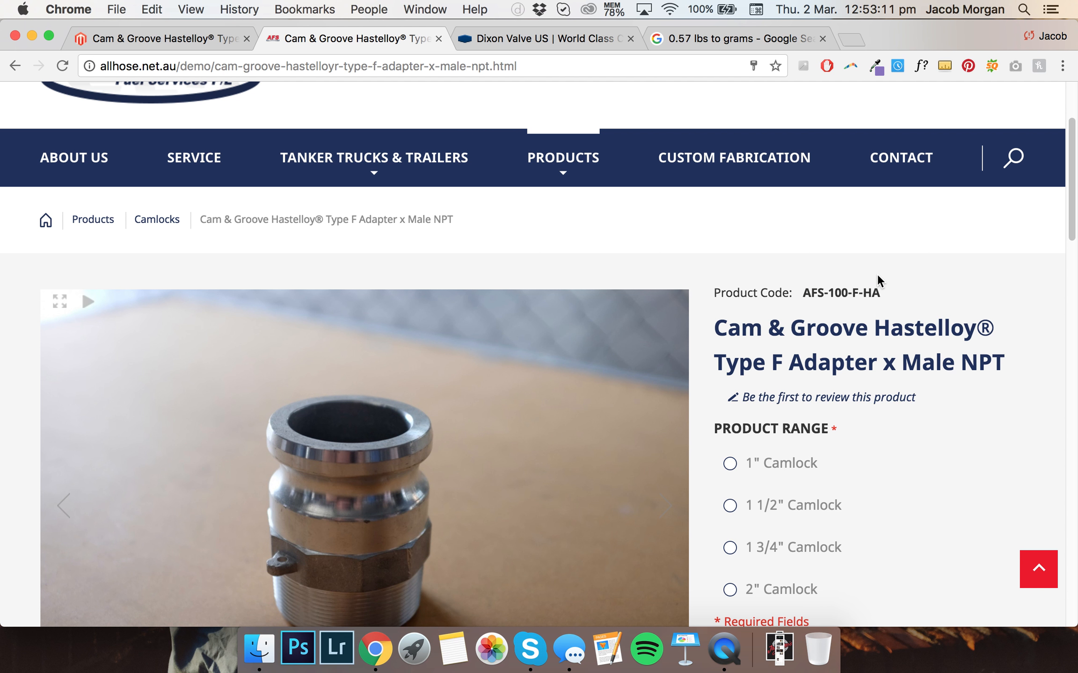
scroll(878, 283, down, 3)
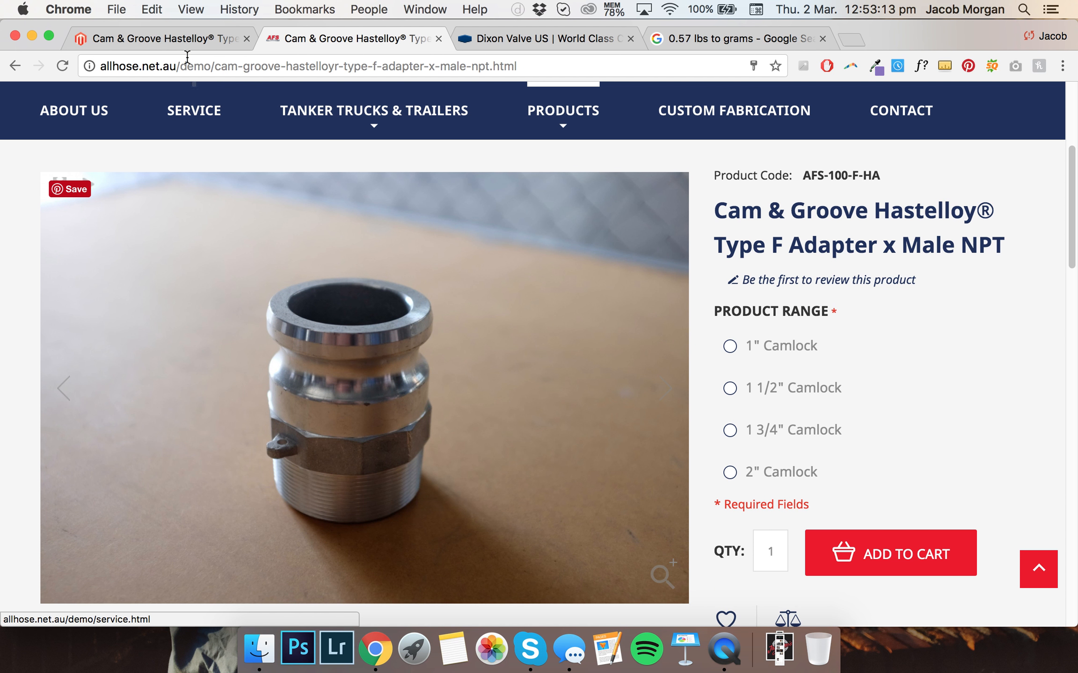
click(185, 41)
click(150, 376)
scroll(356, 366, up, 5)
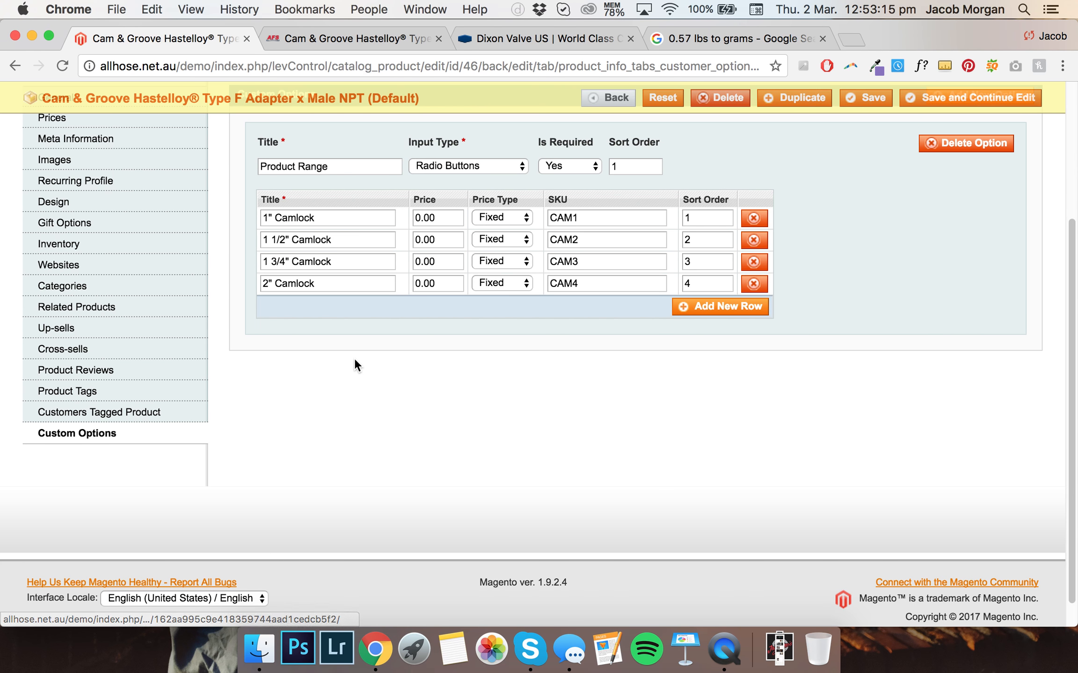
scroll(215, 250, down, 2)
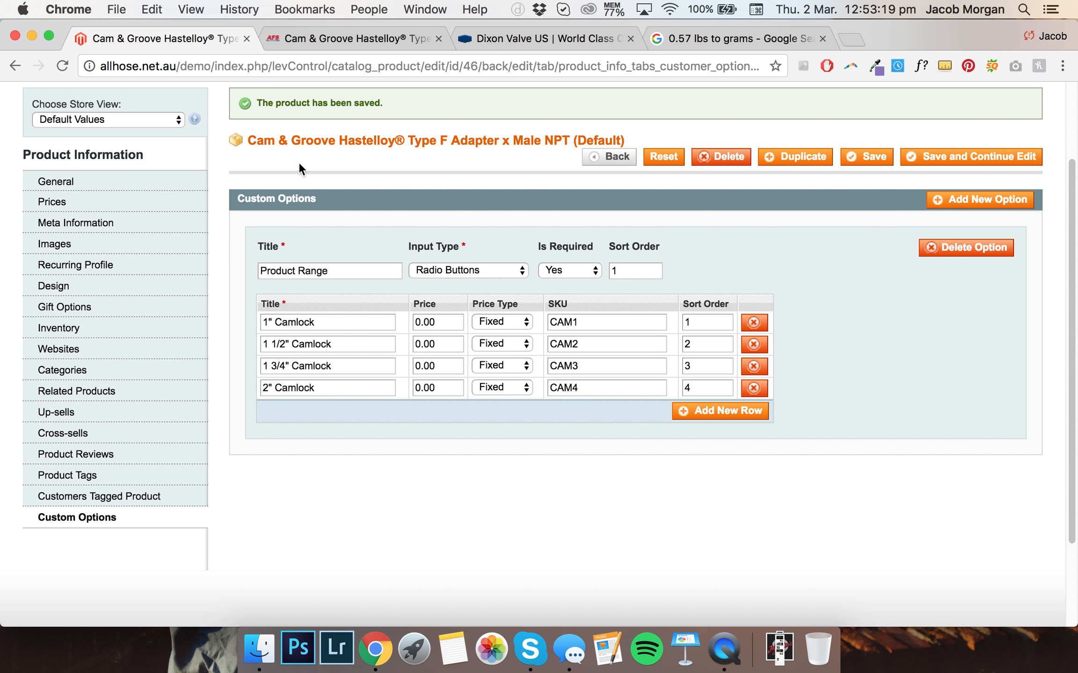
Try the Product Range radio choices on the storefront product page and review the rest of the page
click(316, 47)
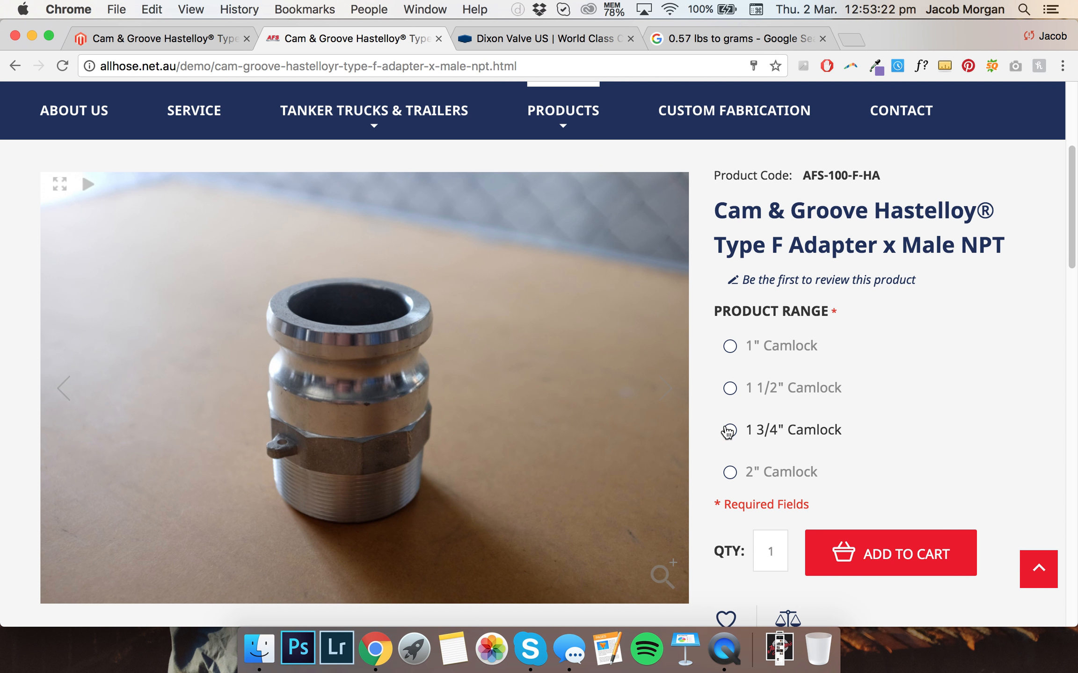
click(730, 430)
click(730, 393)
click(730, 347)
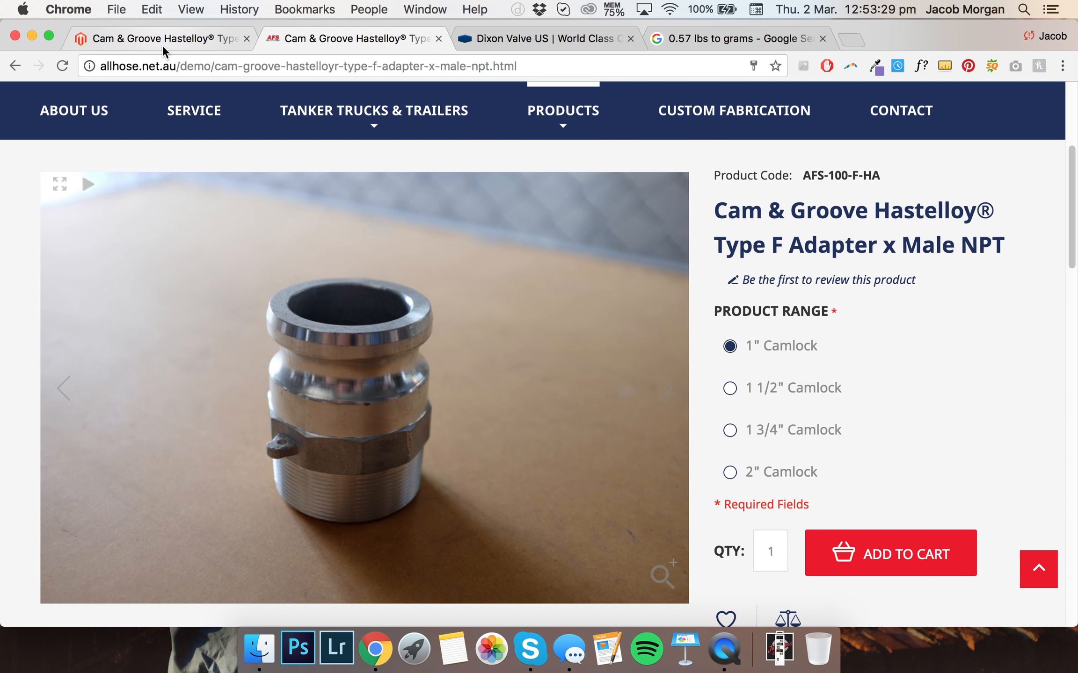
scroll(793, 305, down, 3)
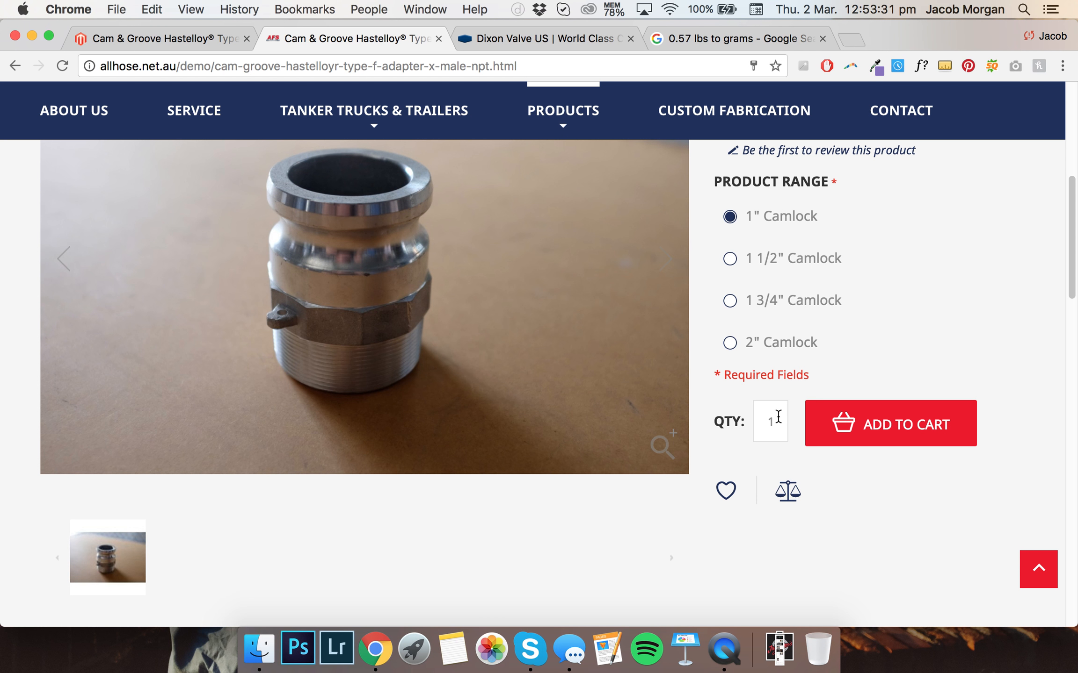
scroll(772, 412, up, 3)
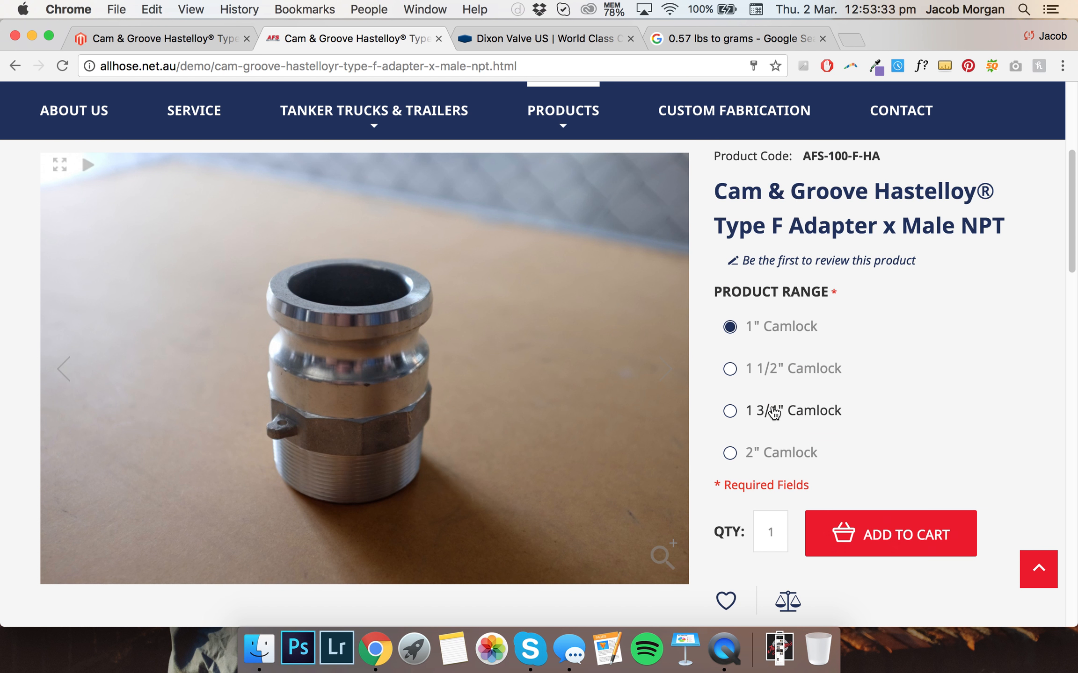
scroll(774, 413, down, 3)
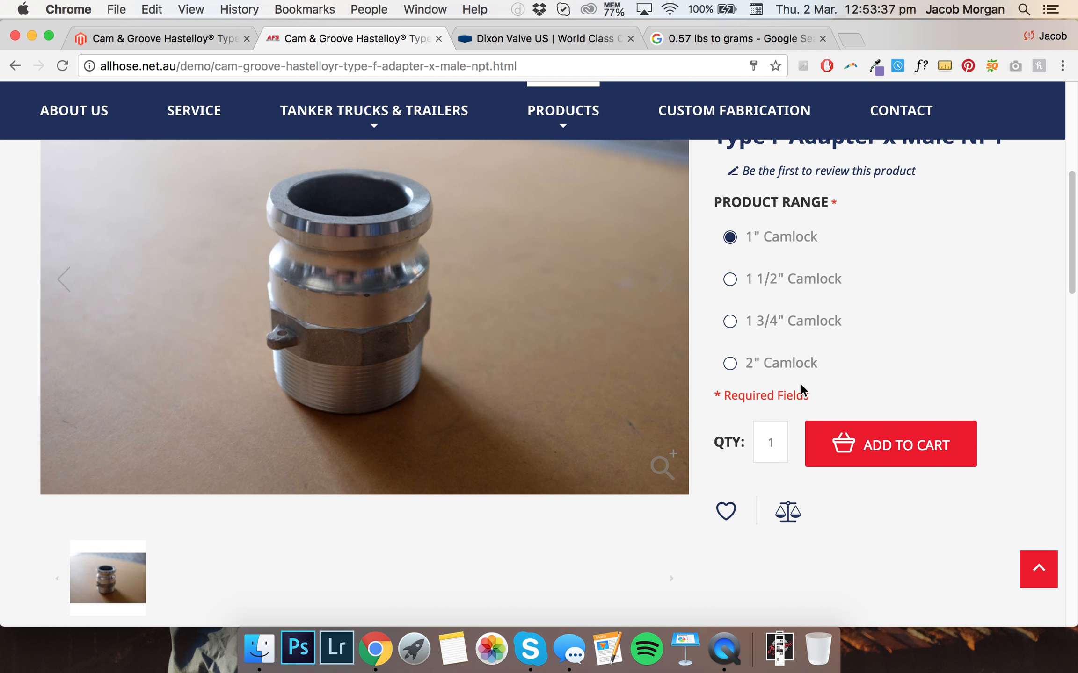
scroll(795, 388, down, 3)
scroll(775, 374, down, 3)
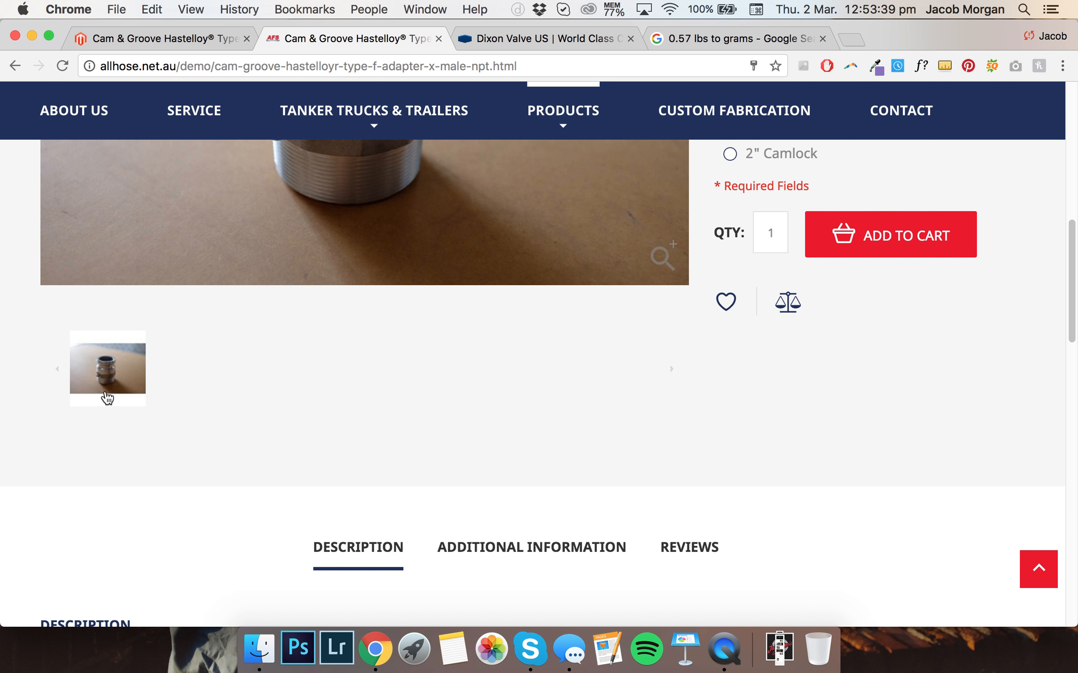
Compare the product's Images page in the admin with the image and description on the storefront product page
click(159, 39)
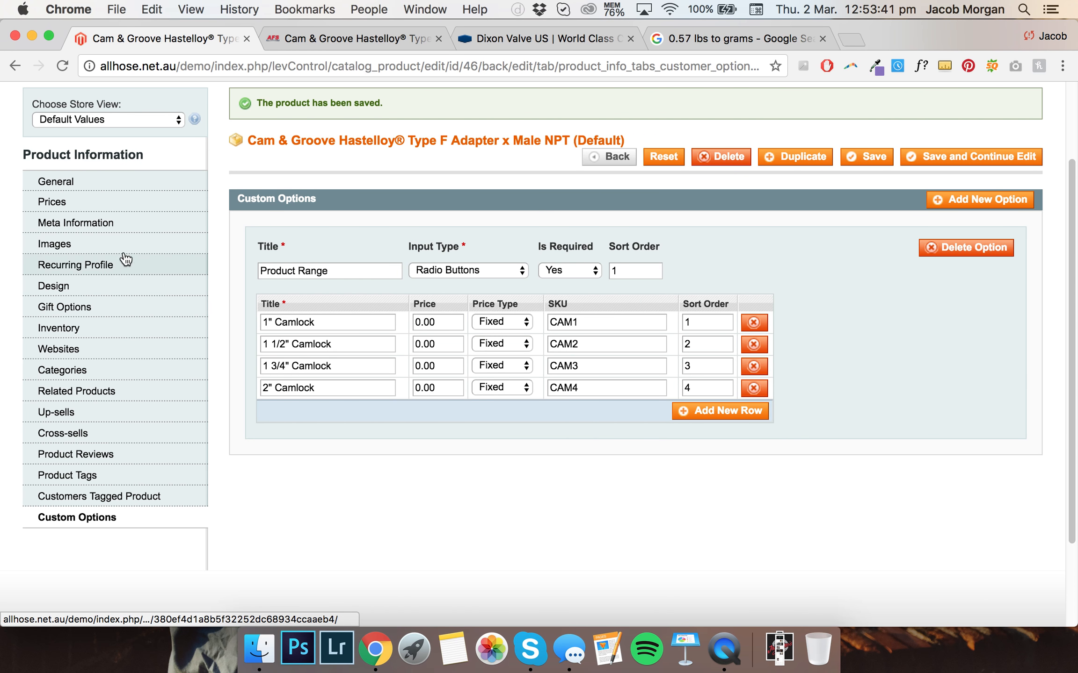
click(164, 247)
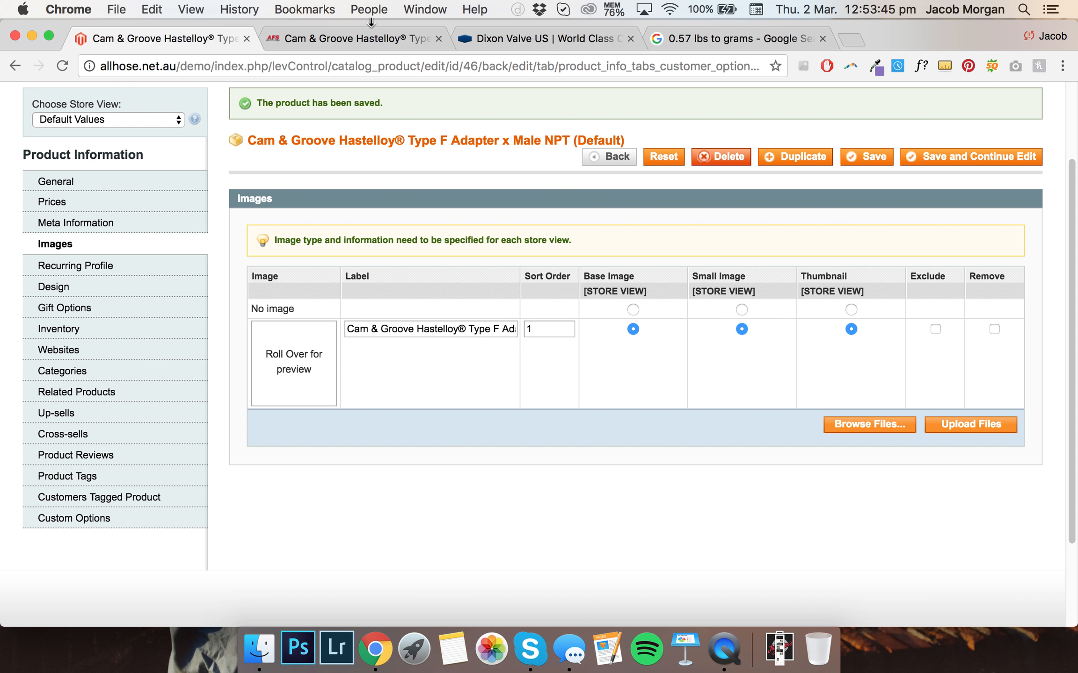
click(360, 39)
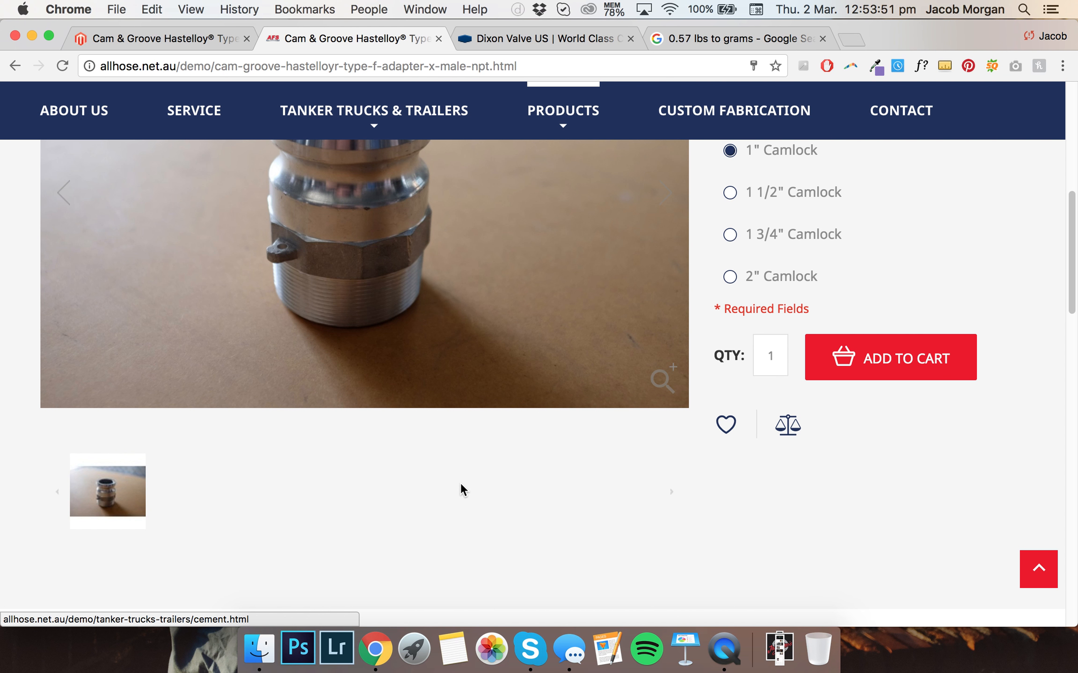
scroll(461, 419, down, 10)
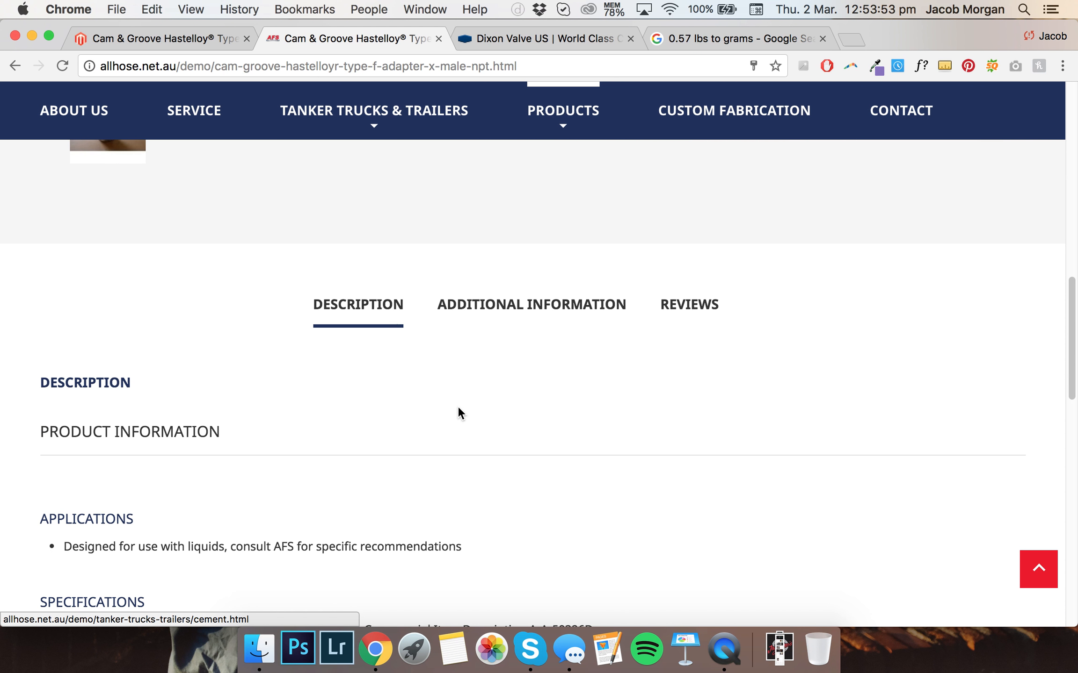
scroll(457, 406, down, 3)
scroll(454, 404, up, 1)
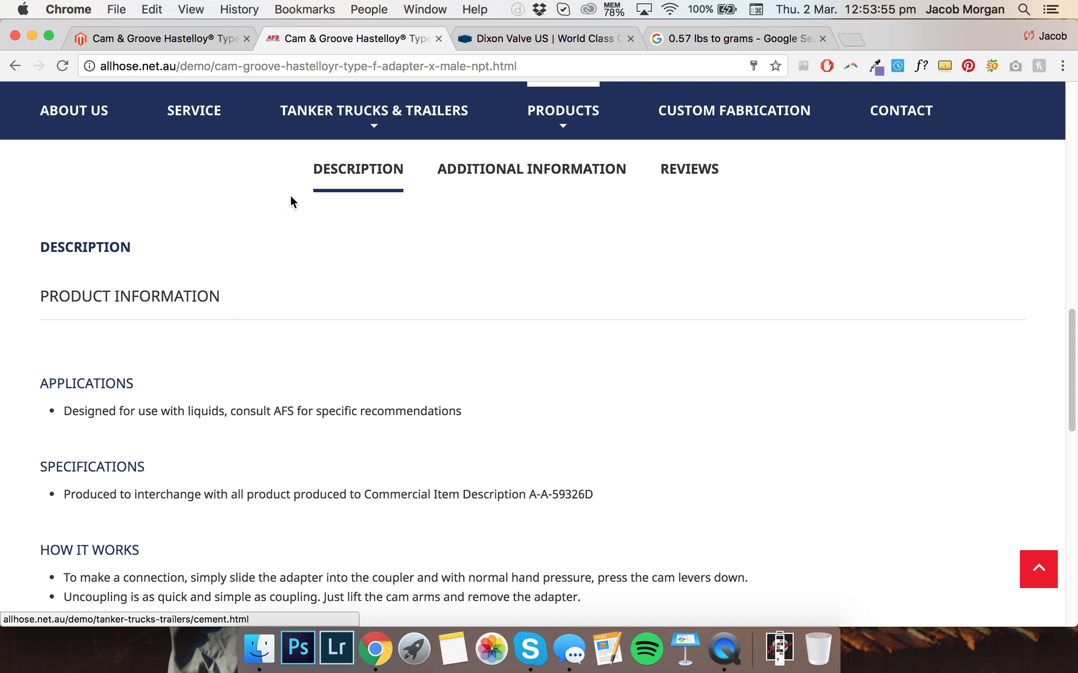
Open the product's description in the WYSIWYG editor and compare it with the storefront's description section
click(175, 38)
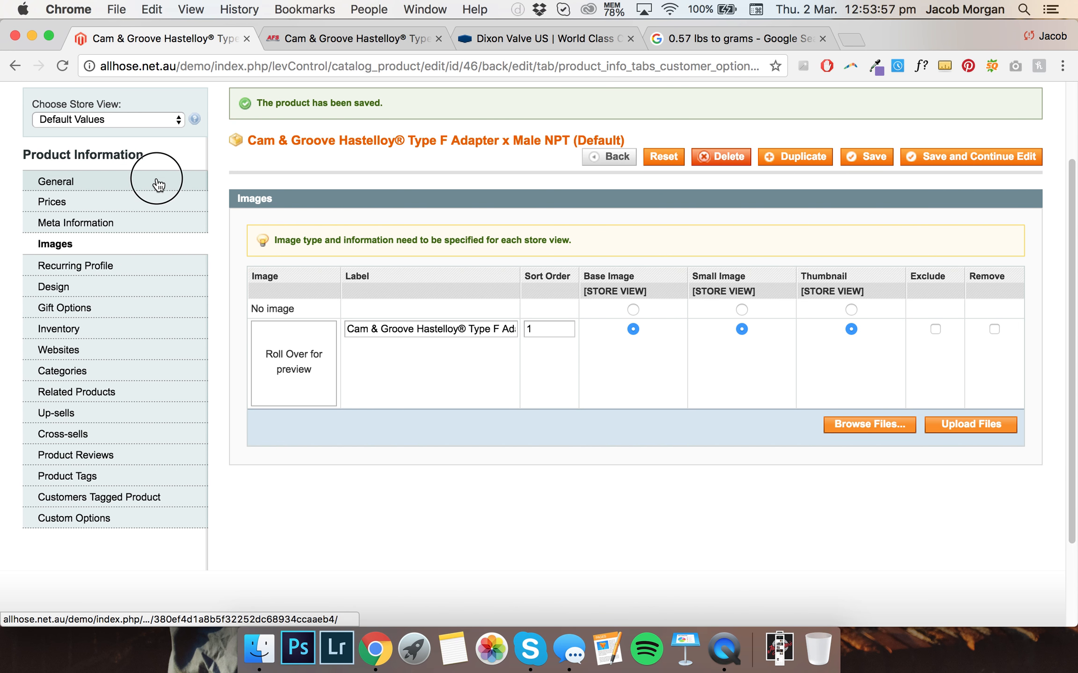
click(158, 186)
scroll(353, 379, down, 1)
click(430, 398)
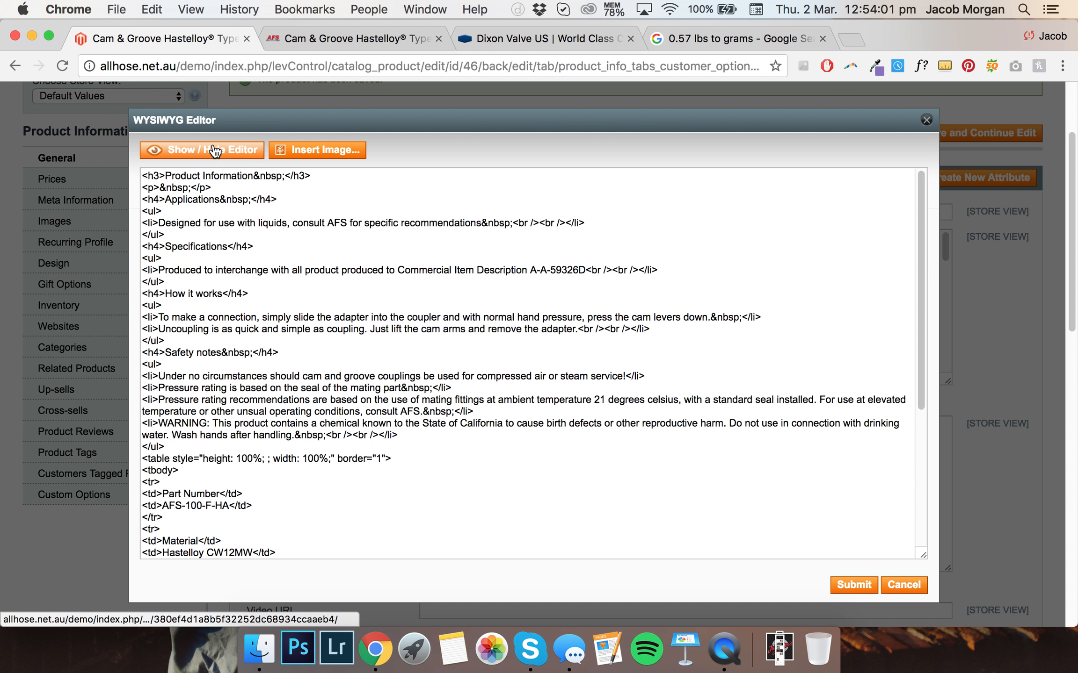
click(214, 150)
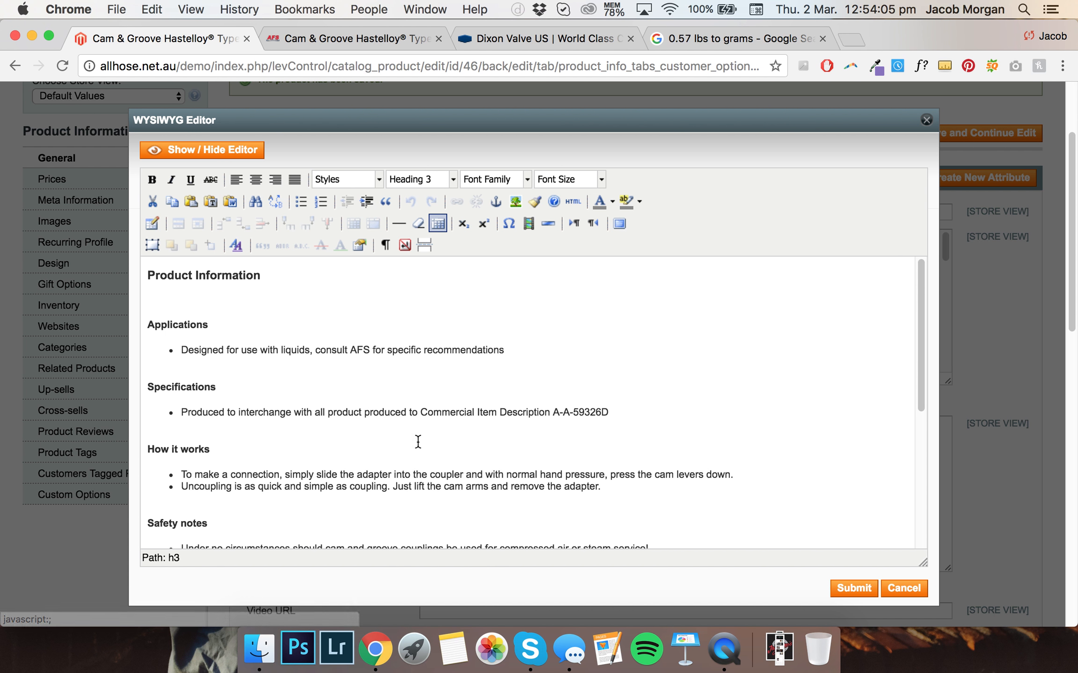
click(318, 45)
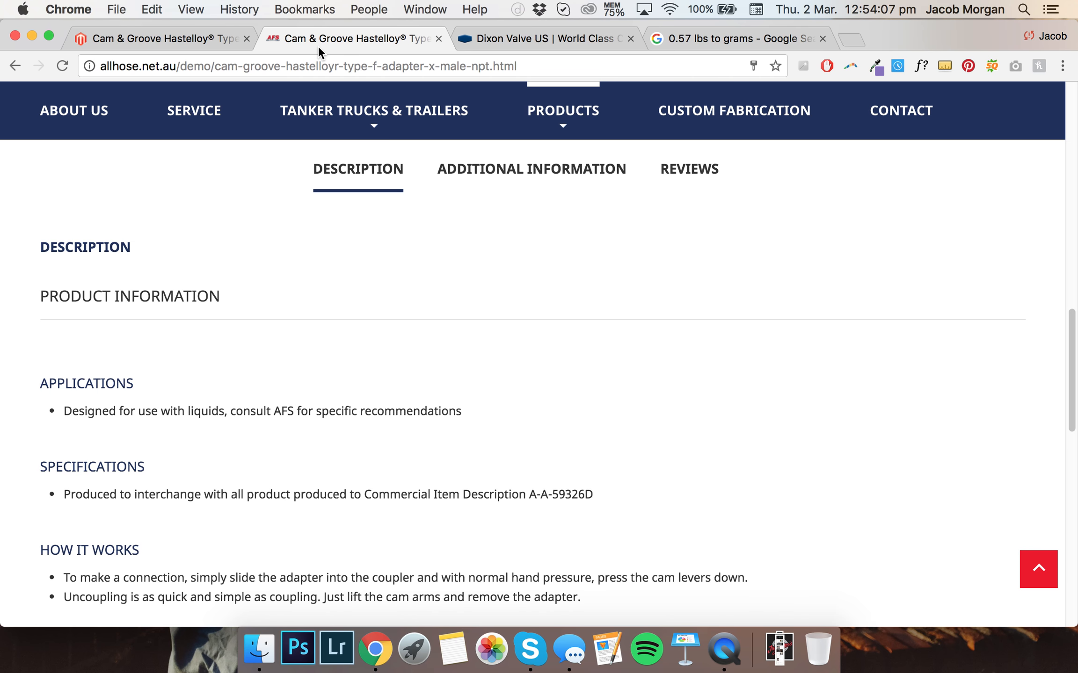
scroll(390, 406, down, 3)
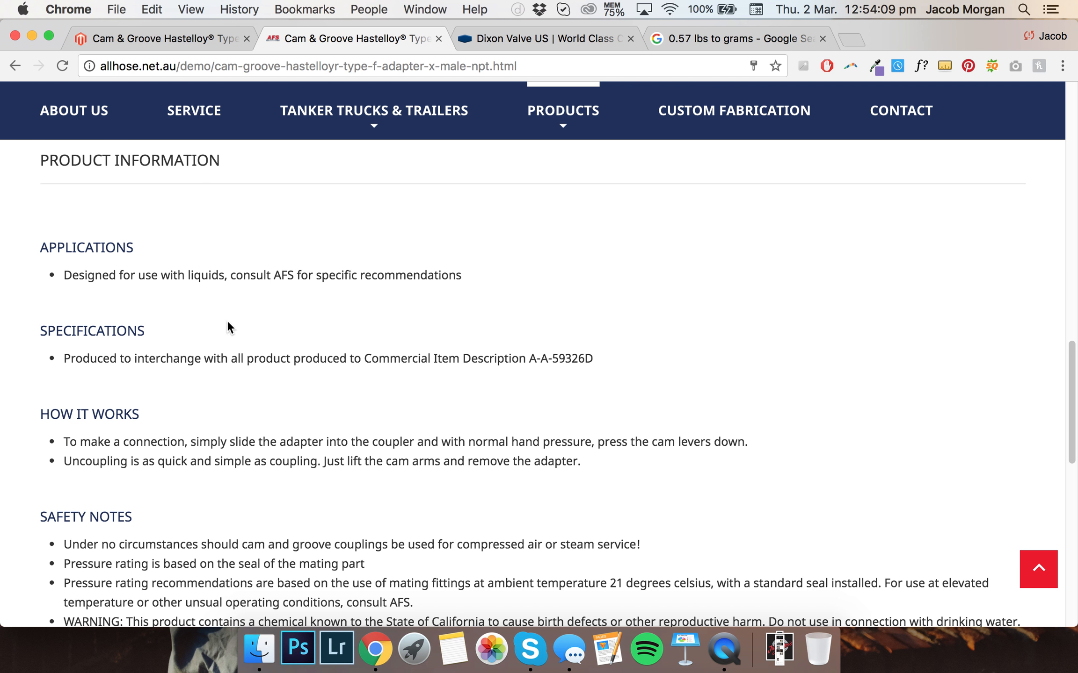
scroll(200, 340, down, 1)
scroll(191, 369, down, 4)
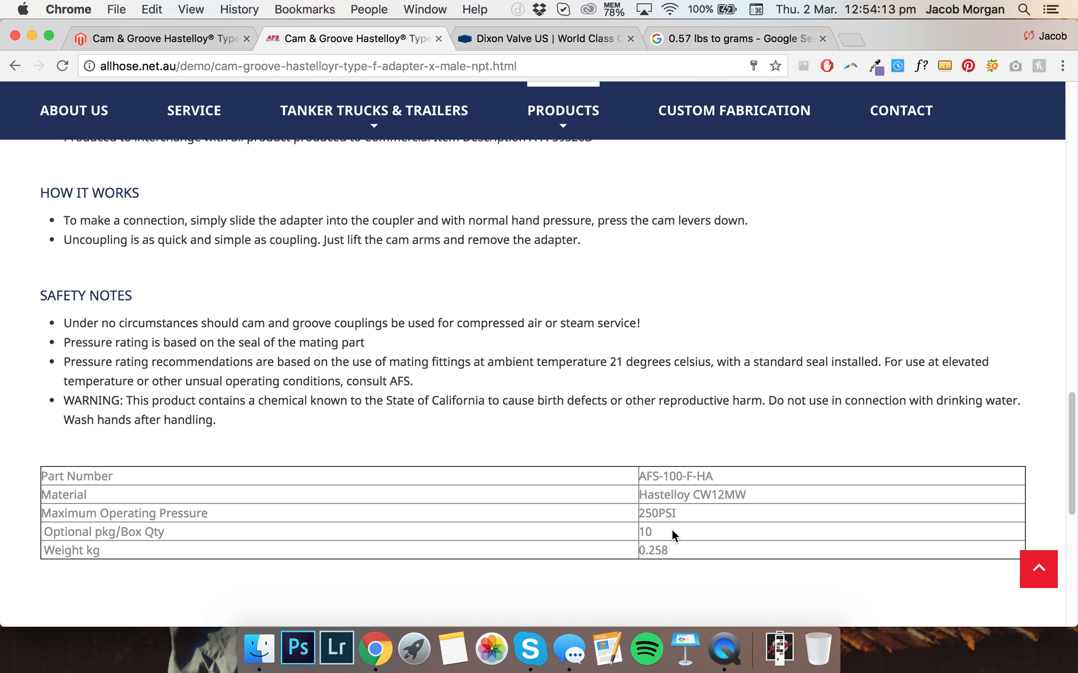
Center-align all cells of the specification table in the description, submit the editor and save the product
click(155, 37)
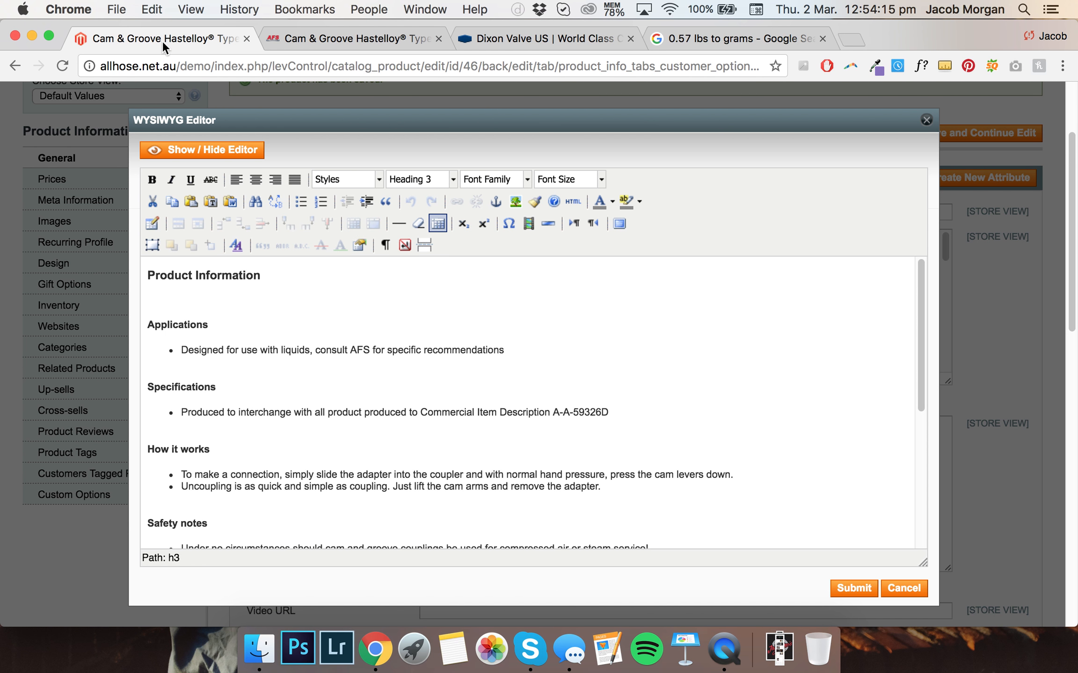
scroll(364, 279, down, 5)
scroll(363, 278, down, 3)
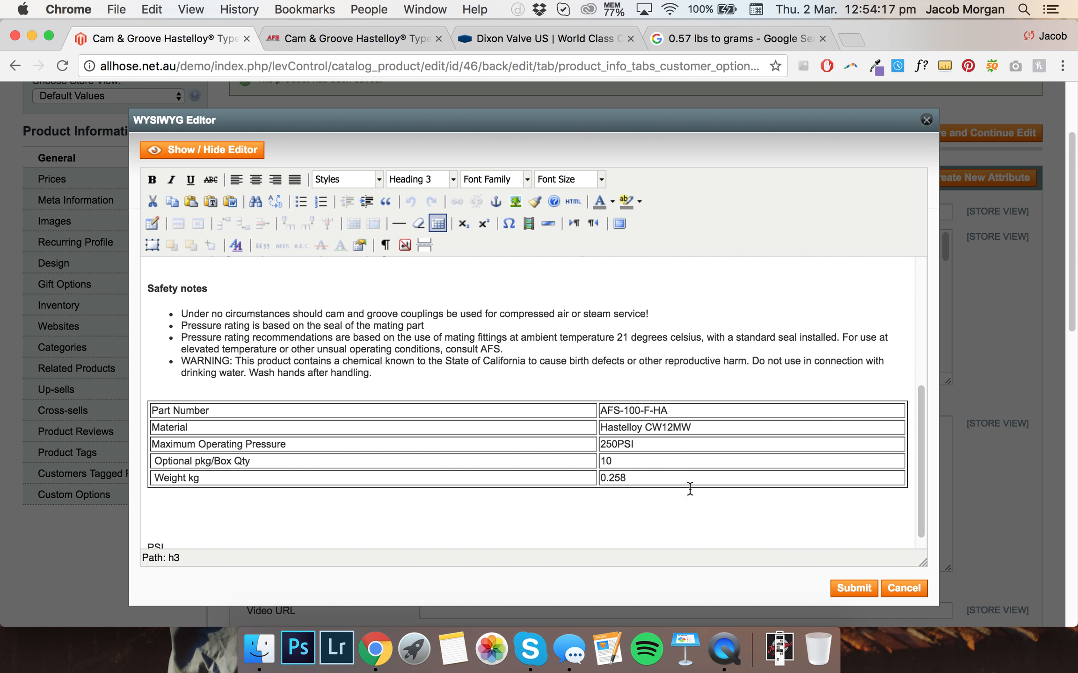
drag(658, 481, 180, 411)
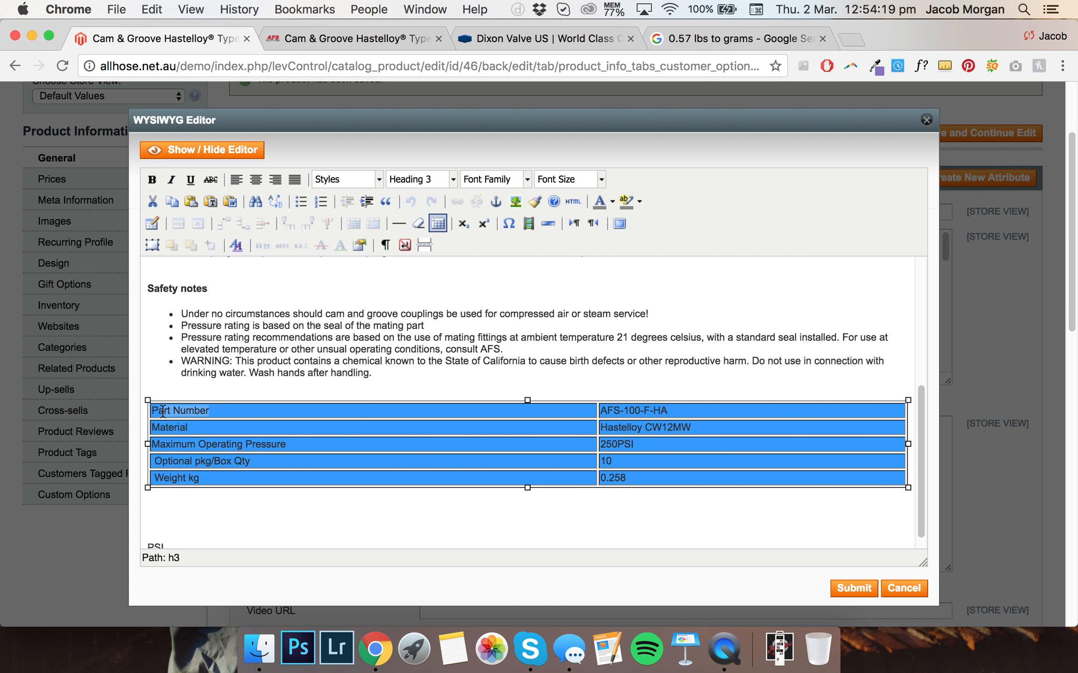
click(256, 179)
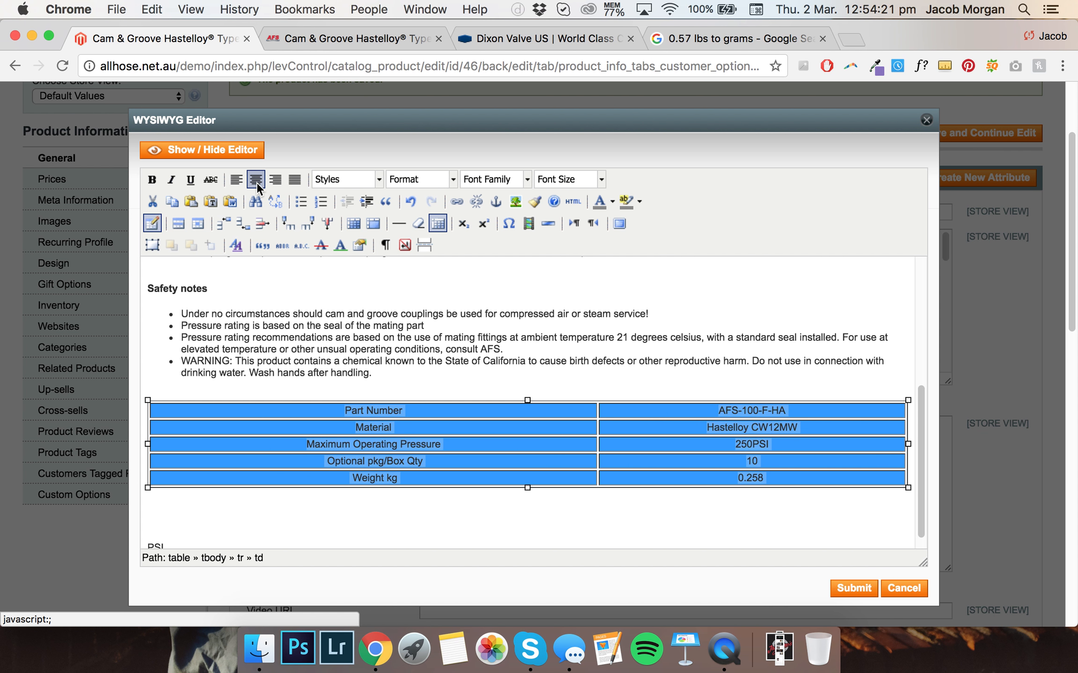
click(780, 471)
click(847, 588)
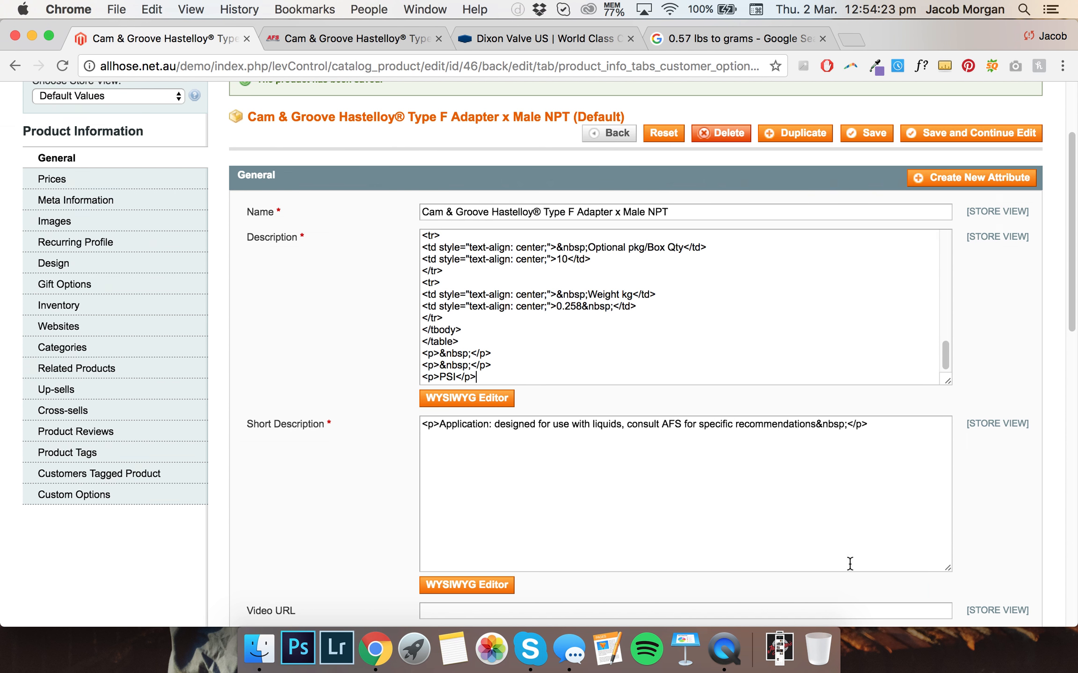
click(928, 136)
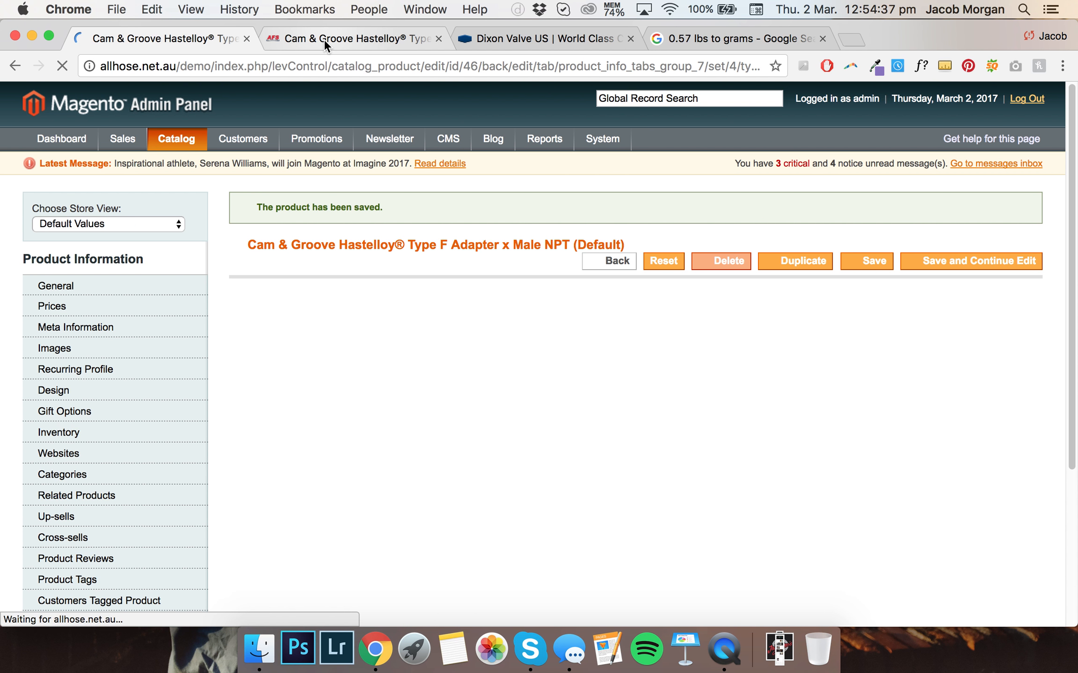
Reload the storefront product page and review its Description and Additional Information tabs
click(323, 39)
key(super+r)
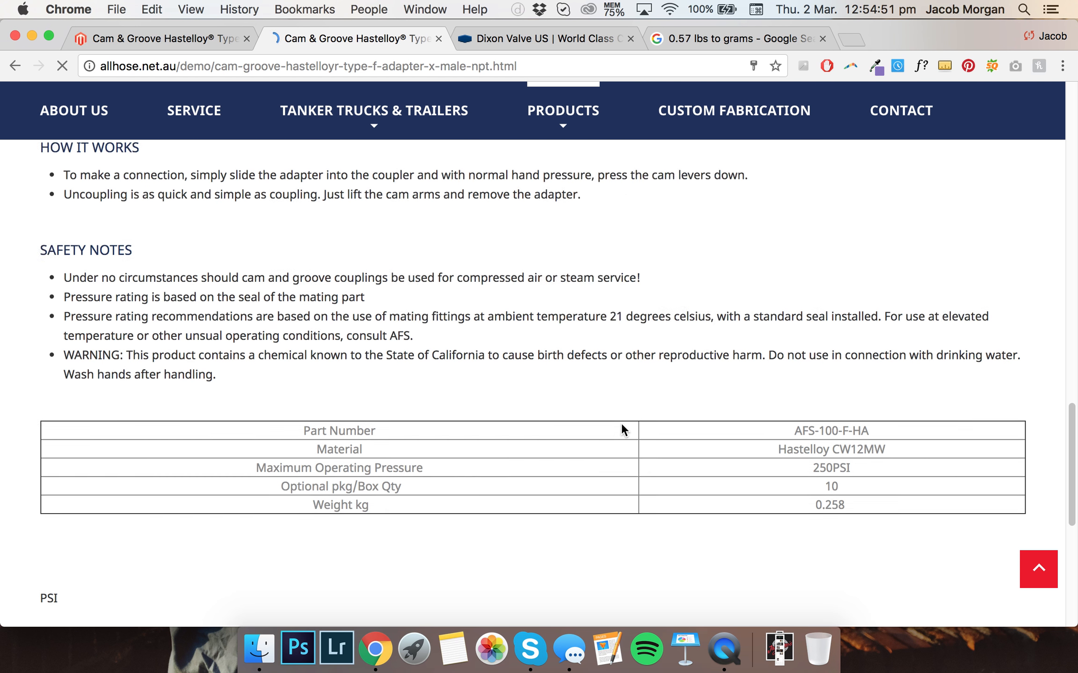
scroll(620, 423, up, 15)
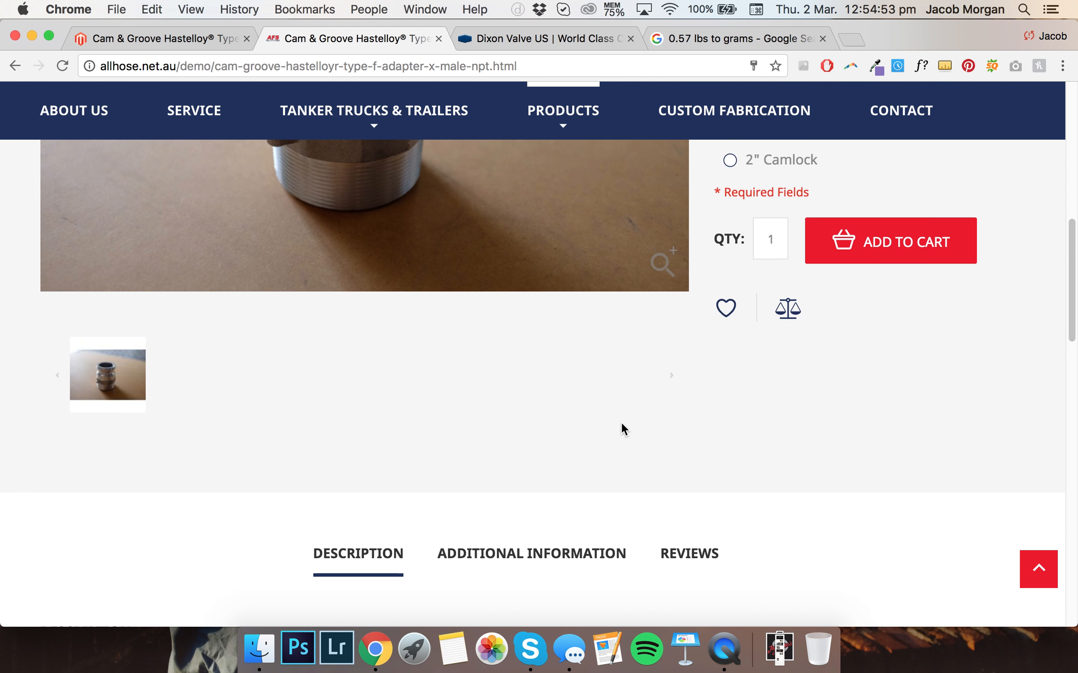
scroll(621, 422, down, 2)
click(591, 471)
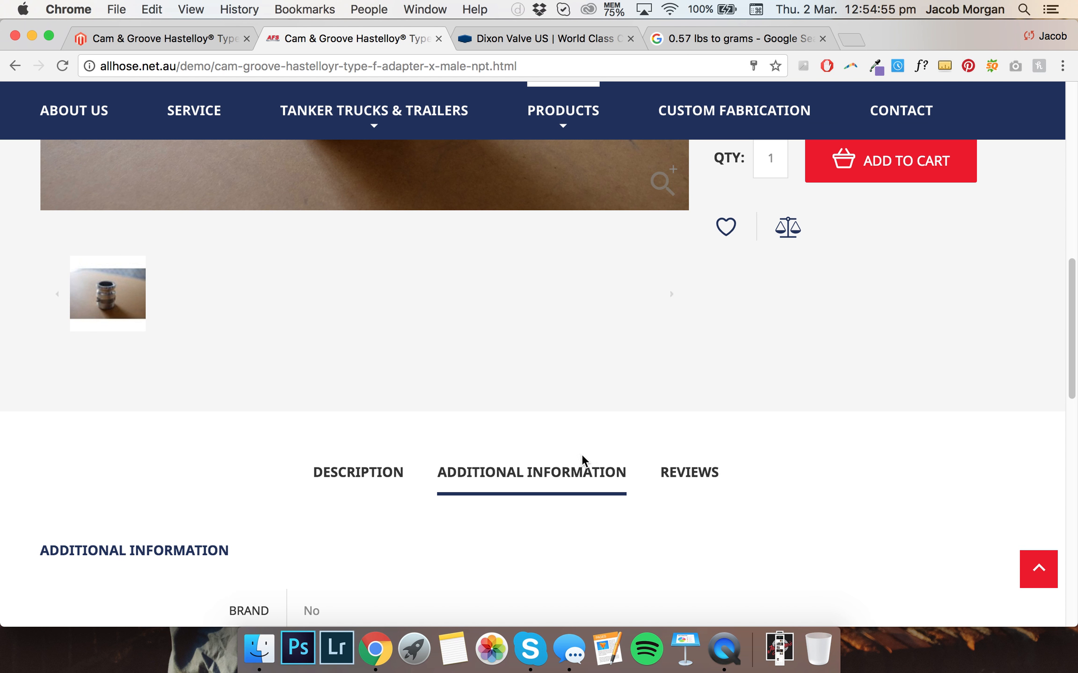
scroll(582, 454, down, 8)
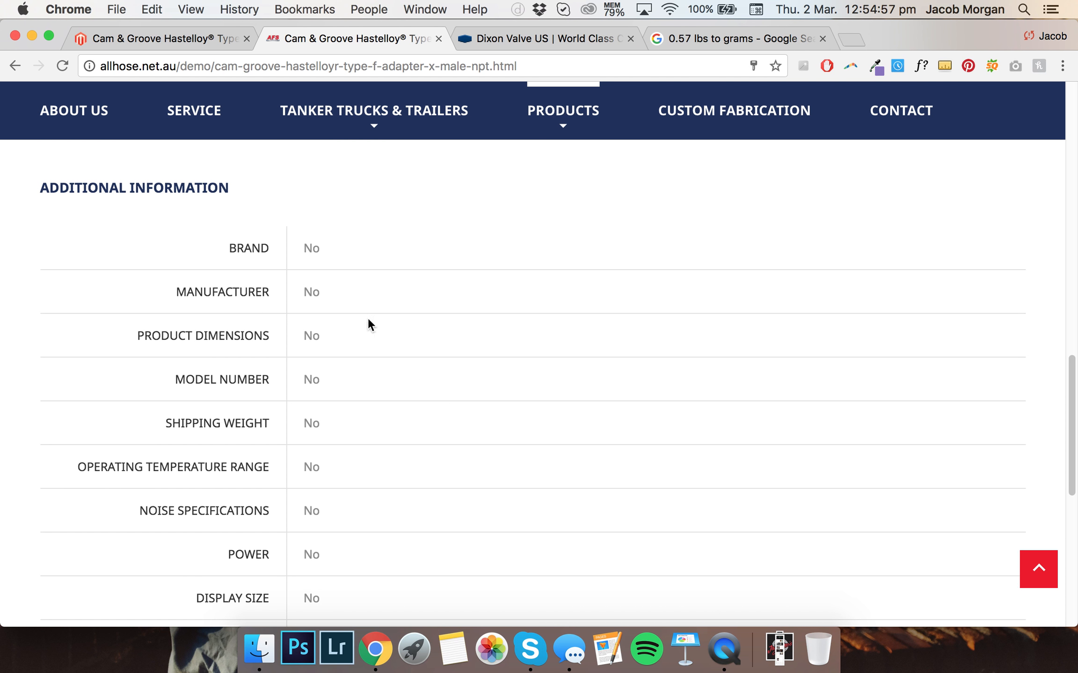
scroll(297, 408, down, 2)
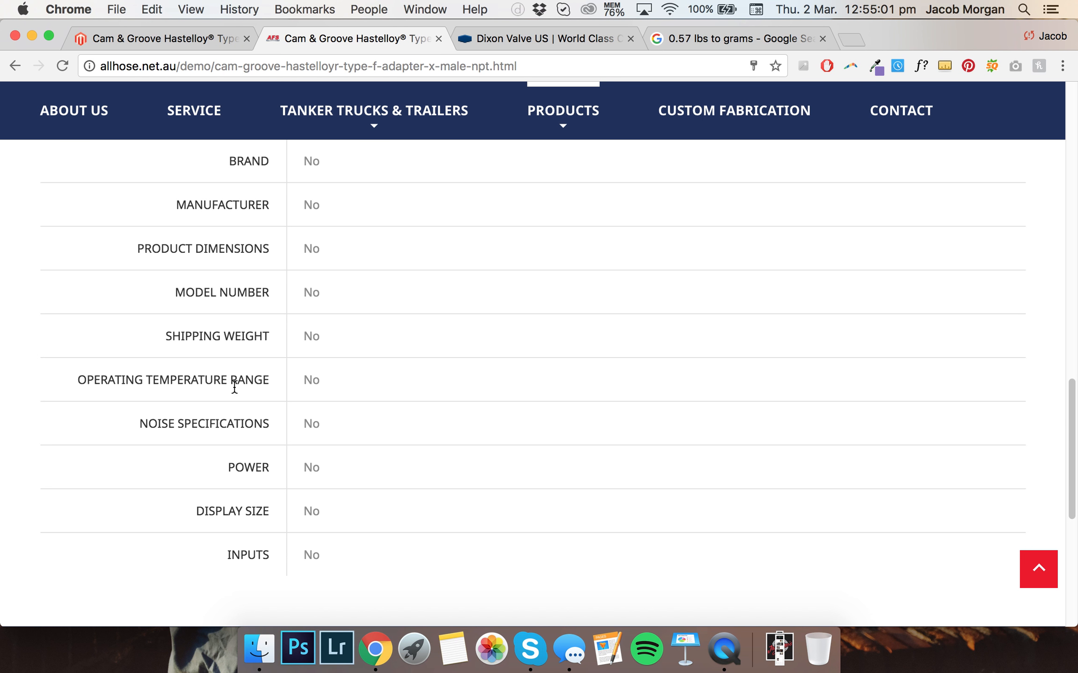
scroll(280, 437, up, 2)
scroll(415, 422, up, 5)
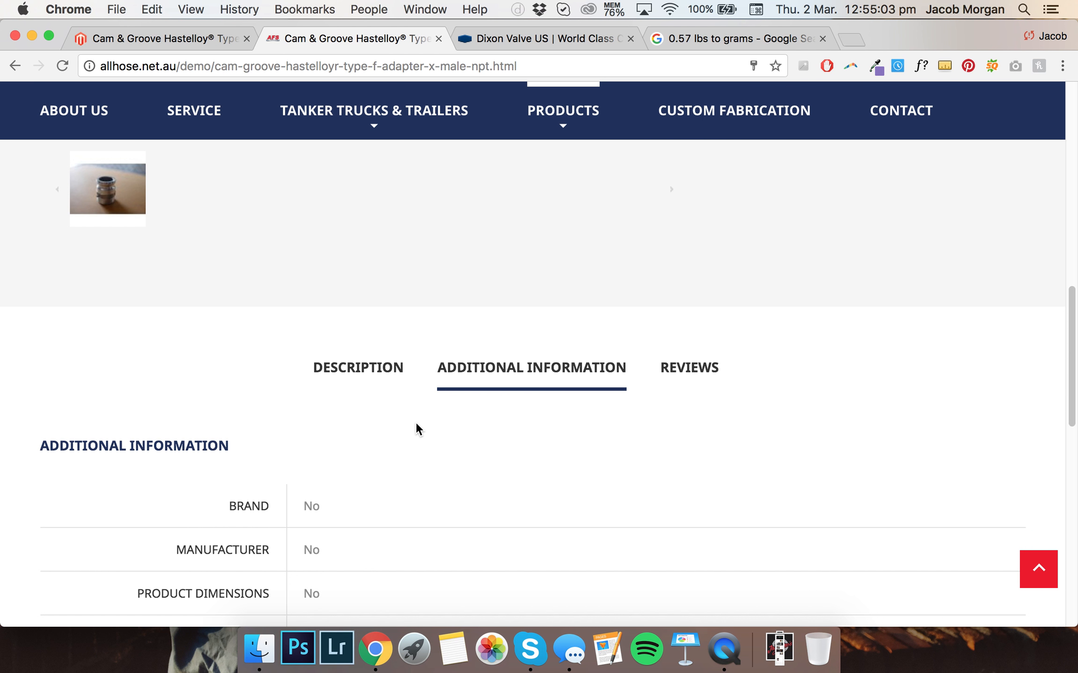
click(376, 402)
scroll(432, 429, down, 3)
scroll(431, 430, down, 3)
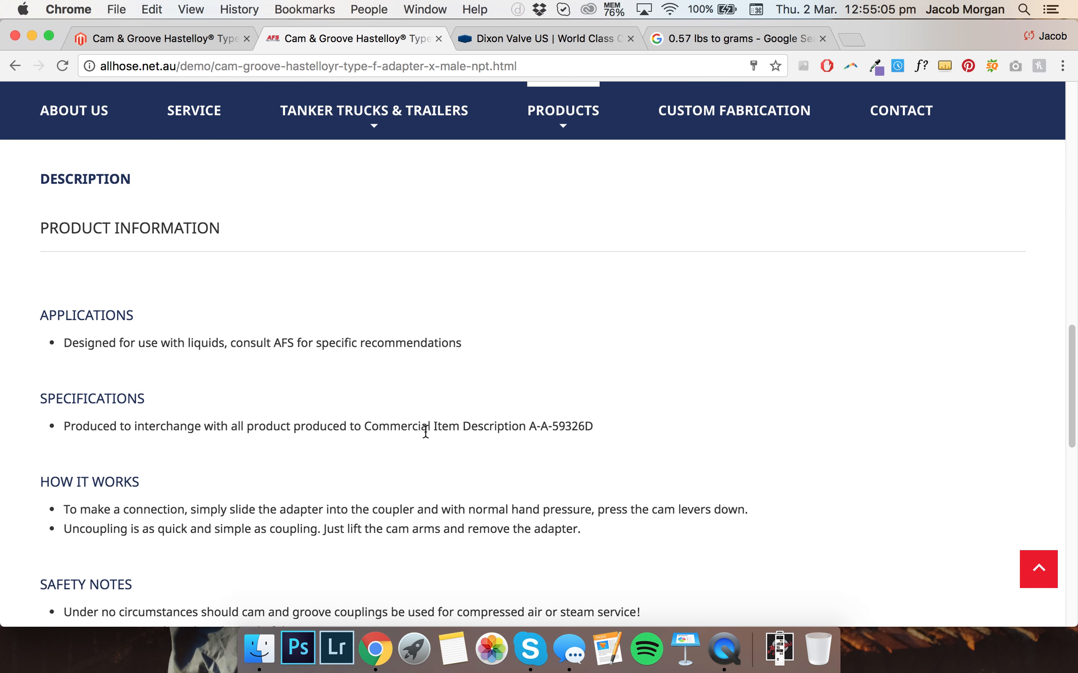
scroll(427, 430, up, 10)
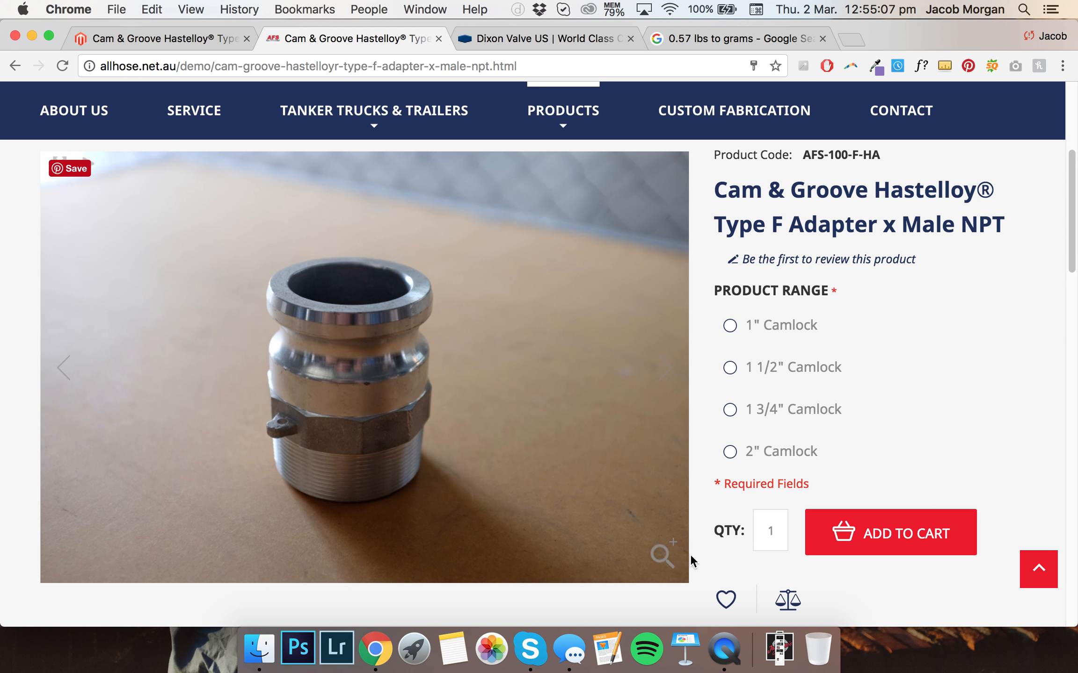
scroll(709, 302, up, 1)
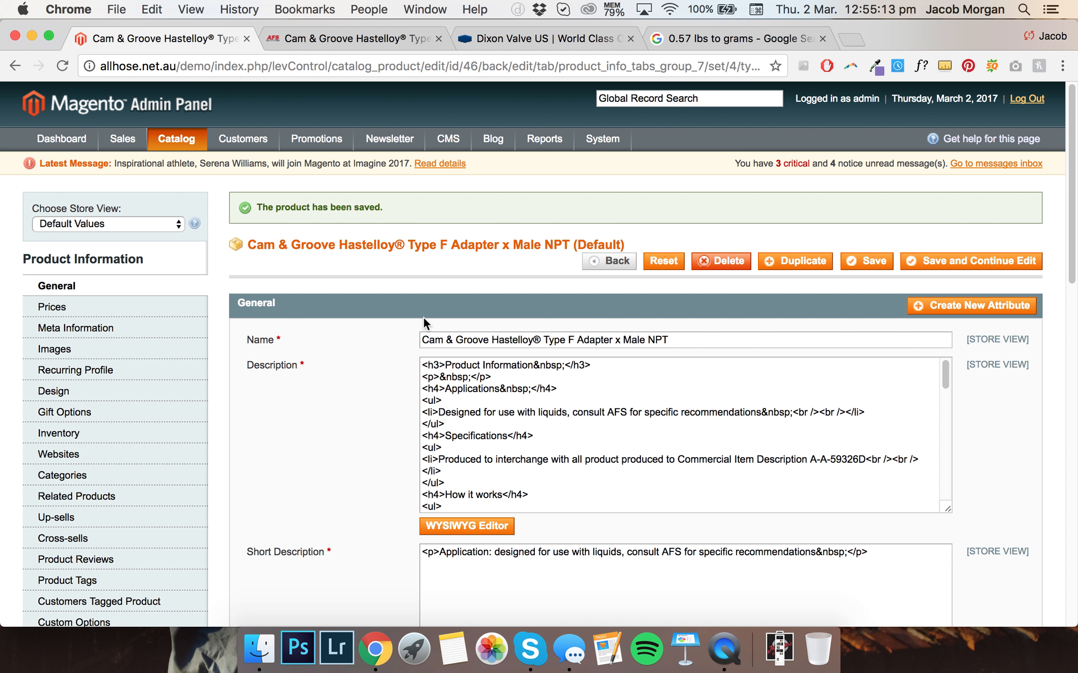
scroll(428, 255, down, 2)
right_click(734, 632)
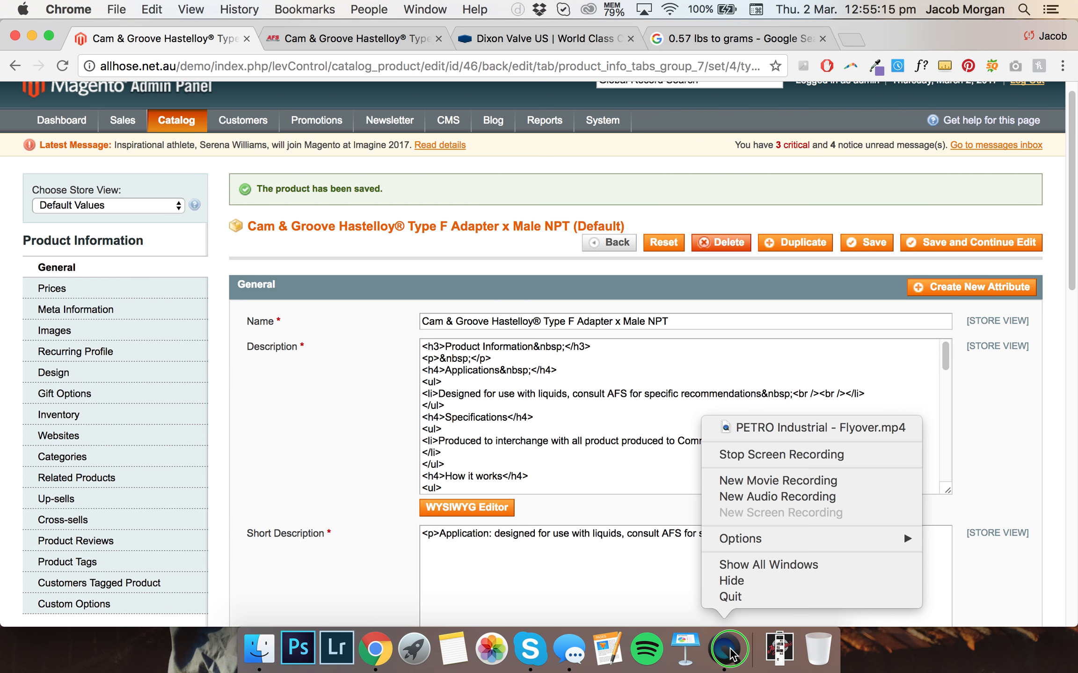